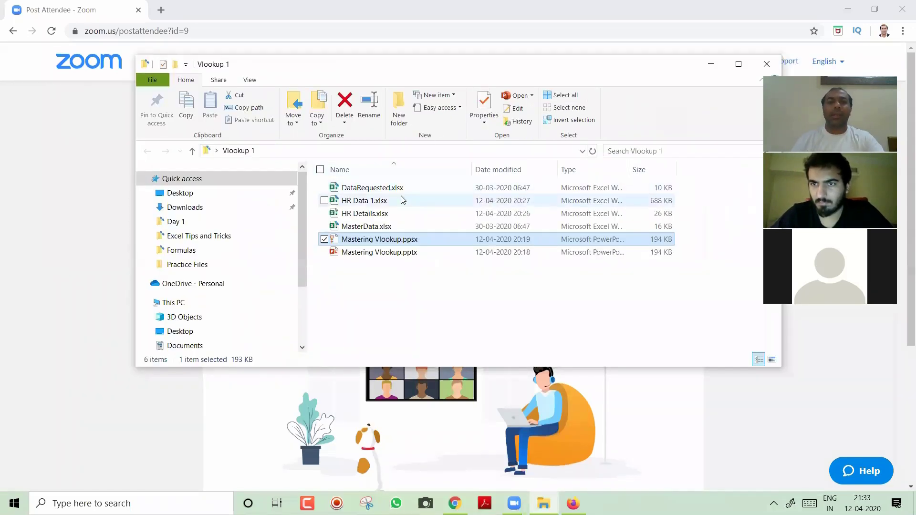
Step: Open the HR Data 1.xlsx workbook from the Vlookup 1 folder
left_click(403, 200)
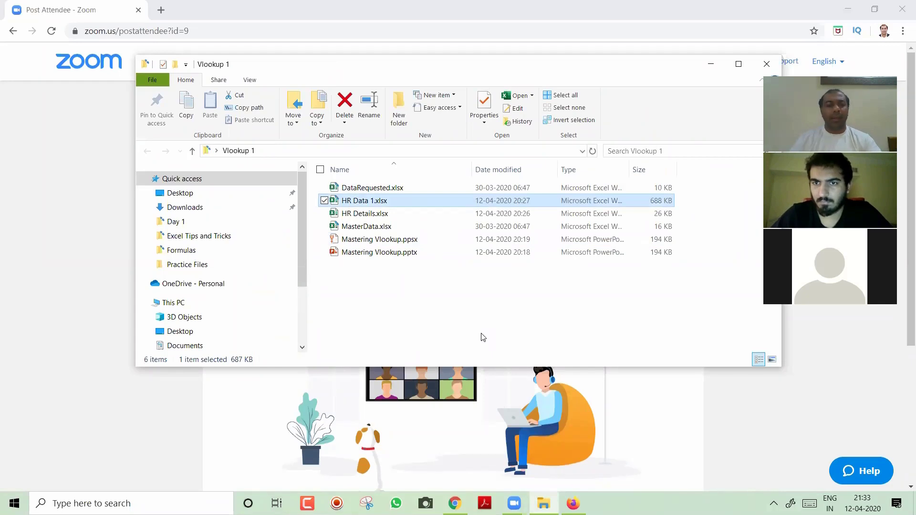
key("shift+Down")
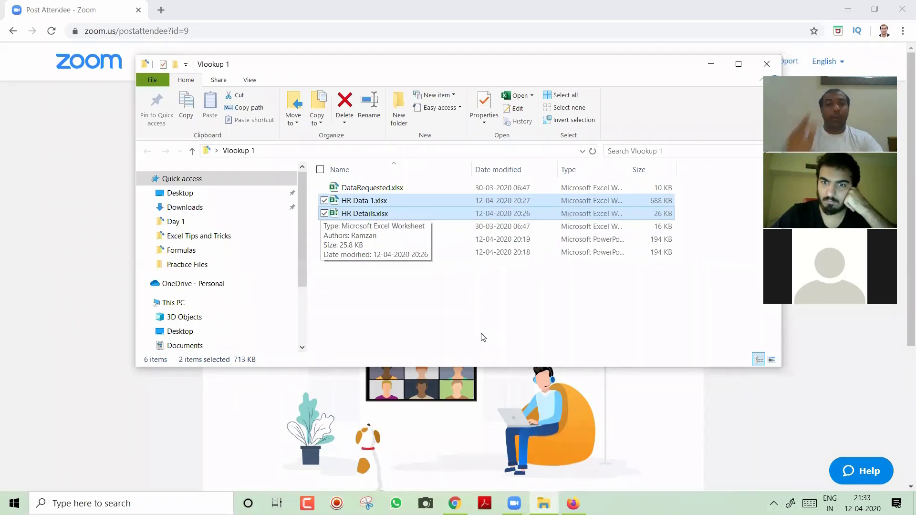
key("Down")
key("Up")
key("Up")
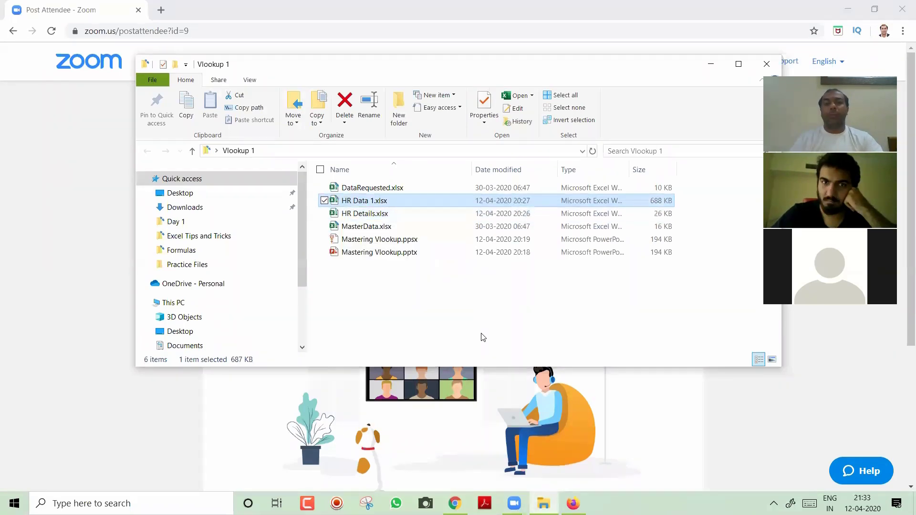
key("Return")
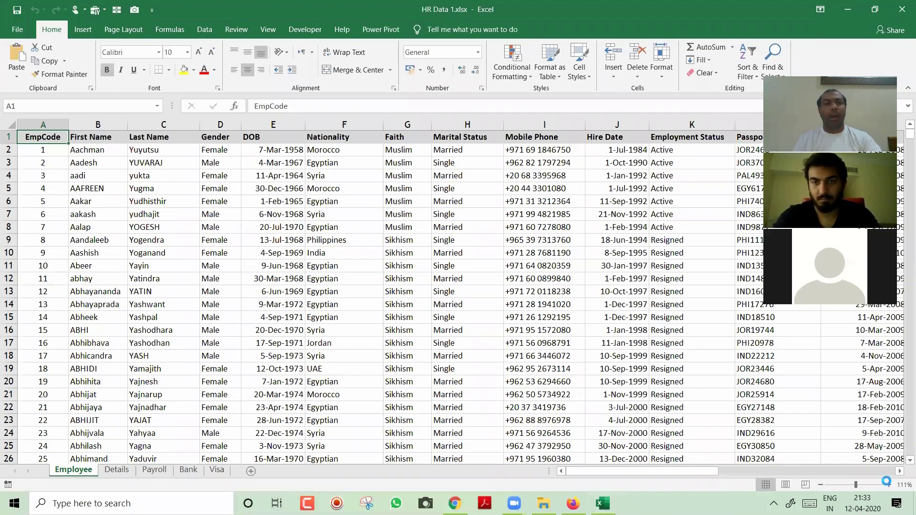
Step: Examine the Employee sheet's records down to the last row and its columns from EmpCode across to Email
left_click(889, 485)
left_click(888, 485)
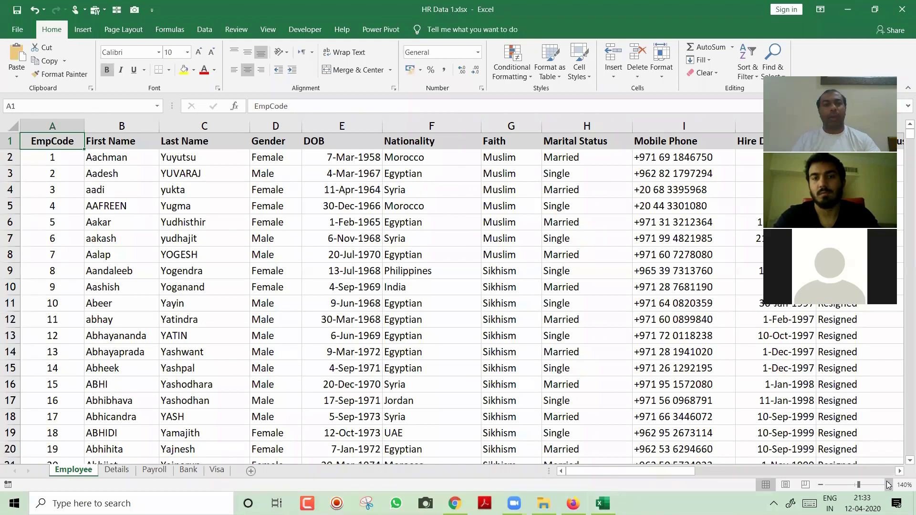
key("ctrl+Down")
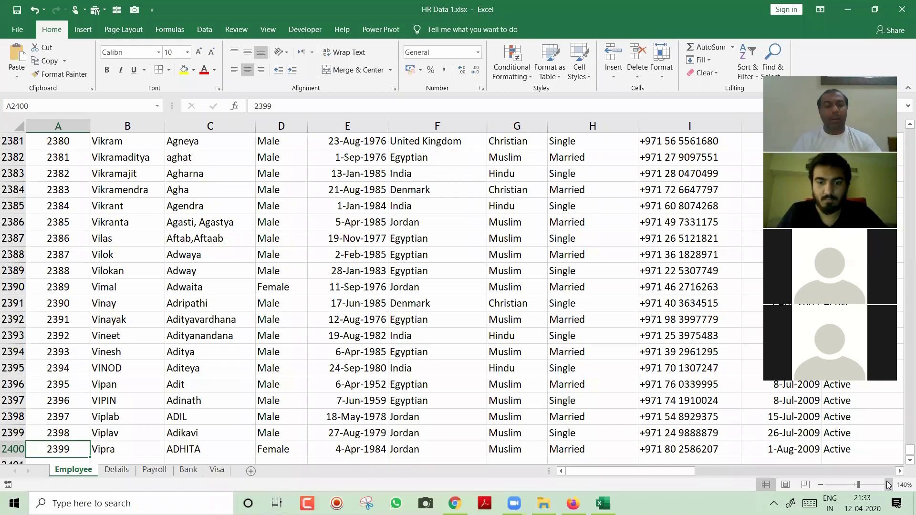
key("ctrl+Home")
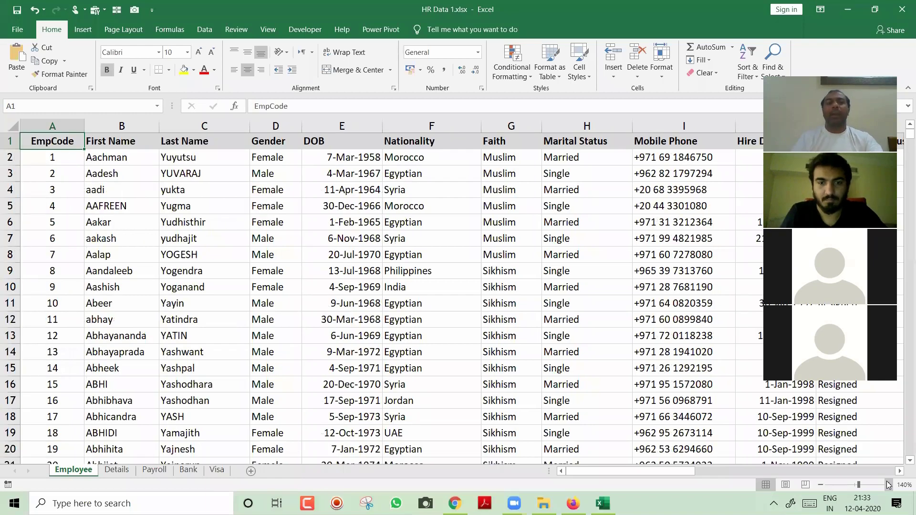
key("Down")
key("Right")
key("Right")
key("Right")
key("Right")
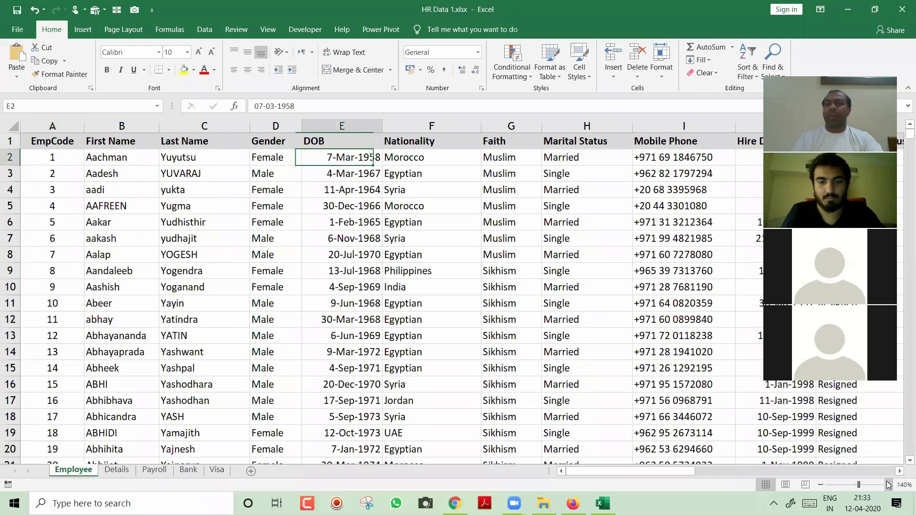
key("Right")
key("Right")
key("Right")
key("Right")
key("Right")
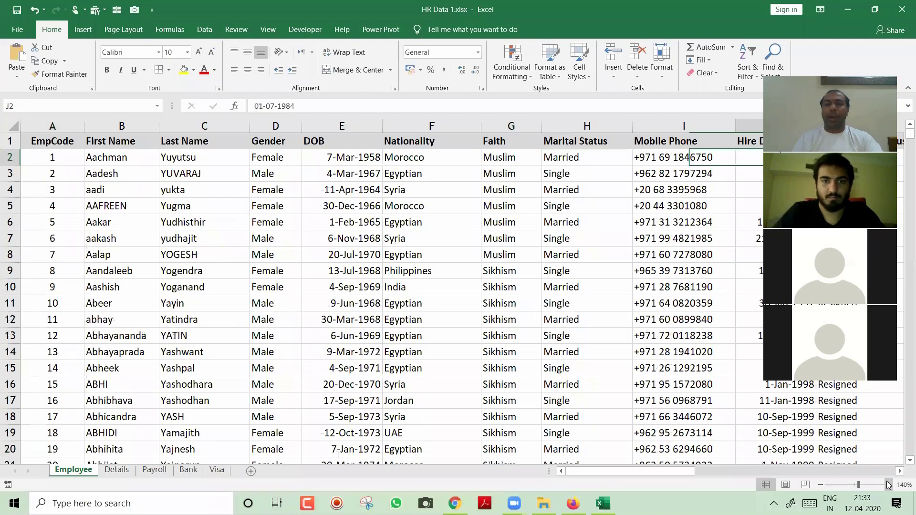
key("Right")
key("Right")
key("Right")
key("Right")
key("Right")
key("Right")
key("Right")
key("Right")
key("Right")
key("Right")
key("Right")
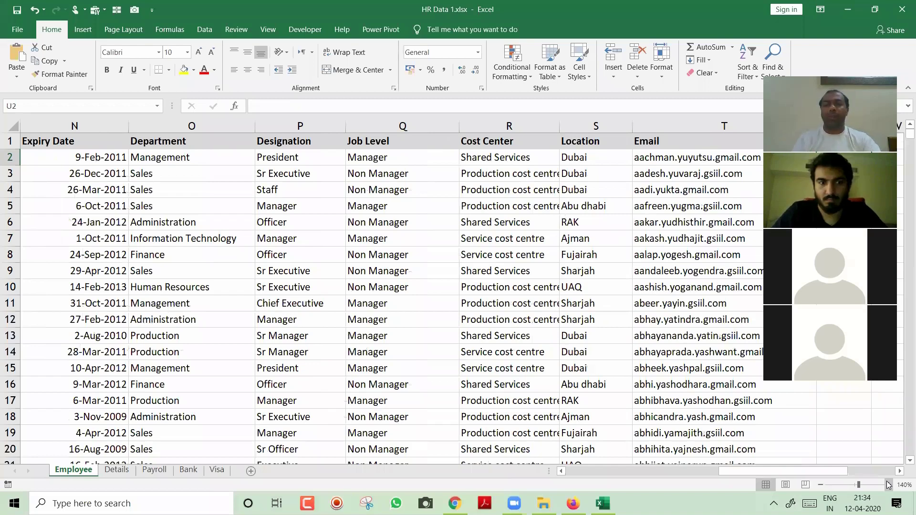
key("Home")
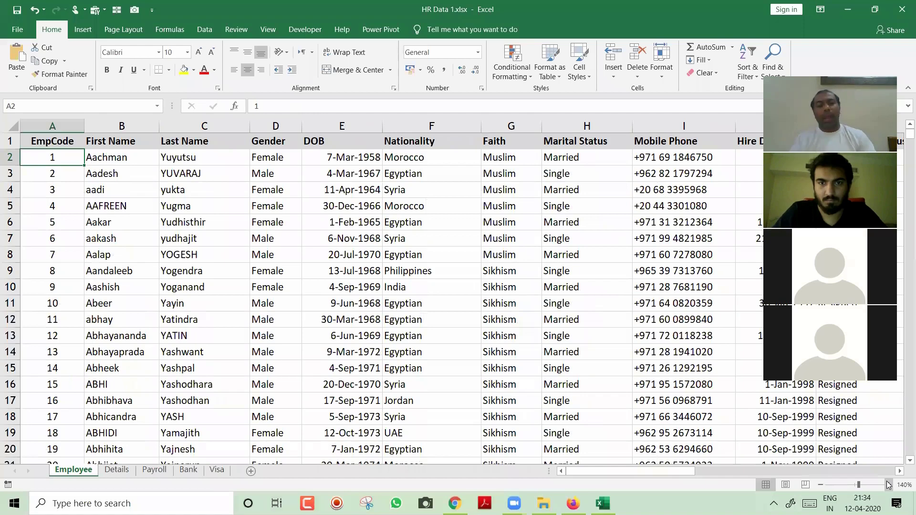
Step: Open the HR Details.xlsx workbook from the Vlookup 1 folder
key("alt+Tab")
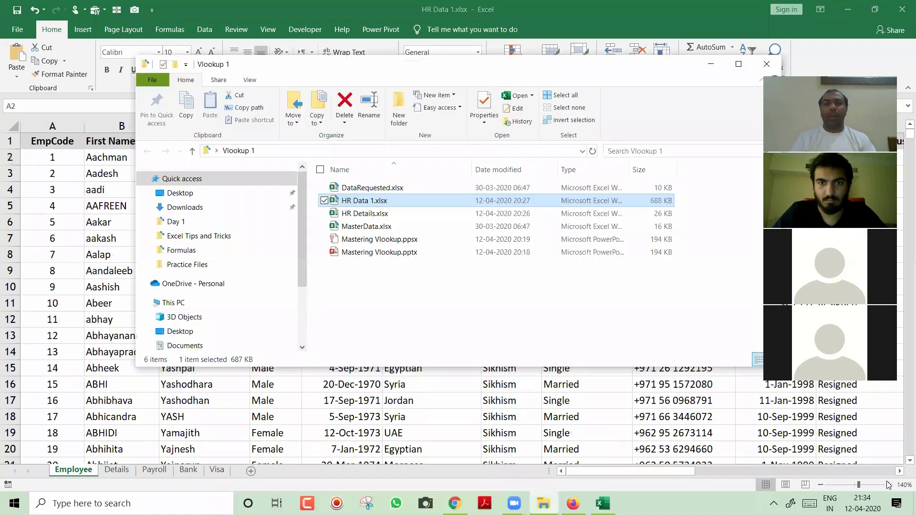
key("alt+Tab")
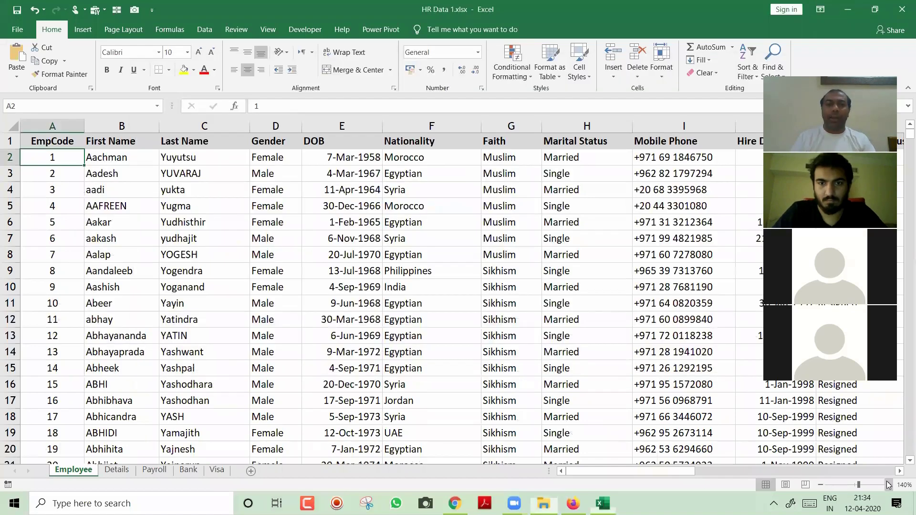
key("alt+Tab")
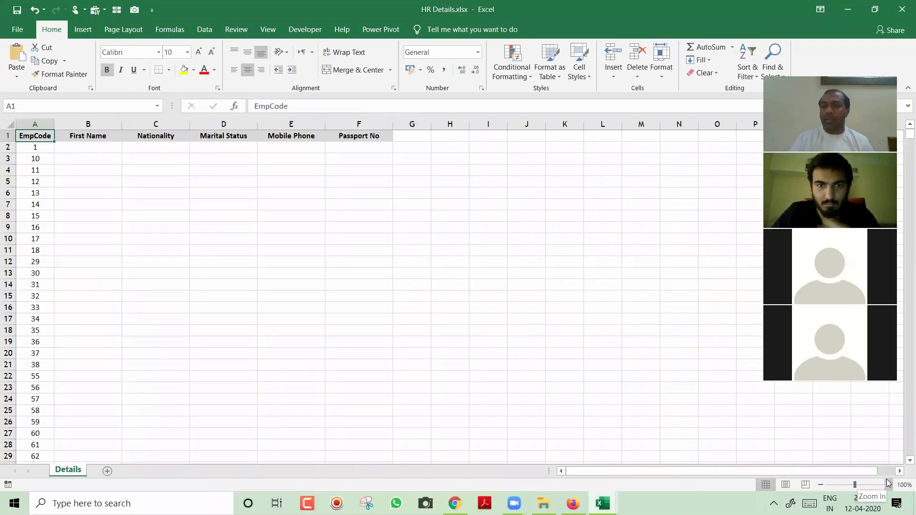
Step: Examine the Details sheet's columns from EmpCode through First Name, Nationality, Marital Status and Mobile Phone to Passport No
left_click(889, 485)
left_click(889, 485)
left_click(889, 486)
left_click(890, 485)
left_click(890, 485)
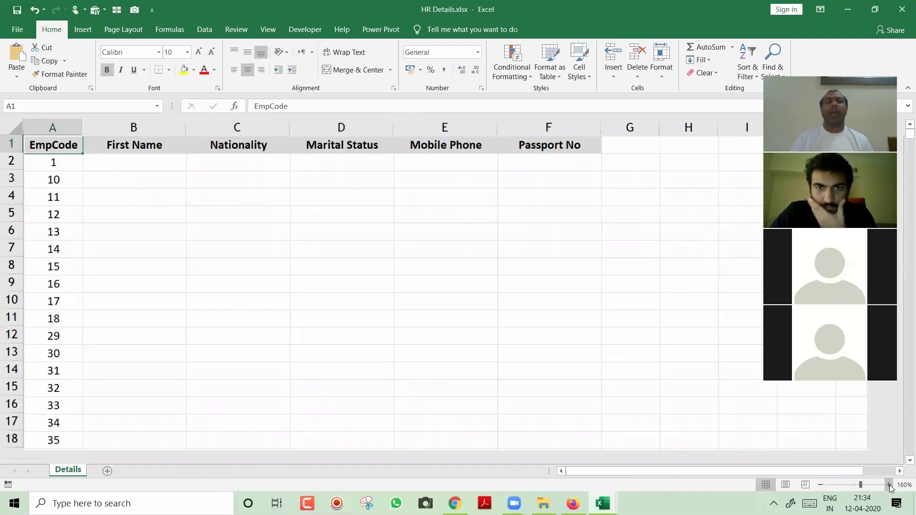
left_click(889, 486)
key("Down")
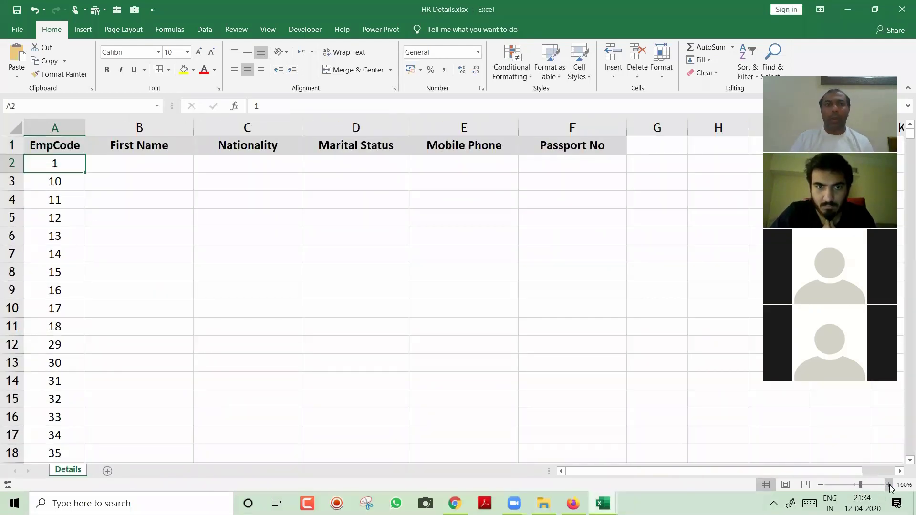
key("Right")
key("Right")
key("Right")
key("Right")
key("Right")
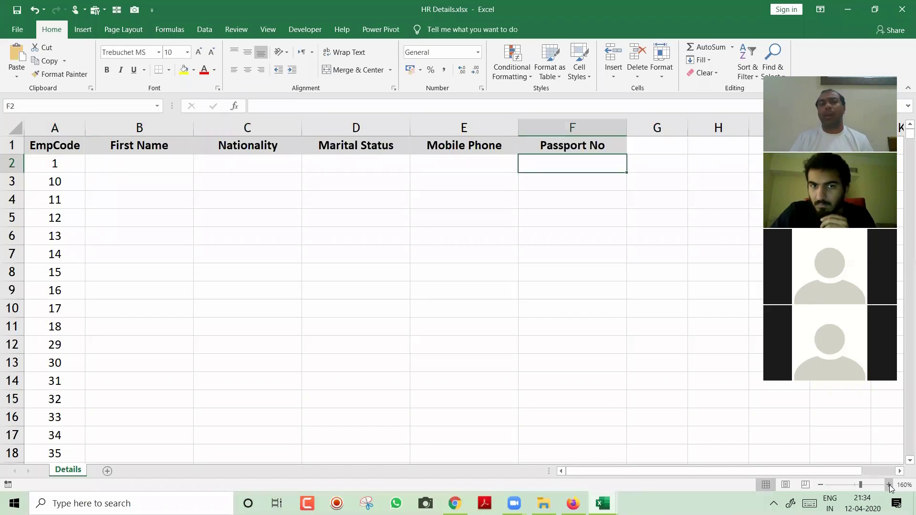
key("Left")
key("Left")
key("Left")
key("Left")
key("Up")
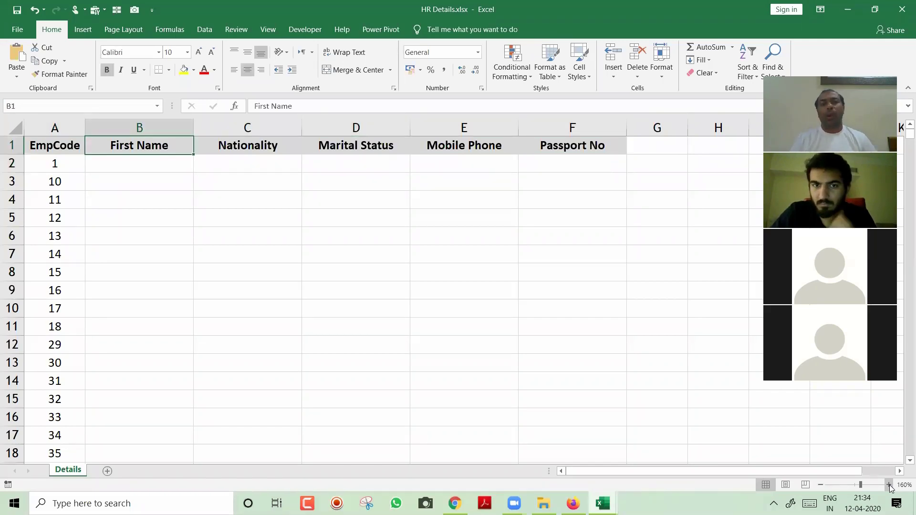
key("Left")
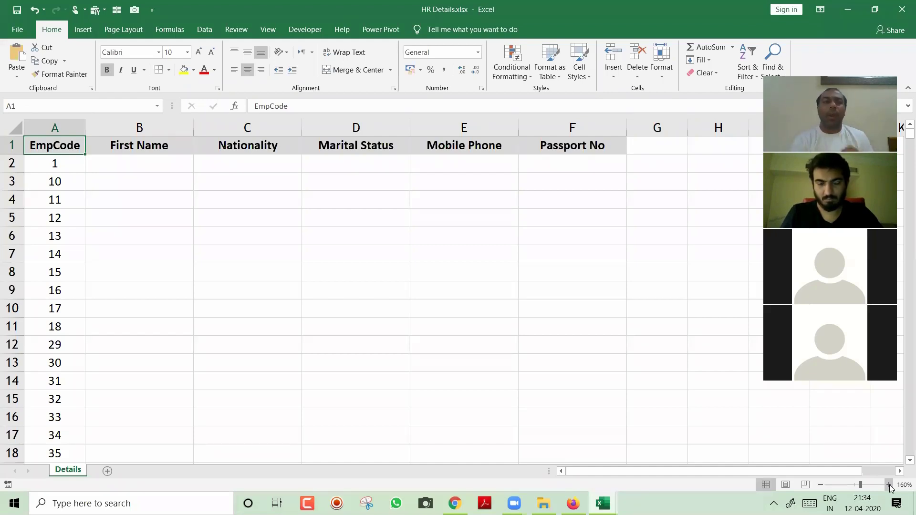
key("Down")
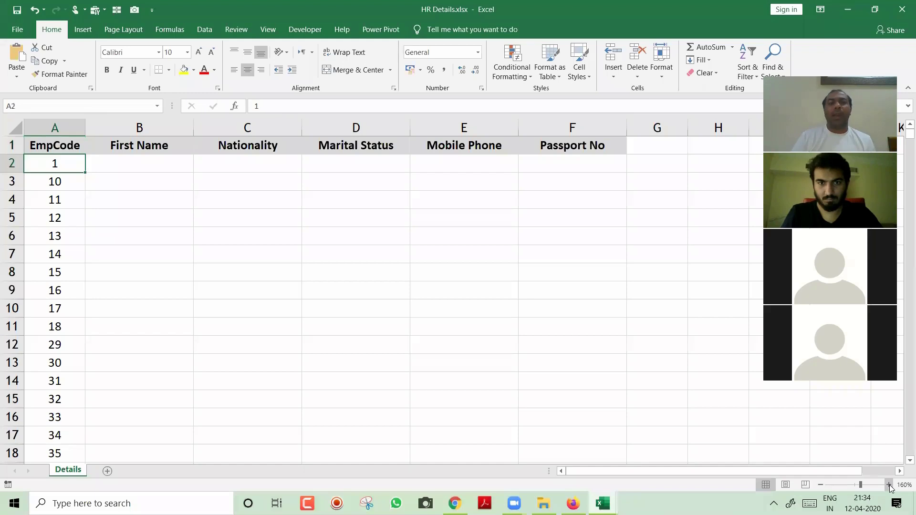
key("Right")
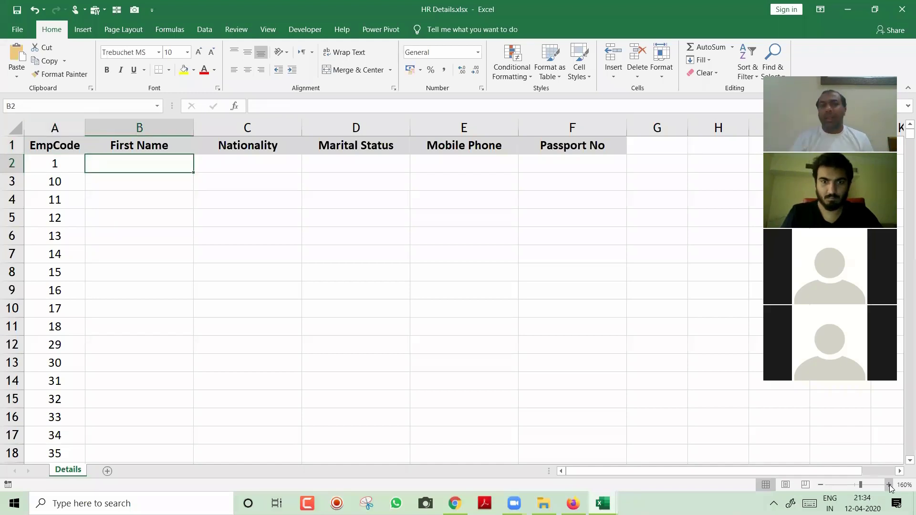
key("Right")
key("Right")
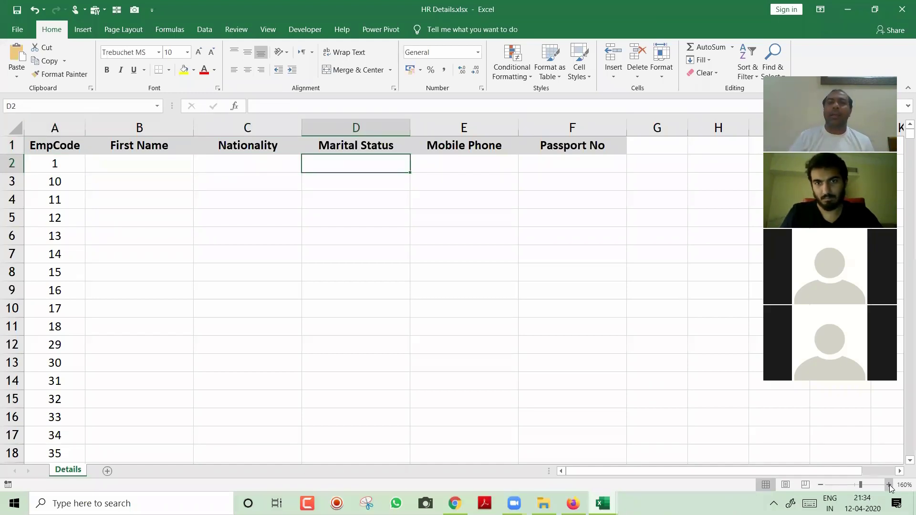
key("Right")
key("Right")
key("Left")
key("Left")
key("Left")
key("Left")
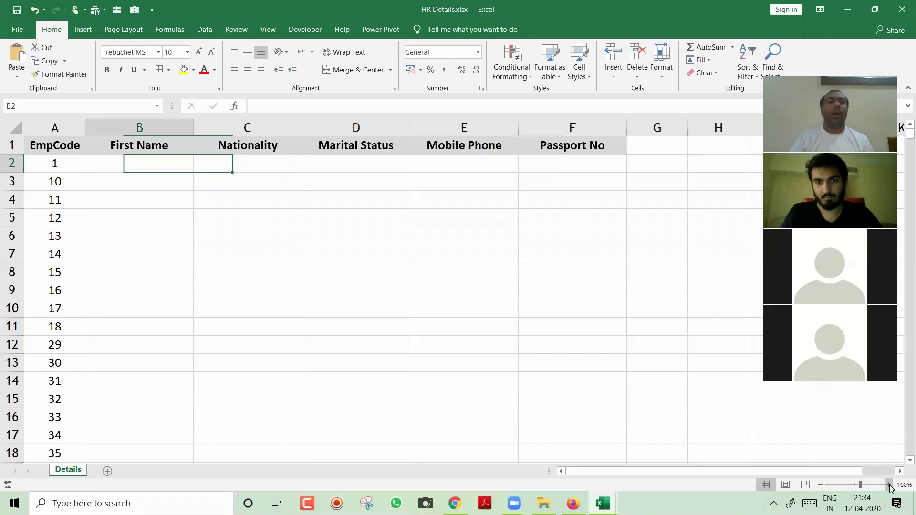
key("Left")
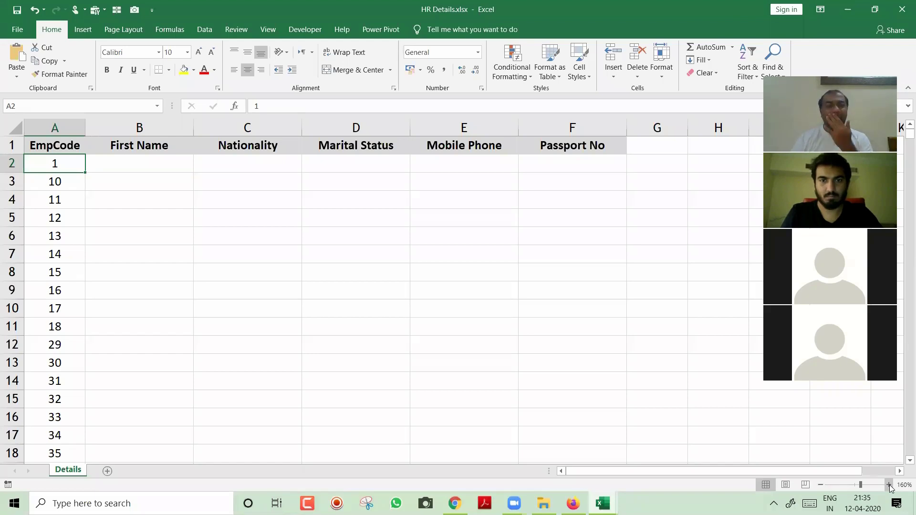
Step: Examine the EmpCode list in the Details sheet down to its last entry and return to the header row
key("Down")
key("Up")
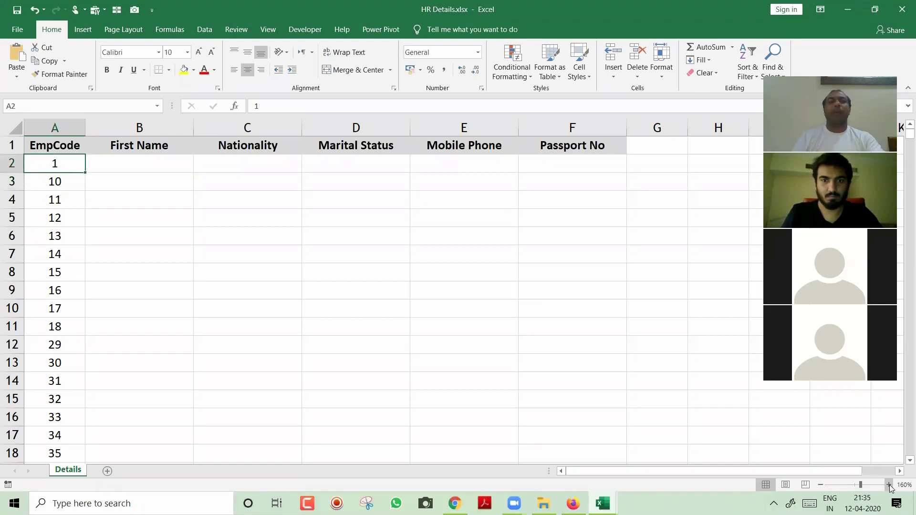
key("Down")
key("Down")
key("Down")
key("Down")
key("Down")
key("Down")
key("Down")
key("Down")
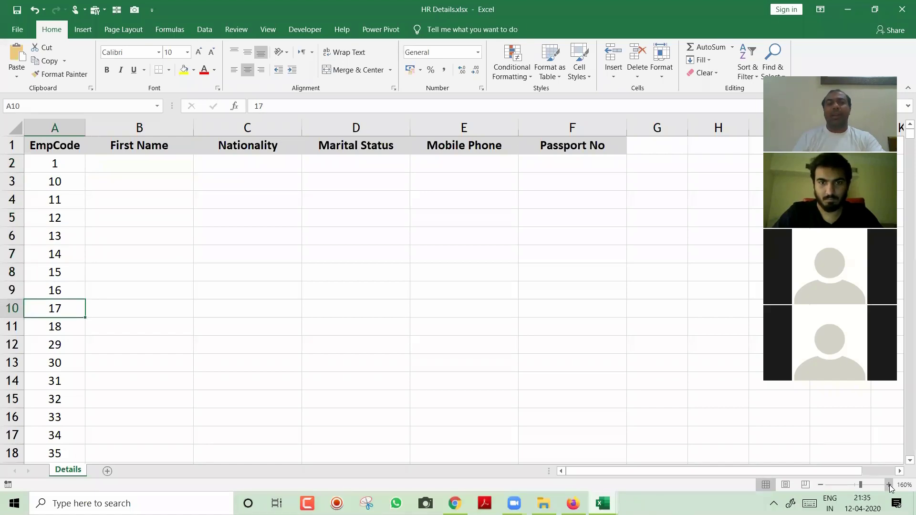
key("Down")
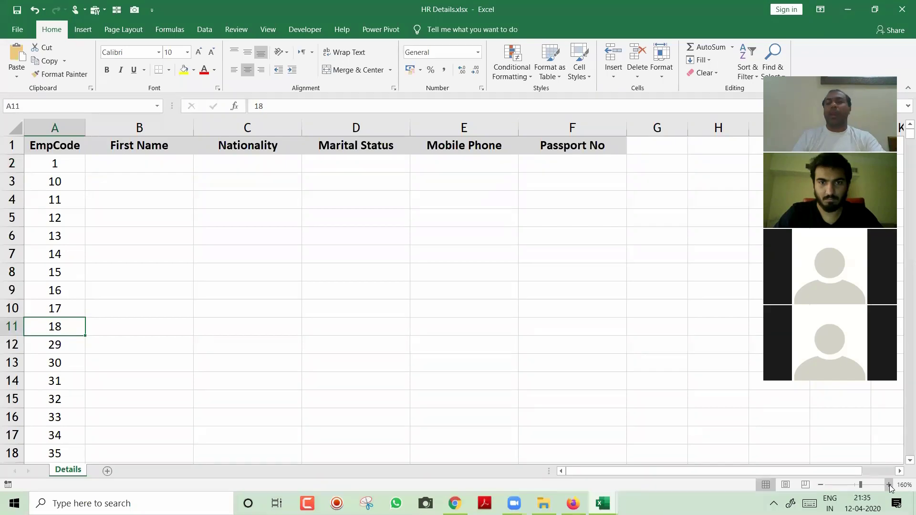
key("Down")
key("Down")
key("Down")
key("Down")
key("Down")
key("Down")
key("Down")
key("Down")
key("Down")
key("Down")
key("Down")
key("Down")
key("Down")
key("Down")
key("Down")
key("Down")
key("Down")
key("Down")
key("Down")
key("Down")
key("ctrl+Down")
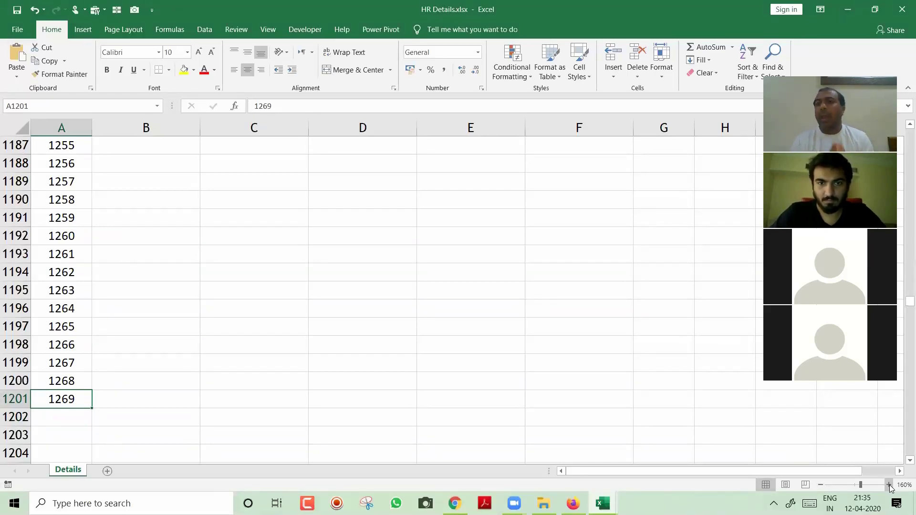
key("ctrl+Home")
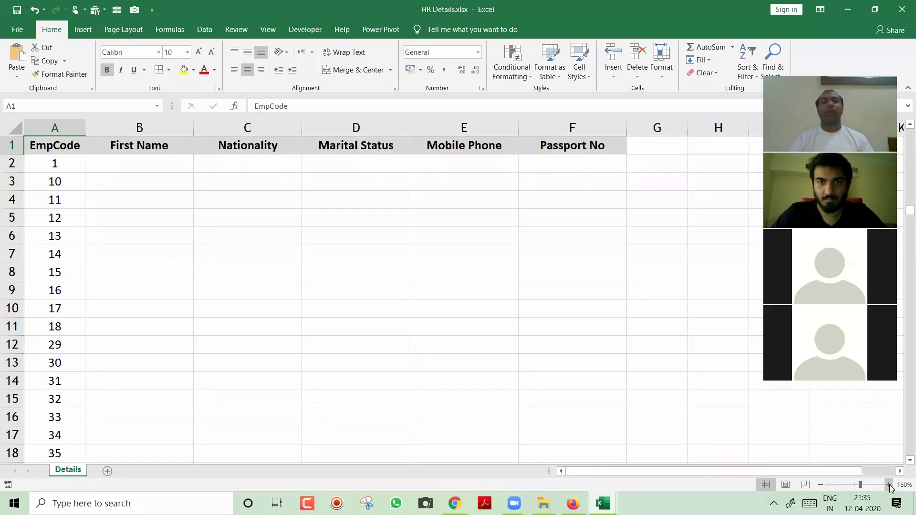
Step: Check the First Name column in HR Data 1.xlsx against HR Details.xlsx, and return to cell B2 of the Details sheet
key("Down")
key("Right")
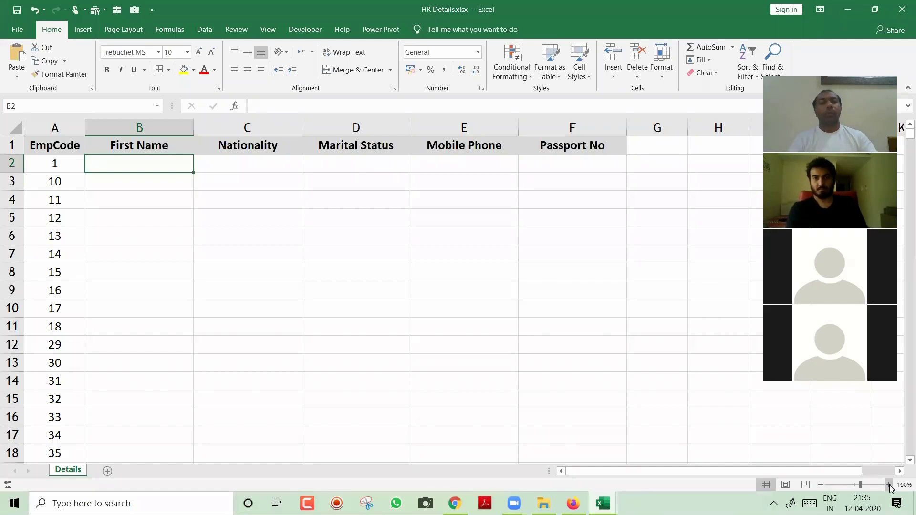
key("alt+Tab")
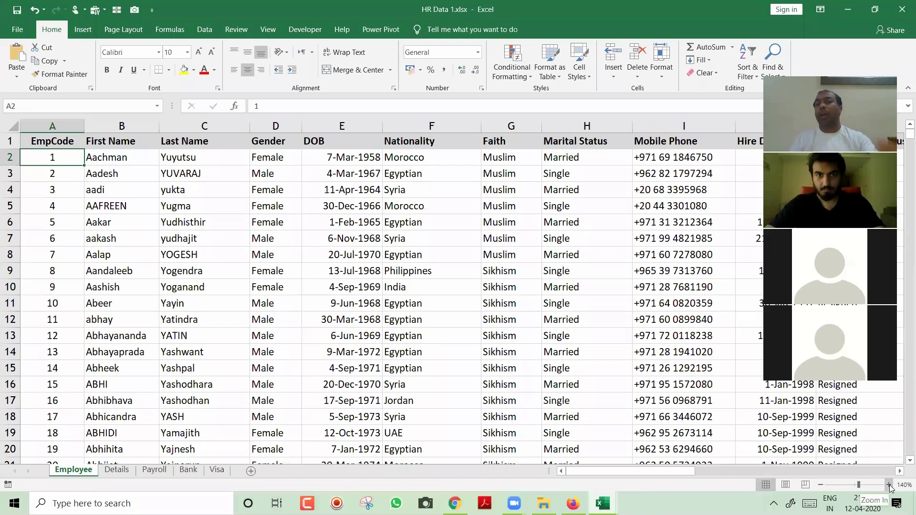
key("Down")
key("Right")
key("Right")
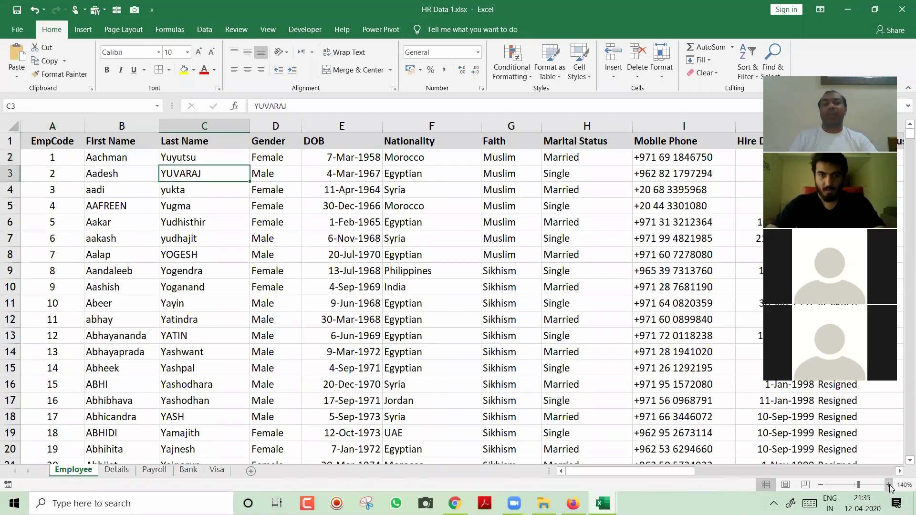
key("Up")
key("Left")
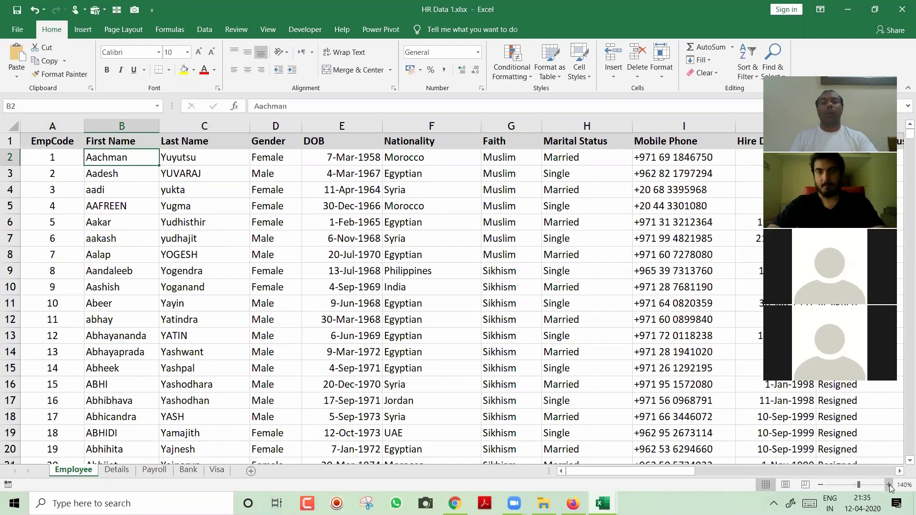
key("ctrl+Tab")
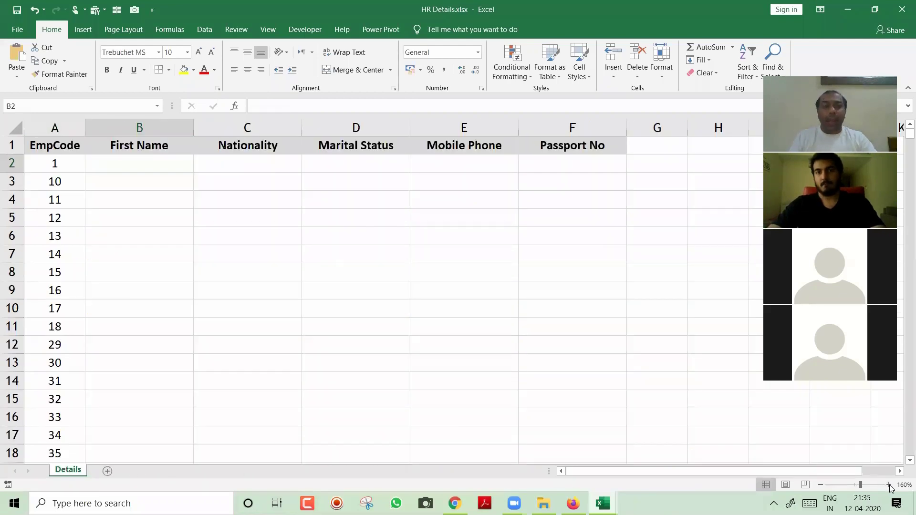
key("Left")
key("Right")
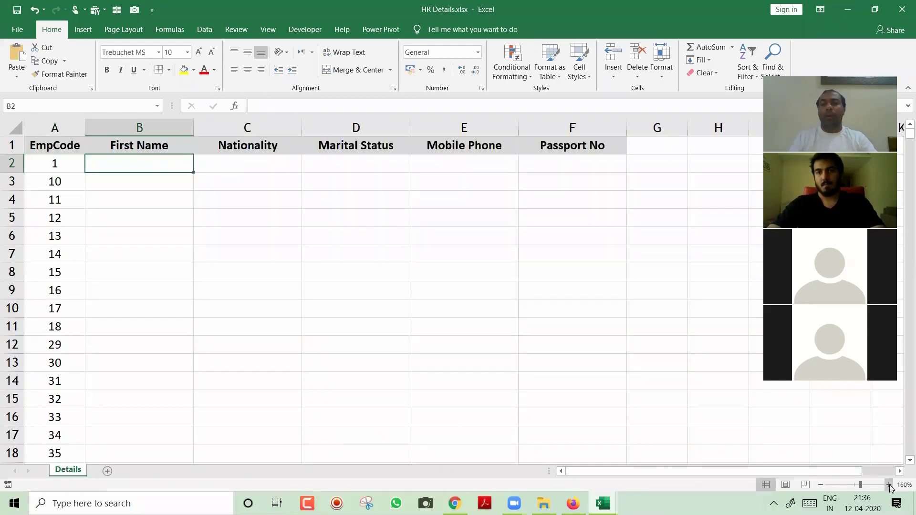
Step: Search the Employee sheet of HR Data 1.xlsx for EmpCode 1, copied from cell A2 of HR Details.xlsx
key("ctrl+Tab")
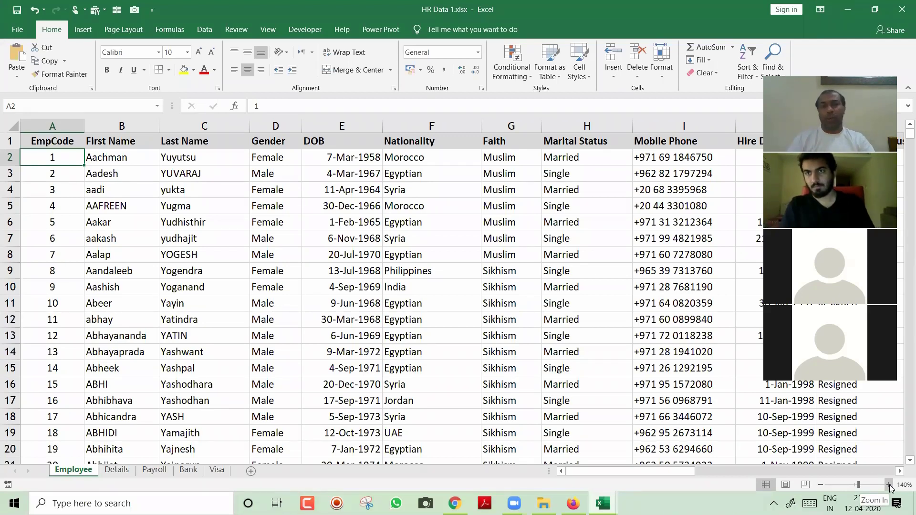
key("alt+Tab")
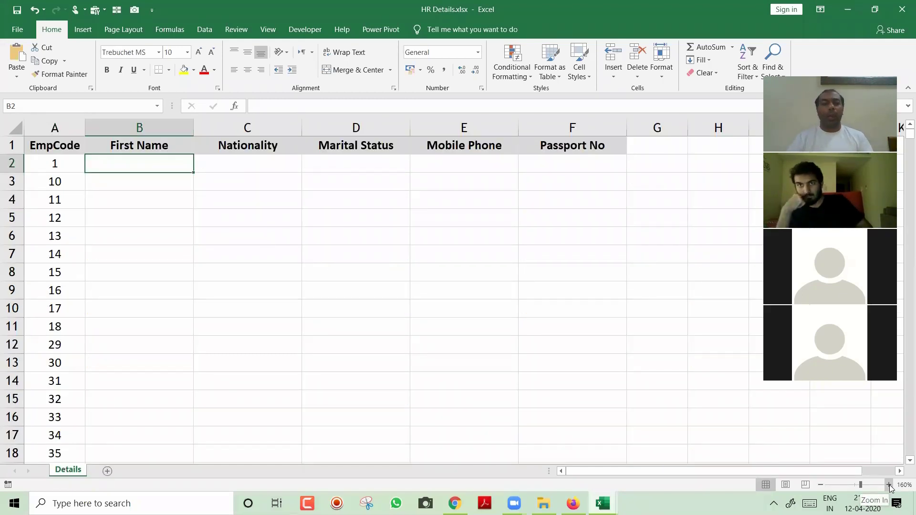
key("Left")
key("ctrl+c")
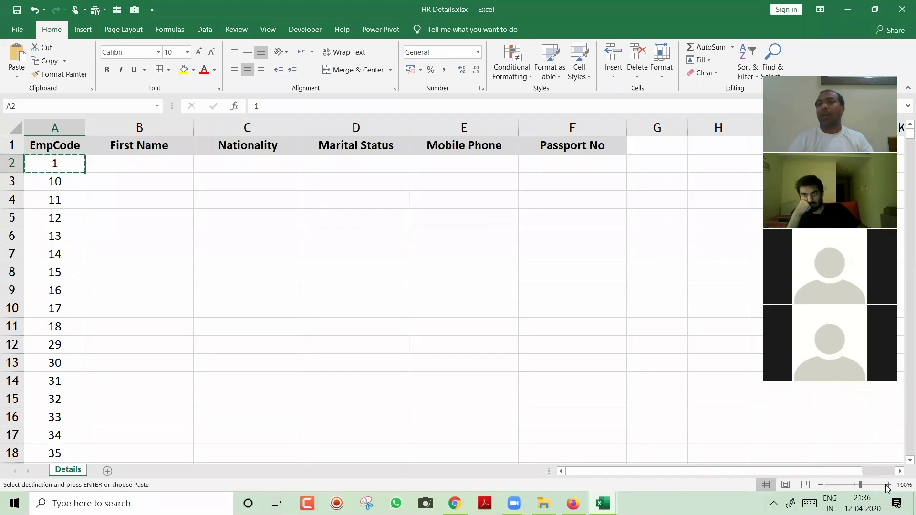
key("alt+Tab")
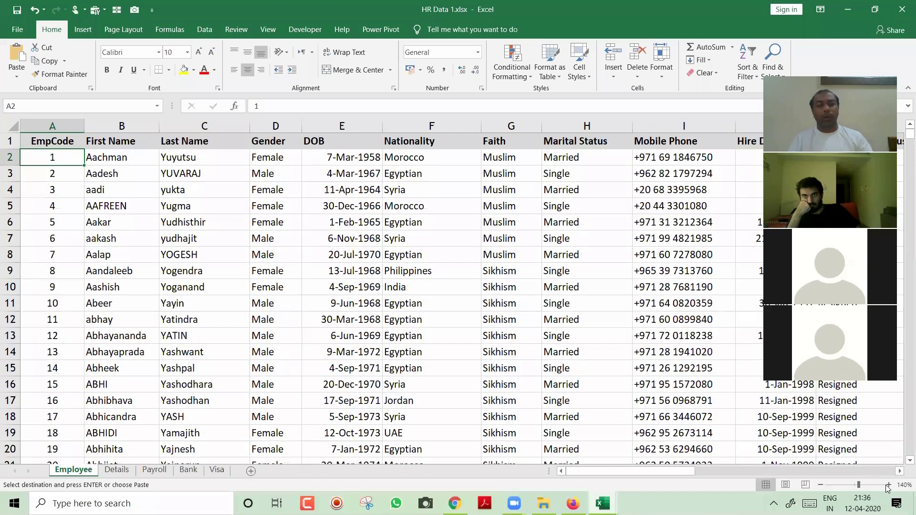
key("ctrl+f")
key("Return")
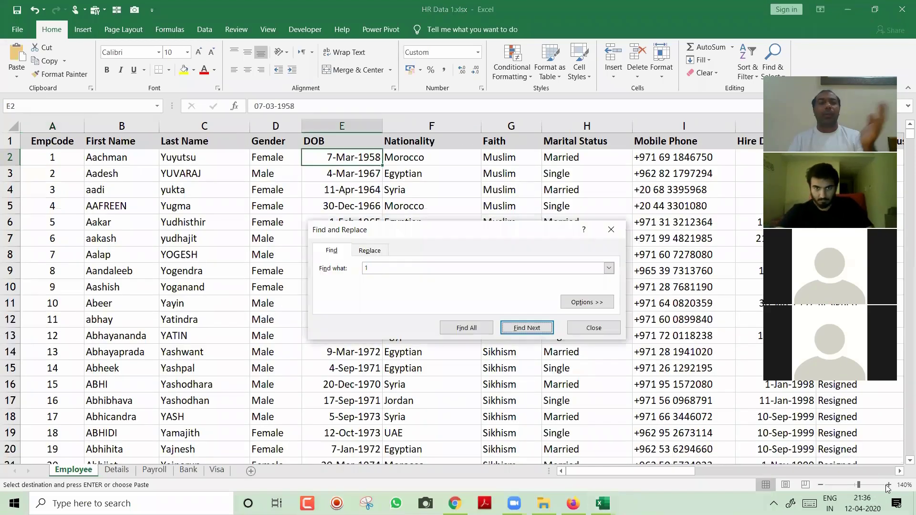
key("Escape")
key("Left")
key("Left")
key("Left")
key("Left")
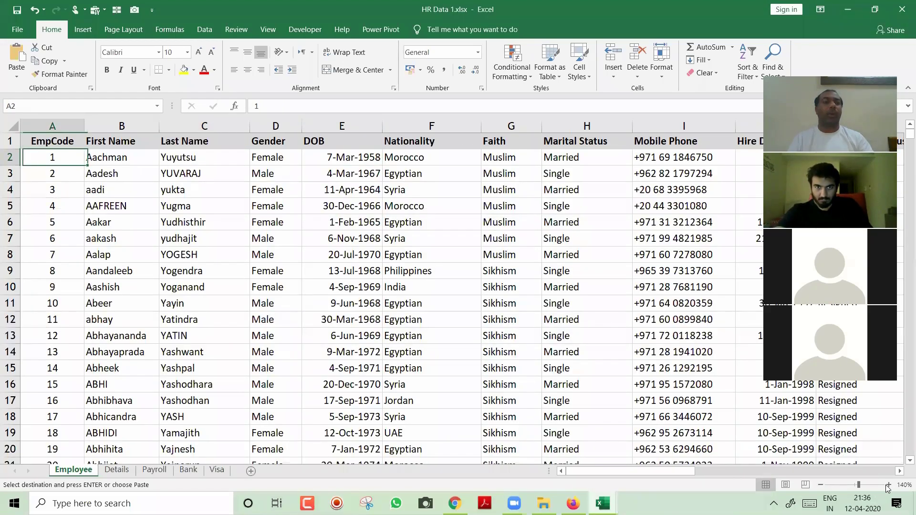
Step: Copy the first name for EmpCode 1 from HR Data 1.xlsx into cell B2 of HR Details.xlsx
key("Right")
key("Right")
key("Left")
key("ctrl+c")
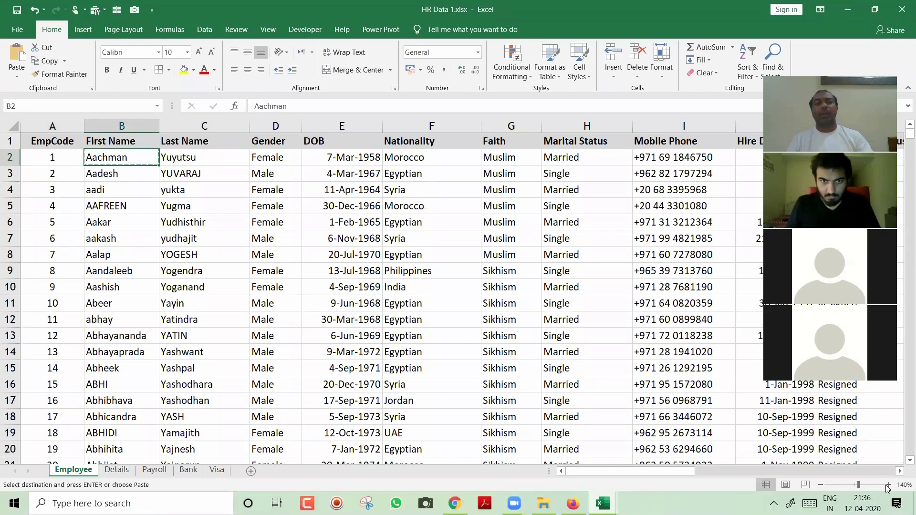
key("alt+Tab")
key("Right")
key("Return")
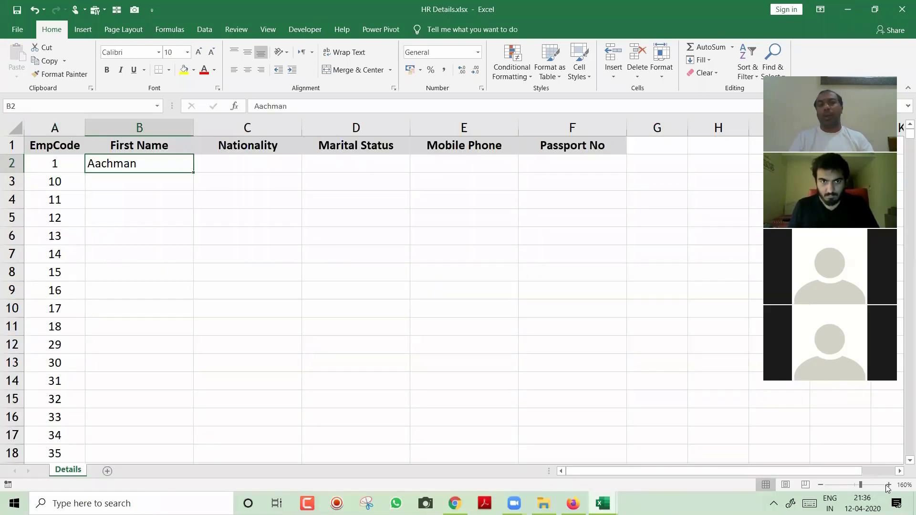
Step: Copy the nationality Morocco for EmpCode 1 from HR Data 1.xlsx into cell C2 of HR Details.xlsx
key("alt+Tab")
key("Right")
key("Right")
key("Right")
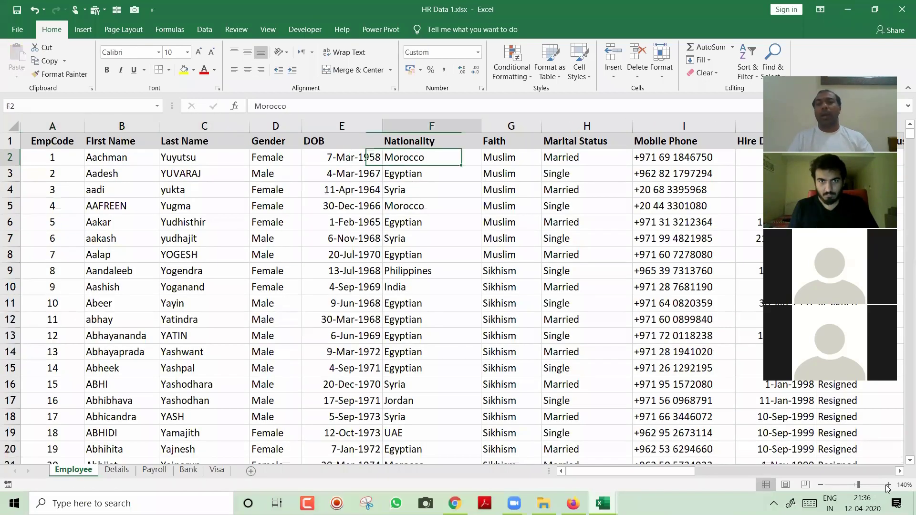
key("ctrl+c")
key("alt+Tab")
key("Right")
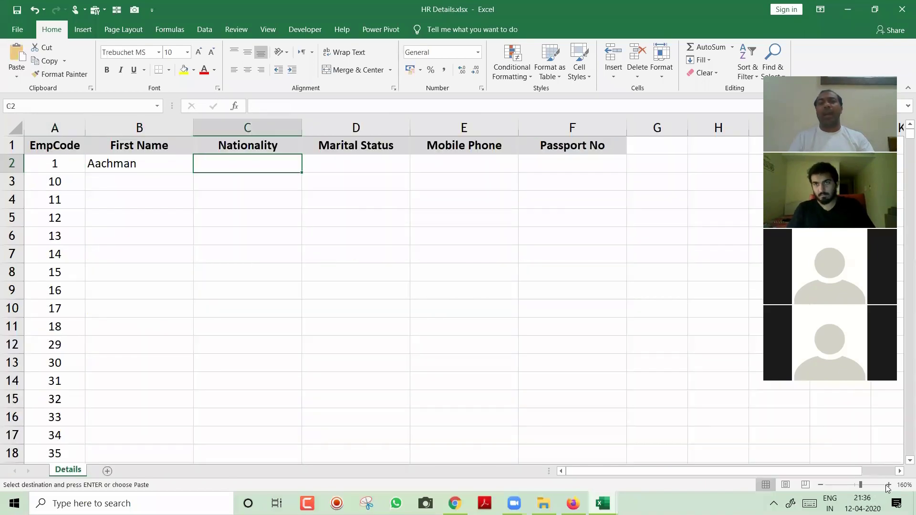
key("Return")
Step: Copy the marital status Married for EmpCode 1 from HR Data 1.xlsx into cell D2 of HR Details.xlsx
key("alt+Tab")
key("Right")
key("Right")
key("ctrl+c")
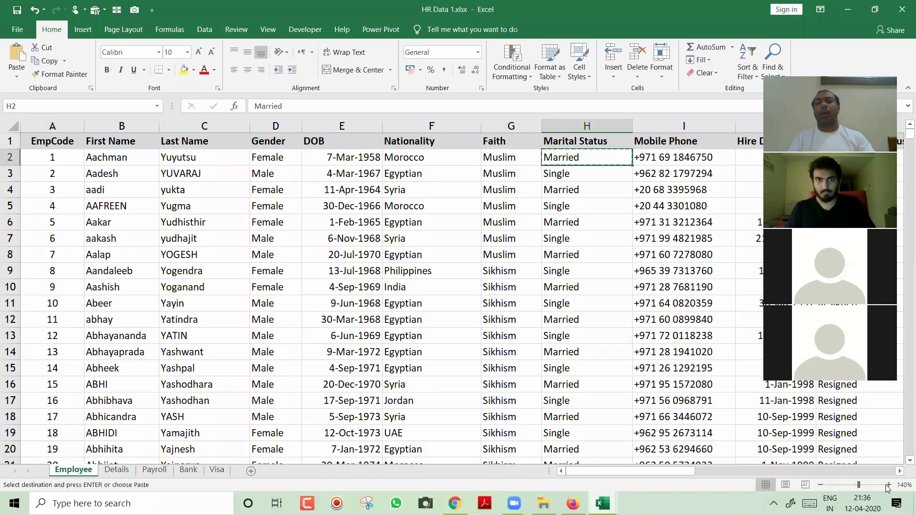
key("alt+Tab")
key("Right")
key("Return")
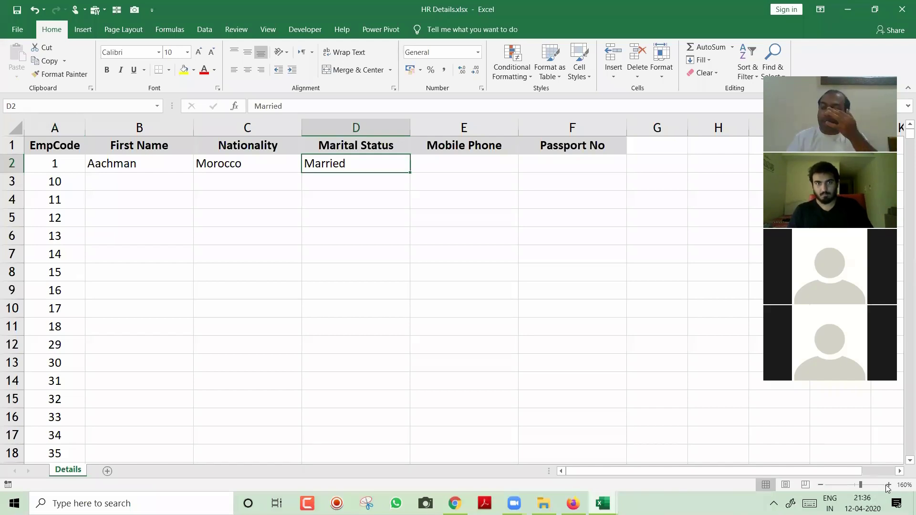
Step: Search the EmpCode column of HR Data 1.xlsx for EmpCode 10, copied from cell A3 of HR Details.xlsx
key("Down")
key("Left")
key("Left")
key("Left")
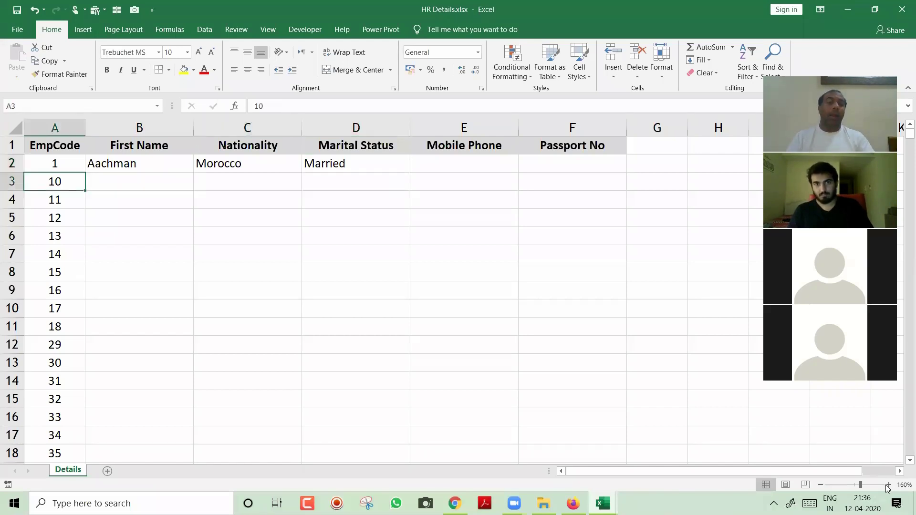
key("ctrl+c")
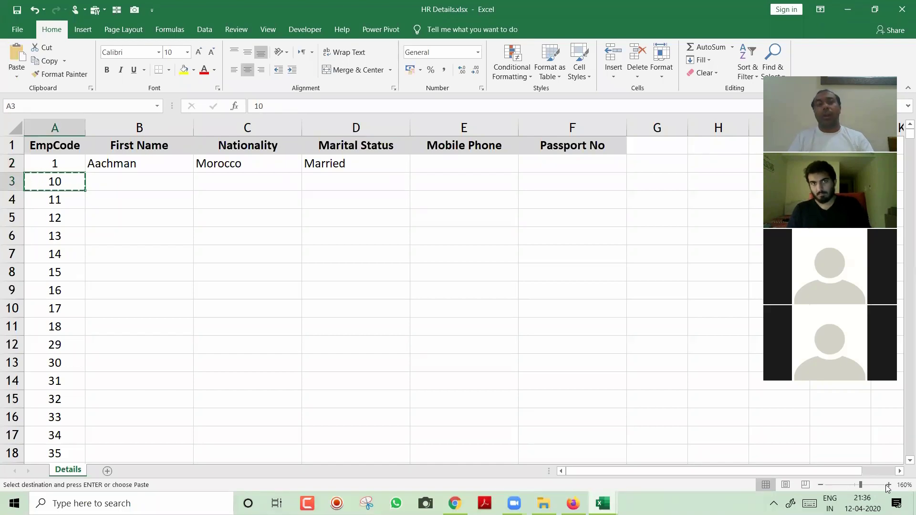
key("alt+Tab")
key("Left")
key("Home")
key("ctrl+shift+Down")
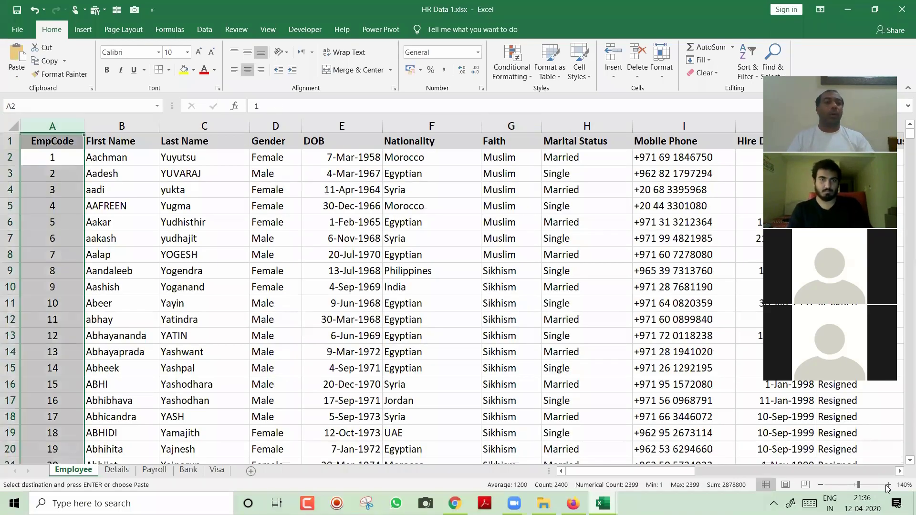
key("ctrl+f")
key("Return")
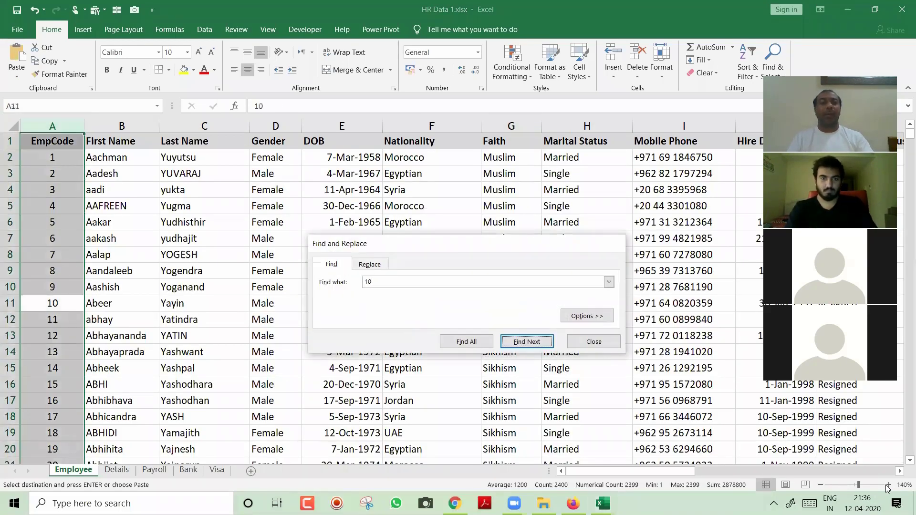
key("Escape")
Step: Copy the first name for EmpCode 10 from HR Data 1.xlsx into cell B3 of HR Details.xlsx
key("Right")
key("ctrl+c")
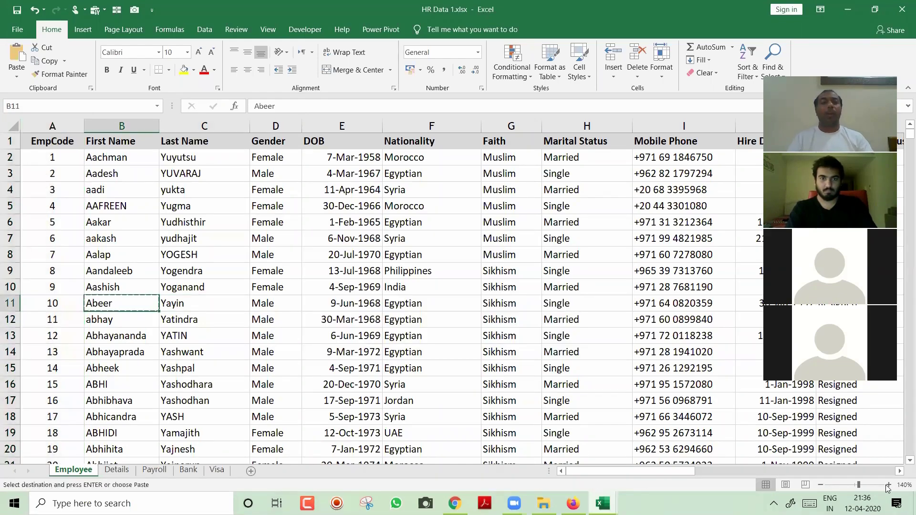
key("ctrl+Page_Down")
key("Return")
key("ctrl+Page_Up")
Step: Copy the nationality Egyptian for EmpCode 10 from HR Data 1.xlsx into cell C3 of HR Details.xlsx
key("Right")
key("Right")
key("Right")
key("Right")
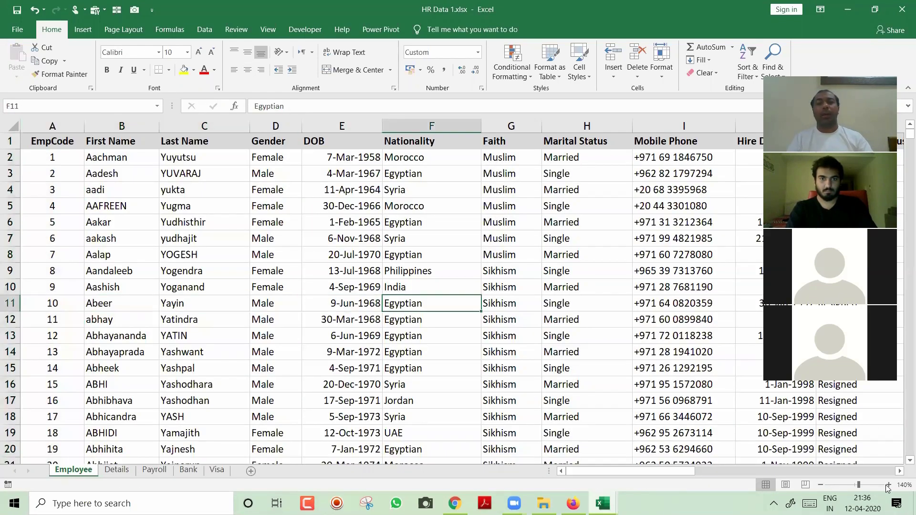
key("ctrl+c")
key("ctrl+Tab")
key("Right")
key("Return")
Step: Copy the marital status Single for EmpCode 10 from HR Data 1.xlsx into cell D3 of HR Details.xlsx
key("ctrl+Tab")
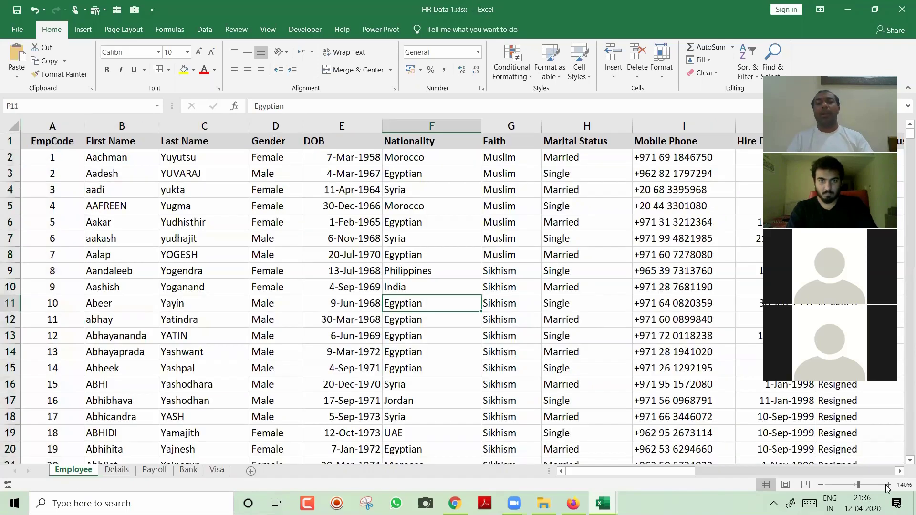
key("Right")
key("Right")
key("ctrl+c")
key("ctrl+Tab")
key("Right")
key("Return")
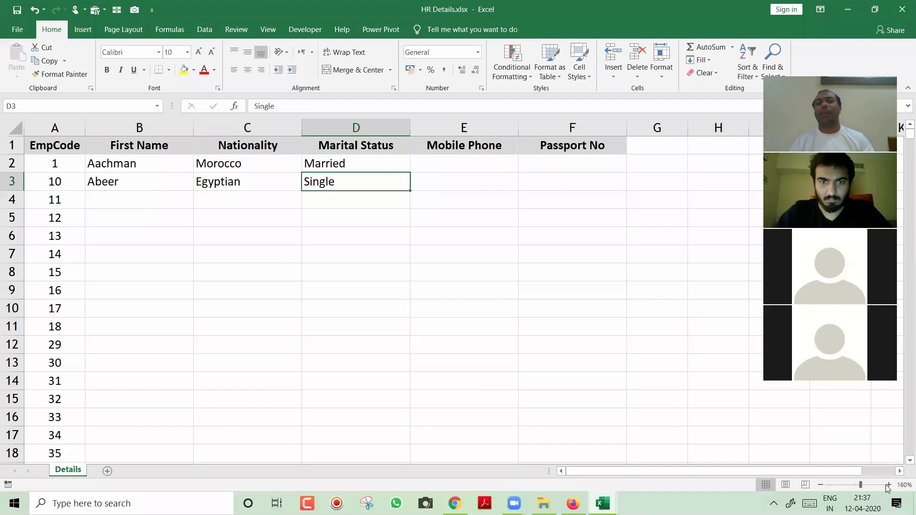
Step: Review the manually copied entries in B2:D3 and the EmpCode list of the Details sheet down to its last row
key("Left")
key("Left")
key("Up")
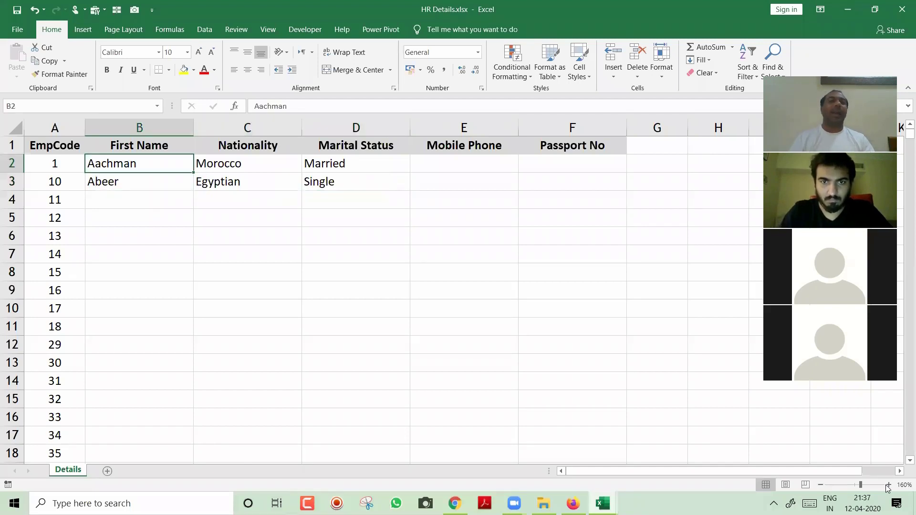
key("shift+Down")
key("shift+Right")
key("shift+Right")
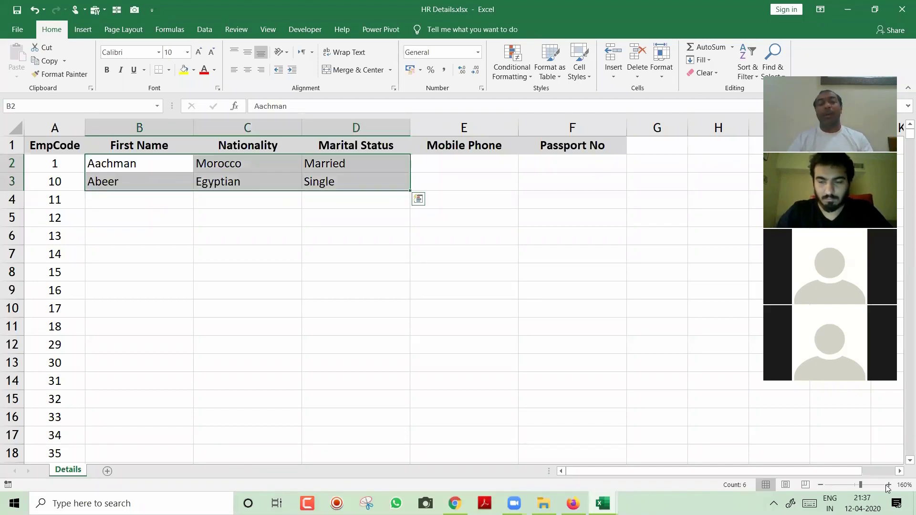
key("Left")
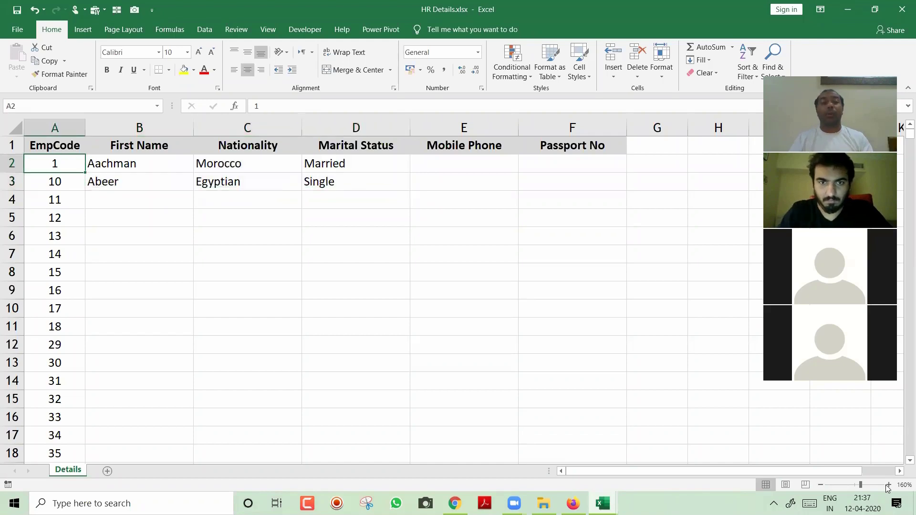
key("ctrl+Down")
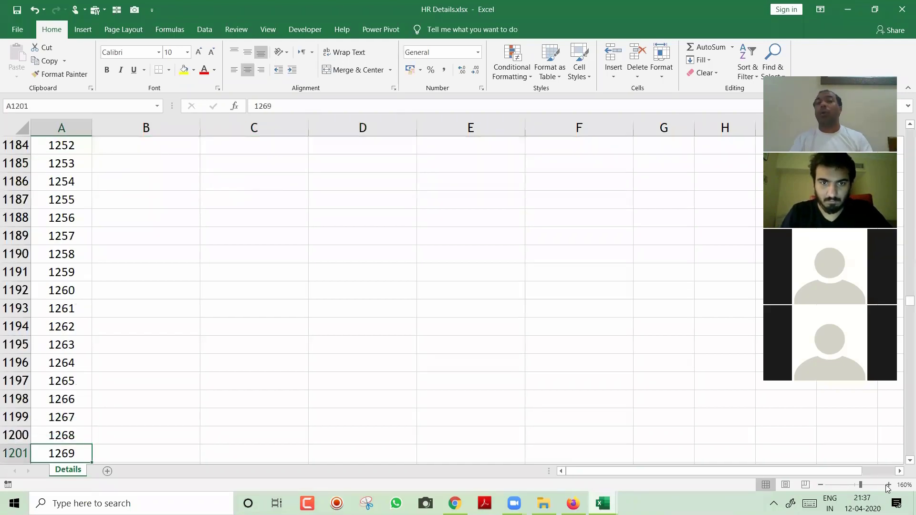
key("ctrl+Up")
Step: Clear the manually copied employee entries from B2:D3 of the Details sheet
key("Down")
key("Right")
key("shift+Down")
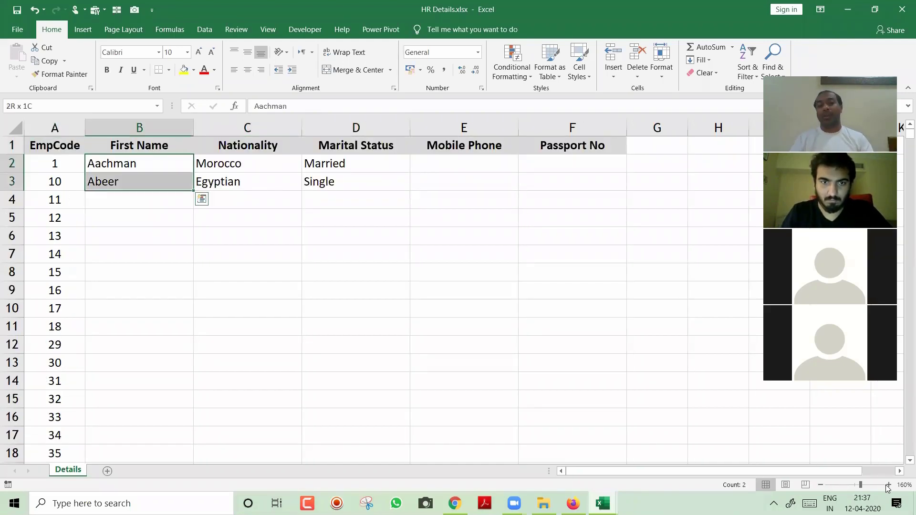
key("shift+Right")
key("shift+Right")
key("Delete")
key("Left")
left_click(603, 503)
left_click(634, 438)
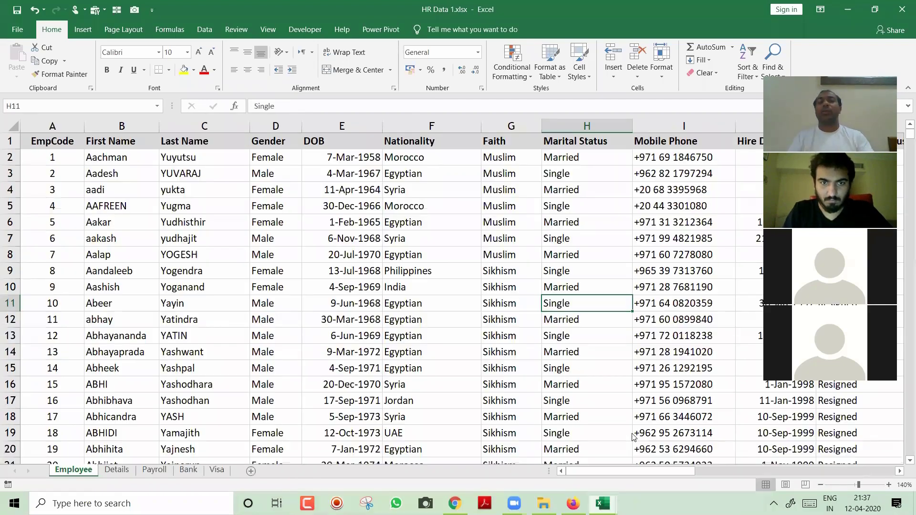
key("alt+Tab")
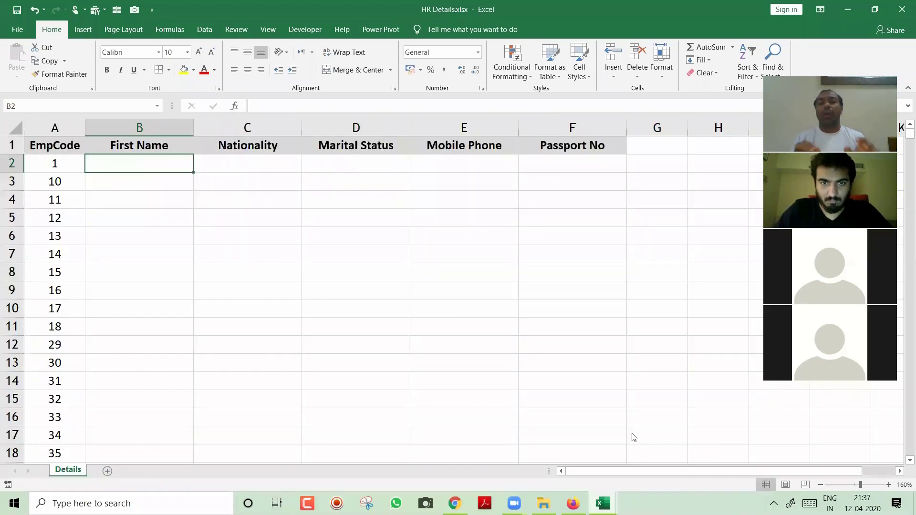
Step: Open Notepad, place its window over the empty worksheet cells and write the note "Vlookup --> Vertical Lookup"
key("super")
type("note")
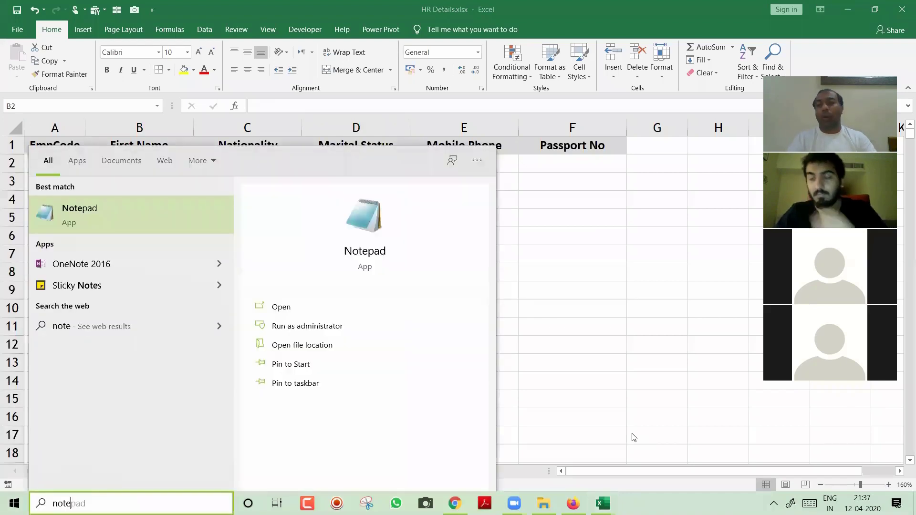
key("Return")
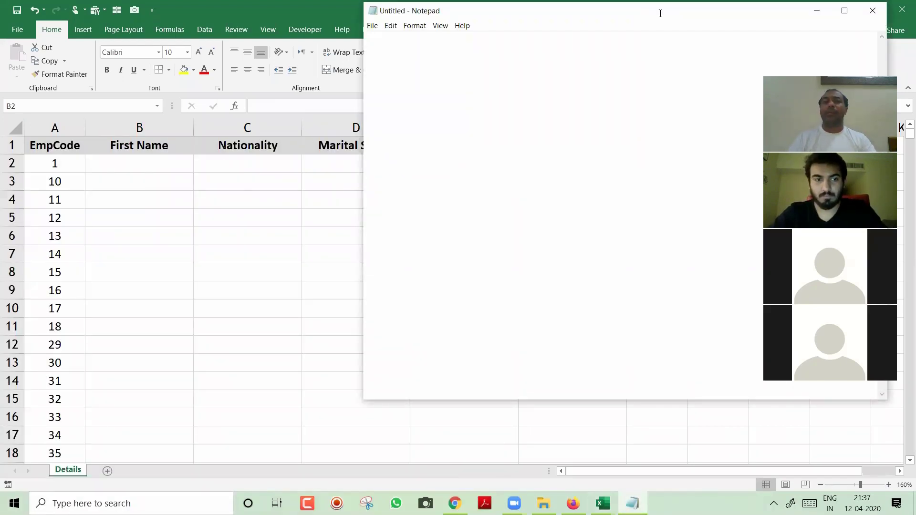
left_click_drag(661, 14, 461, 183)
type("V")
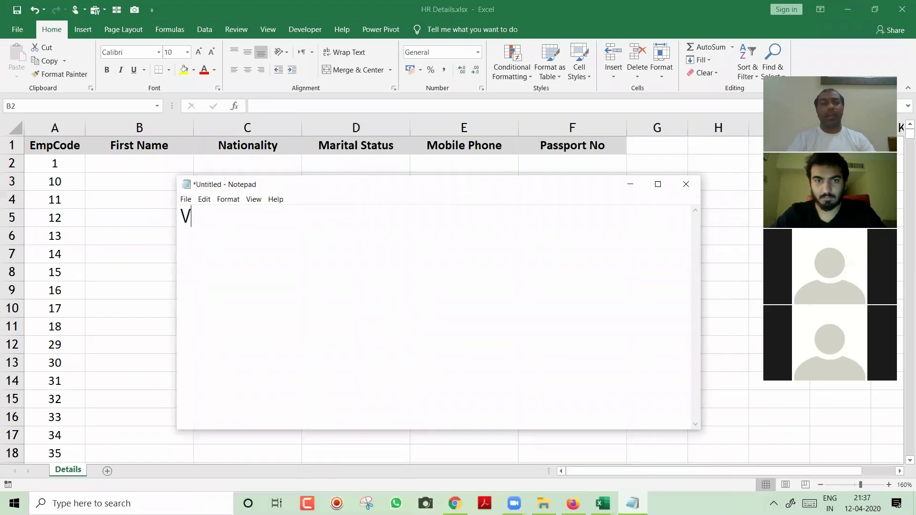
type("lookup --> Vert")
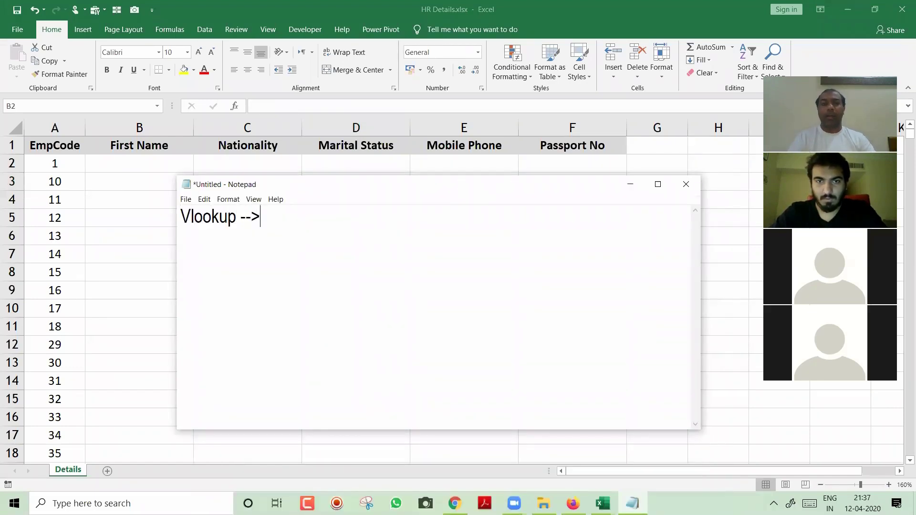
type("ical Lookup")
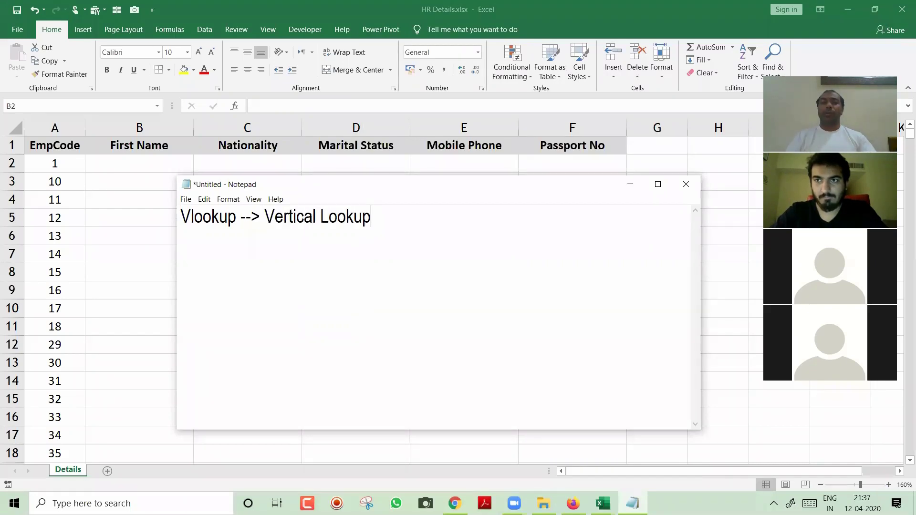
Step: Check the EmpCode column in HR Data 1.xlsx and return to cell B2 of the HR Details.xlsx workbook
key("alt+Tab")
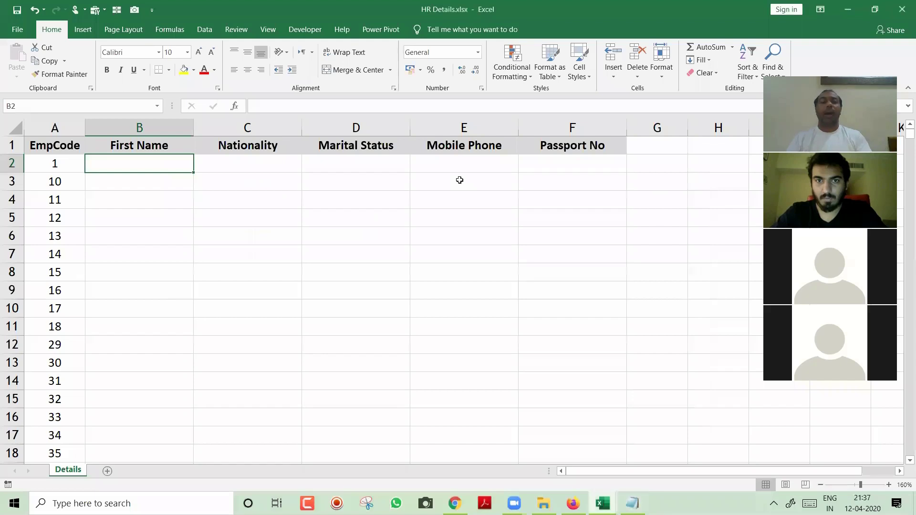
key("alt+Tab")
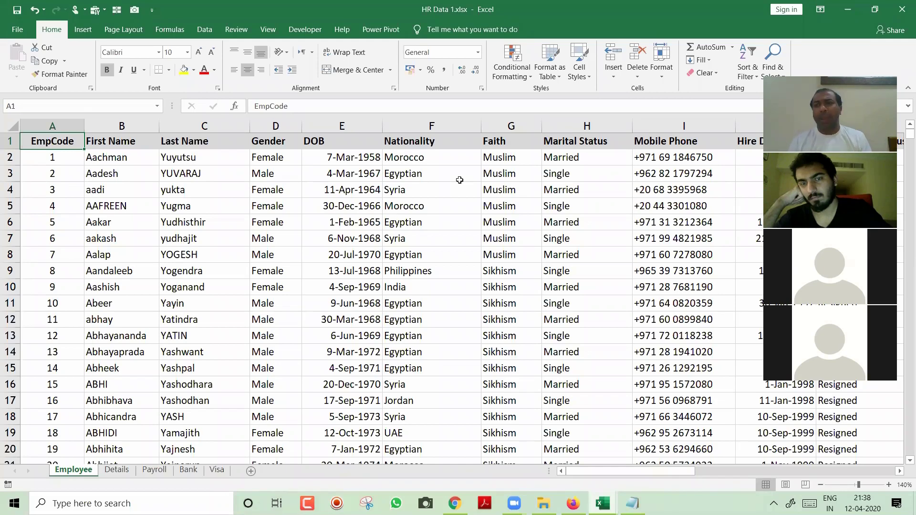
key("alt+Tab")
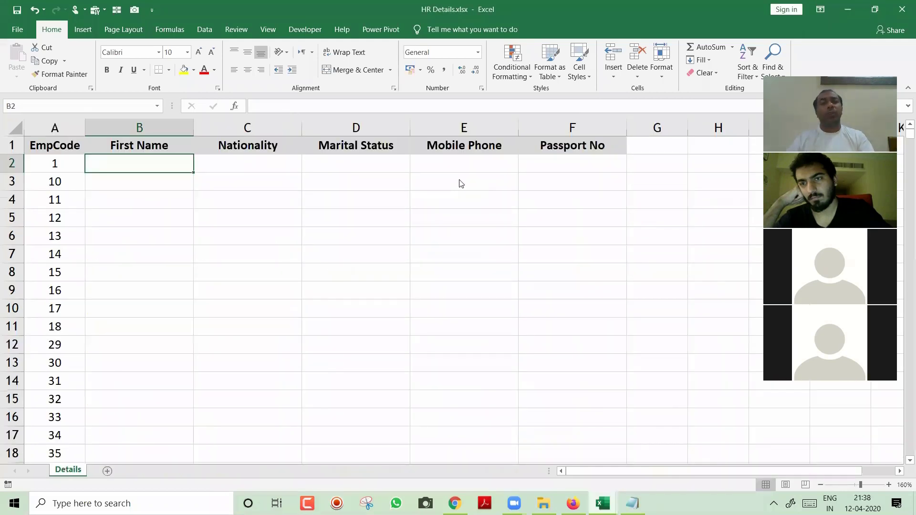
Step: Switch to the Notepad note and add the line "Hlookup --> Horizontal Lookup" below the Vlookup line
key("alt+Tab")
key("alt+Tab")
type("H")
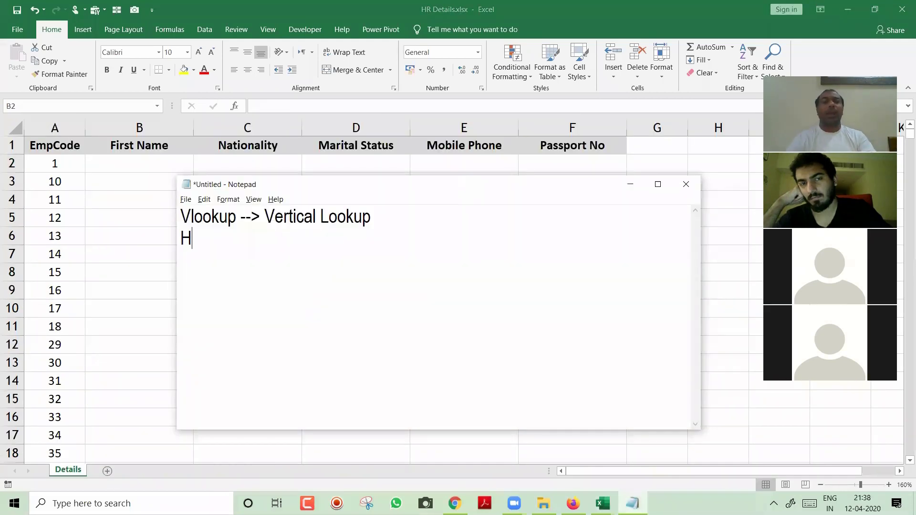
type("lookup --> ")
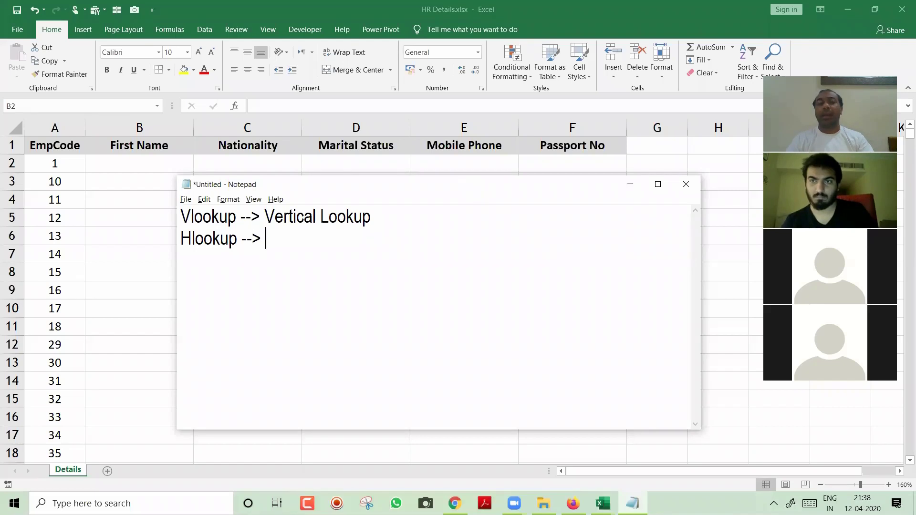
type("Horizon")
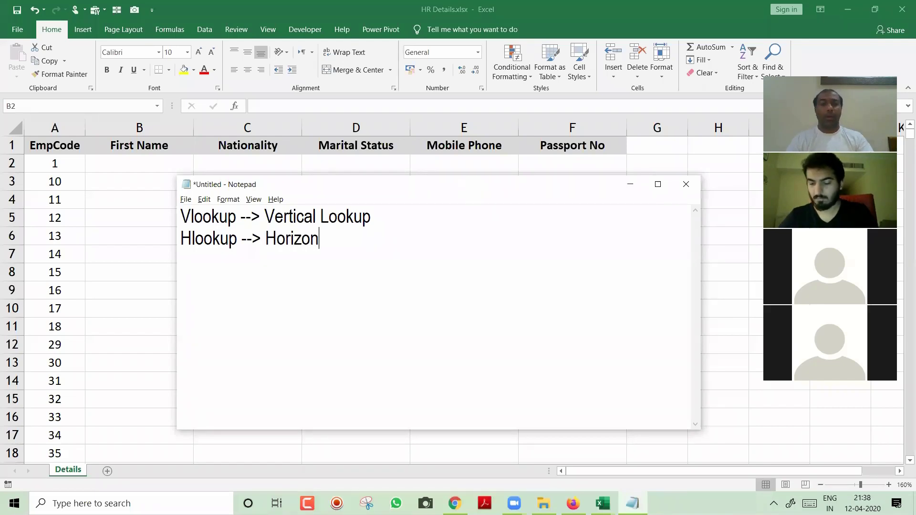
type("tal Lookup")
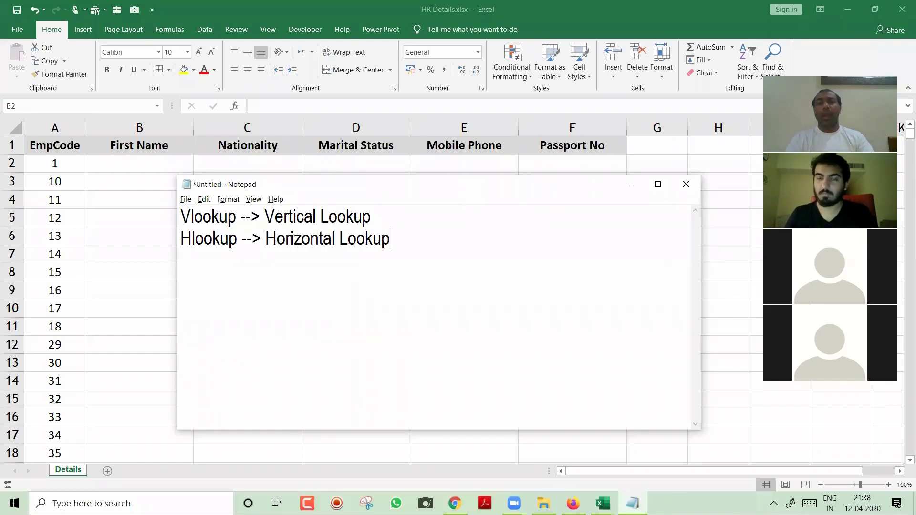
Step: Add a third line to the note reading "Xlookup --> Which is a combination of V & H lookup"
key("Return")
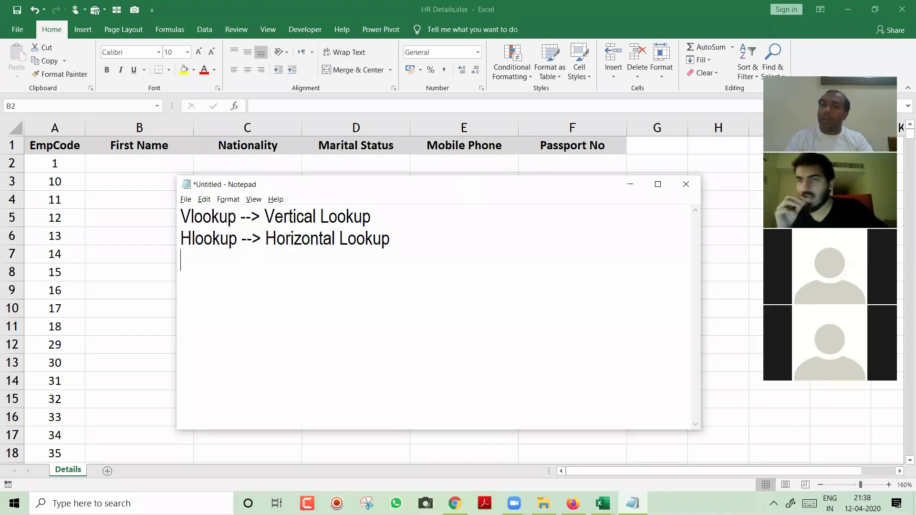
type("Xlookup -->")
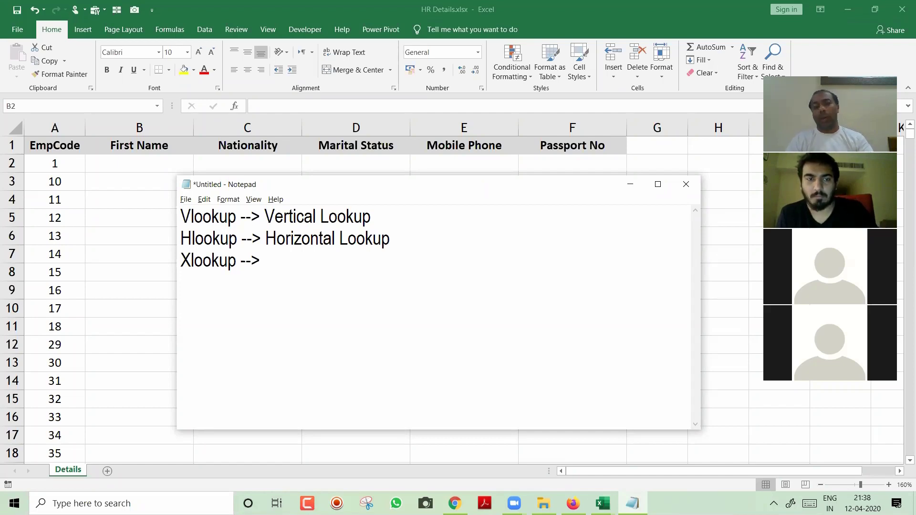
type(" Which ")
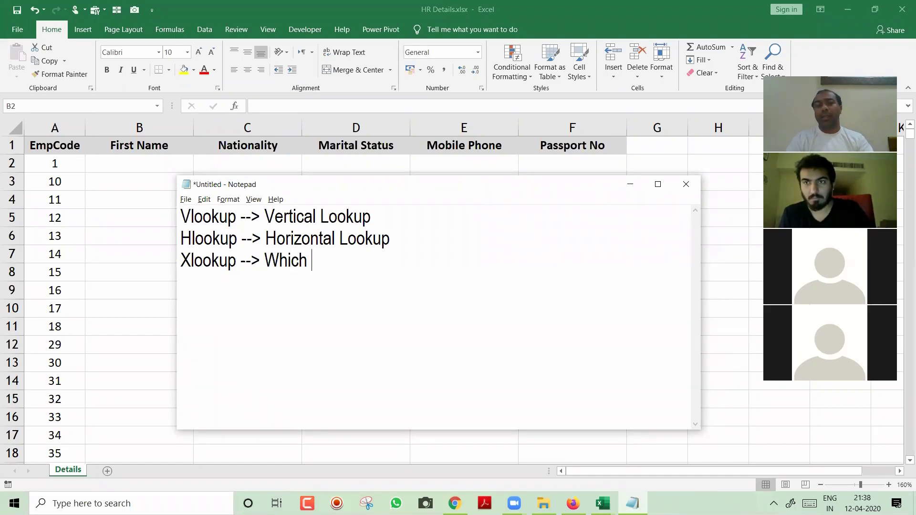
type("is a combinati")
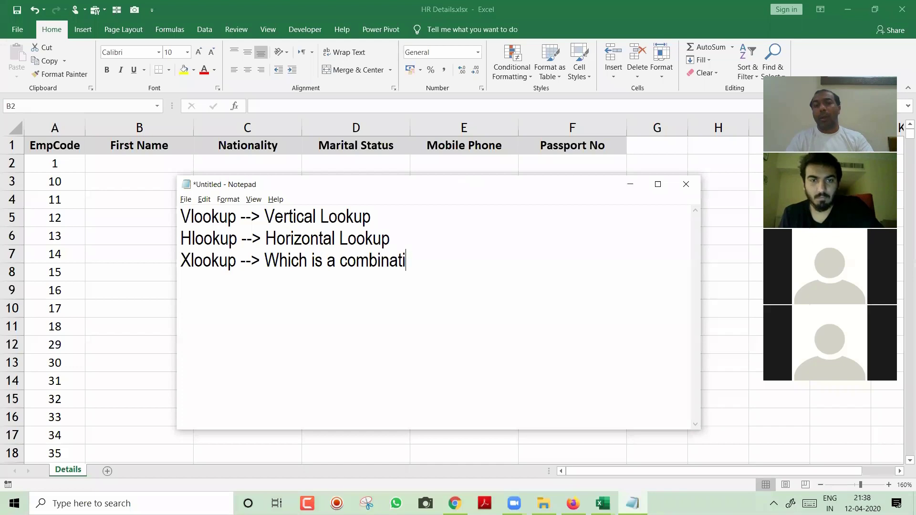
type("on of V & ")
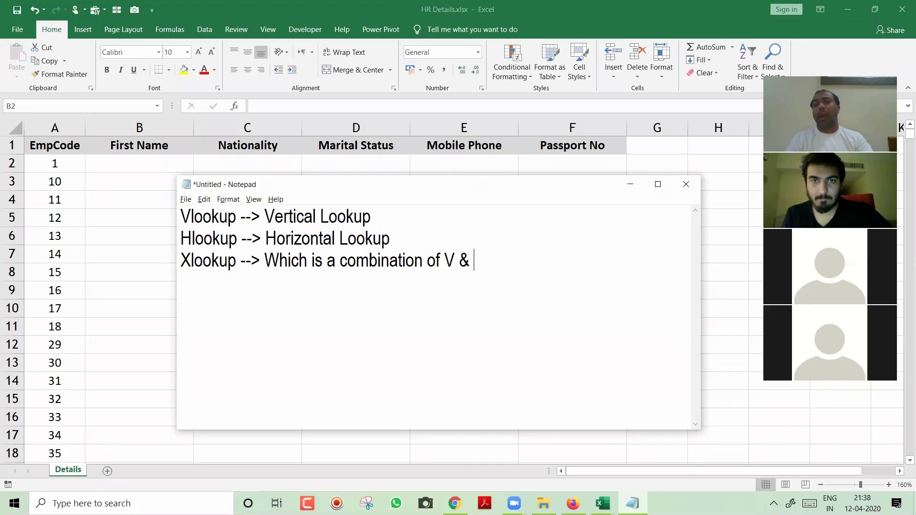
type("H lookup")
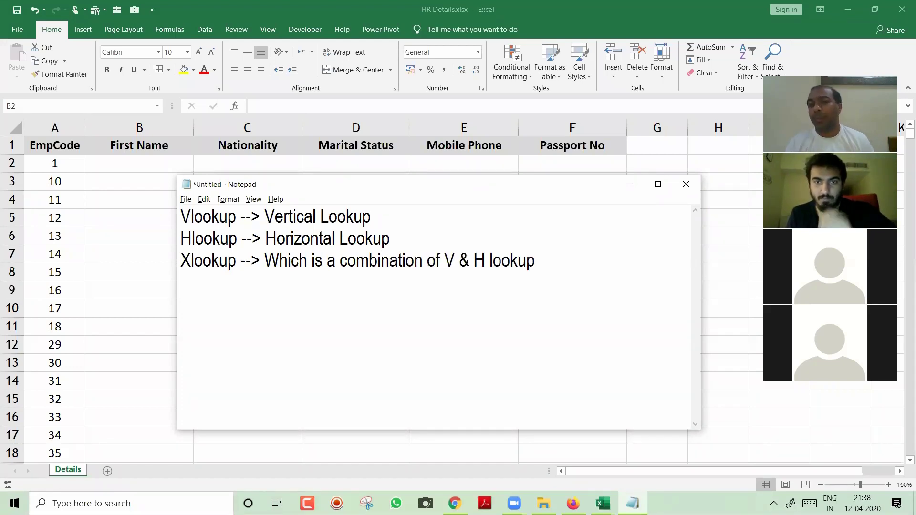
Step: Highlight the Xlookup line of the note word by word to review its definition
key("ctrl+shift+Left")
key("ctrl+shift+Left")
key("ctrl+shift+Left")
key("ctrl+shift+Left")
key("ctrl+shift+Left")
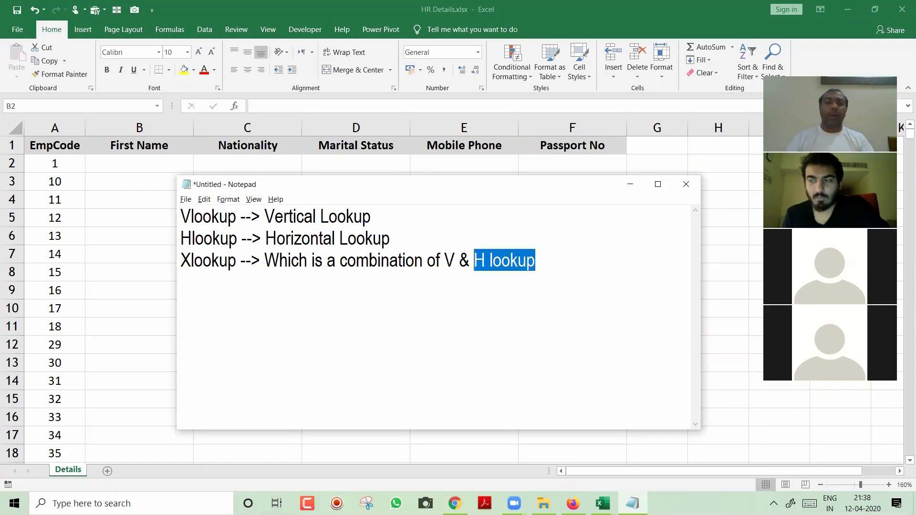
key("ctrl+shift+Left")
key("ctrl+shift+Left")
key("ctrl+shift+Left")
key("ctrl+shift+Left")
key("ctrl+shift+Left")
key("ctrl+shift+Left")
key("ctrl+shift+Left")
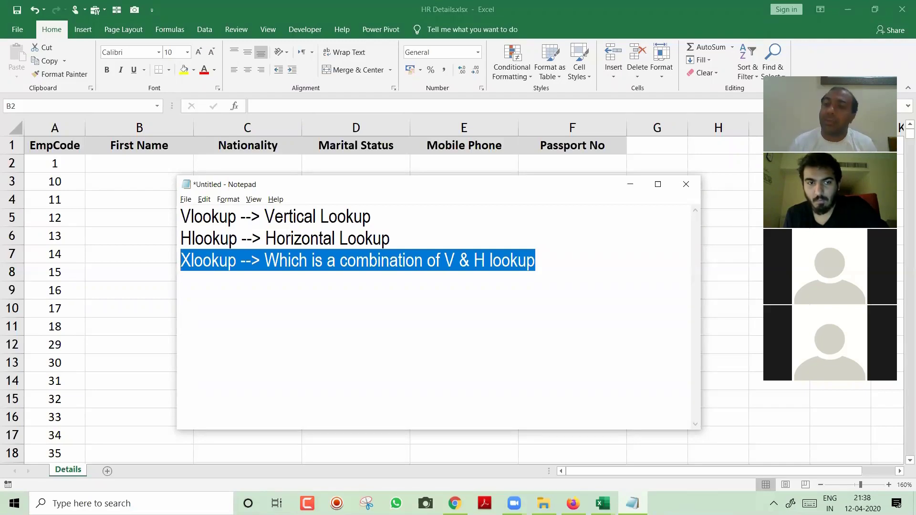
key("ctrl+shift+Right")
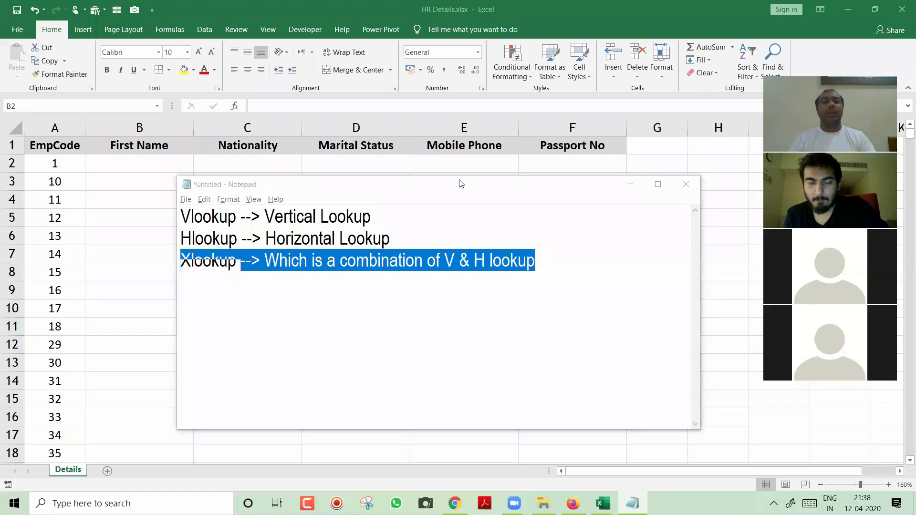
Step: Check in cell B2 of HR Details.xlsx which functions beginning with X are available, and leave the cell empty
key("alt+Tab")
type("=x")
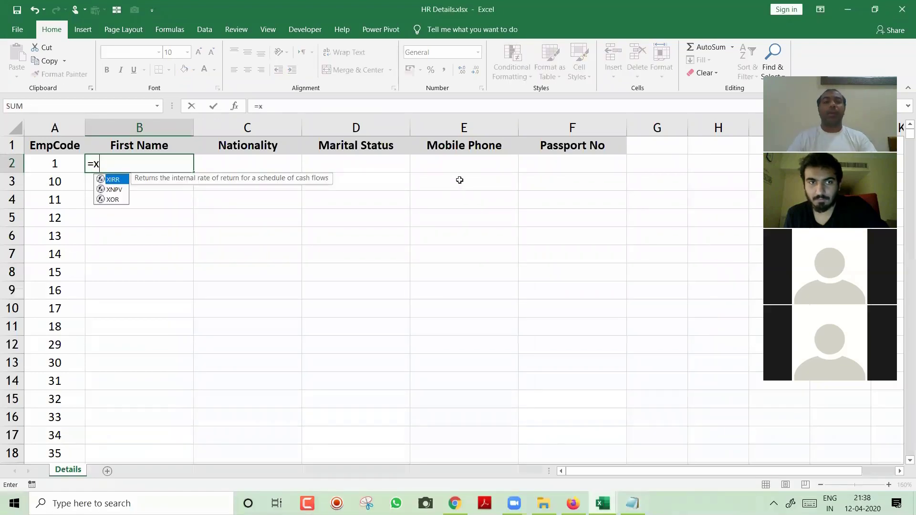
key("Down")
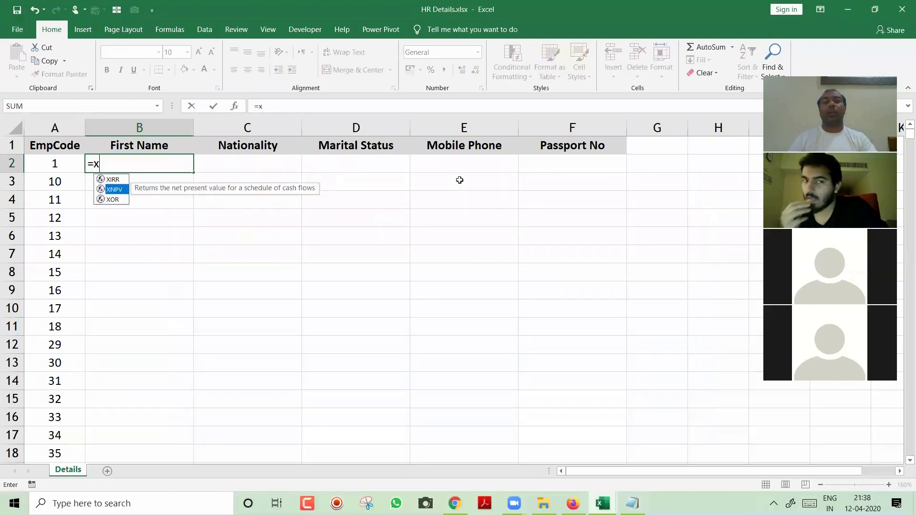
key("Up")
key("Down")
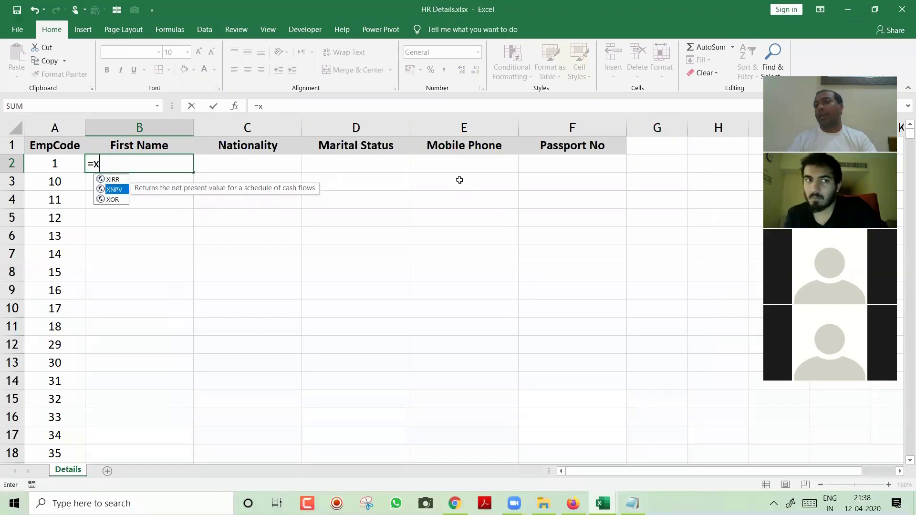
key("Escape")
key("Escape")
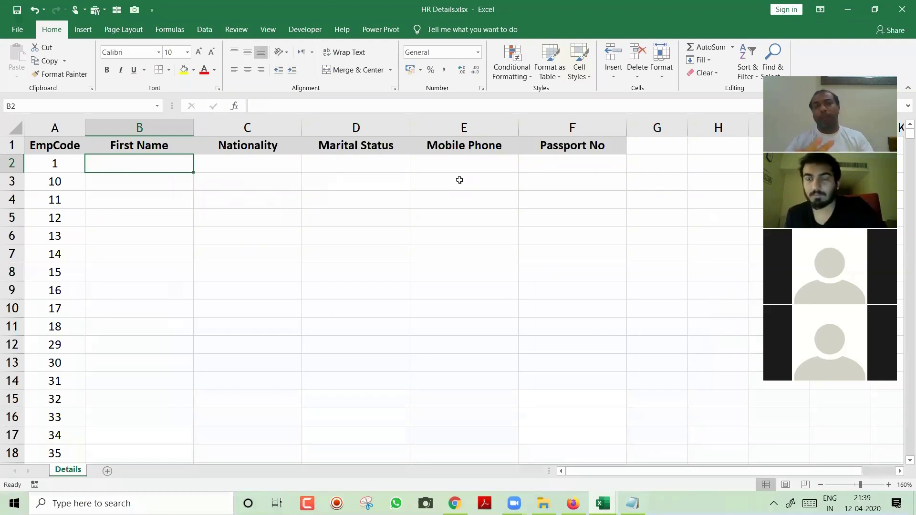
Step: Return to the Notepad note and review its Vlookup, Hlookup and Xlookup lines
key("alt+Tab")
key("Up")
key("Up")
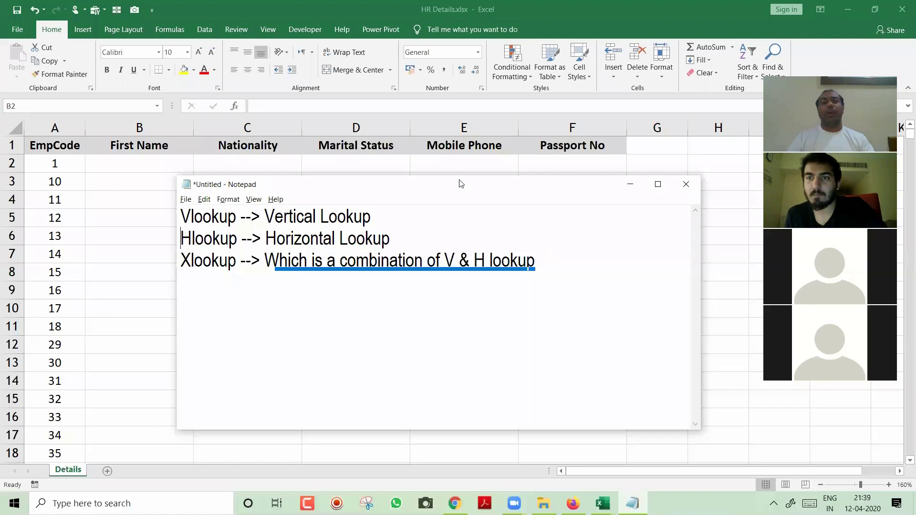
key("shift+Down")
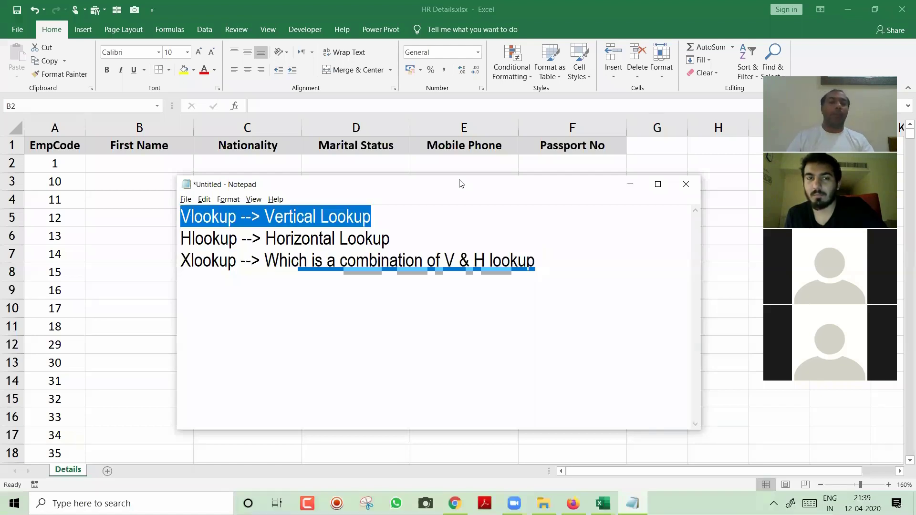
key("Down")
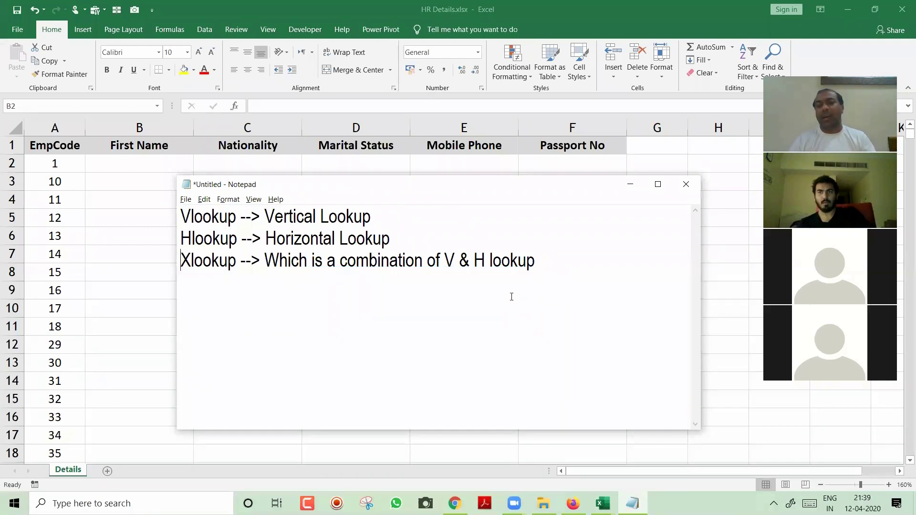
Step: Check the EmpCode in A2 of HR Details.xlsx against the EmpCode and First Name columns of HR Data 1.xlsx, ending at B2 of HR Details.xlsx
key("alt+Tab")
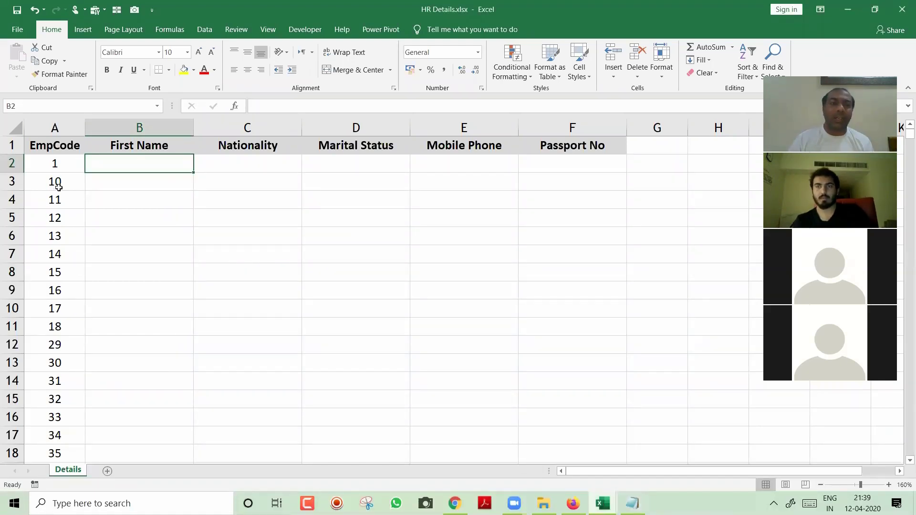
left_click(50, 170)
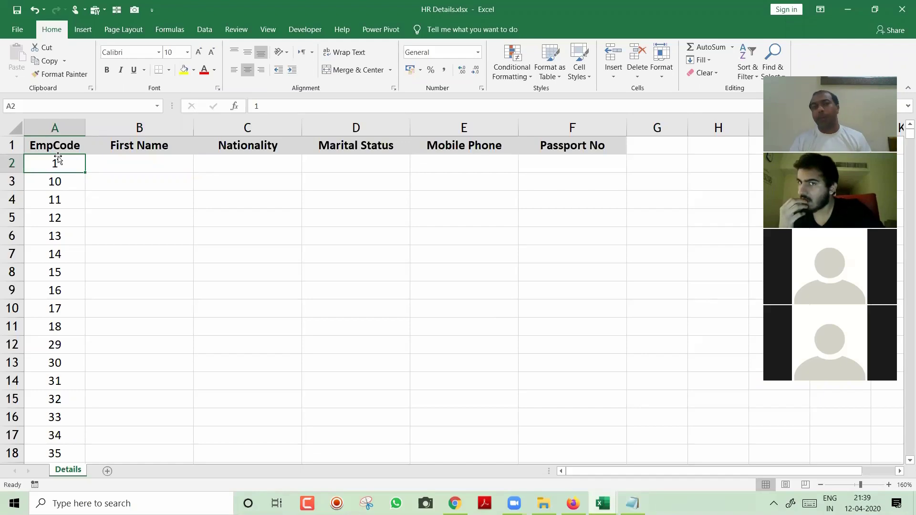
key("alt+Tab")
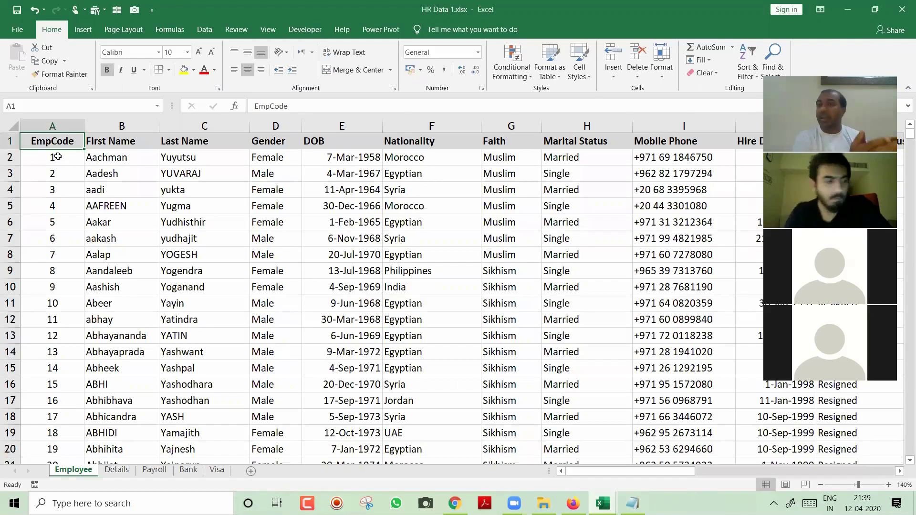
left_click(62, 120)
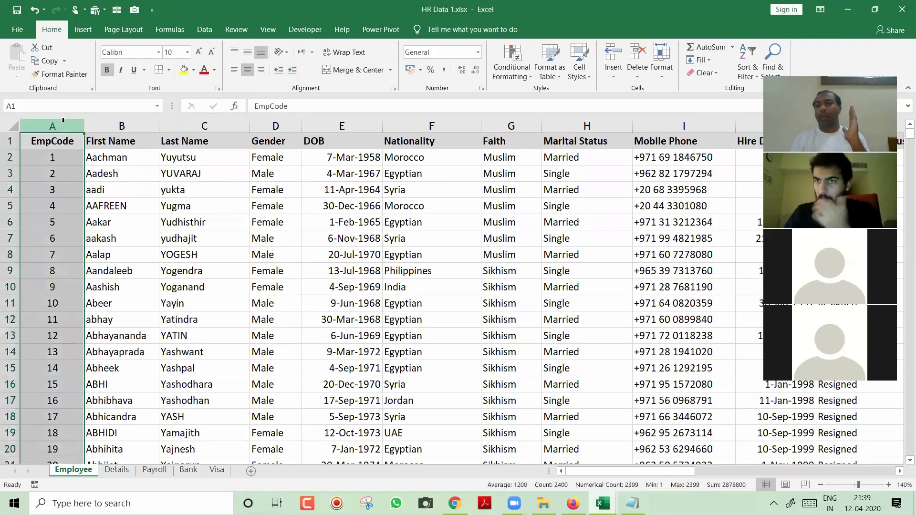
left_click(124, 121)
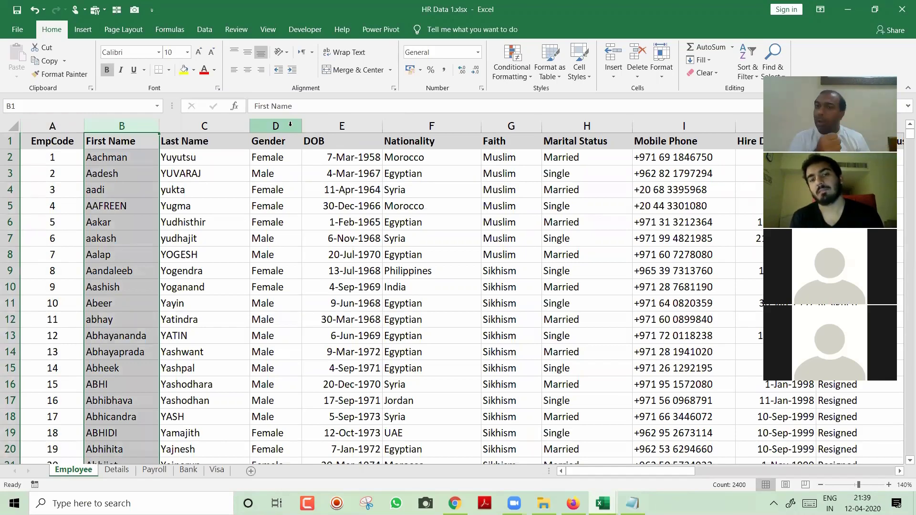
key("alt+Tab")
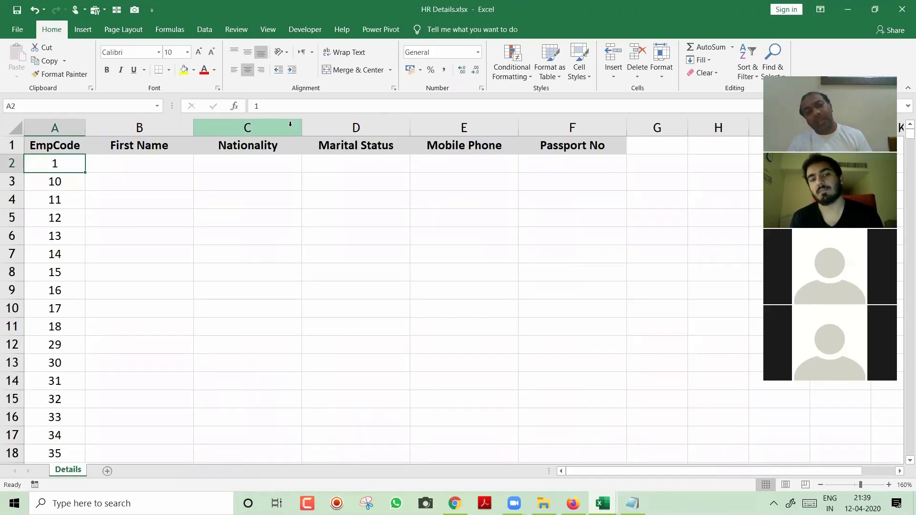
key("Tab")
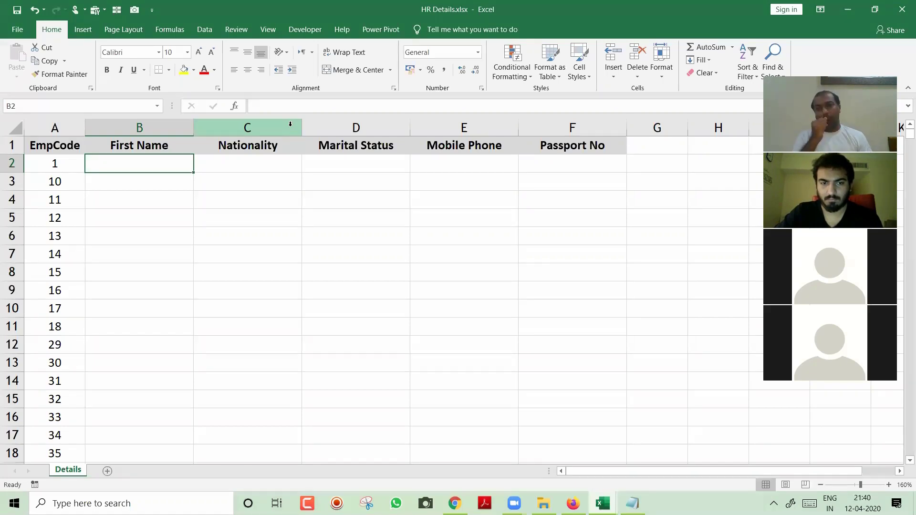
Step: Compare the EmpCode column of HR Data 1.xlsx with the EmpCode column of HR Details.xlsx
key("alt+Tab")
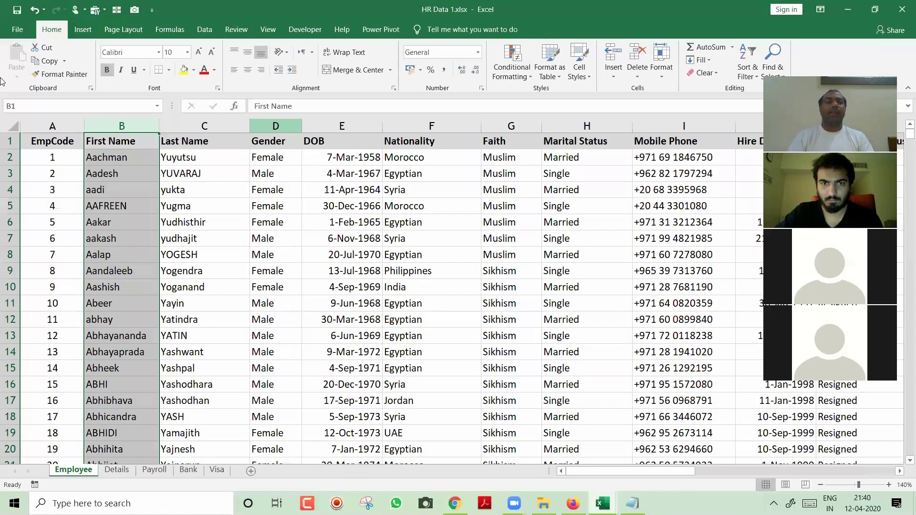
left_click(55, 125)
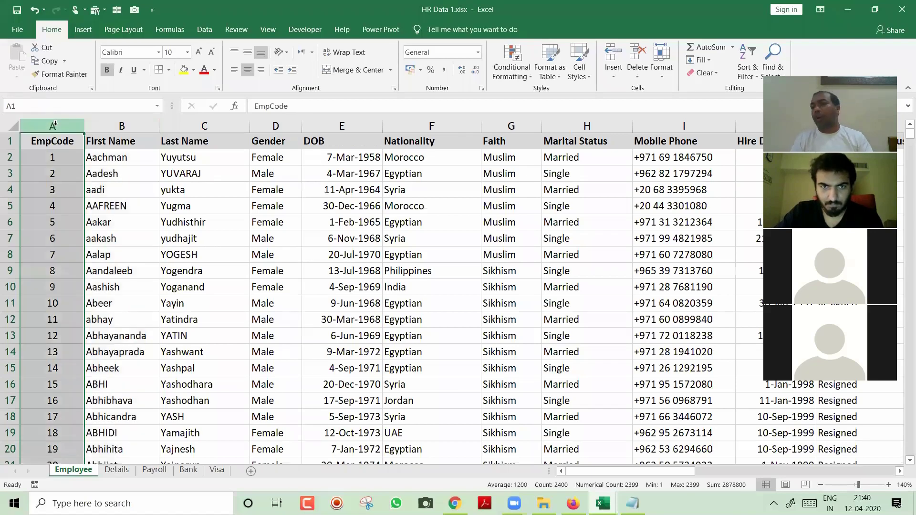
key("alt+Tab")
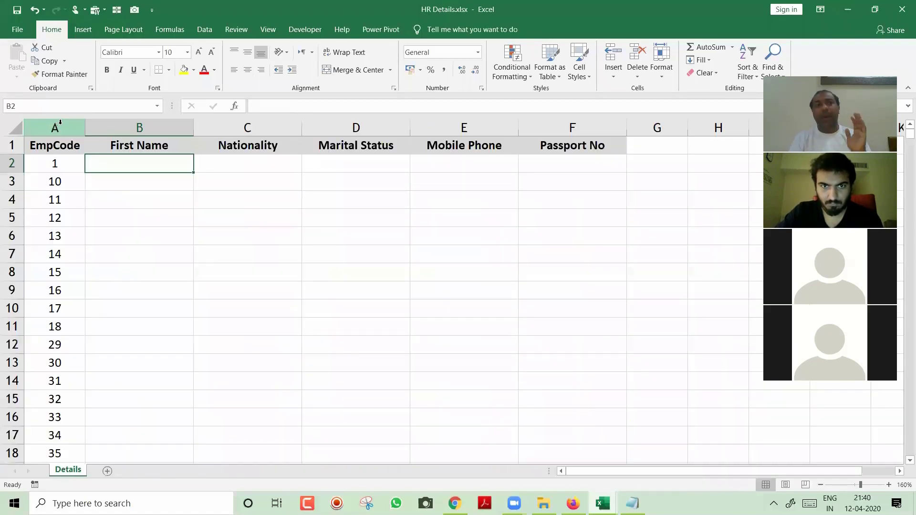
left_click(61, 123)
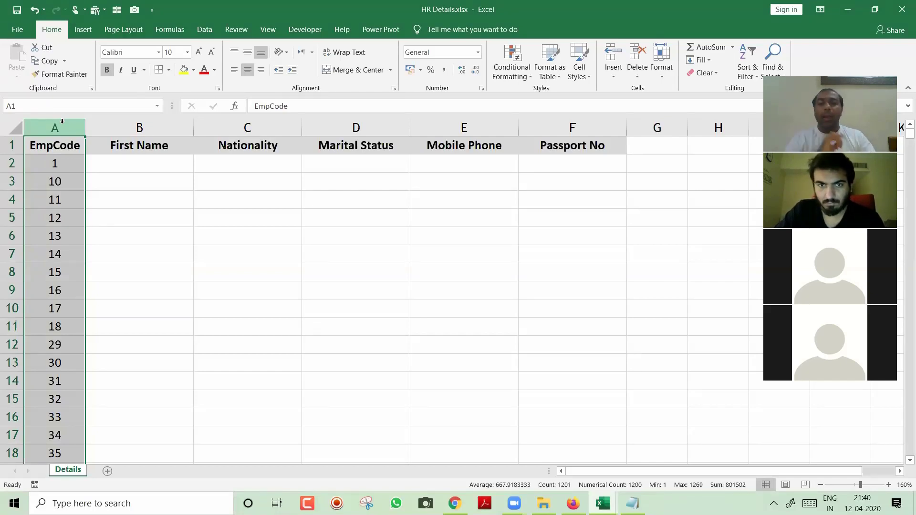
Step: Copy the EmpCode column A of the Employee sheet in HR Data 1.xlsx into the empty column U after Email
key("alt+Tab")
left_click(63, 122)
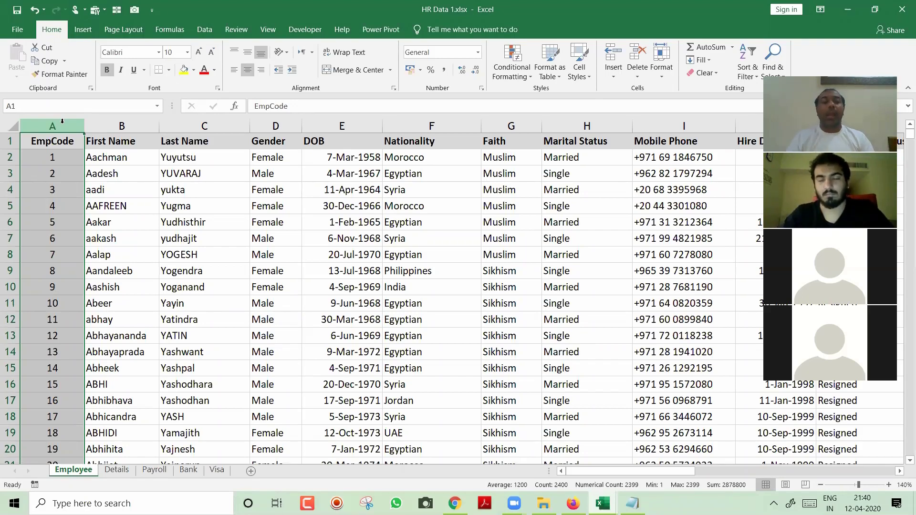
key("ctrl+c")
key("ctrl+Right")
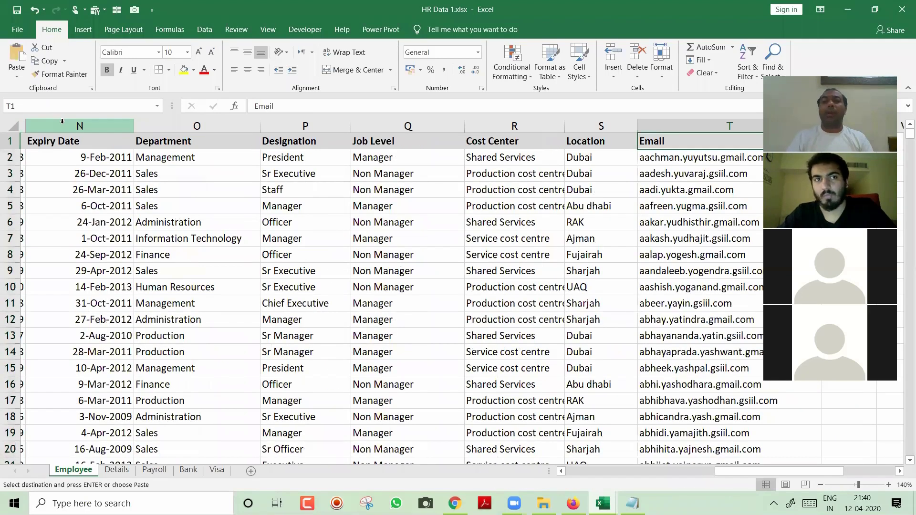
key("Right")
key("Right")
key("Left")
key("Return")
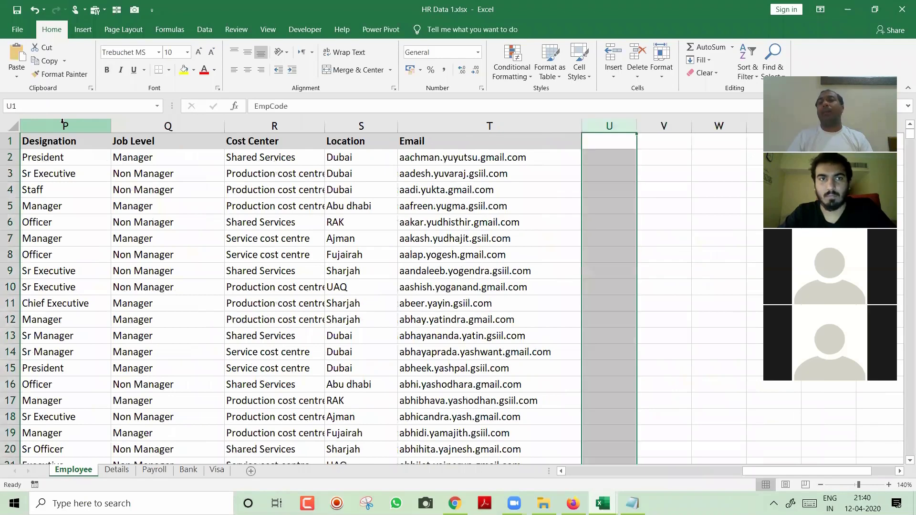
key("Left")
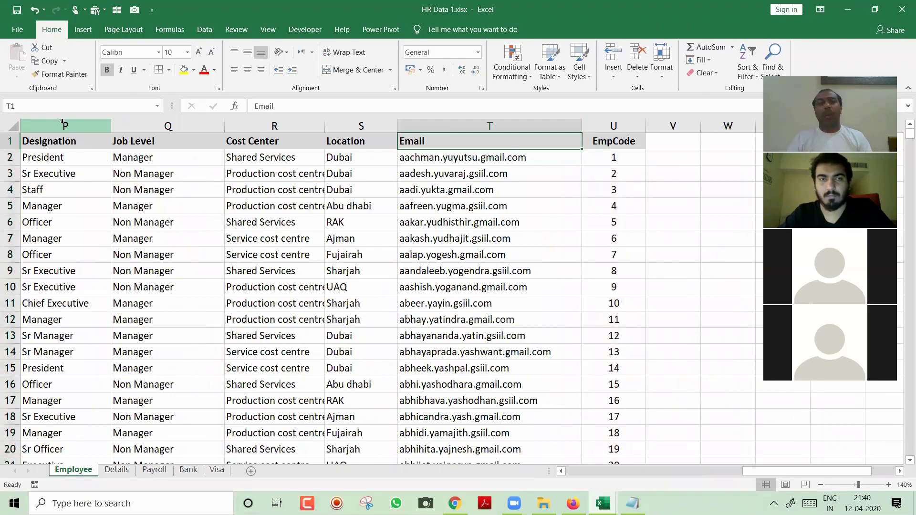
Step: Delete the EmpCode column A from the Employee sheet of HR Data 1.xlsx and return to A1
key("ctrl+Home")
key("ctrl+space")
key("ctrl+minus")
key("ctrl+Home")
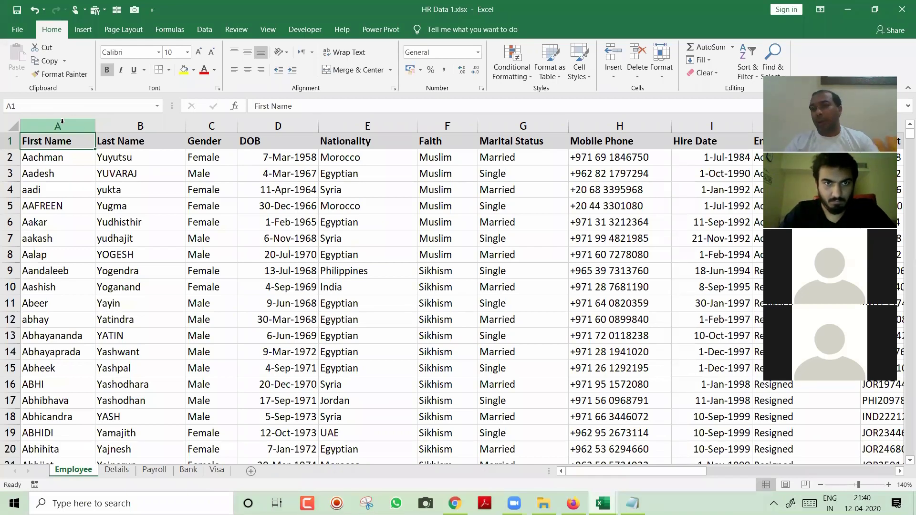
Step: Review the Xlookup line of the Notepad note, and check the EmpCode column after Email in HR Data 1.xlsx
key("alt+Tab")
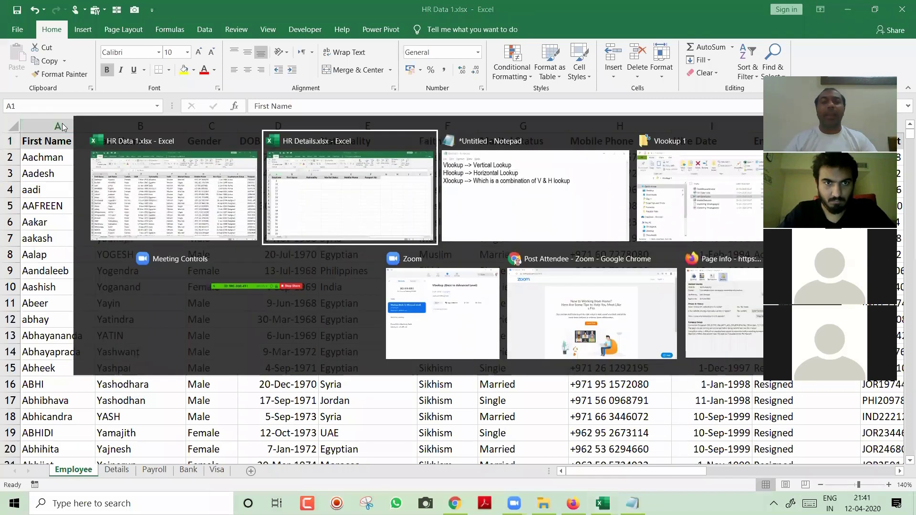
key("alt+Tab")
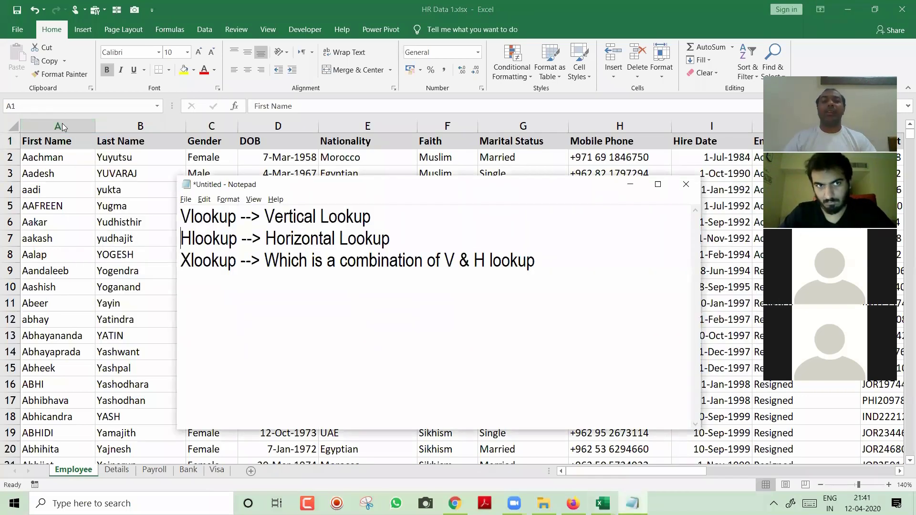
key("ctrl+shift+Right")
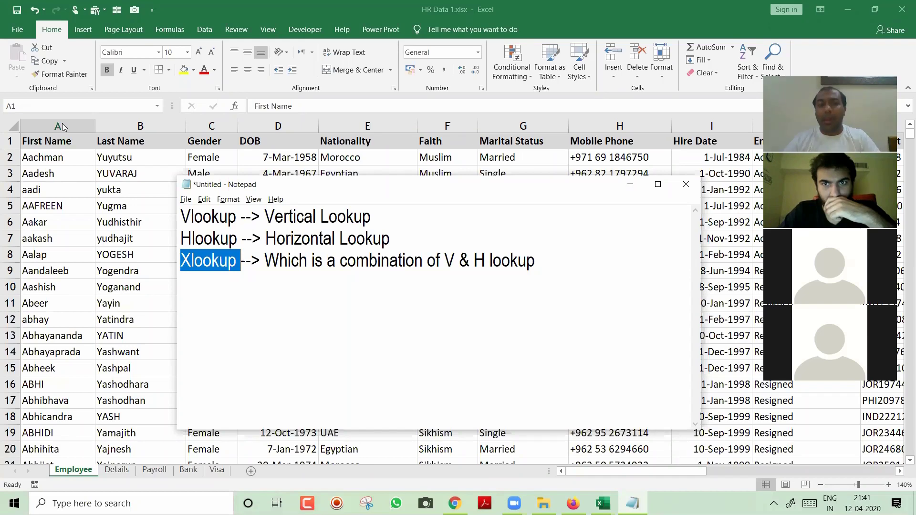
key("Left")
key("alt+Tab")
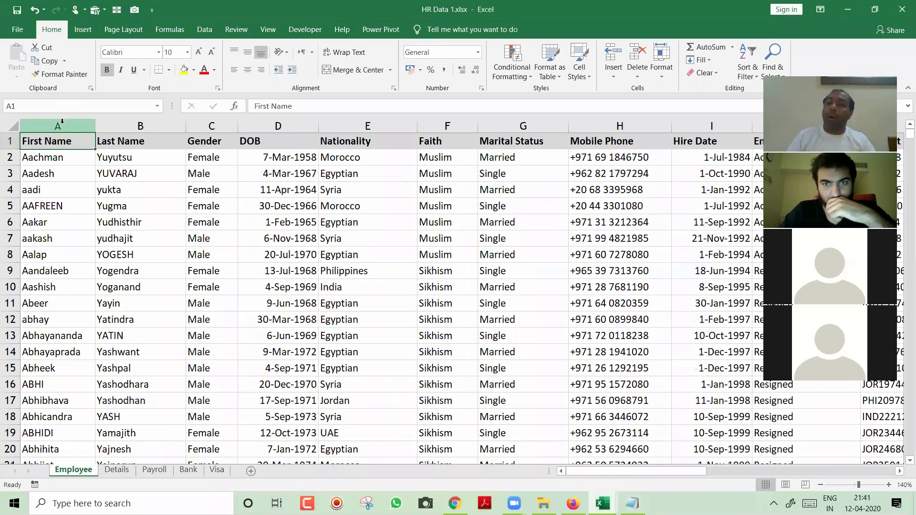
key("ctrl+Right")
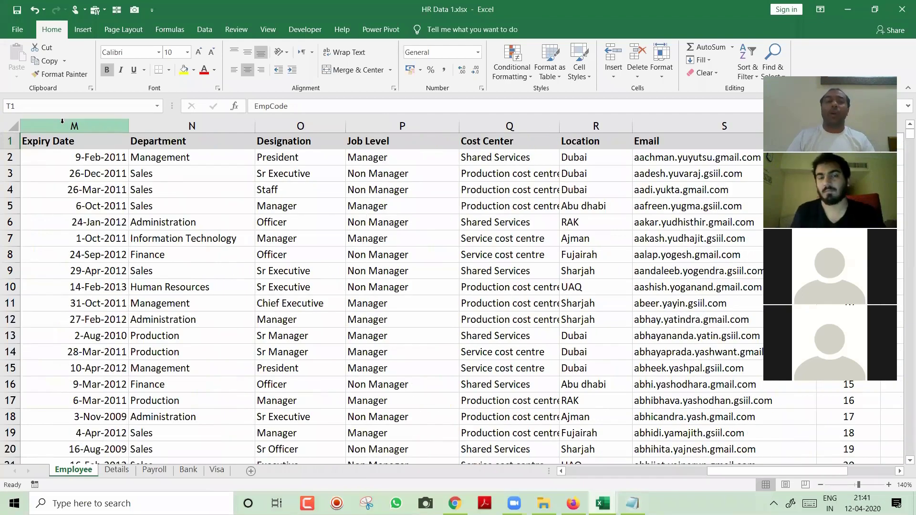
key("ctrl+Left")
Step: Undo the deletion of EmpCode column A and its copy after Email in HR Data 1.xlsx, ending at A1
key("ctrl+z")
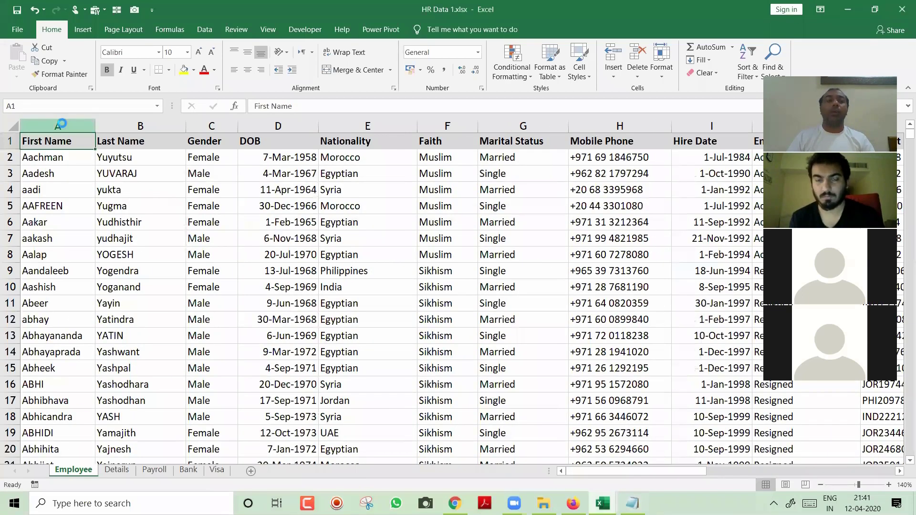
key("ctrl+Tab")
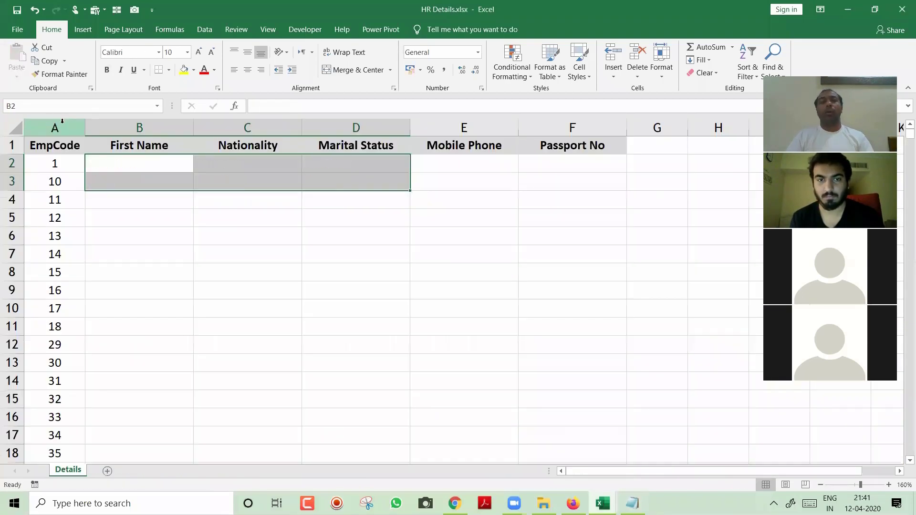
key("Left")
key("Up")
key("ctrl+Tab")
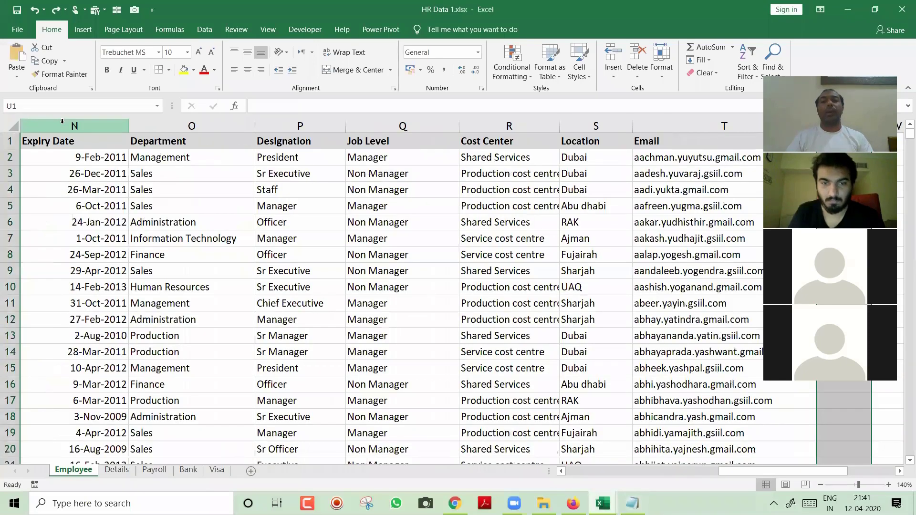
key("ctrl+y")
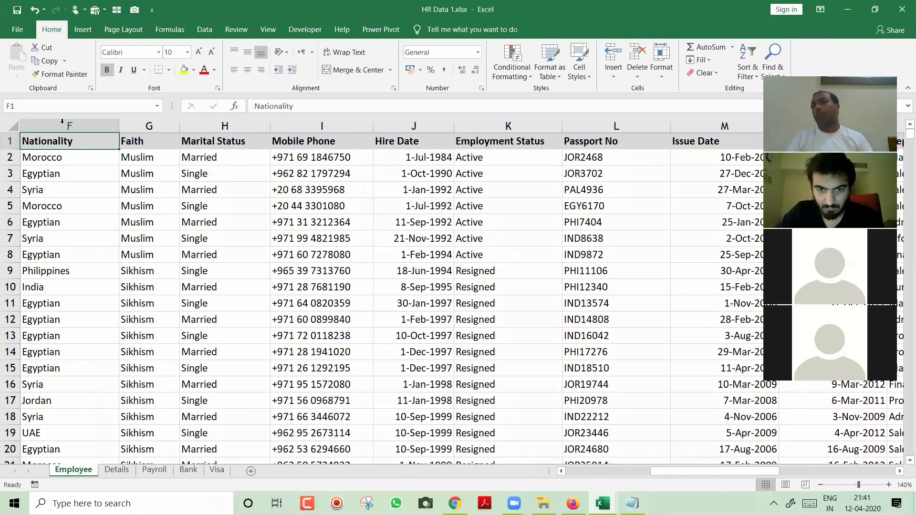
key("ctrl+Left")
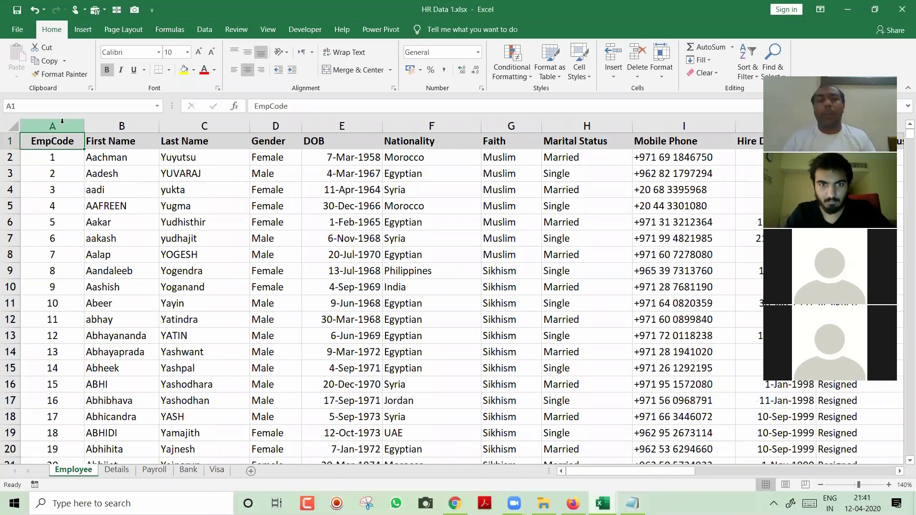
Step: Copy the EmpCode in A2 of the Employee sheet into A6 to create a duplicate code
key("Down")
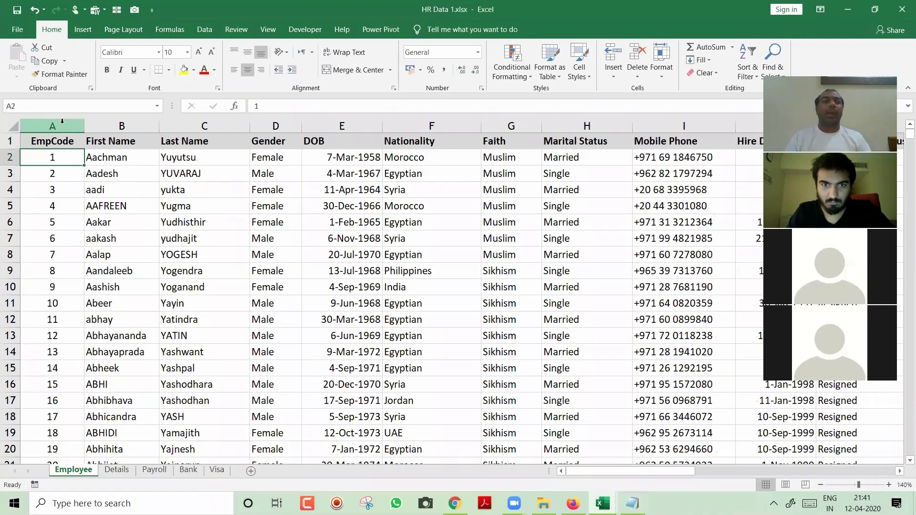
key("ctrl+c")
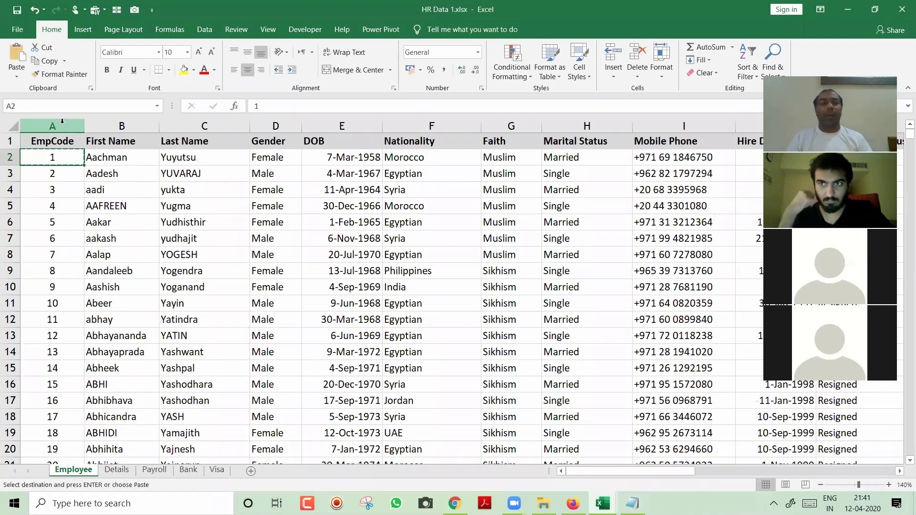
key("Down")
key("Down")
key("Down")
key("Down")
key("Return")
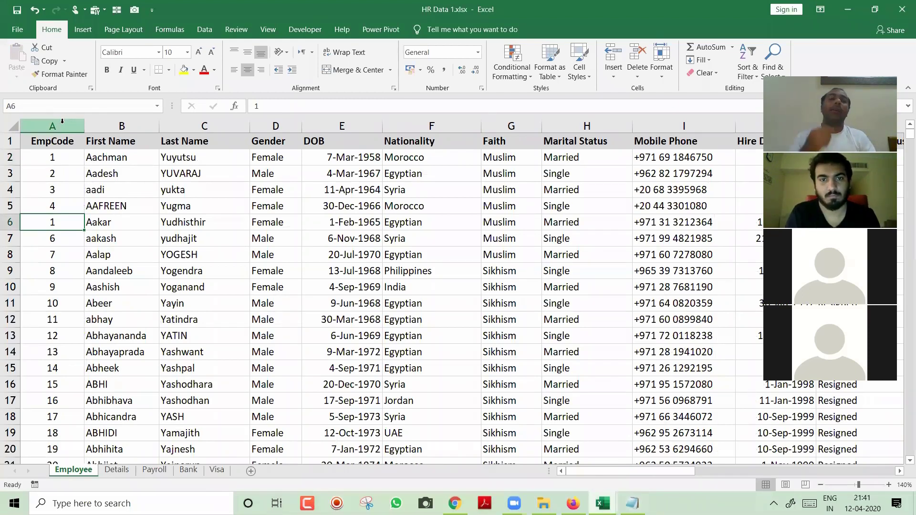
Step: Undo the duplicate EmpCode in A6 and return to the EmpCode header in A1
key("ctrl+z")
key("Escape")
key("Up")
key("Up")
key("Up")
key("Up")
key("Up")
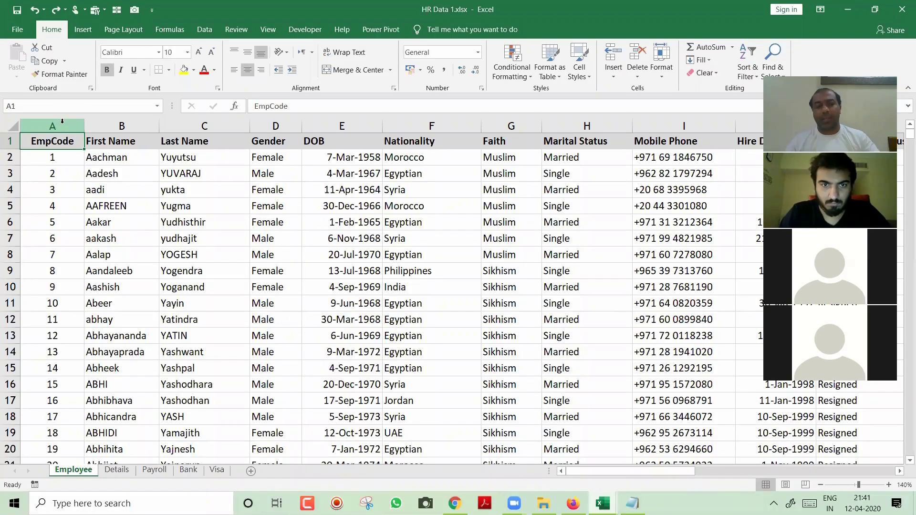
Step: Switch to HR Details.xlsx, go to B2 under First Name and enlarge the worksheet view to 220%
key("alt+Tab")
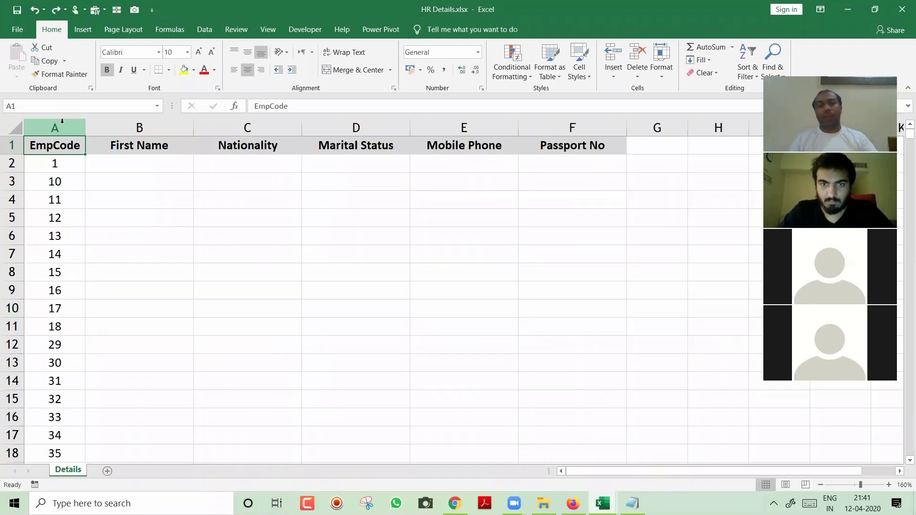
key("Return")
key("Right")
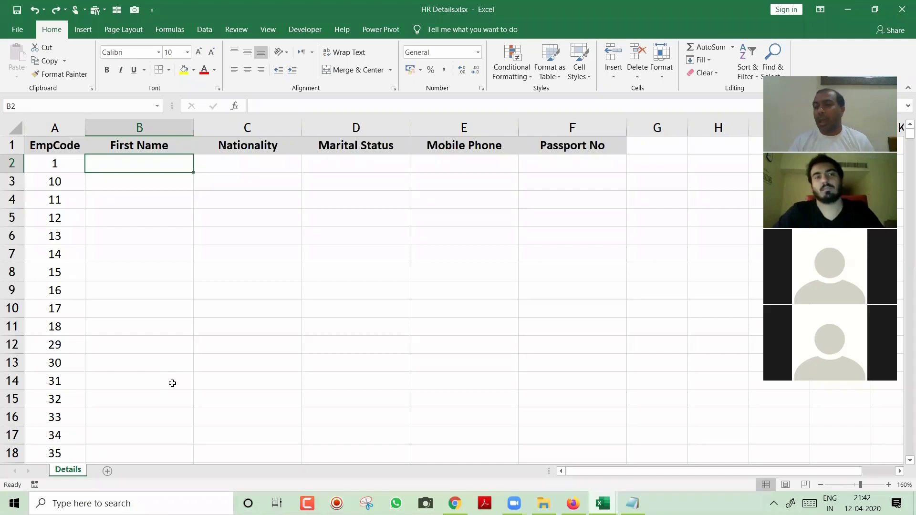
left_click(890, 485)
left_click(889, 485)
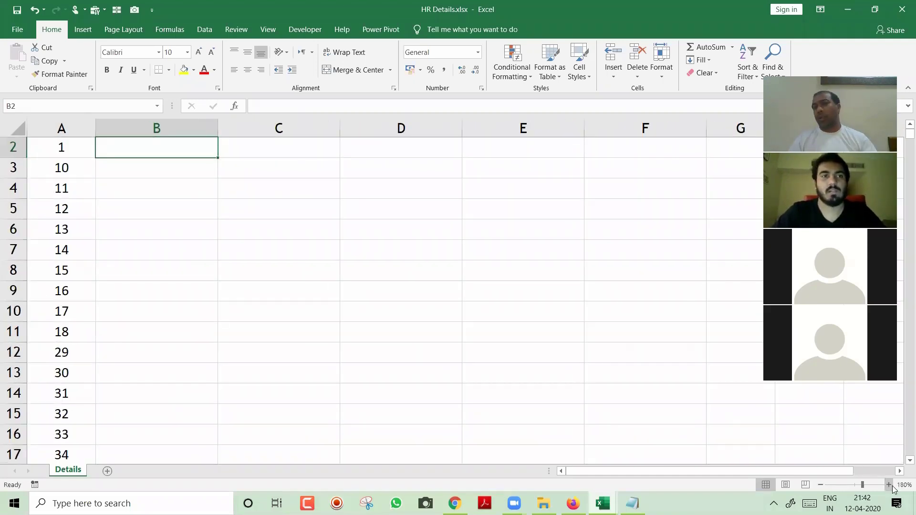
key("Up")
key("Down")
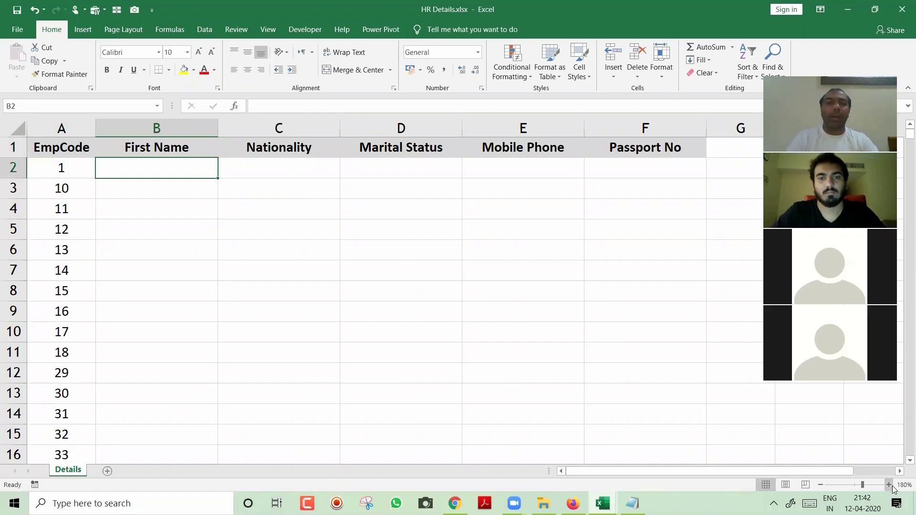
type("=")
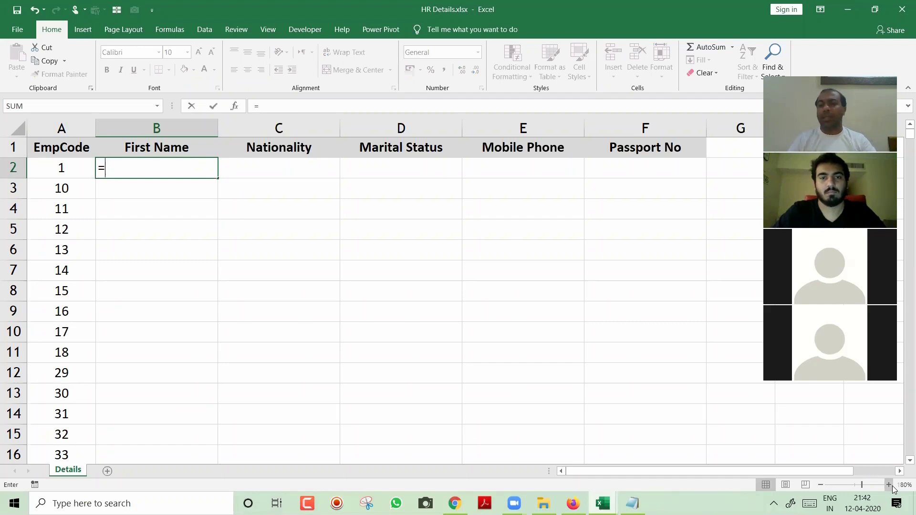
key("Escape")
left_click(888, 485)
left_click(888, 485)
left_click(889, 485)
left_click(889, 485)
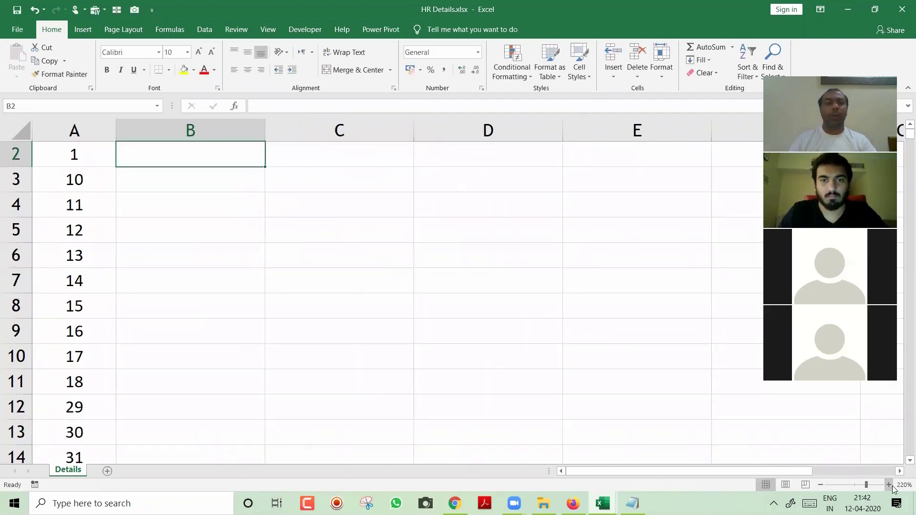
type("=")
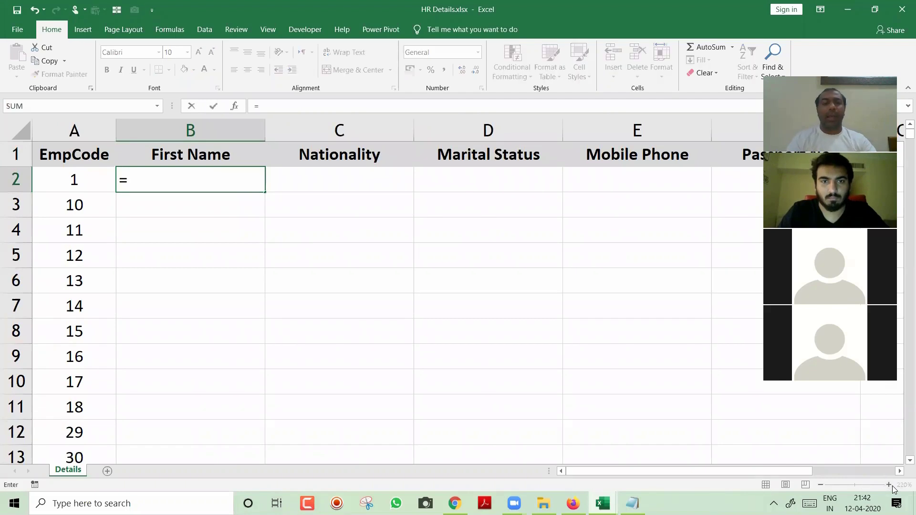
type("v")
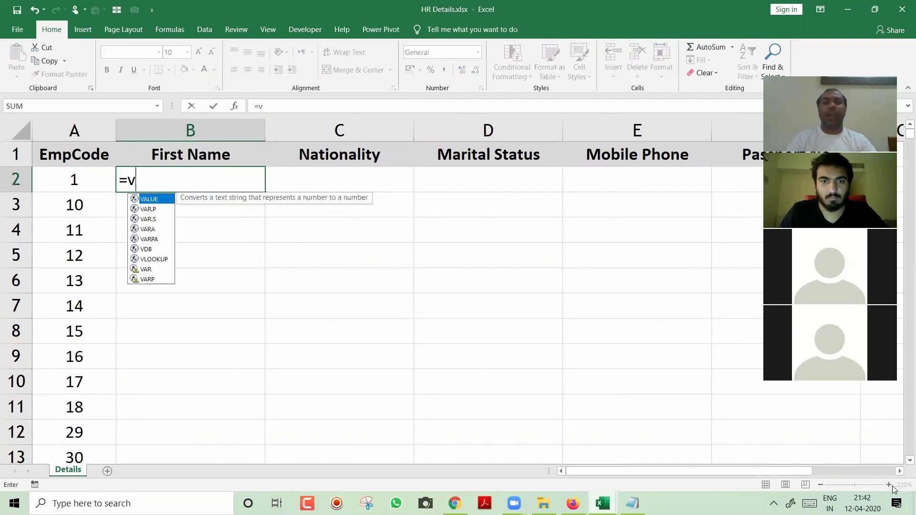
type("l")
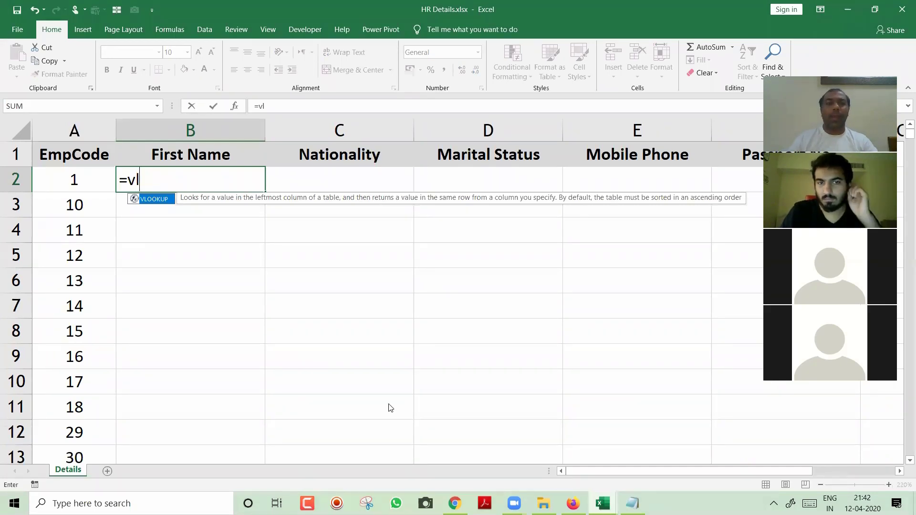
double_click(155, 199)
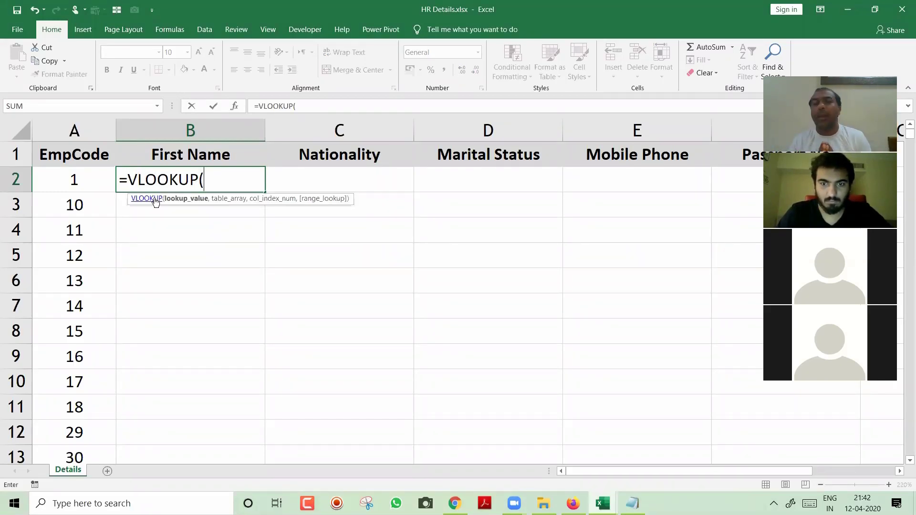
key("Escape")
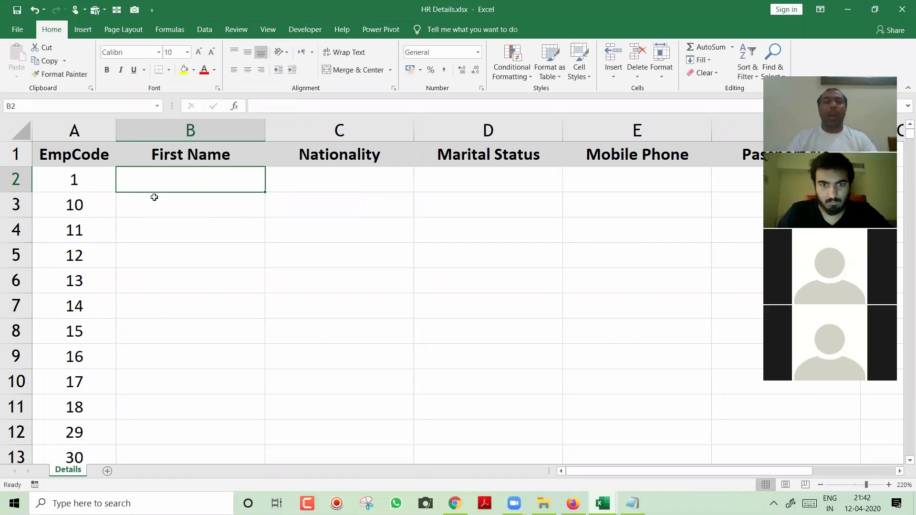
Step: Start a VLOOKUP formula in B2 of HR Details.xlsx with the EmpCode in A2 as the lookup value
type("=v")
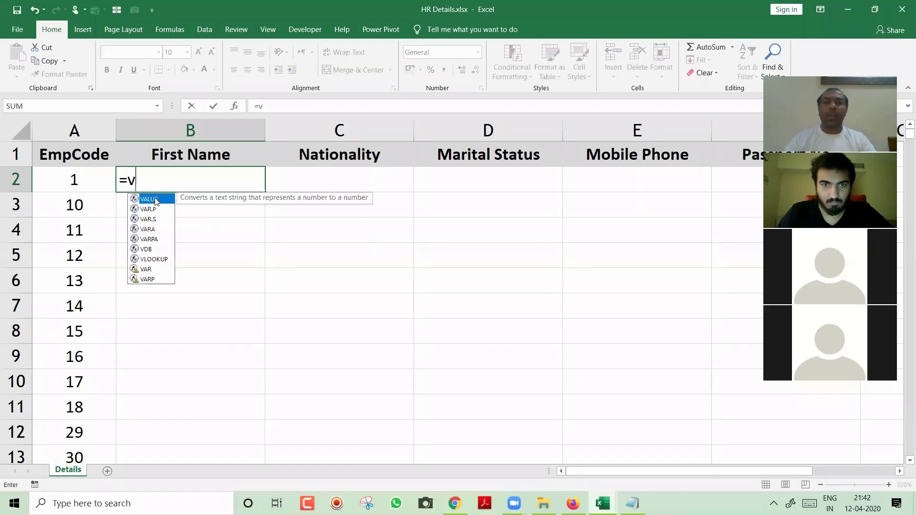
type("l")
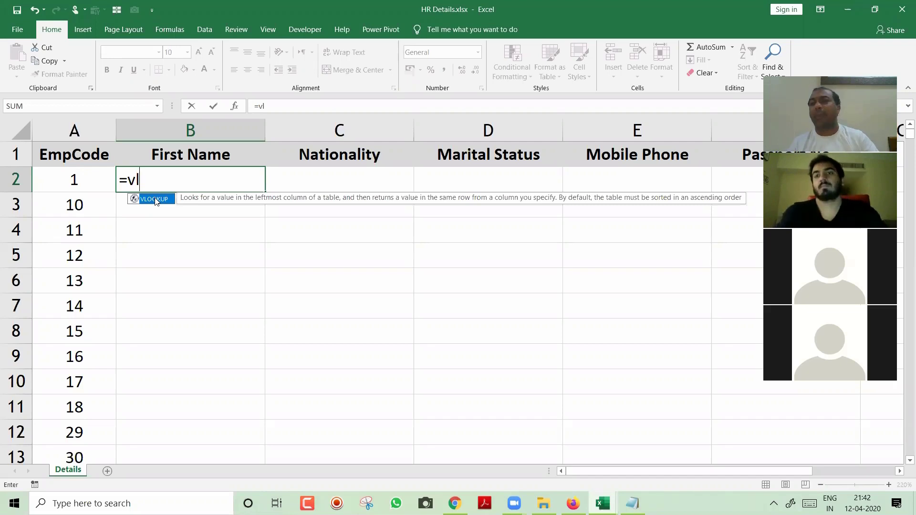
double_click(156, 202)
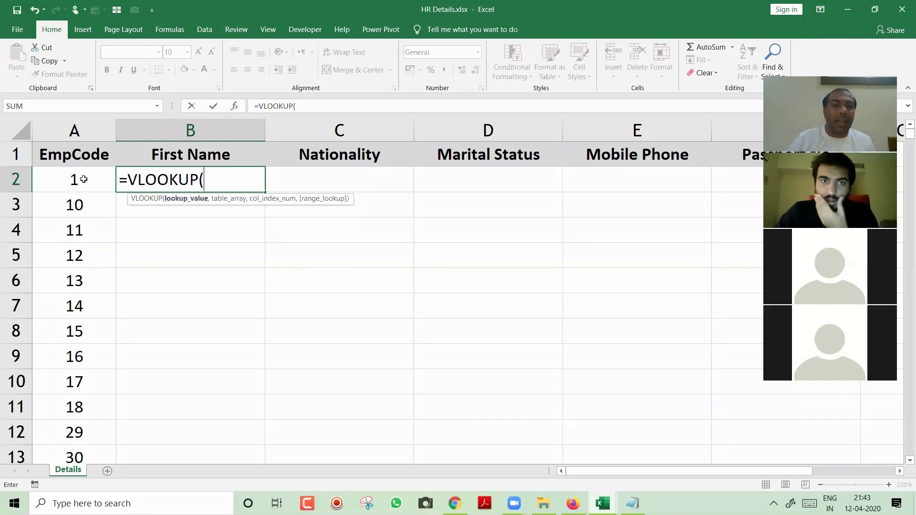
left_click(82, 179)
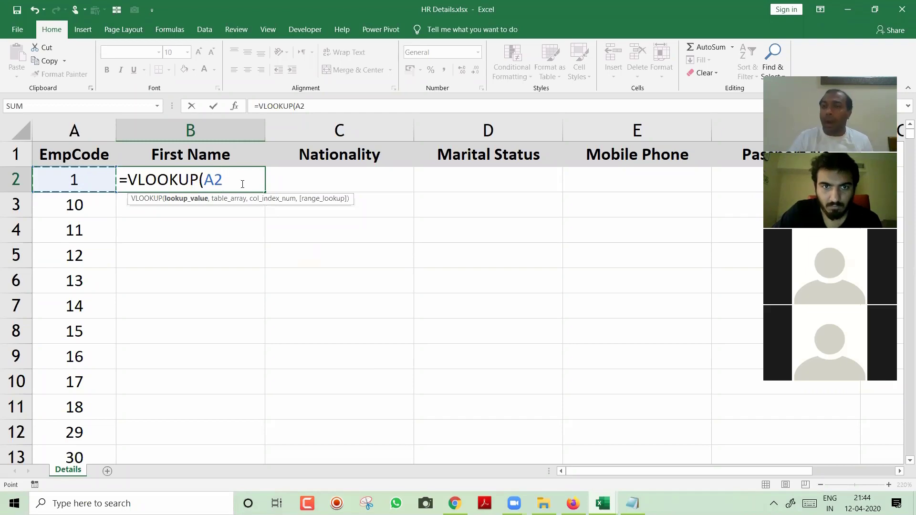
type(",")
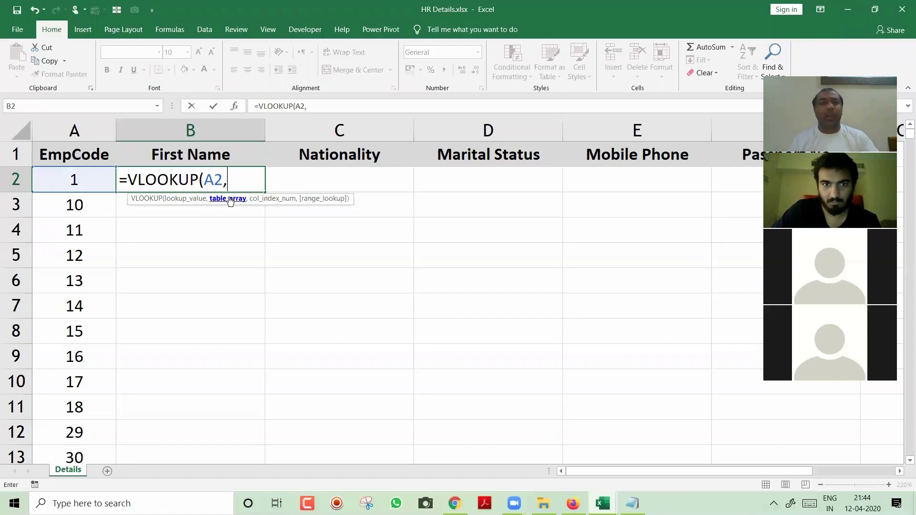
Step: Set the VLOOKUP table array to columns A through T of the Employee sheet in HR Data 1.xlsx
key("ctrl+Tab")
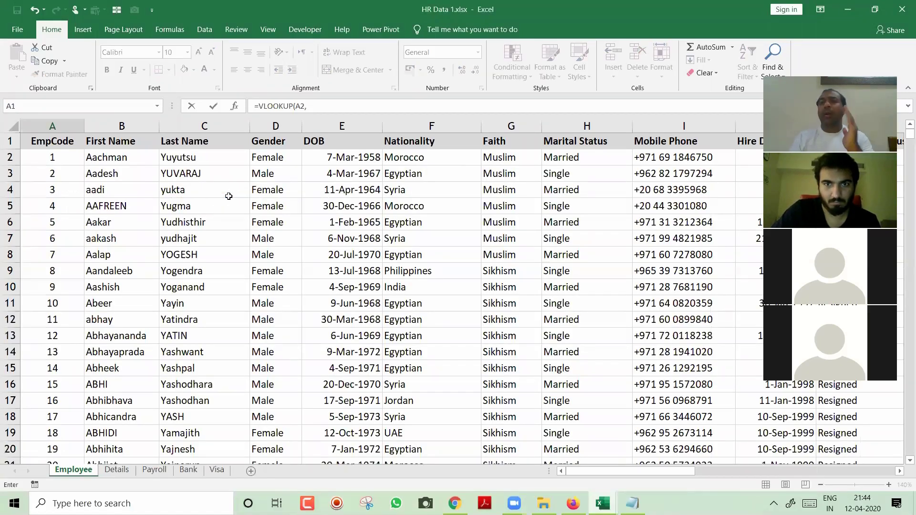
left_click(65, 119)
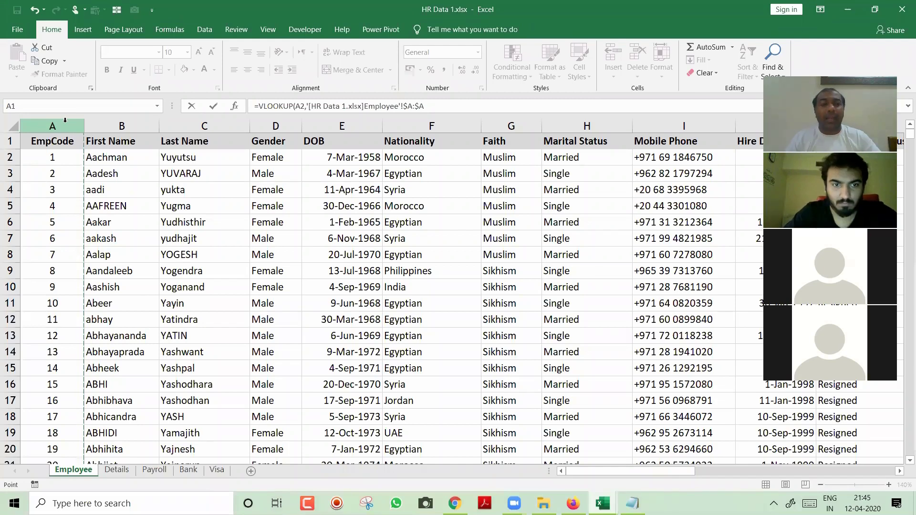
key("shift+Right")
key("shift+Right")
key("shift+Right")
key("shift+Right")
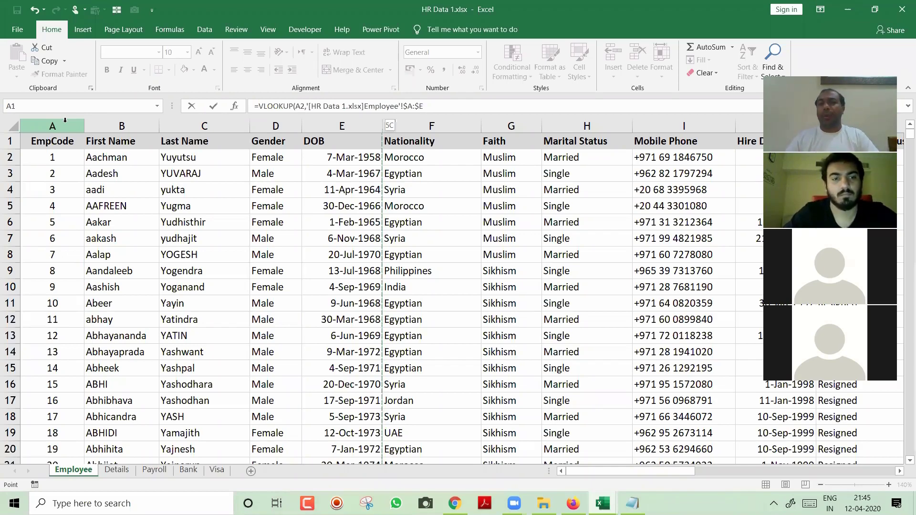
key("ctrl+shift+Right")
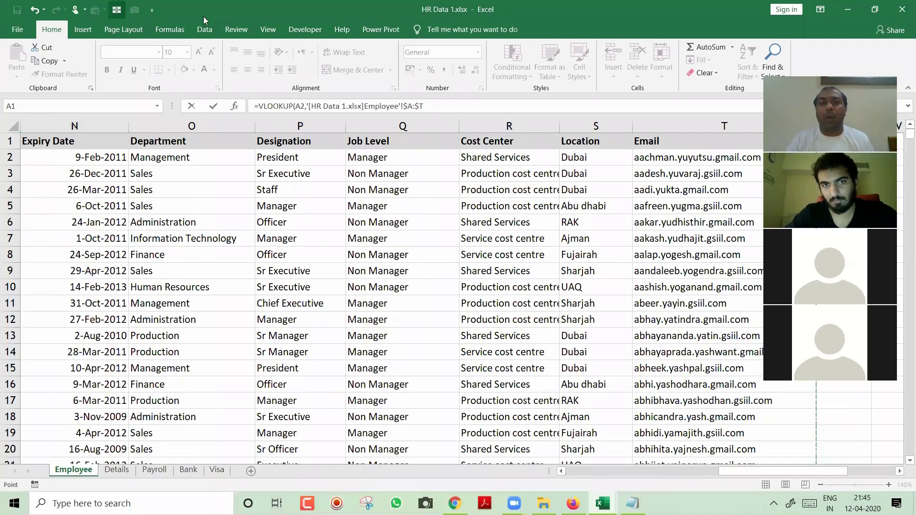
Step: Set the VLOOKUP column index number to 2 to return First Name from the Employee sheet
left_click(431, 102)
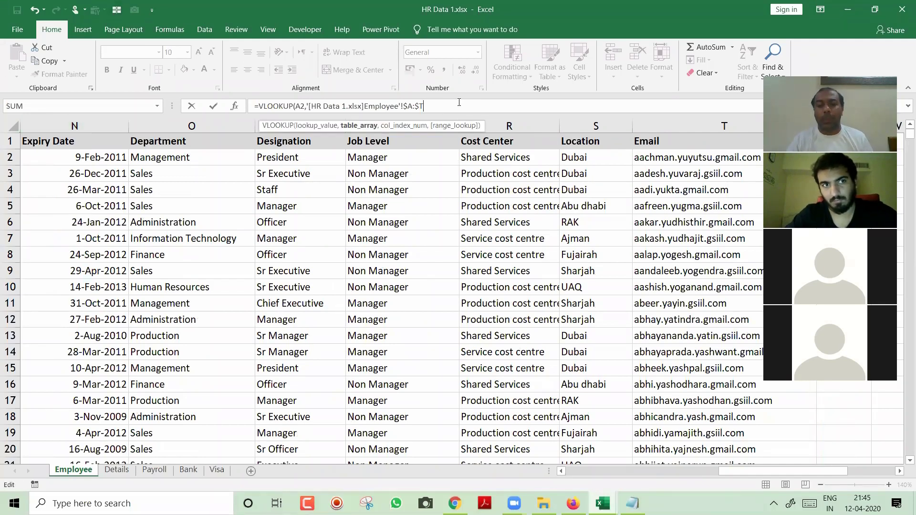
type(",")
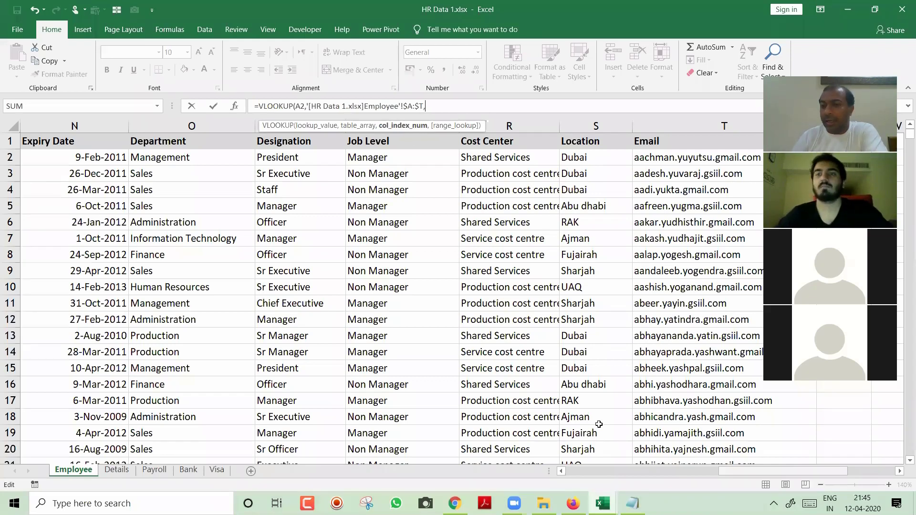
scroll(599, 424, "left", 5)
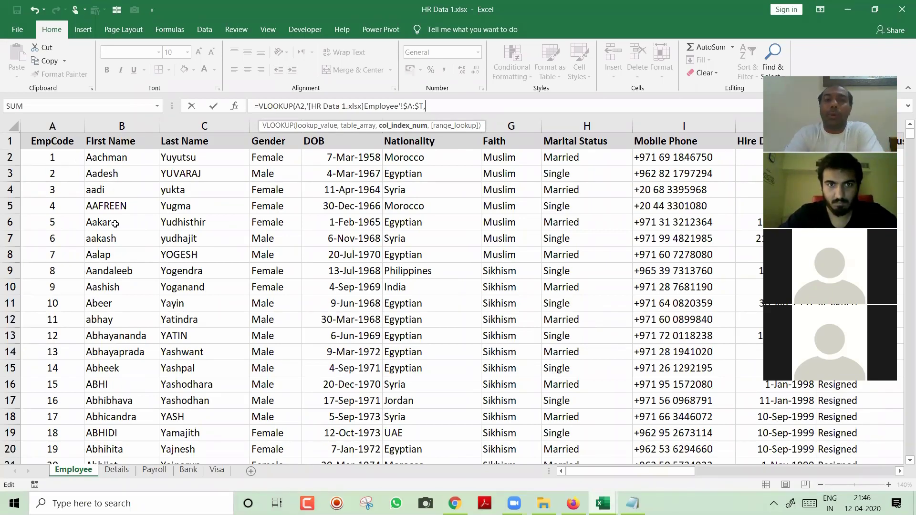
type("2")
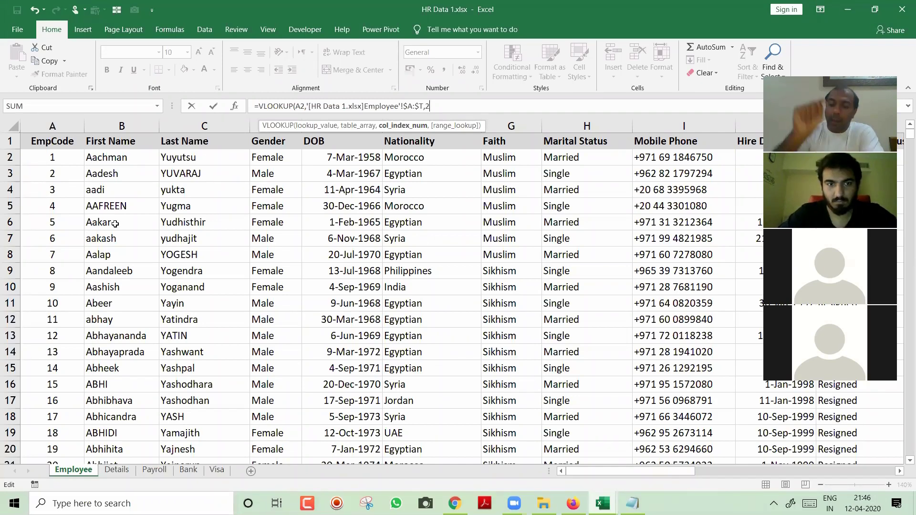
type(",")
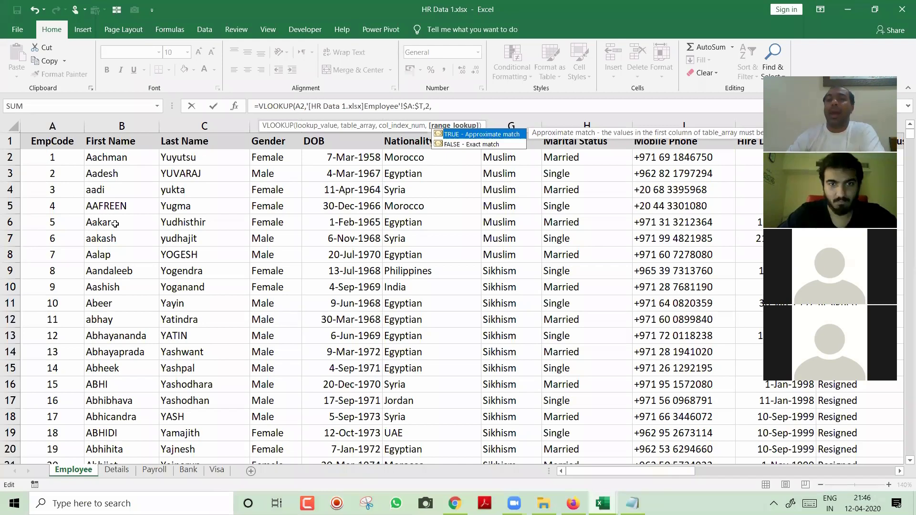
left_click(476, 145)
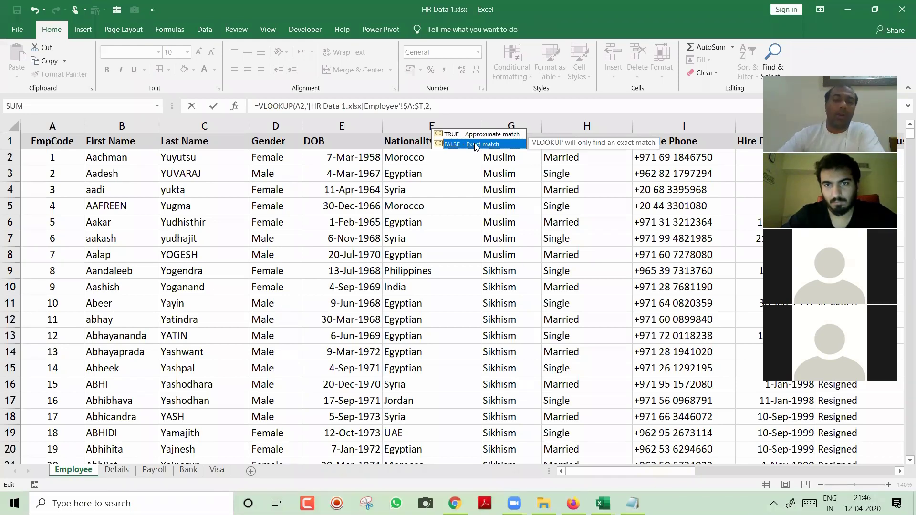
double_click(476, 144)
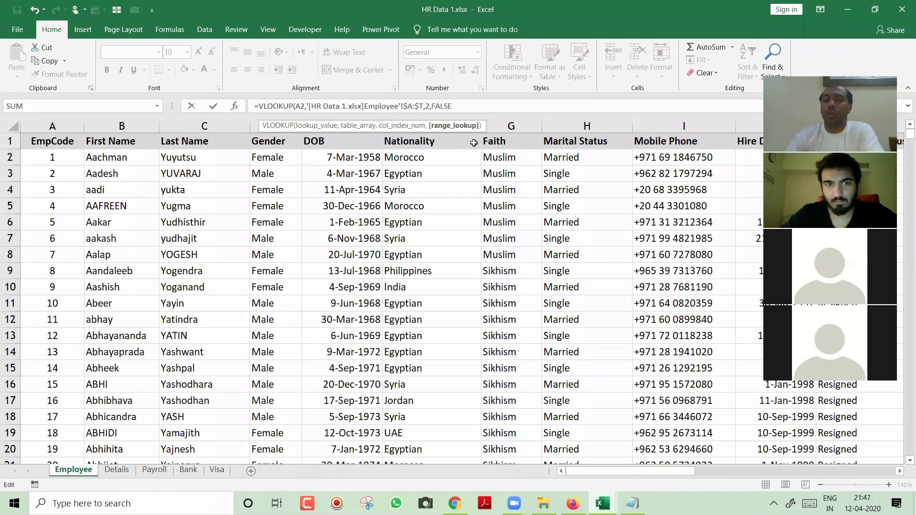
key("BackSpace")
key("BackSpace")
key("BackSpace")
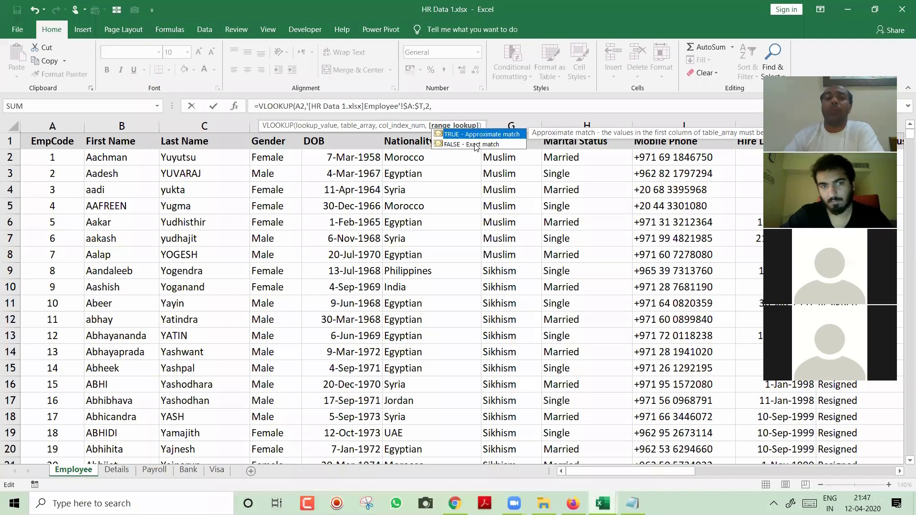
Step: Set the VLOOKUP range lookup to 0 for an exact match and enter the completed formula in B2
type("0")
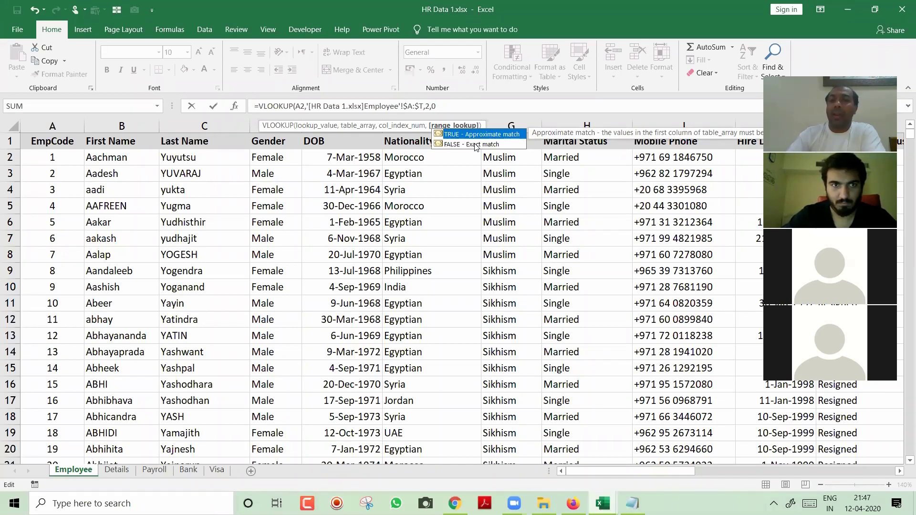
type(")")
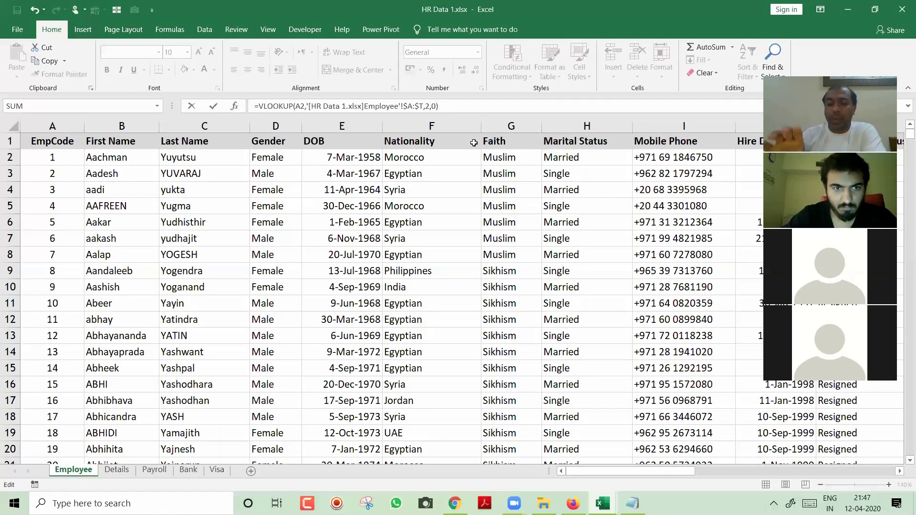
key("Return")
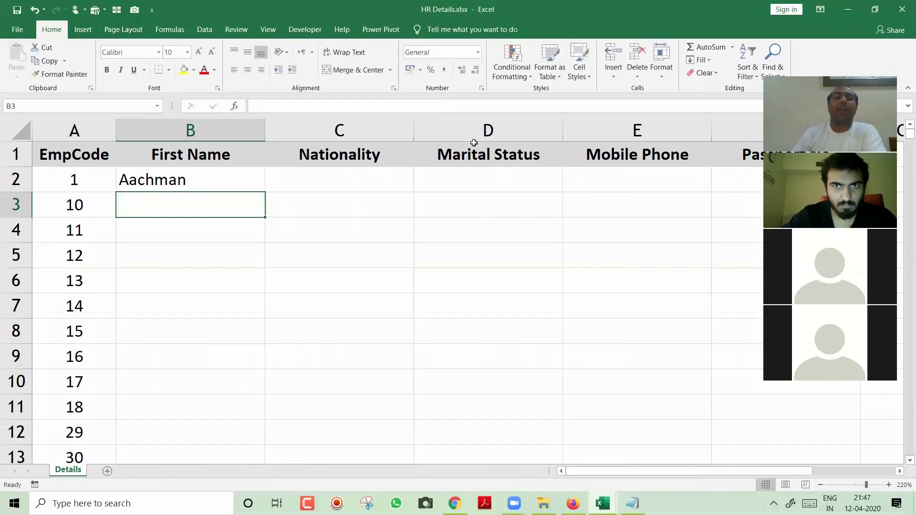
Step: Check the VLOOKUP formula in B2 of HR Details.xlsx against the EmpCode in A2
key("Up")
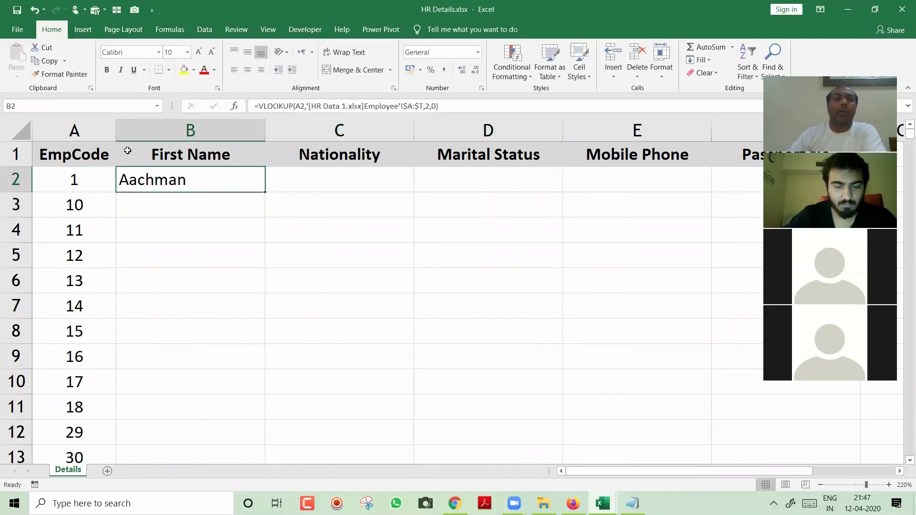
left_click(95, 180)
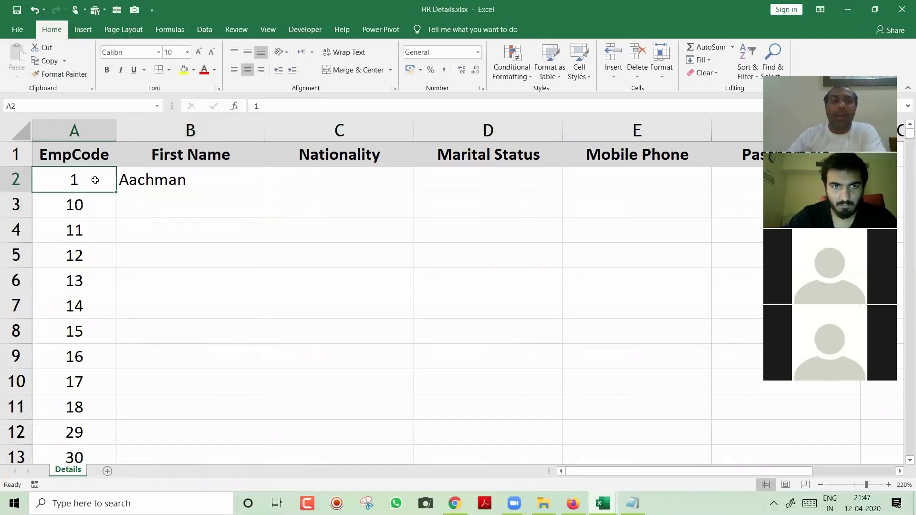
left_click(225, 174)
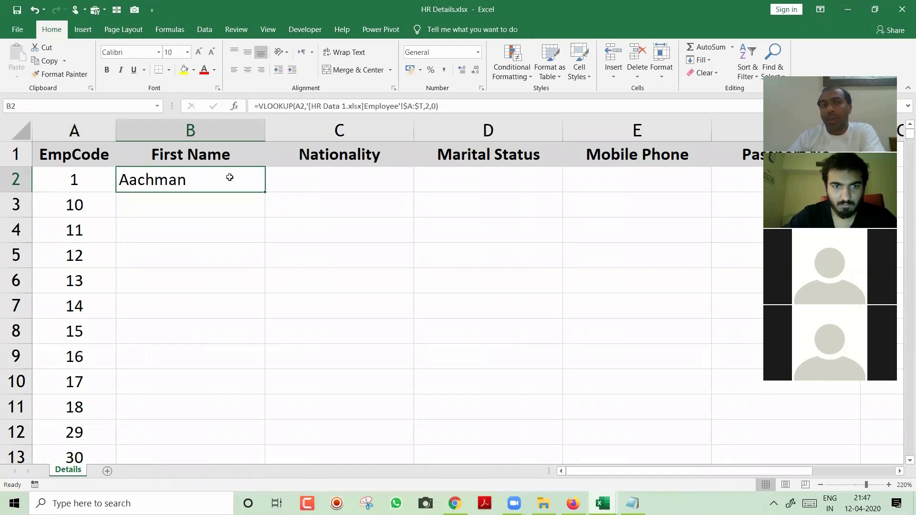
double_click(232, 180)
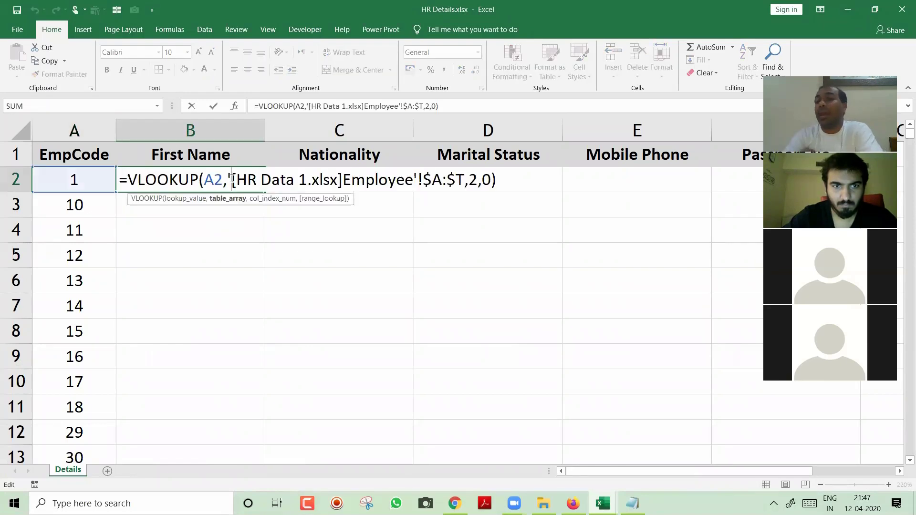
key("alt+Tab")
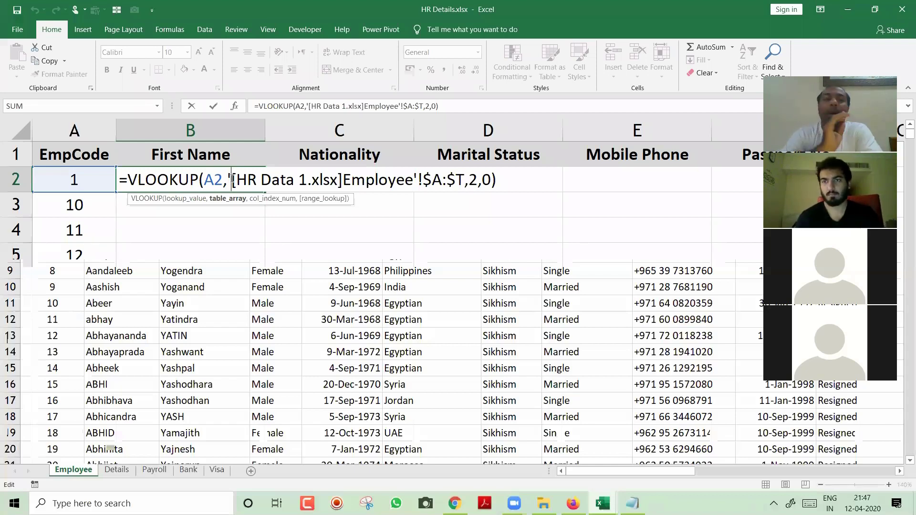
key("Return")
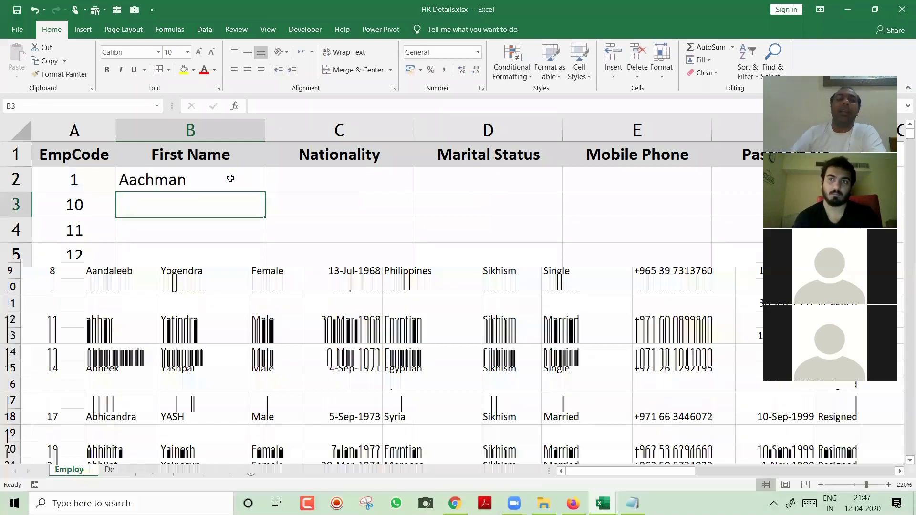
left_click(230, 178)
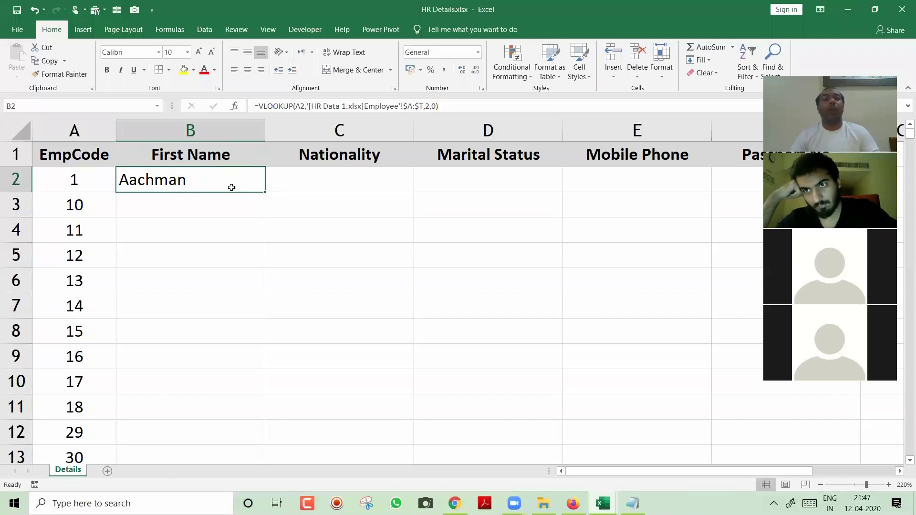
Step: Check the extent of the EmpCode column and fill the B2 VLOOKUP formula down the First Name column
key("Left")
key("ctrl+Down")
key("ctrl+Up")
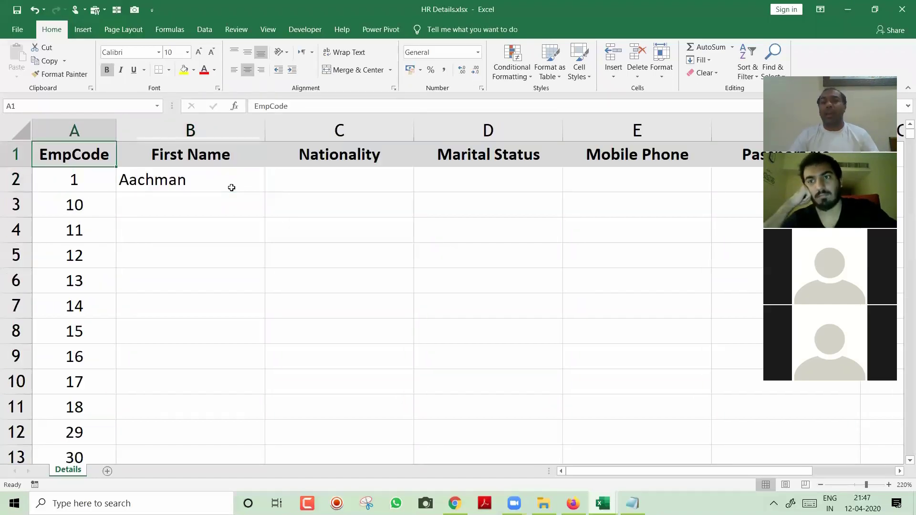
key("Down")
key("Right")
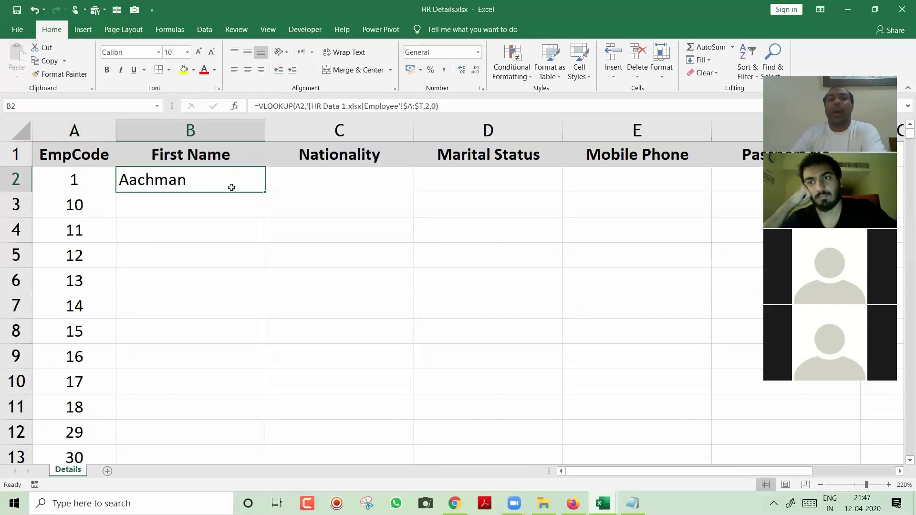
double_click(264, 190)
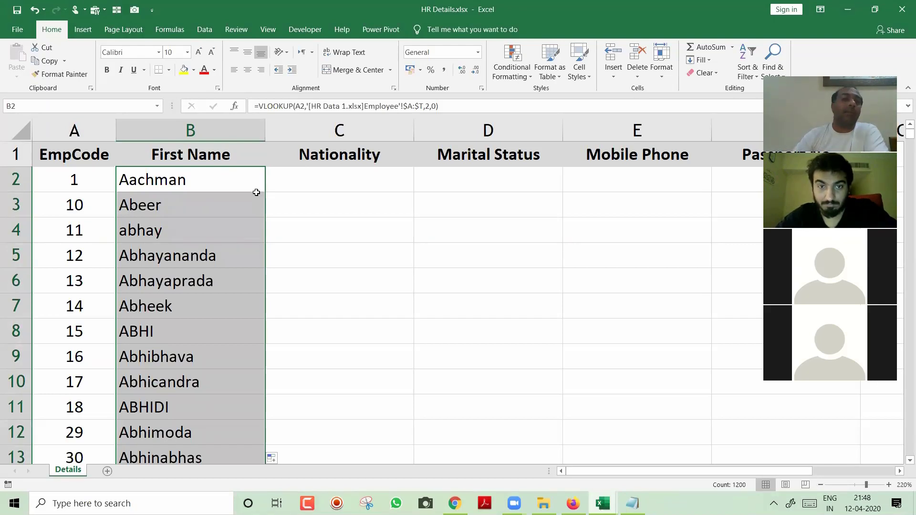
Step: Examine the First Name formulas in B2 and B3, comparing their lookup values and highlighting the column index in B3
double_click(213, 184)
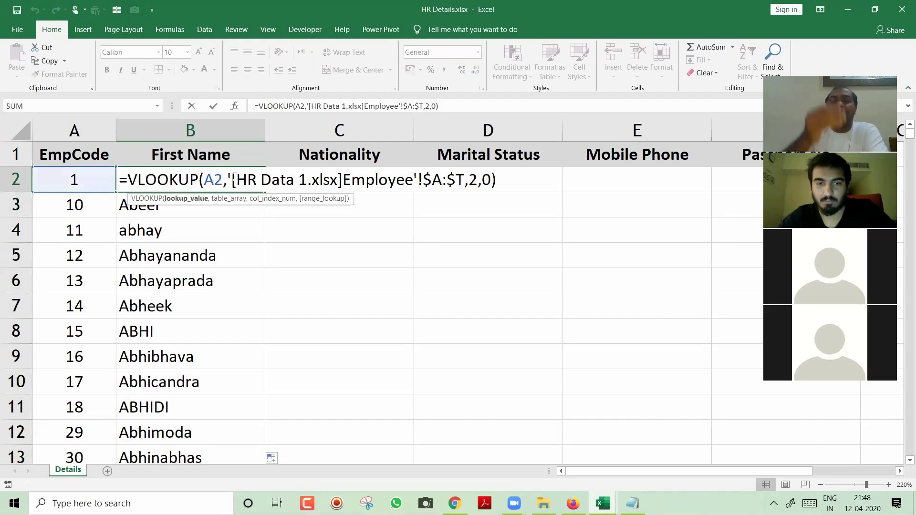
key("Return")
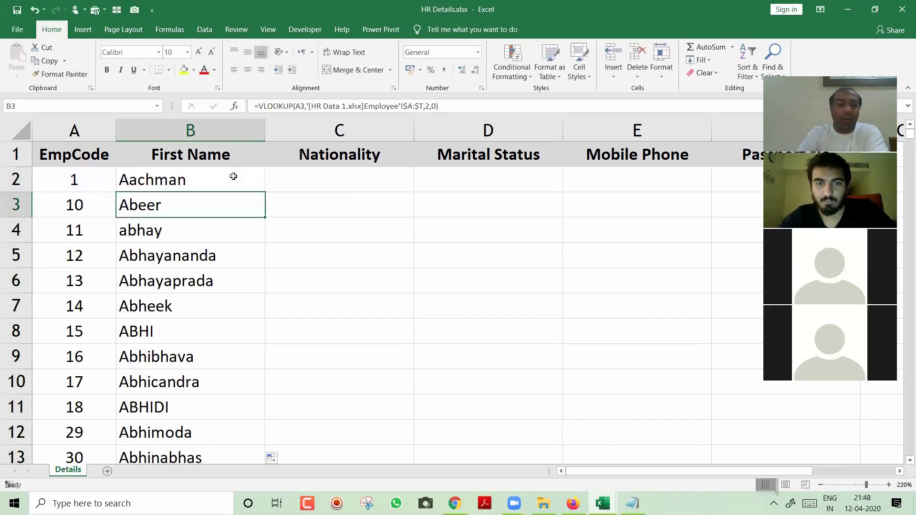
key("F2")
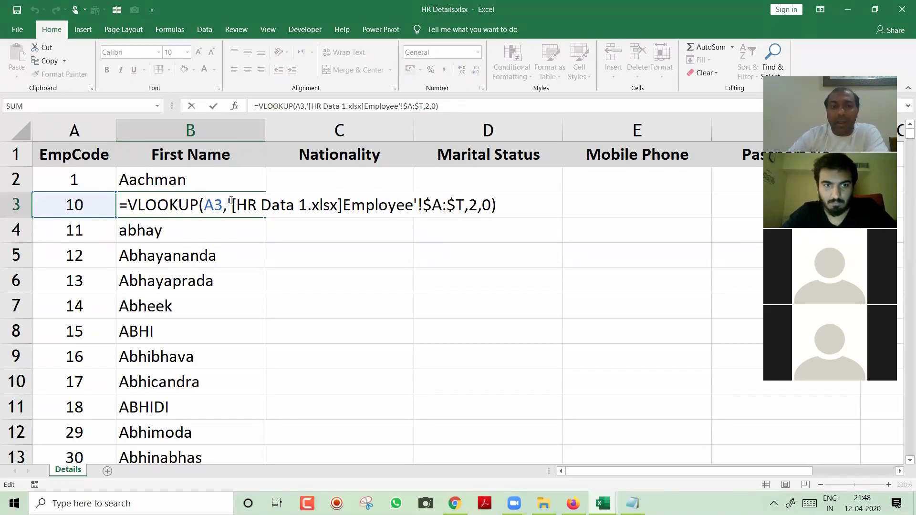
left_click_drag(231, 205, 478, 206)
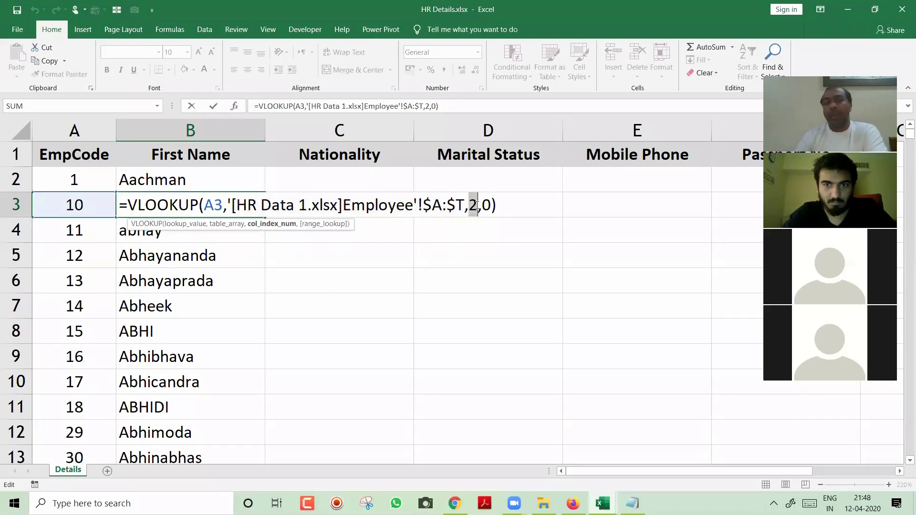
key("Return")
Step: Examine the copied VLOOKUP formulas in B4 through B6 and return to B2
key("F2")
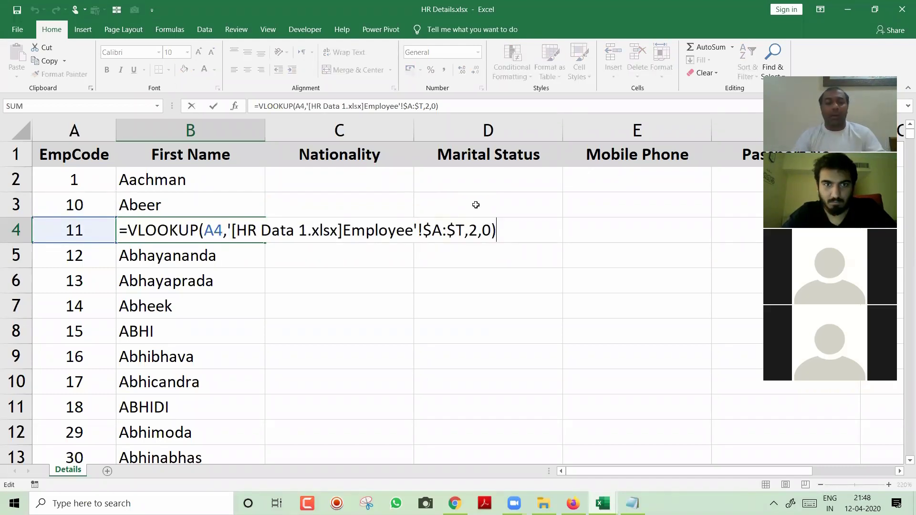
key("Return")
key("F2")
key("Escape")
key("Return")
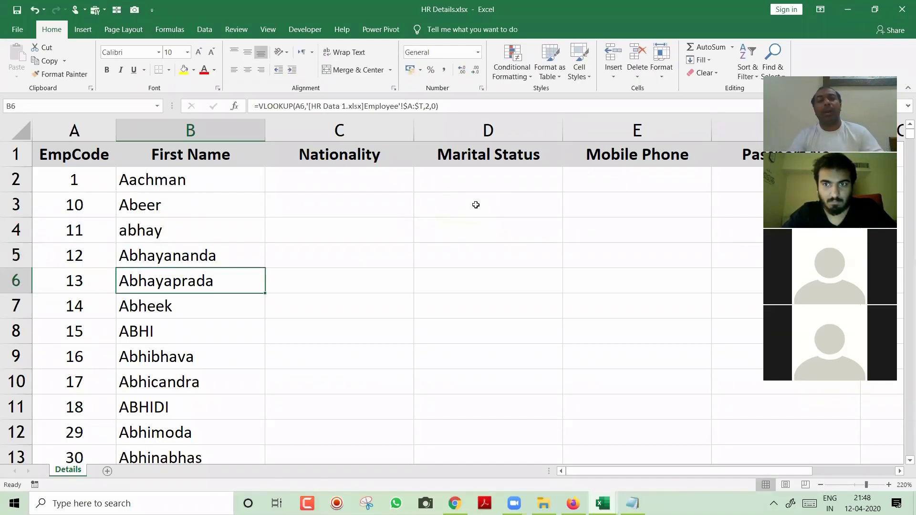
key("F2")
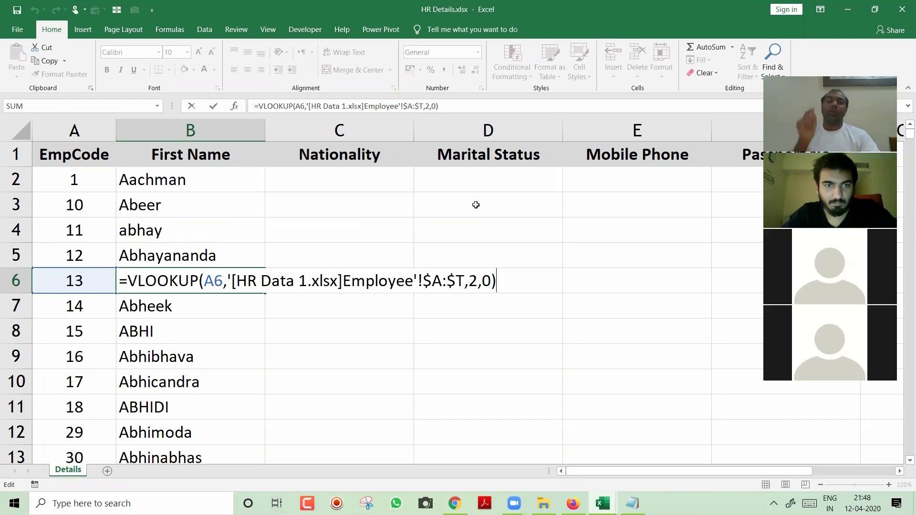
key("Escape")
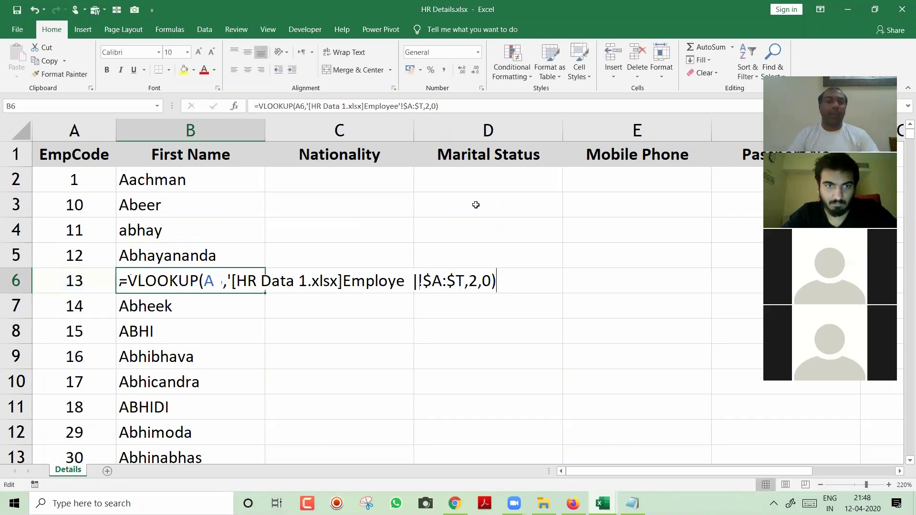
key("Down")
key("ctrl+Up")
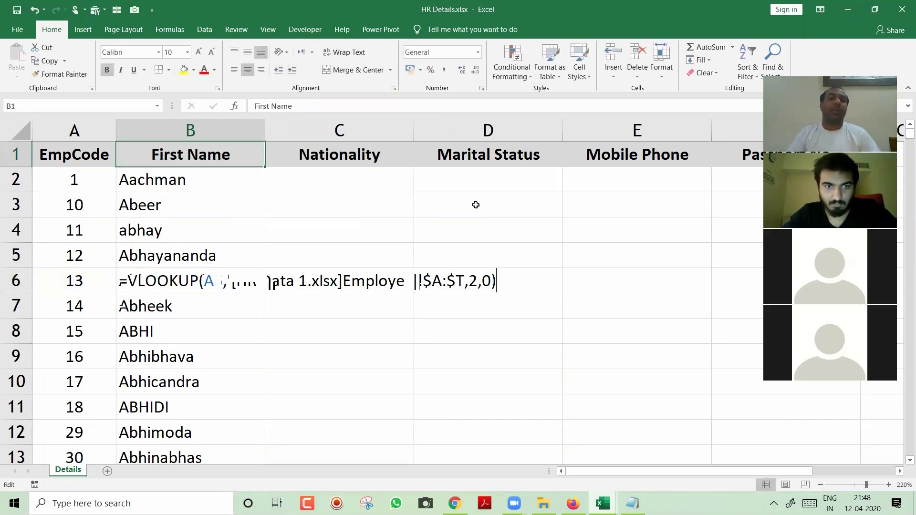
key("Down")
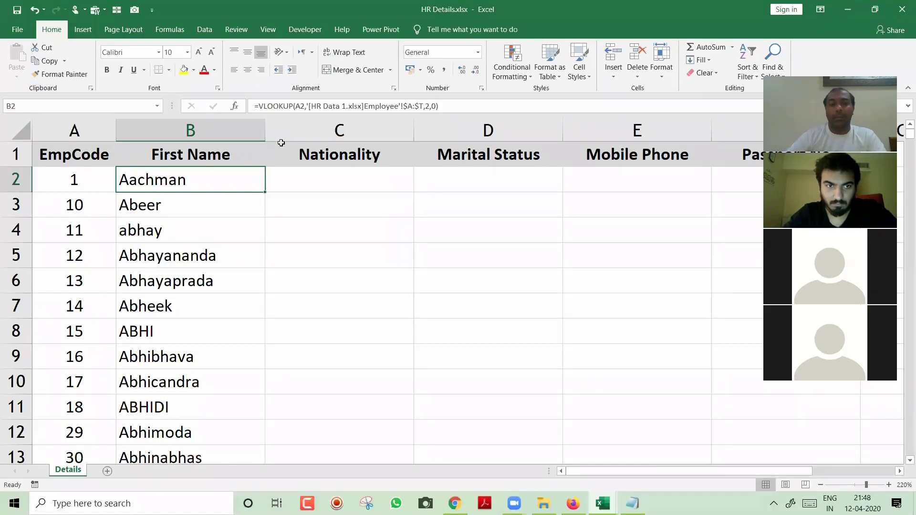
Step: Start a VLOOKUP formula in C2 of HR Details.xlsx with the EmpCode in A2 as the lookup value
left_click(330, 187)
key("alt+Tab")
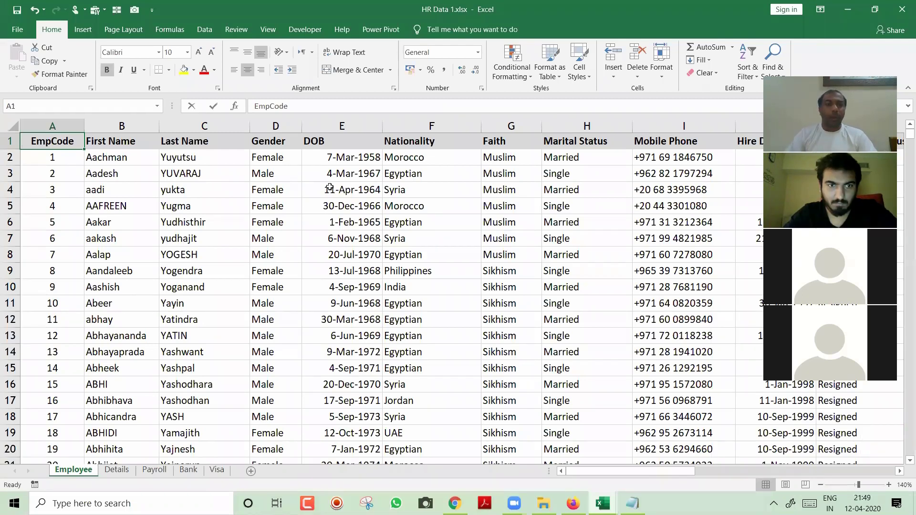
key("alt+Tab")
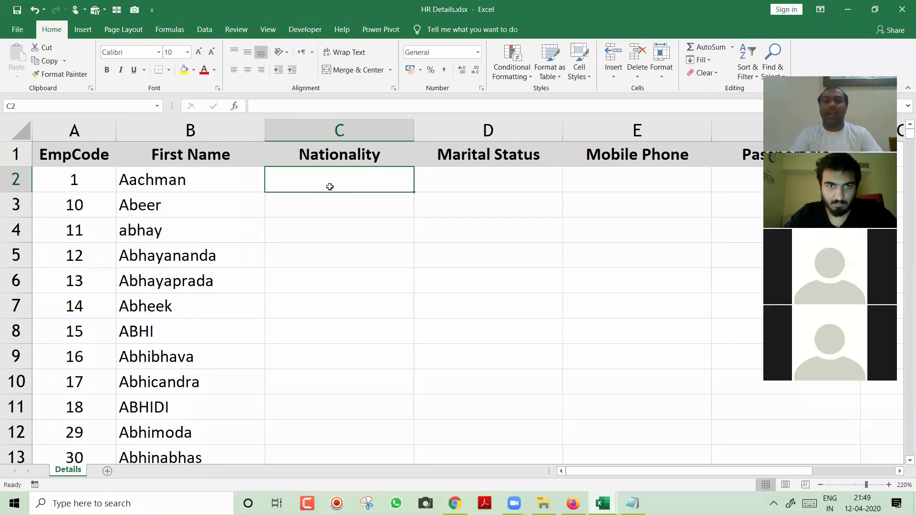
type("=")
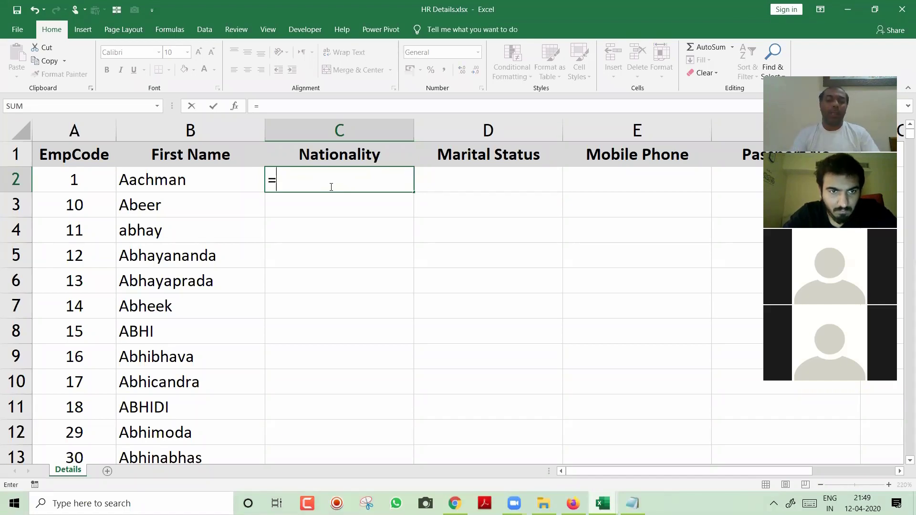
type("vl")
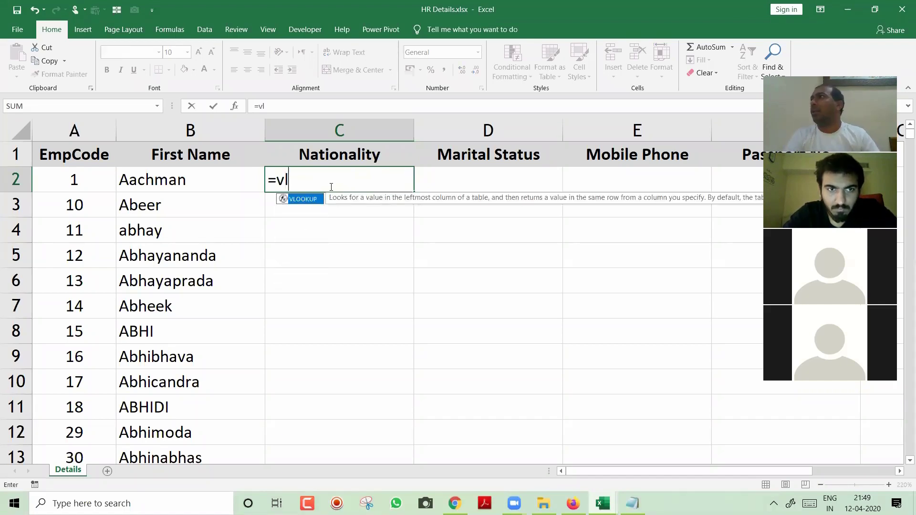
key("Tab")
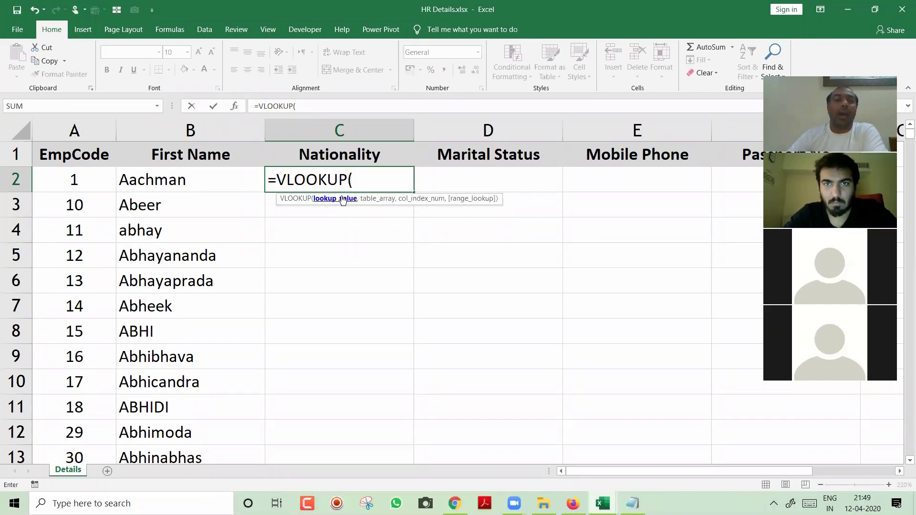
left_click(80, 179)
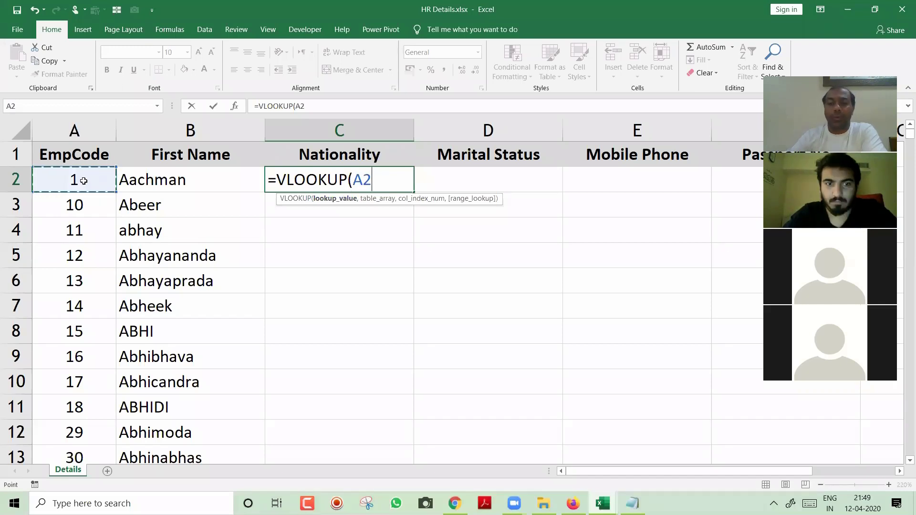
type(",")
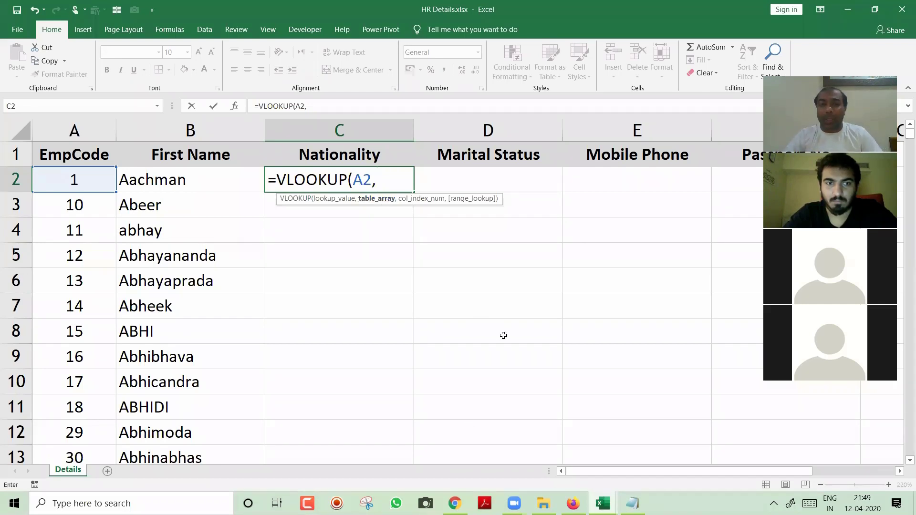
Step: Set the C2 formula's table array to columns A through T of the Employee sheet in HR Data 1.xlsx
key("ctrl+Tab")
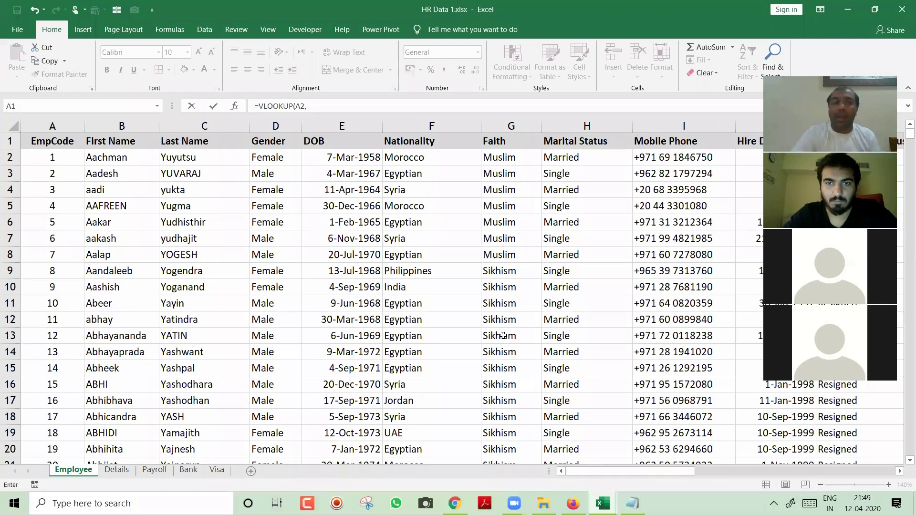
left_click(53, 125)
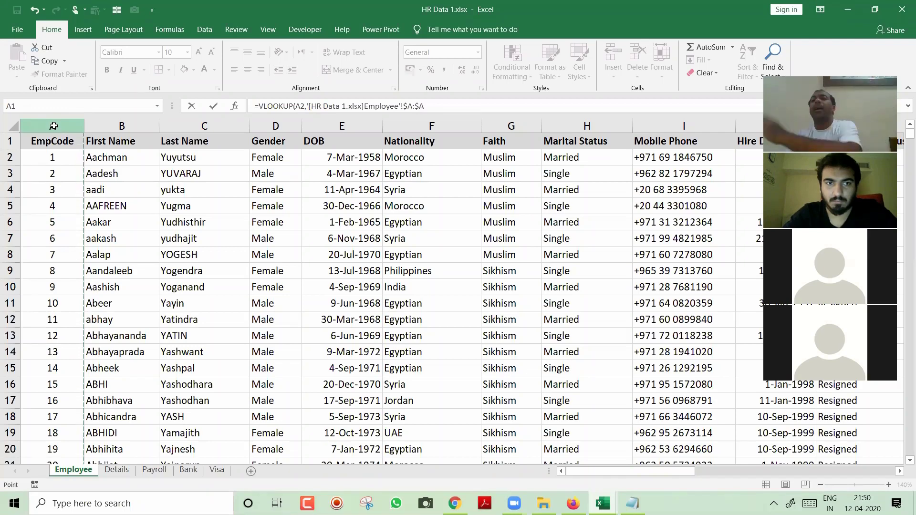
left_click_drag(53, 125, 697, 198)
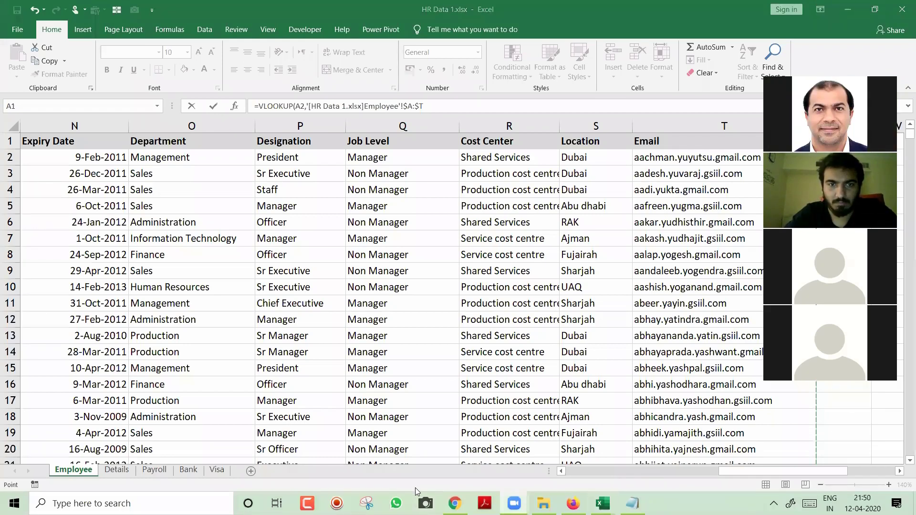
left_click(439, 104)
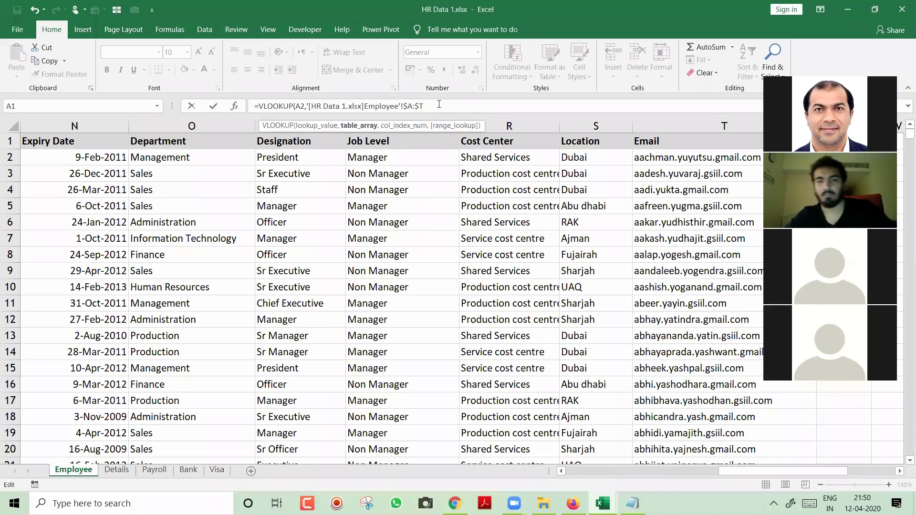
type(",")
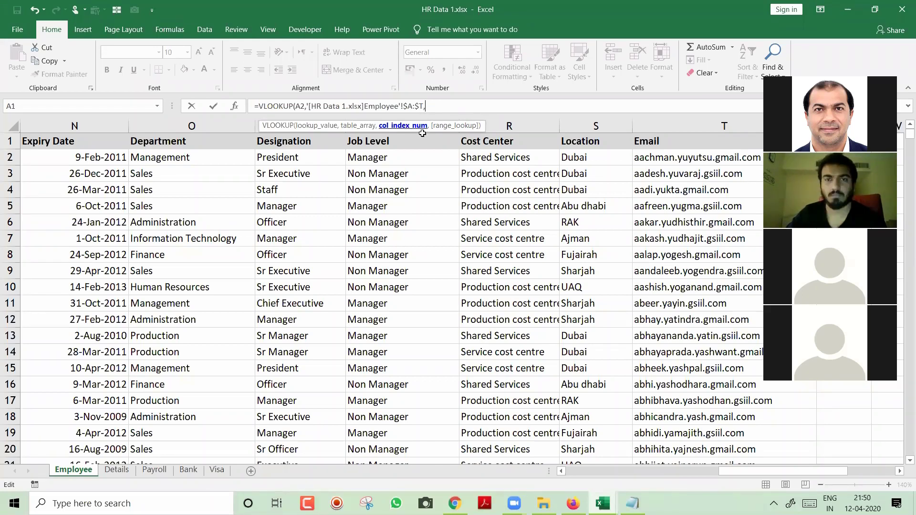
Step: Complete the Nationality VLOOKUP with column index 6 and range lookup 0 for an exact match
scroll(423, 133, "left", 10)
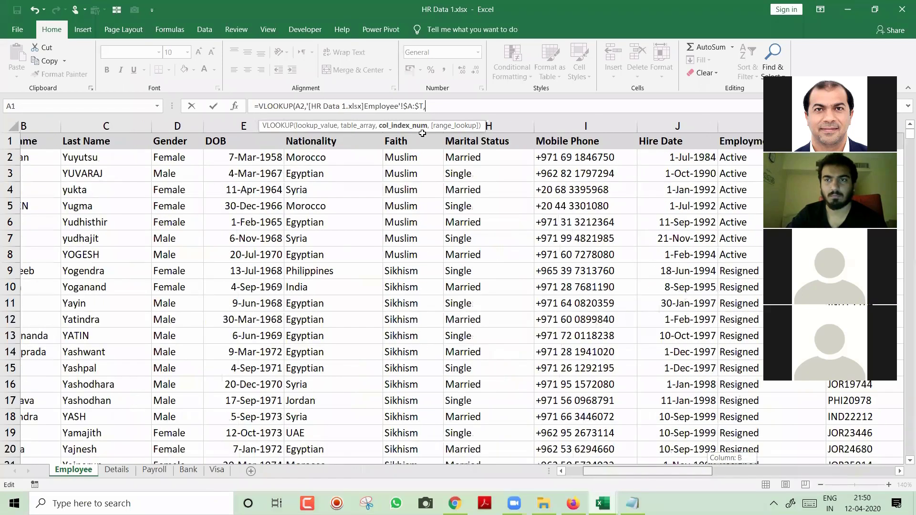
scroll(422, 133, "left", 1)
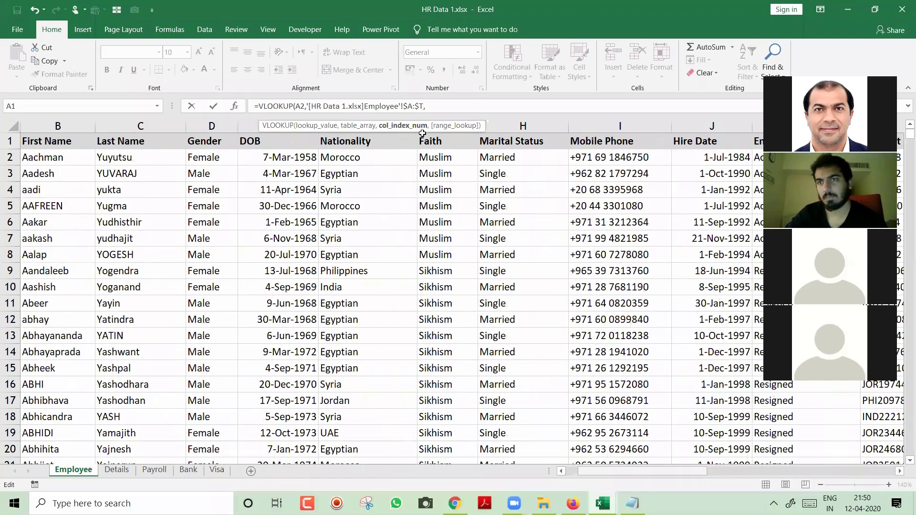
scroll(423, 133, "left", 1)
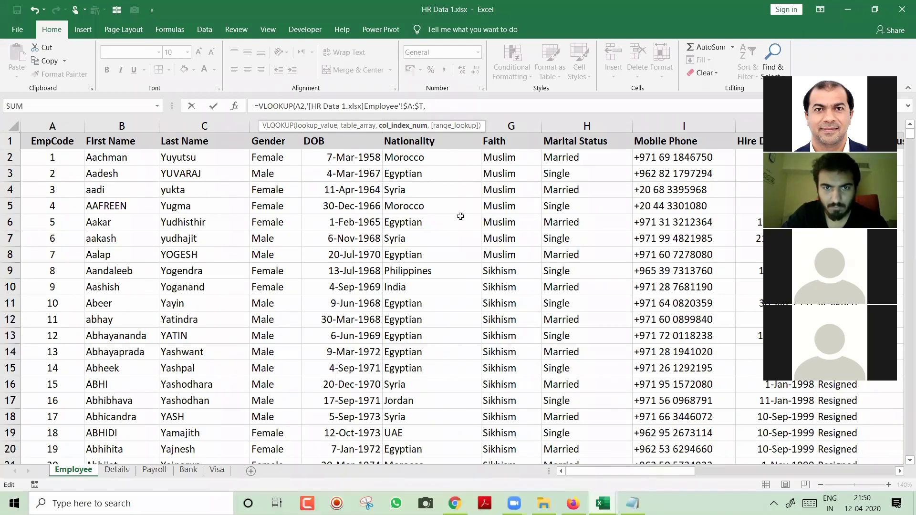
type("6")
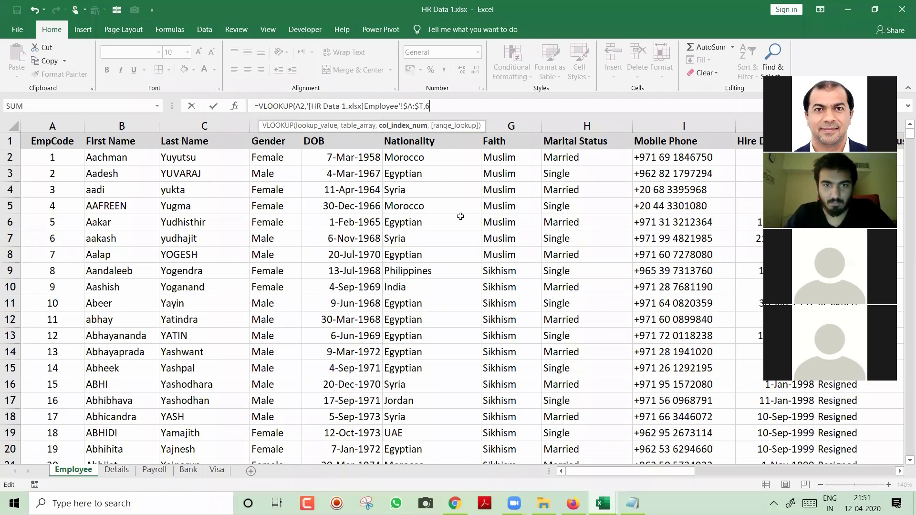
type(",")
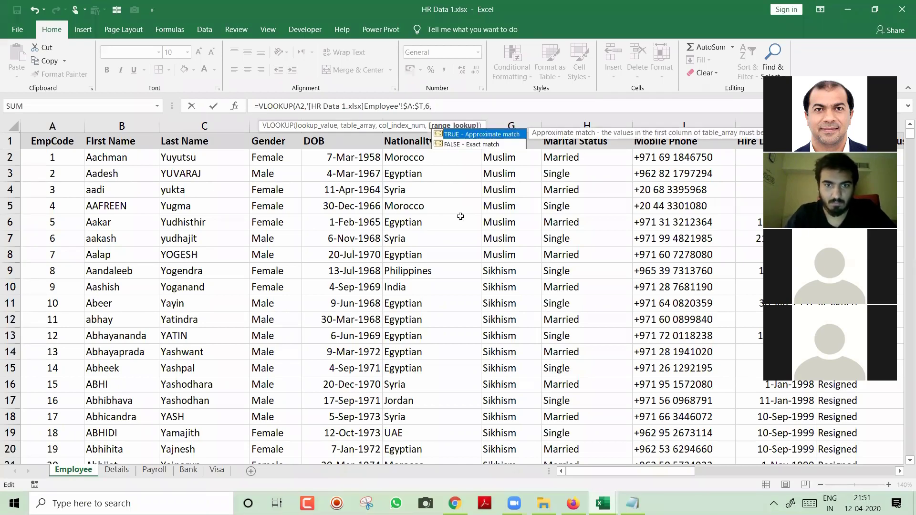
type("0)")
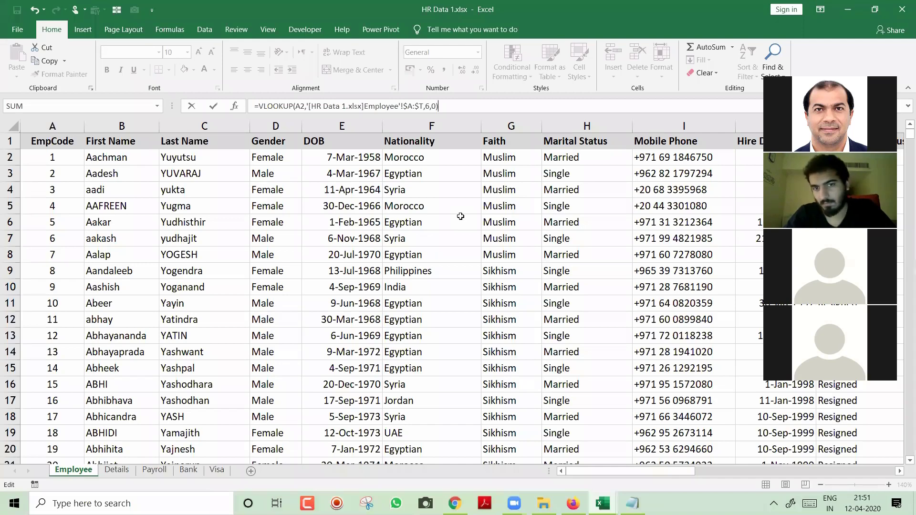
key("Return")
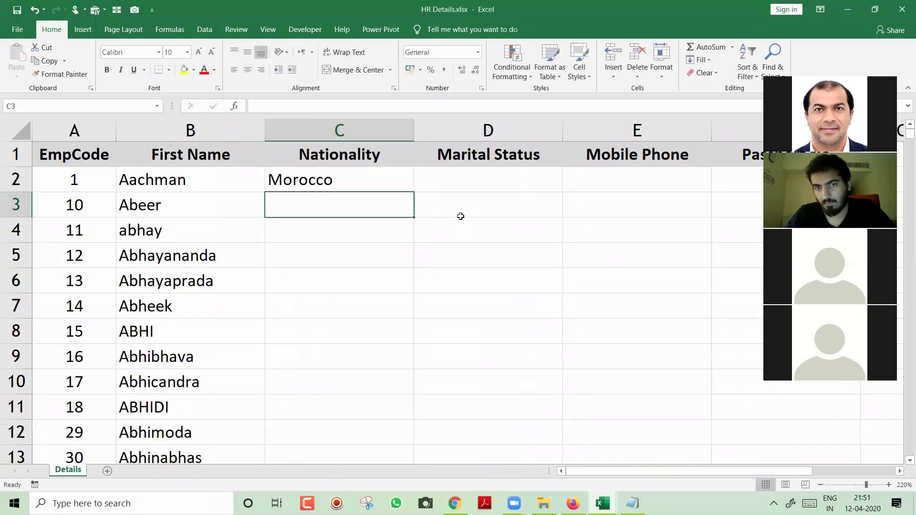
Step: Fill the C2 VLOOKUP formula down the Nationality column and narrow column C slightly
key("Up")
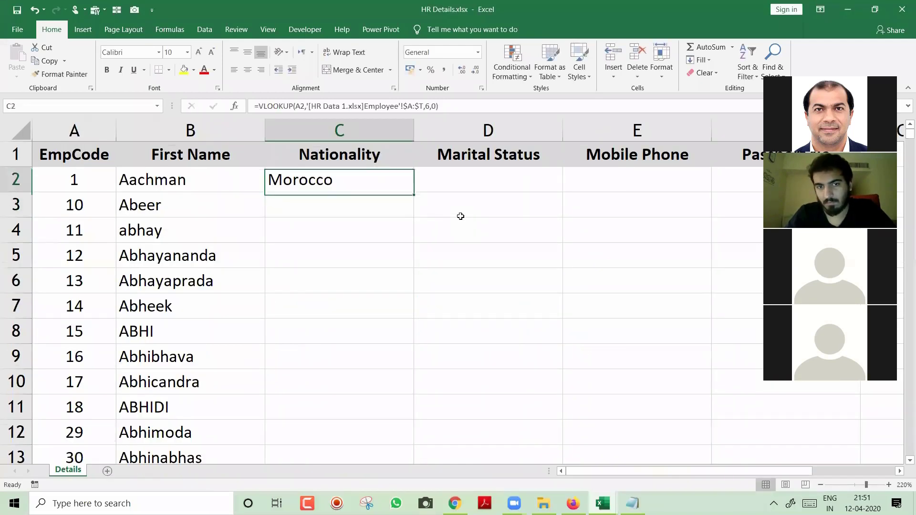
double_click(414, 191)
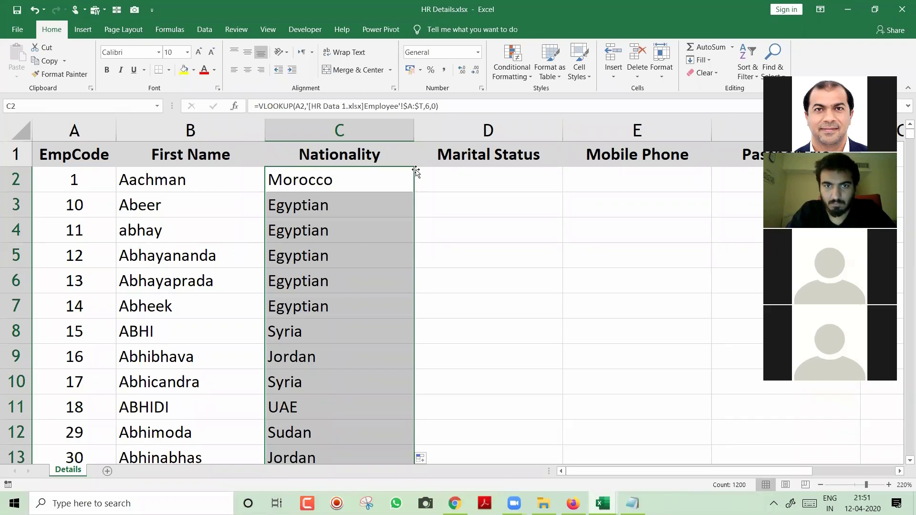
left_click_drag(415, 132, 396, 132)
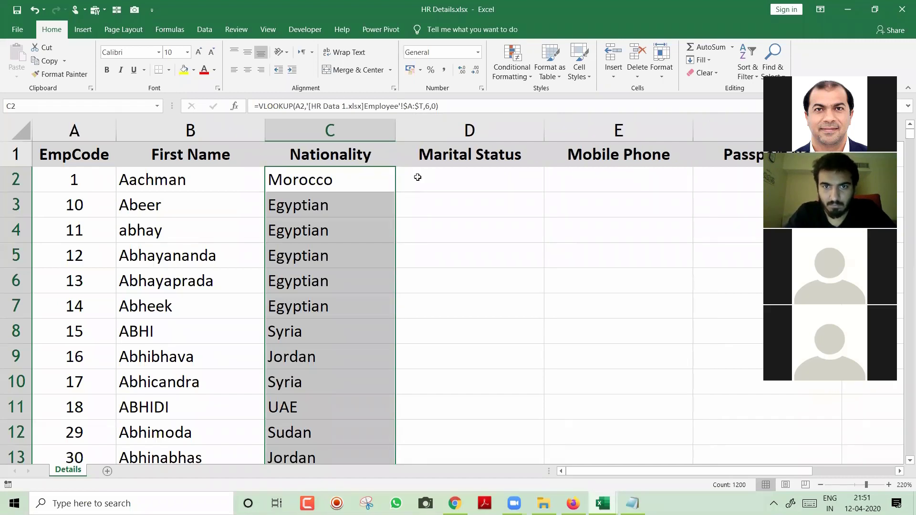
Step: Start a VLOOKUP formula in D2 under Marital Status with A2 as the lookup value
left_click(419, 180)
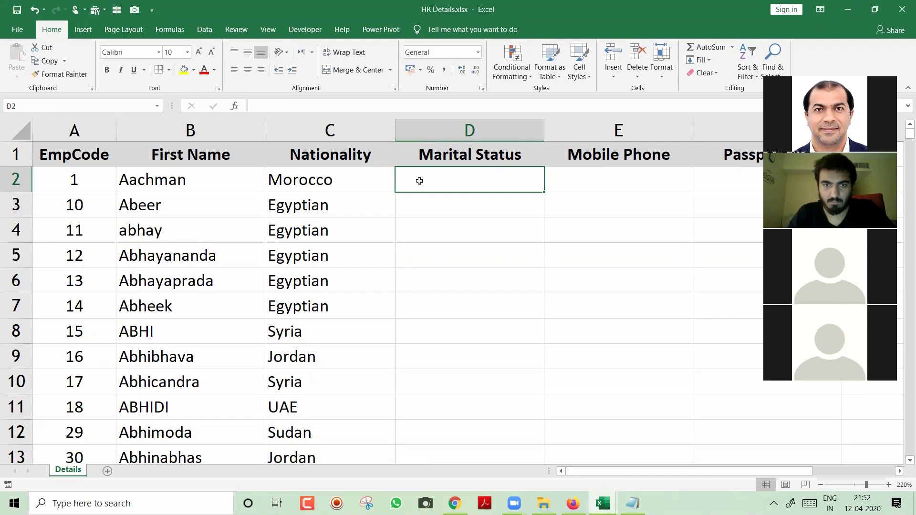
double_click(420, 181)
type("=vl")
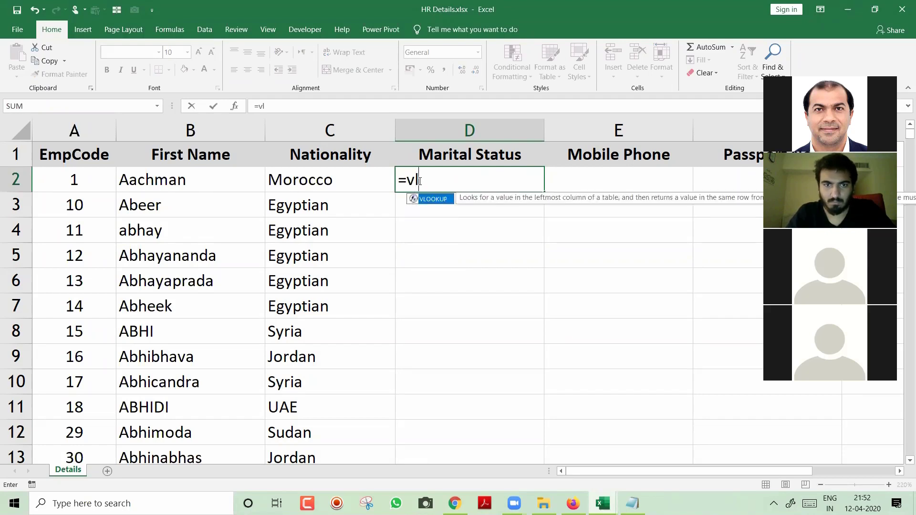
key("Tab")
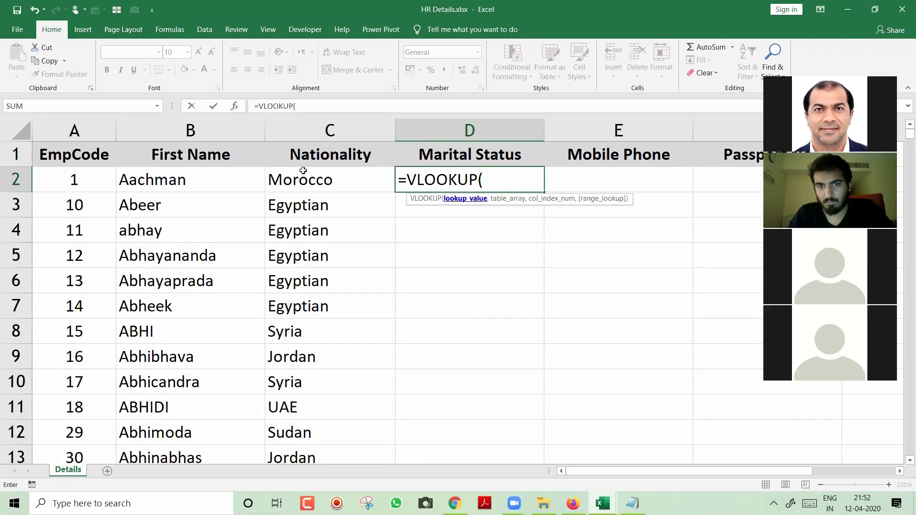
left_click(85, 175)
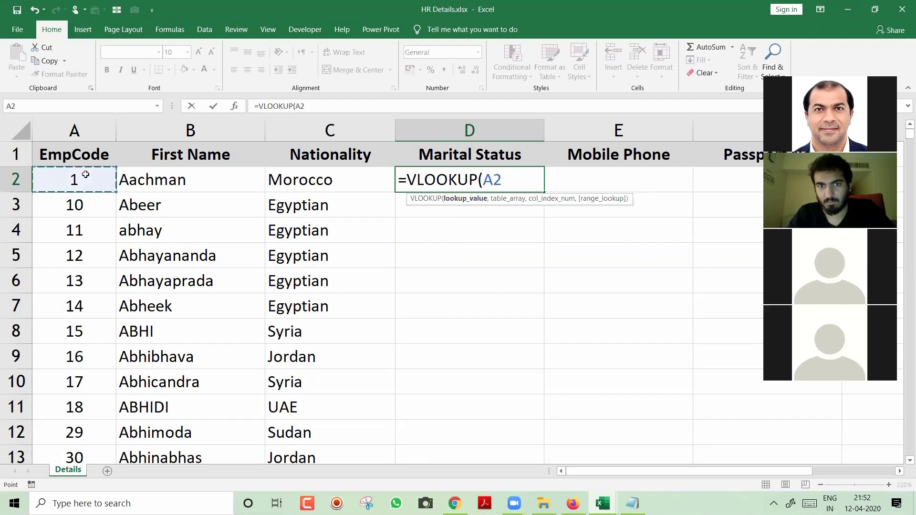
type(",")
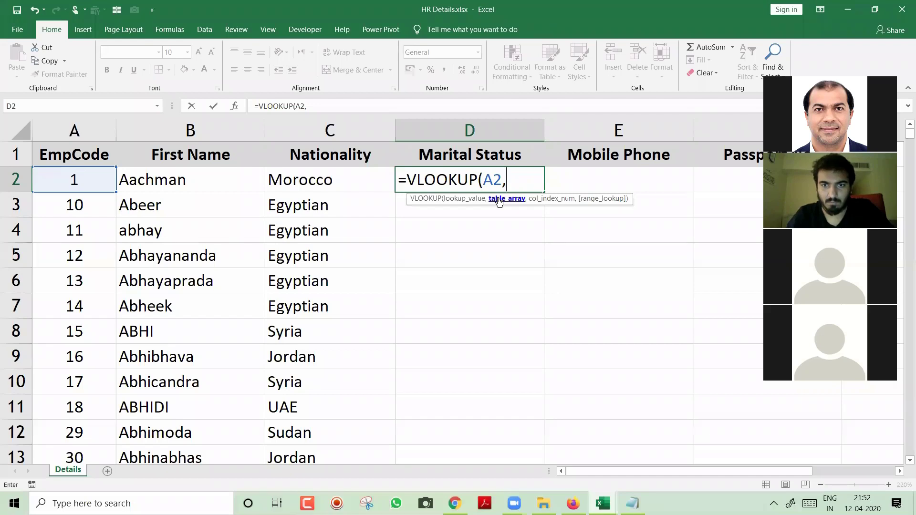
Step: Set the D2 formula's table array to columns A through H of the Employee sheet in HR Data 1.xlsx
key("ctrl+Tab")
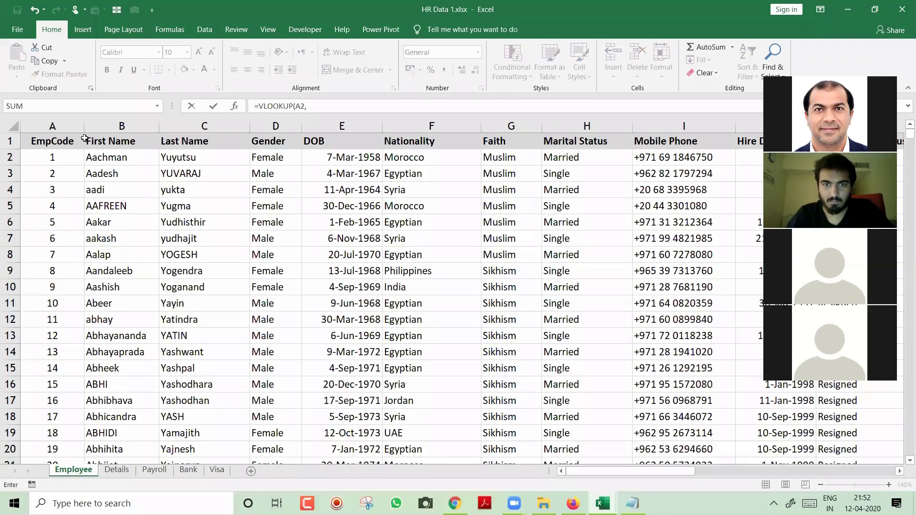
left_click_drag(66, 125, 137, 131)
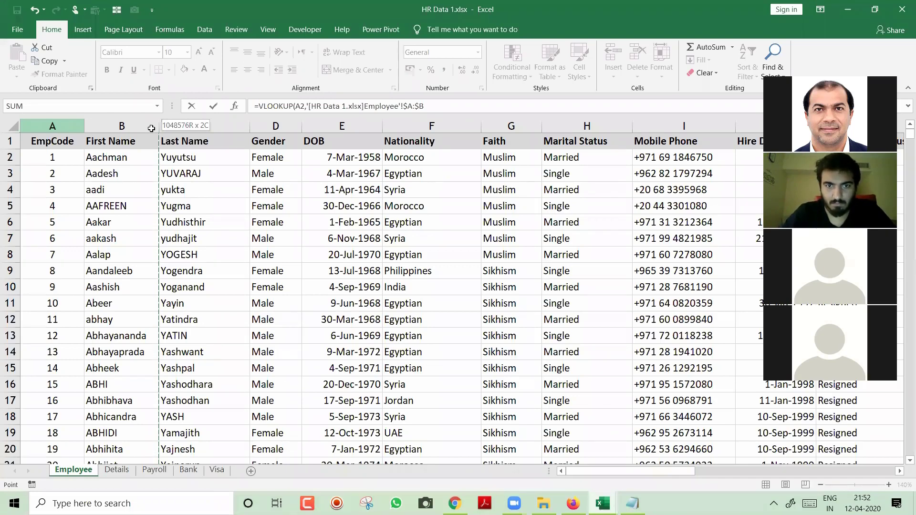
left_click_drag(151, 128, 610, 144)
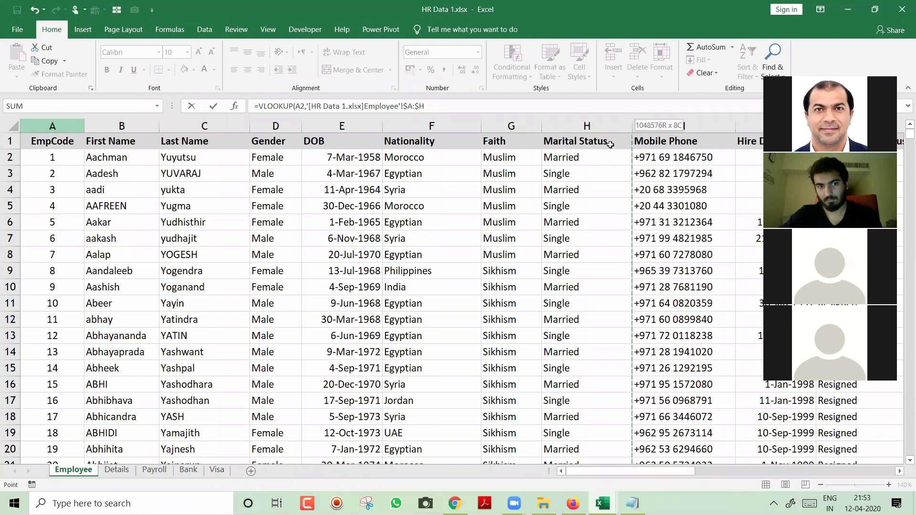
left_click_drag(611, 144, 611, 145)
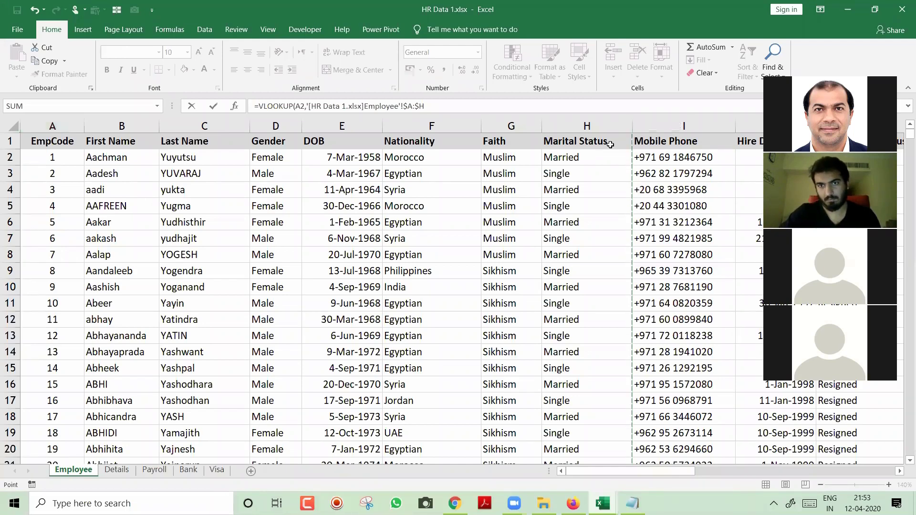
left_click(474, 102)
type(",")
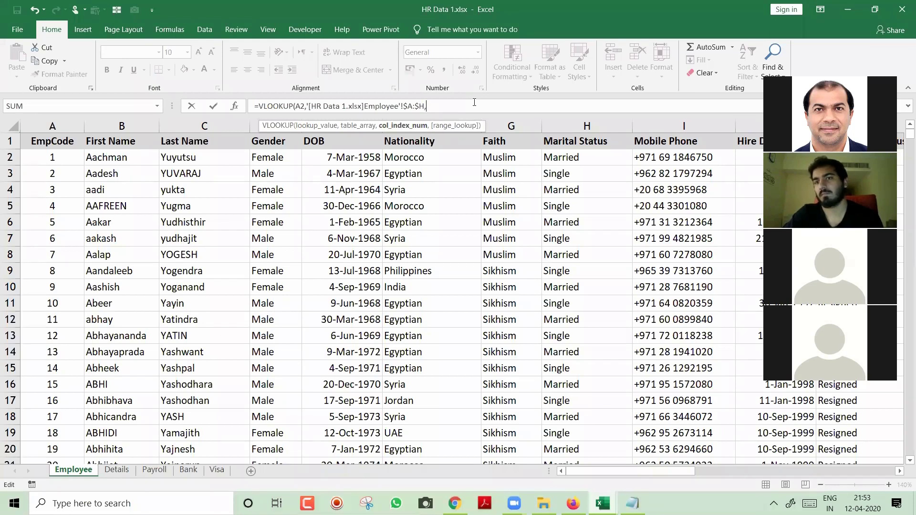
Step: Complete the Marital Status VLOOKUP in D2 with column index 8 and range lookup 0 for an exact match
type("0")
key("BackSpace")
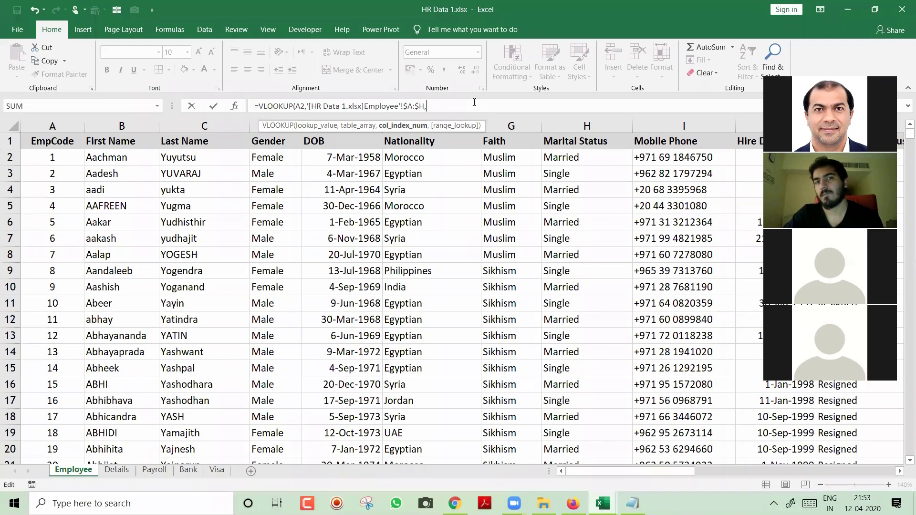
type("8")
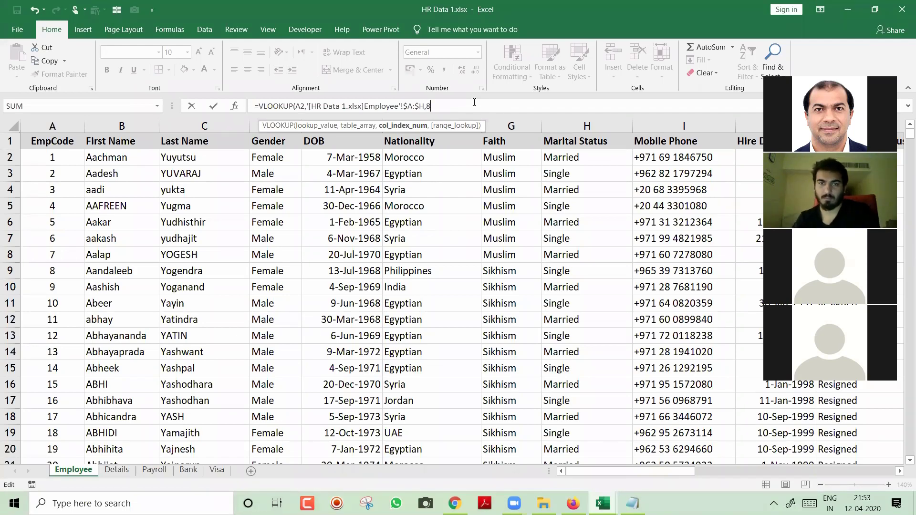
type(",")
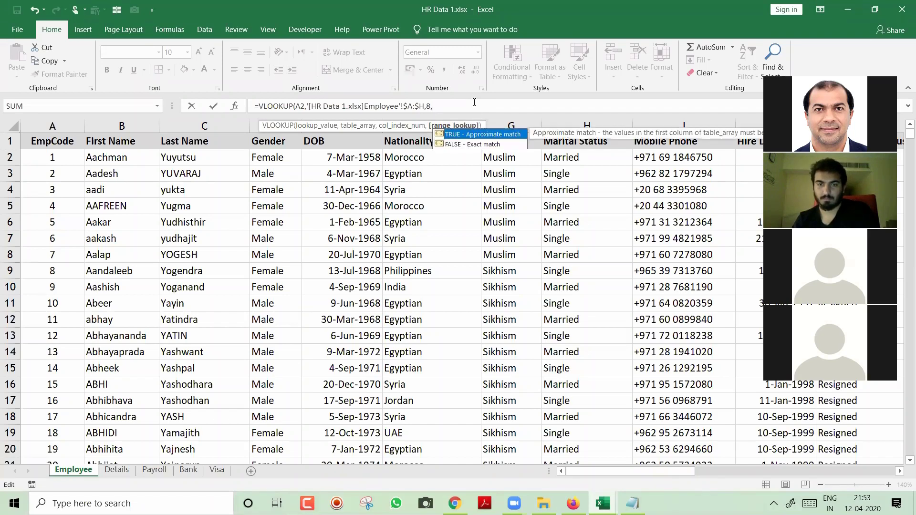
type("0")
key("Return")
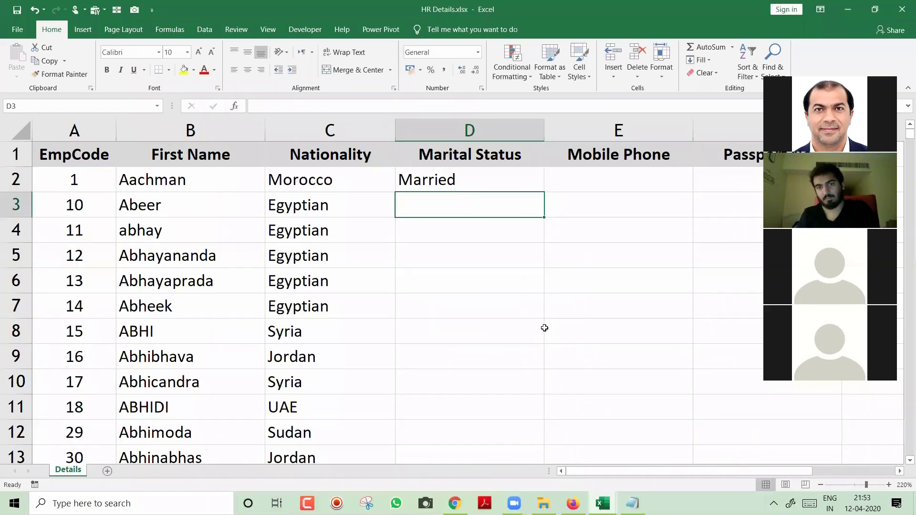
Step: Fill the D2 VLOOKUP formula down the Marital Status column
left_click(518, 181)
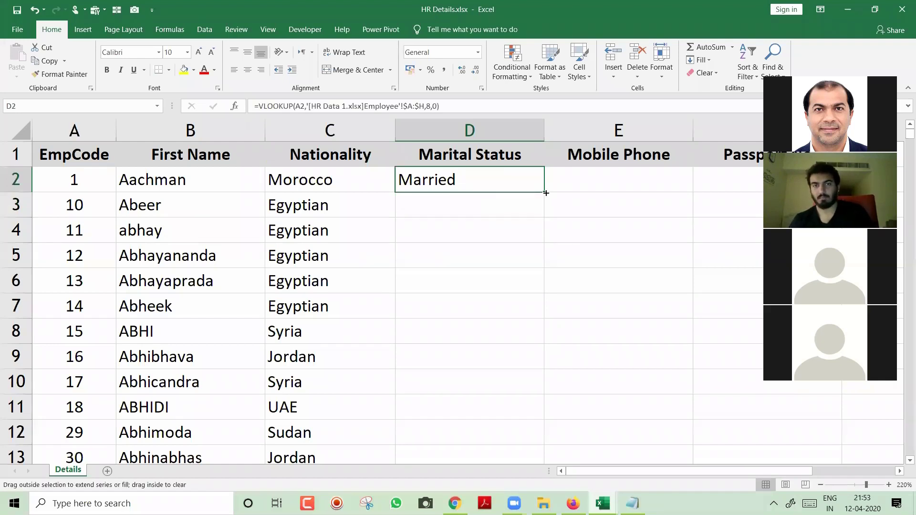
double_click(545, 191)
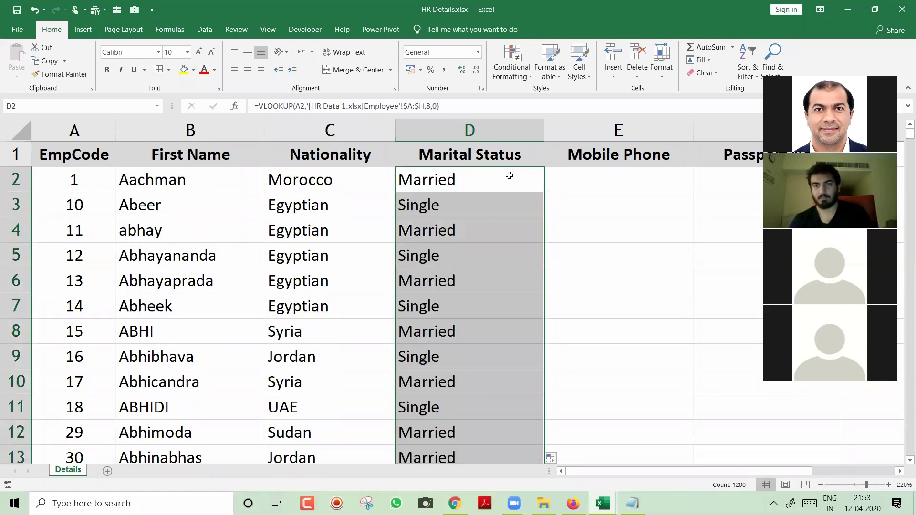
left_click(510, 175)
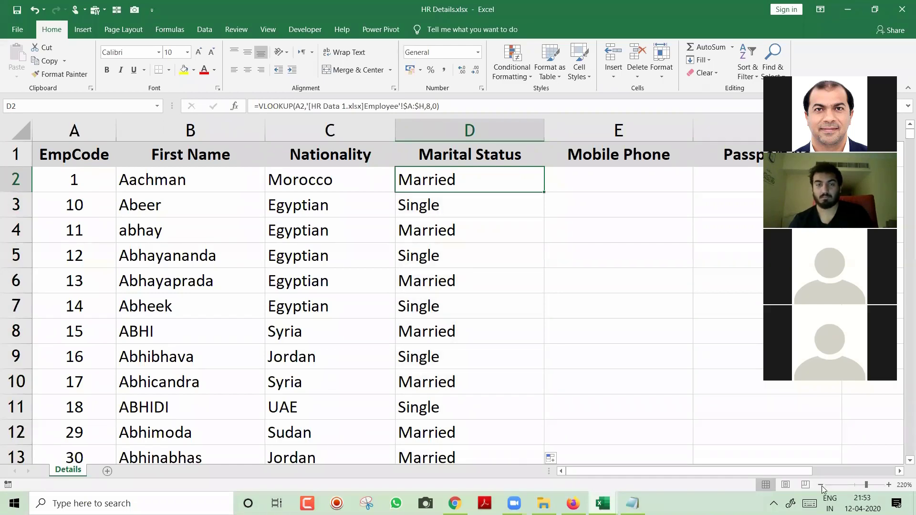
scroll(510, 175, "down", 2)
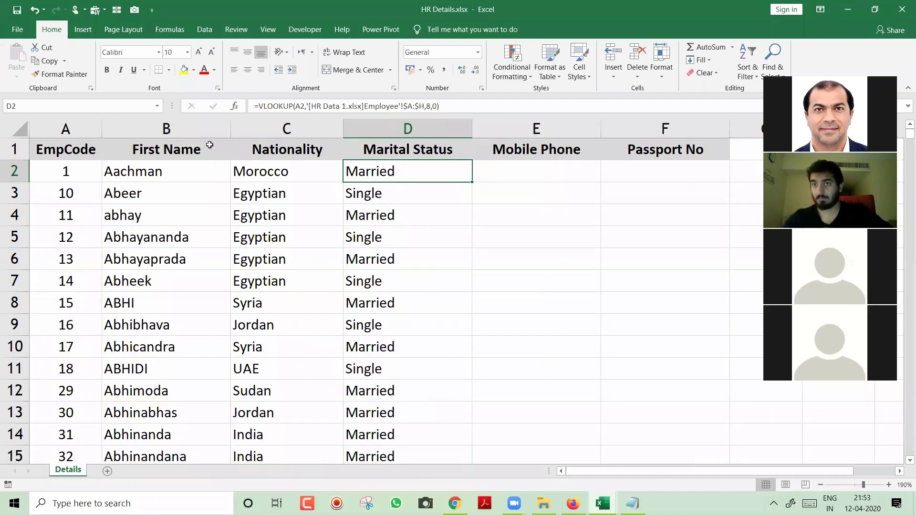
Step: Examine the First Name to Passport No columns and the VLOOKUP arguments in B2
left_click_drag(207, 128, 616, 190)
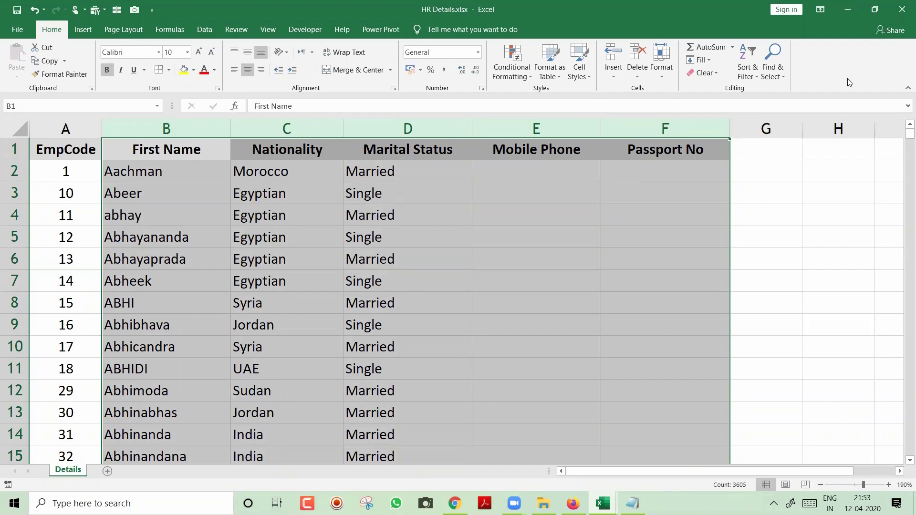
left_click(312, 164)
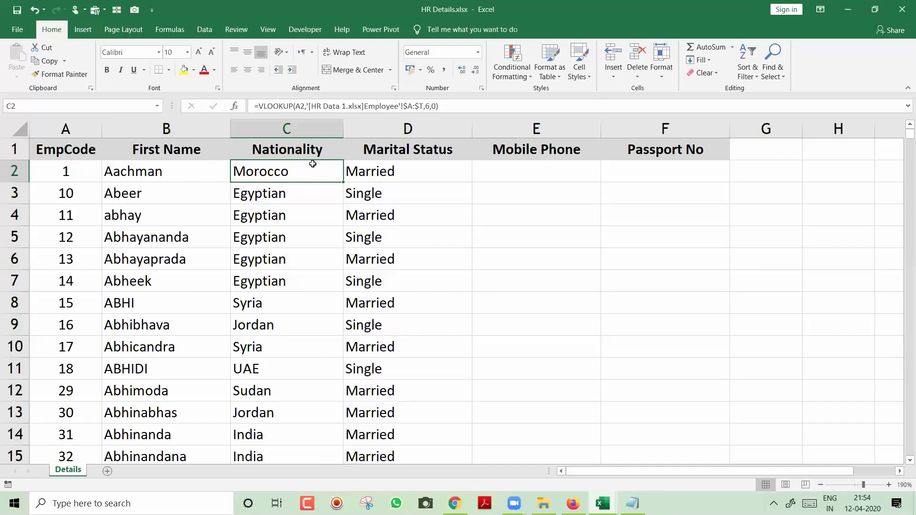
key("Left")
key("F2")
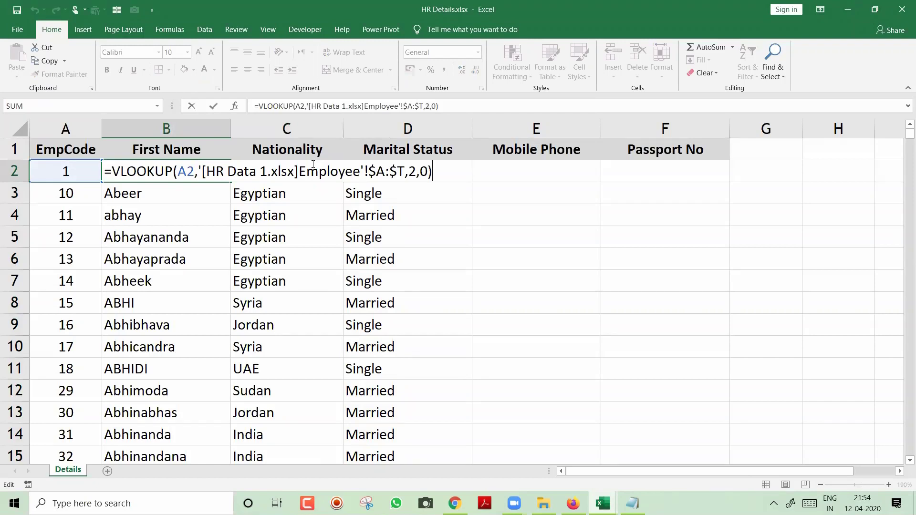
key("ctrl+Return")
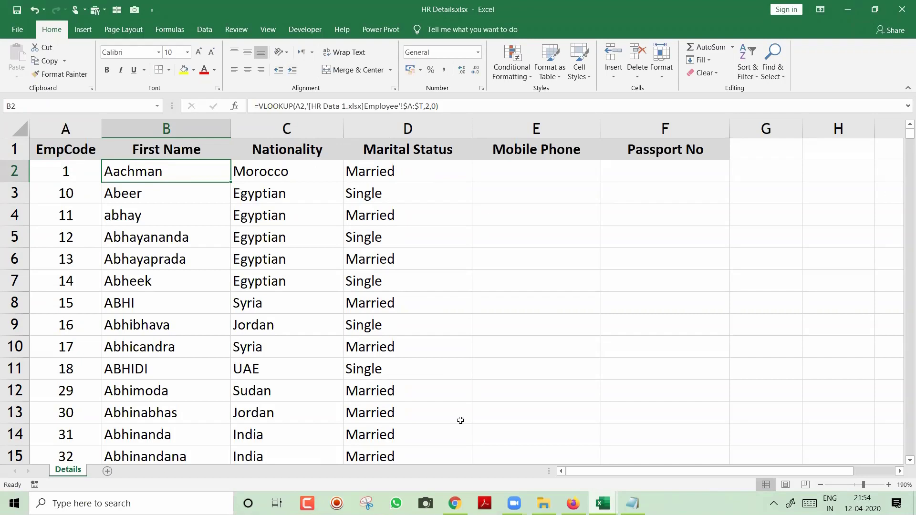
Step: Clear the lookup formulas from the First Name, Nationality and Marital Status columns, B2:D1201, and return to B2
key("ctrl+shift+Right")
key("ctrl+shift+Down")
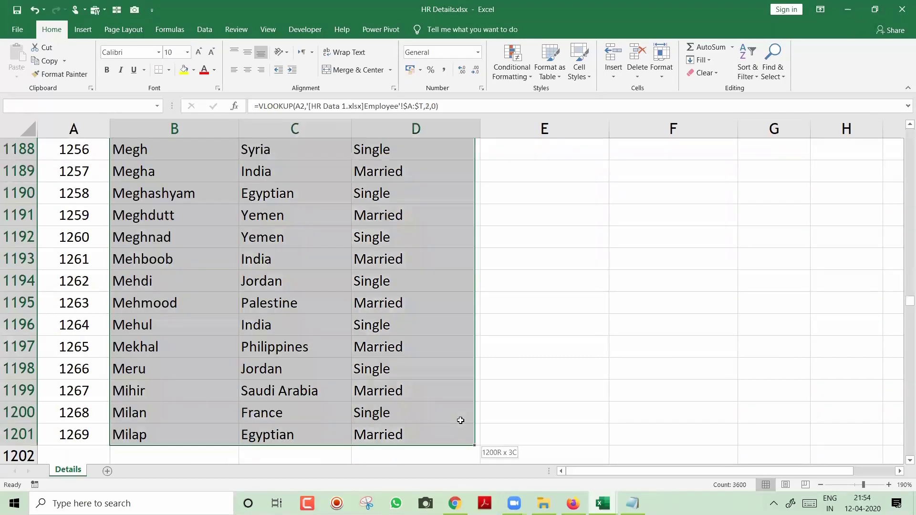
key("Delete")
key("ctrl+BackSpace")
key("Up")
key("Down")
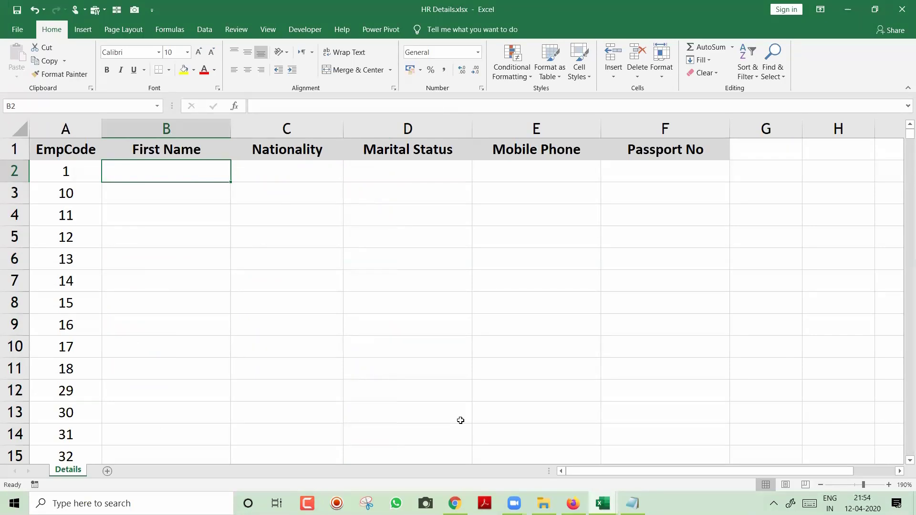
Step: Enter a VLOOKUP in B2 for A2 over columns A:T of the Employee sheet in HR Data 1.xlsx, with column index 2 and range lookup 0
type("=VLOOKUP(")
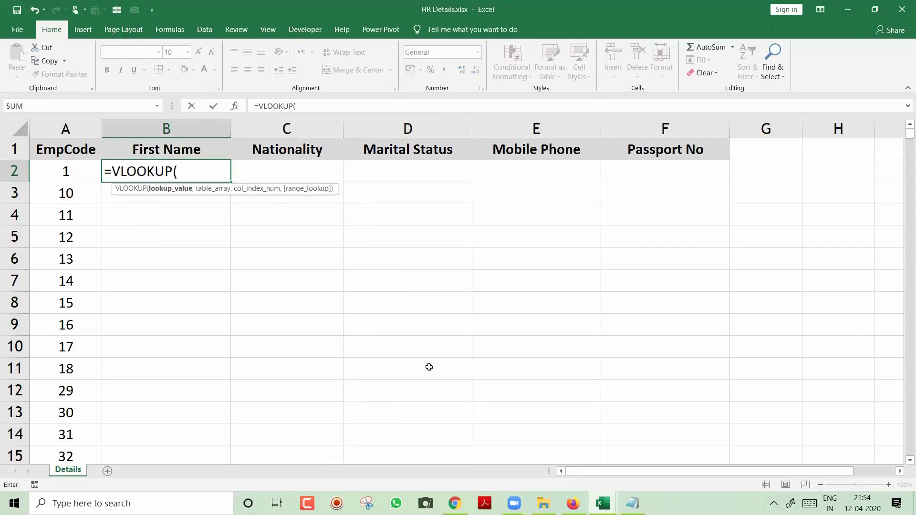
left_click(55, 178)
type(",")
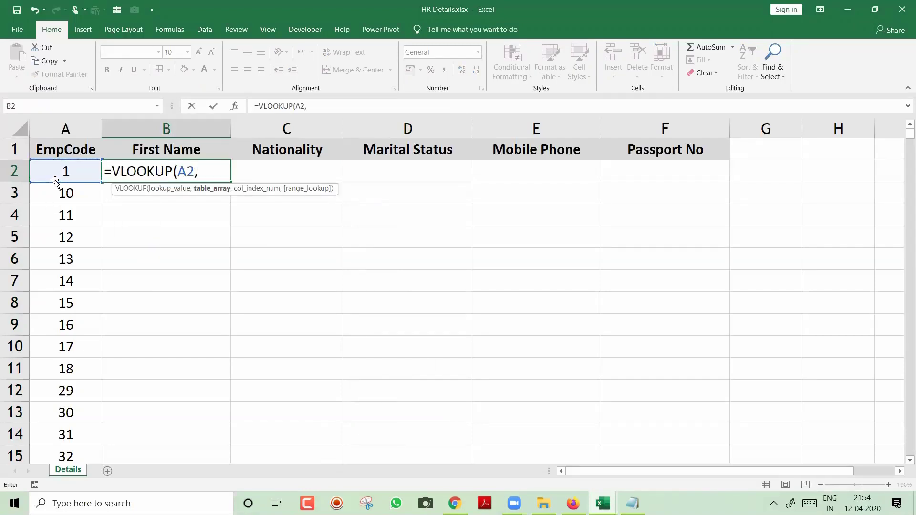
key("ctrl+Tab")
left_click(74, 123)
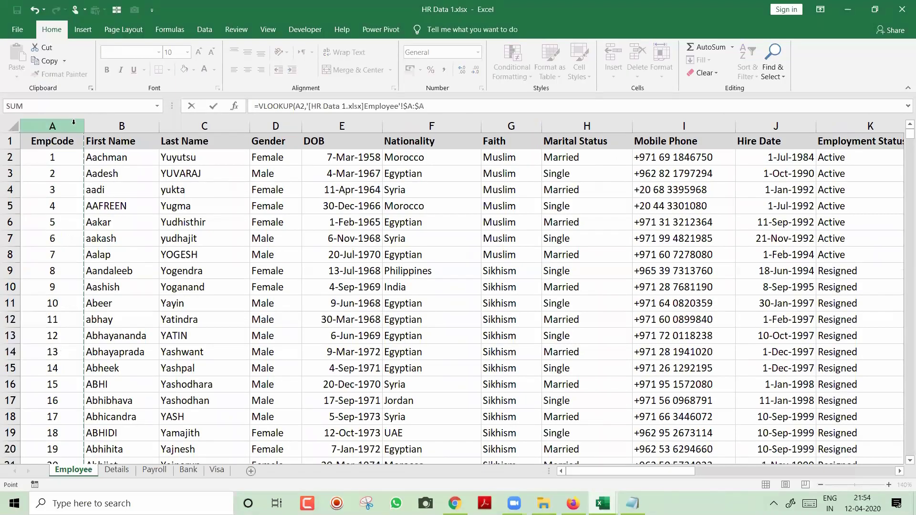
key("ctrl+shift+Right")
type(",2,")
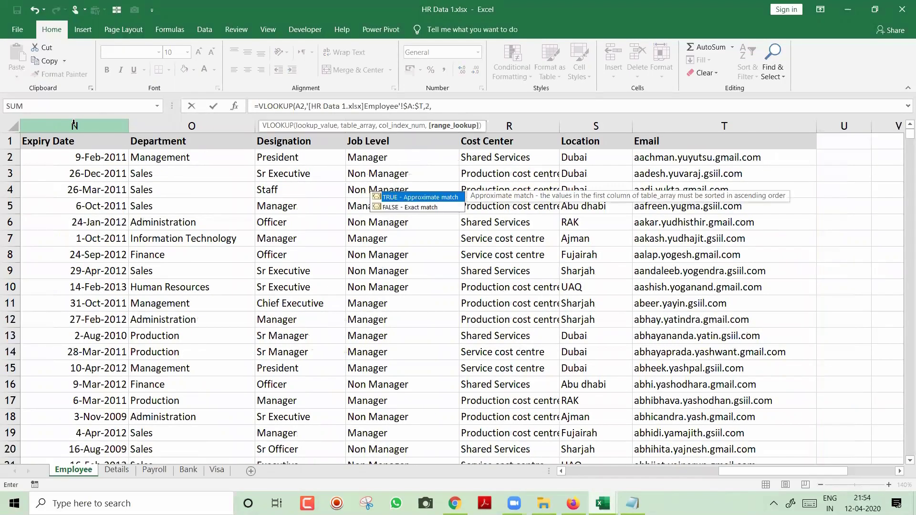
type("0)")
key("ctrl+Tab")
key("Return")
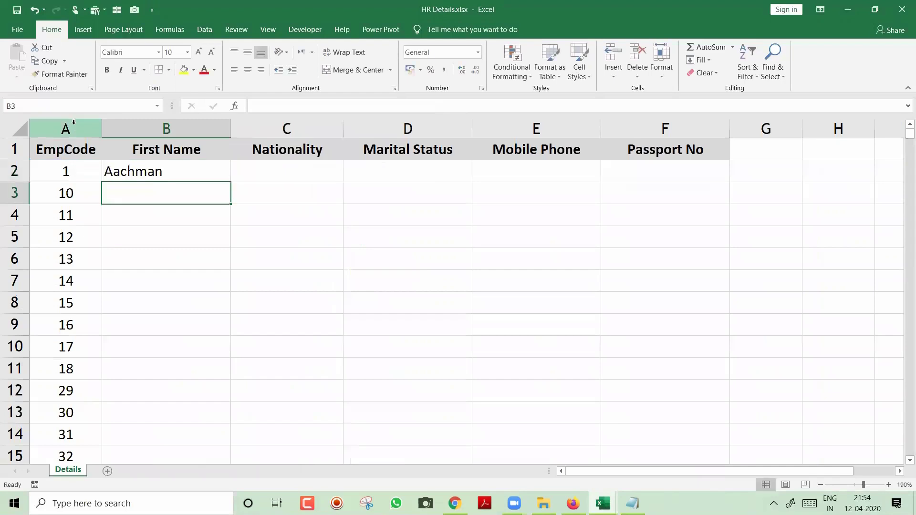
Step: Review the cell references in the new First Name formula in B2
key("Up")
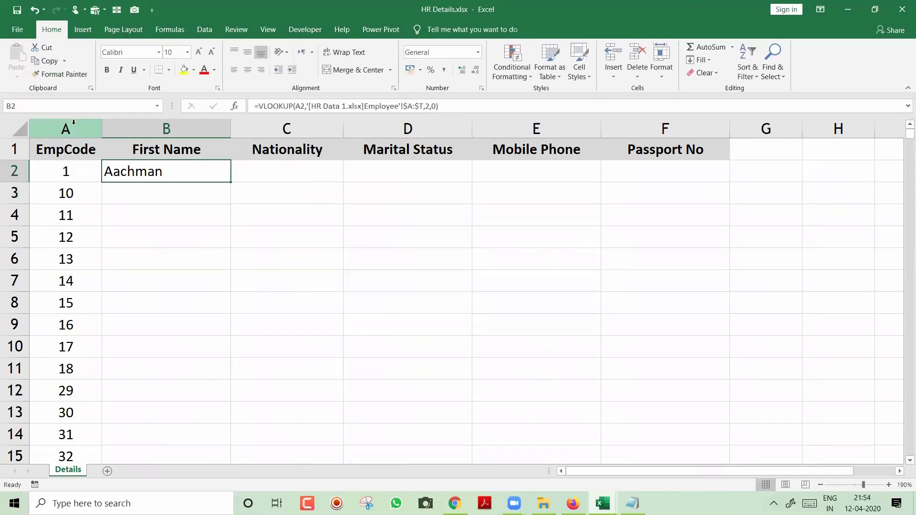
key("F2")
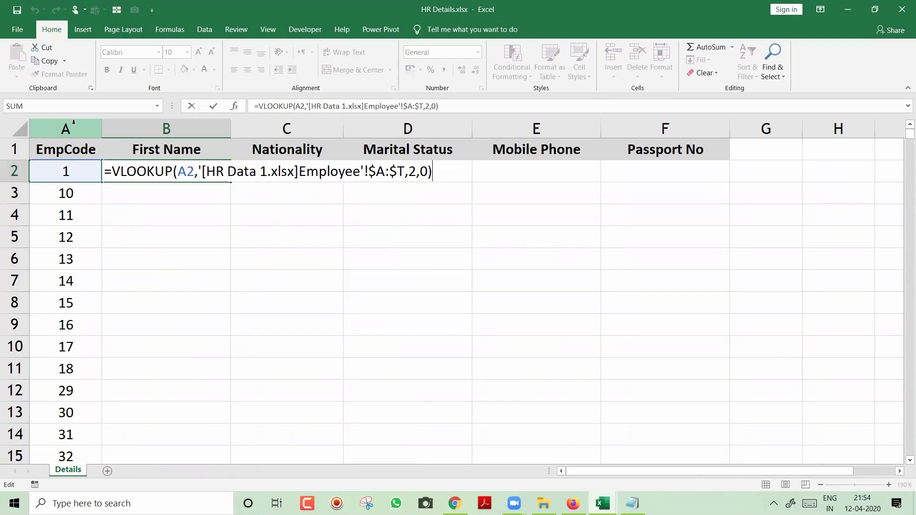
key("ctrl+Return")
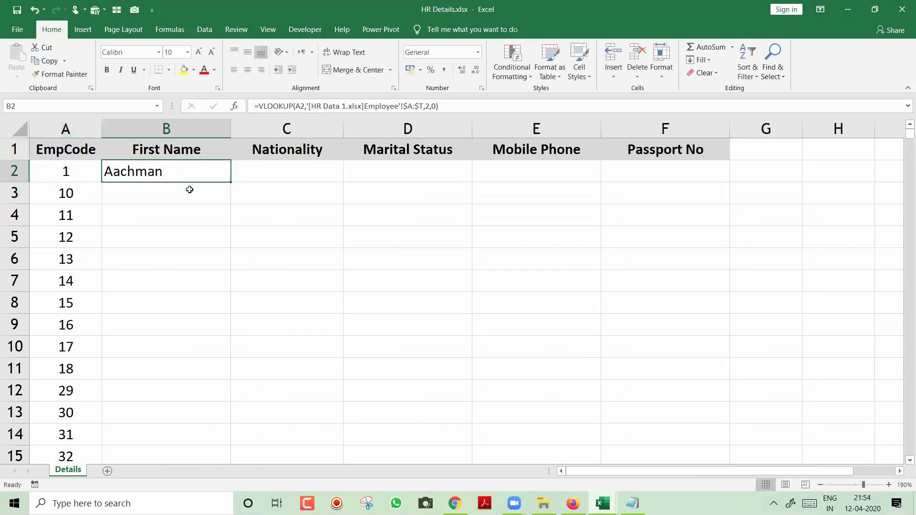
Step: Try filling the B2 formula across to F2, and clear the copies from C2:F2 after checking the lookup value in C2
double_click(230, 182)
key("ctrl+z")
left_click_drag(230, 183, 698, 175)
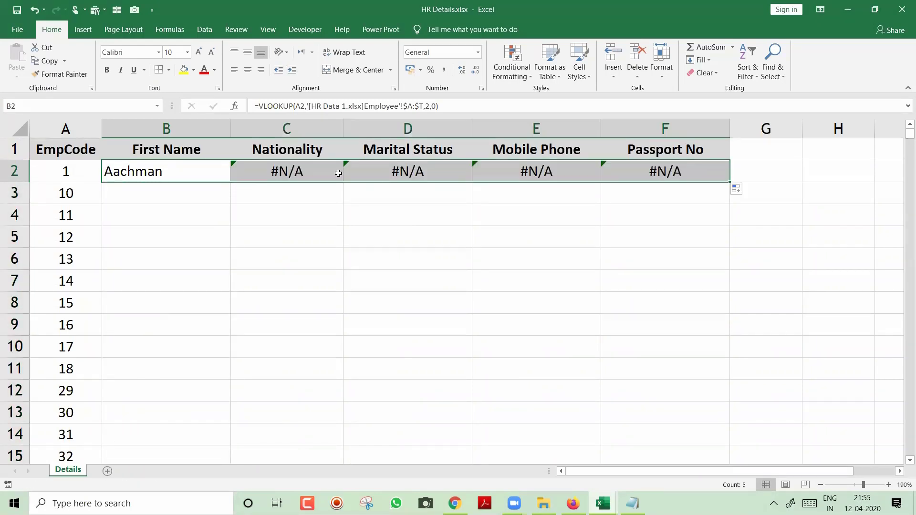
double_click(316, 177)
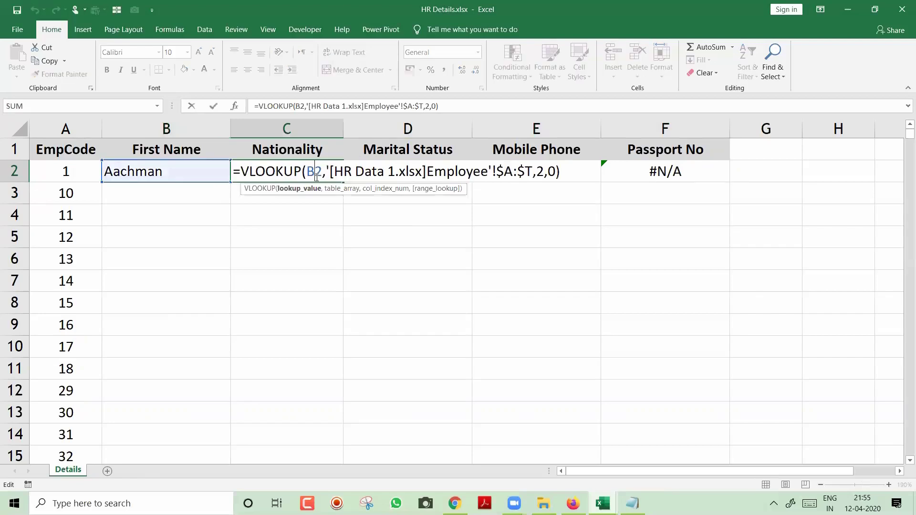
key("Escape")
key("ctrl+shift+Right")
key("Delete")
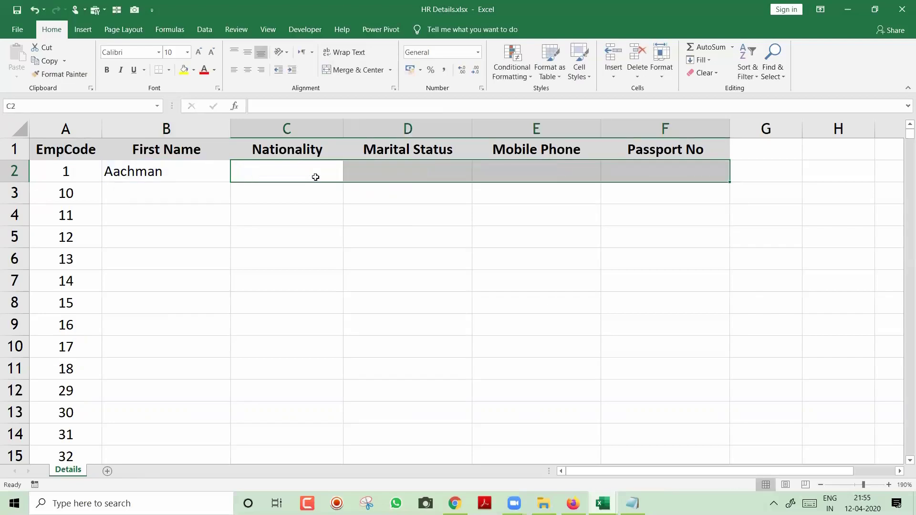
Step: Examine the relative lookup value and absolute table array in the B2 formula
key("Left")
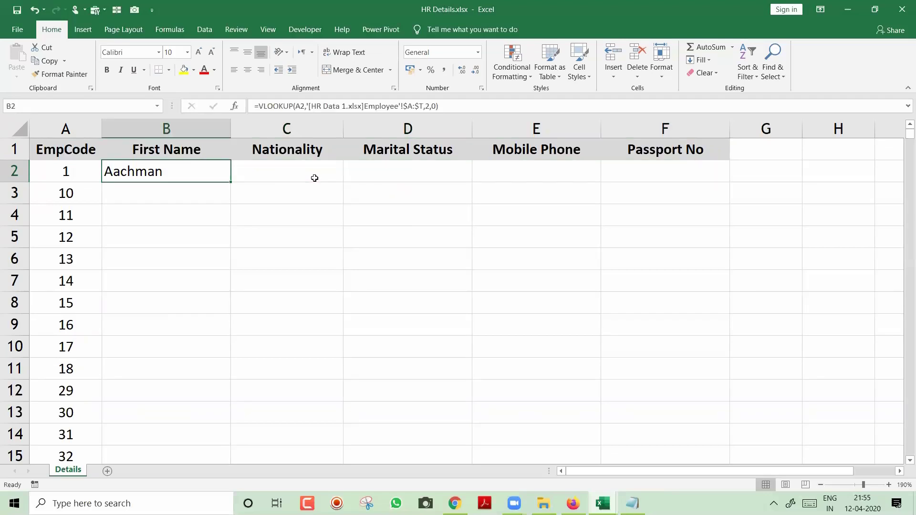
double_click(201, 170)
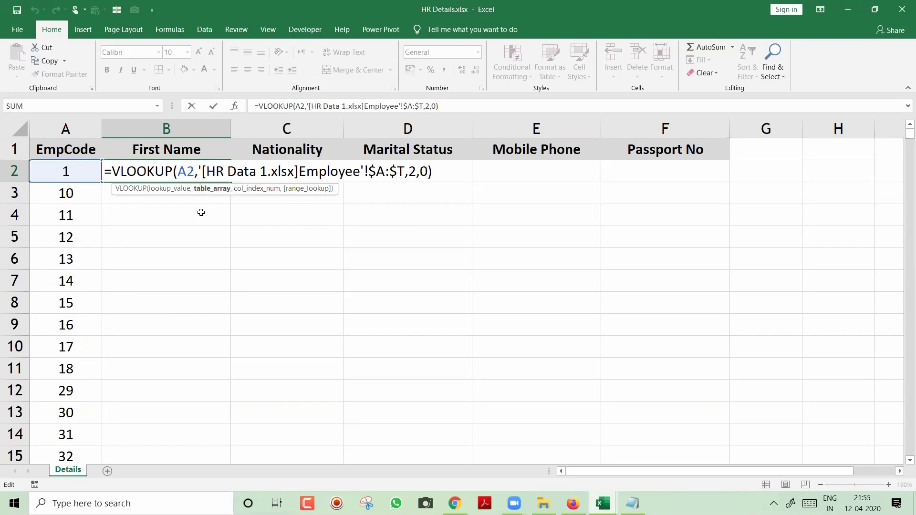
key("Return")
Step: Fill the First Name formula from B2 down to B4
left_click(163, 162)
key("shift+Down")
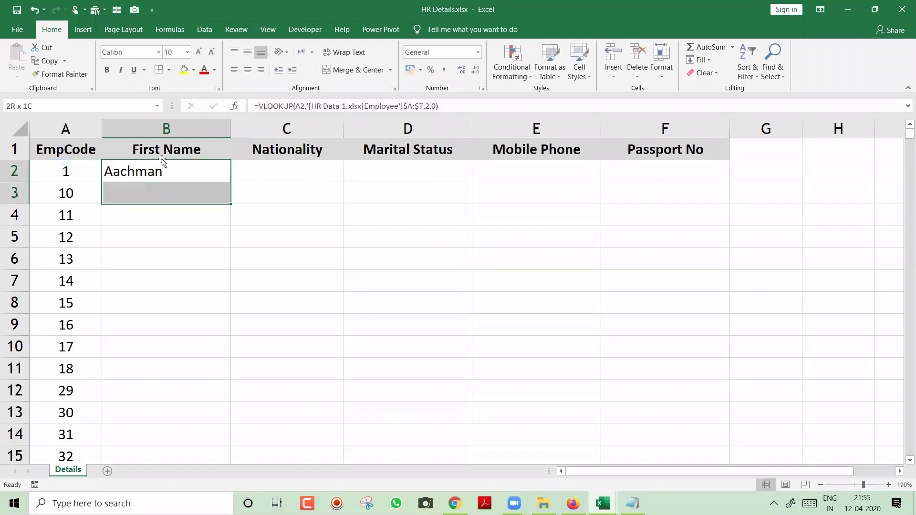
key("shift+Down")
key("ctrl+d")
Step: Check how the lookup value reference shifts in the copied formulas in B3 and B4
key("Down")
key("F2")
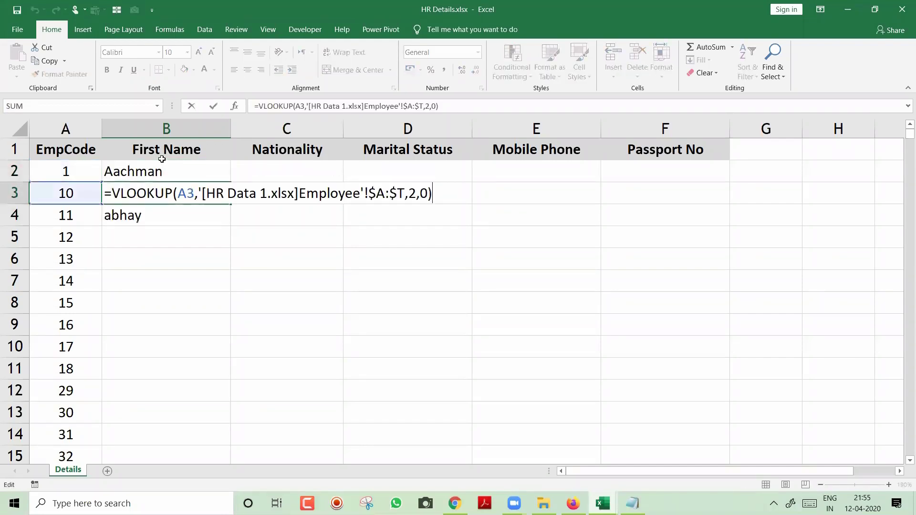
key("Escape")
key("Down")
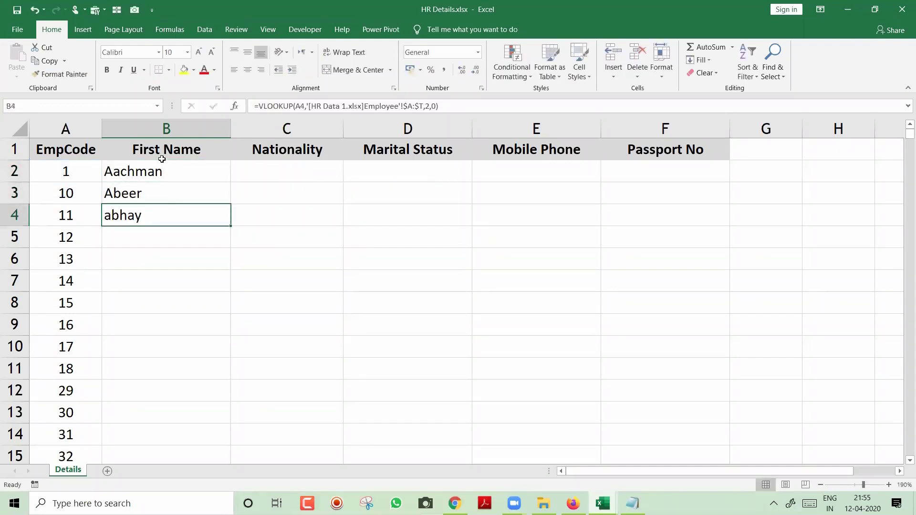
key("F2")
key("Escape")
Step: Clear the copied First Name formulas from B3:B4
key("Up")
key("shift+Down")
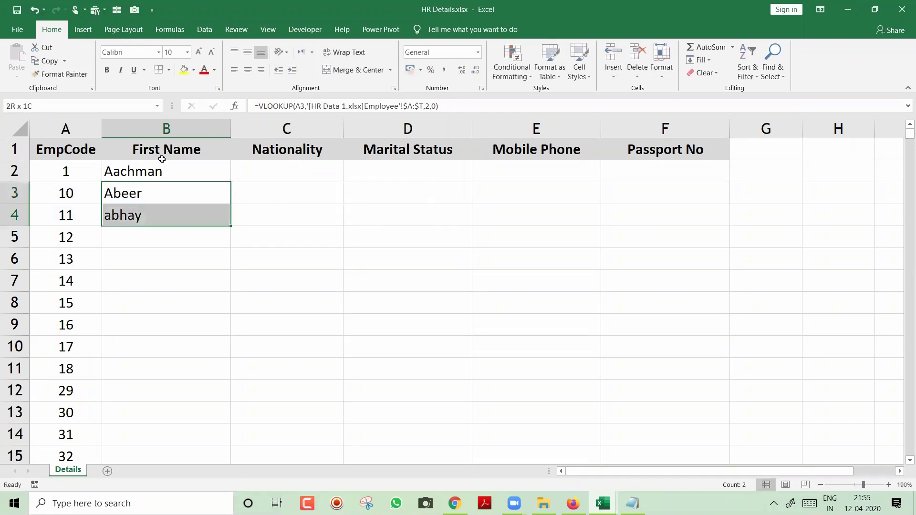
key("Delete")
Step: Inspect the A2 lookup reference in the B2 formula and reselect B2
key("Up")
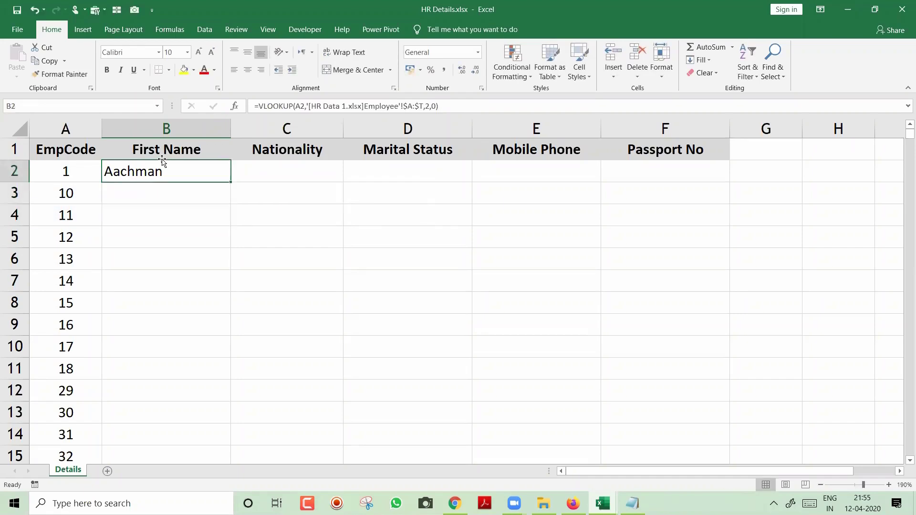
key("F2")
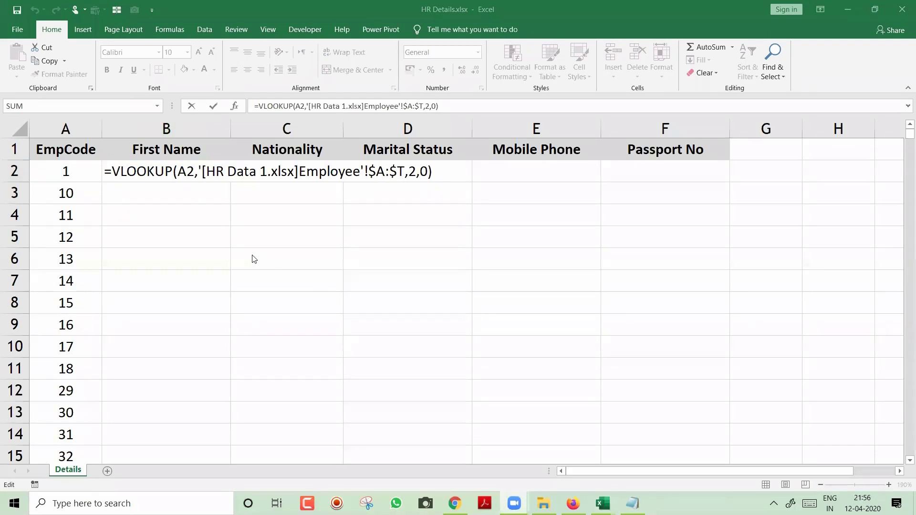
left_click(186, 170)
key("Return")
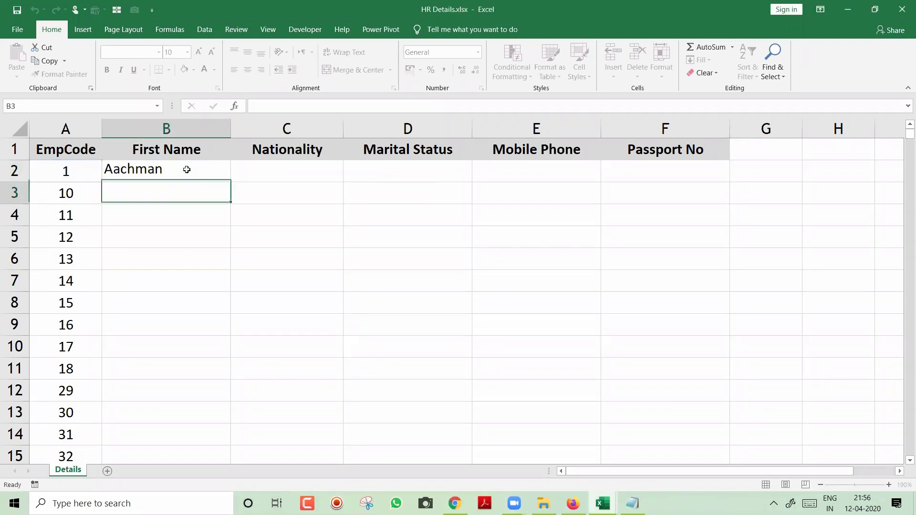
left_click(187, 170)
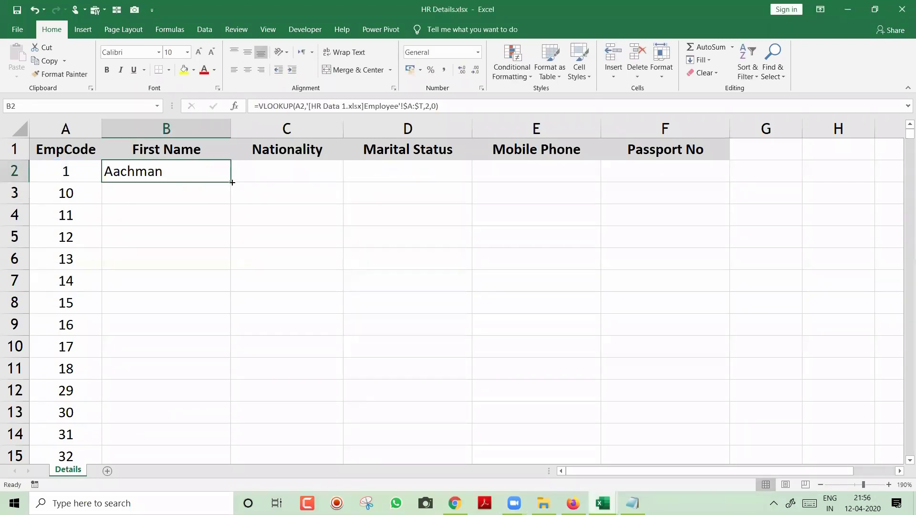
Step: Fill the B2 formula across to F2 and check the lookup value references in C2 and D2
left_click_drag(232, 182, 716, 207)
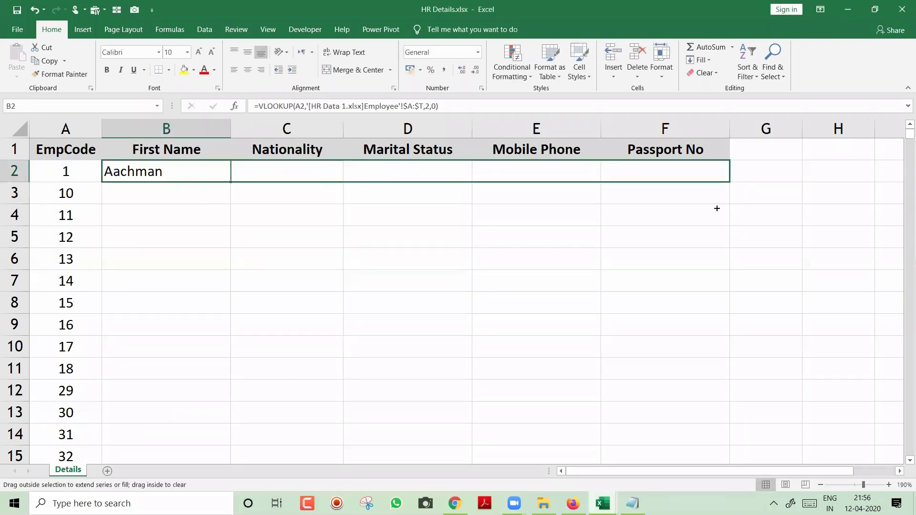
double_click(313, 171)
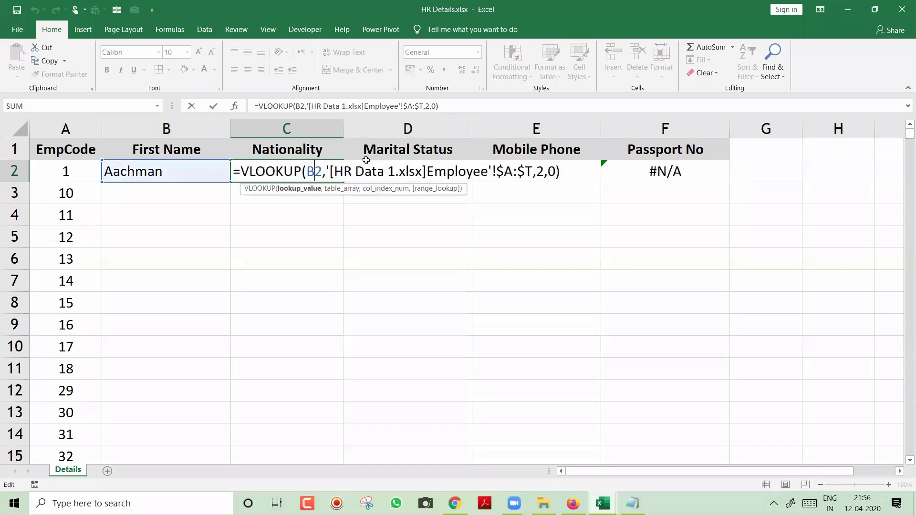
key("Escape")
double_click(441, 172)
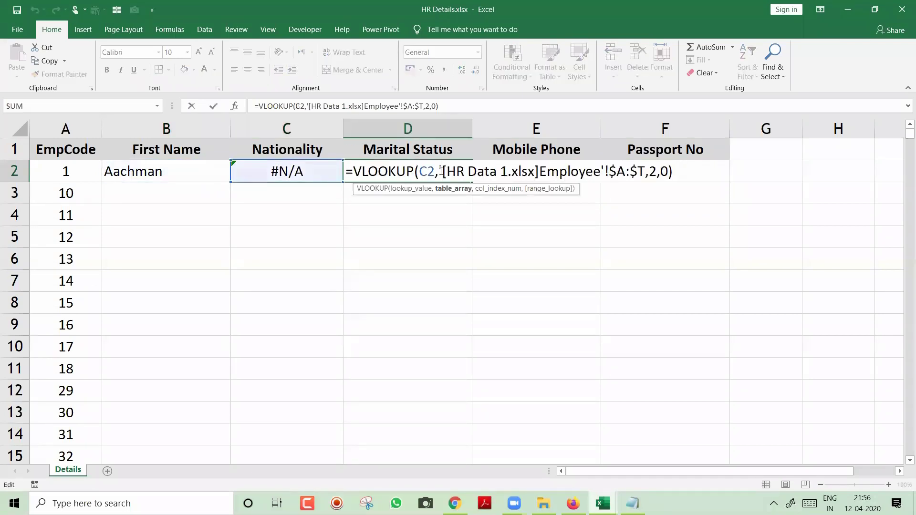
key("Escape")
double_click(274, 173)
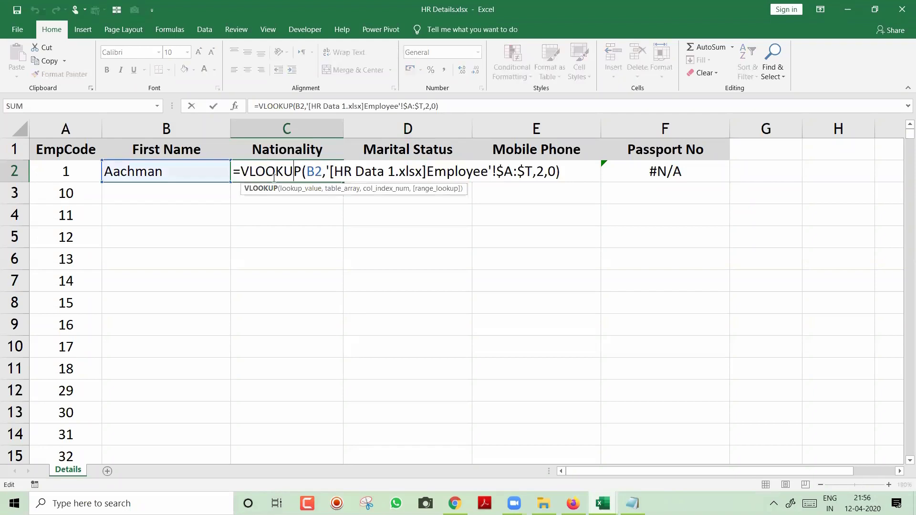
key("Escape")
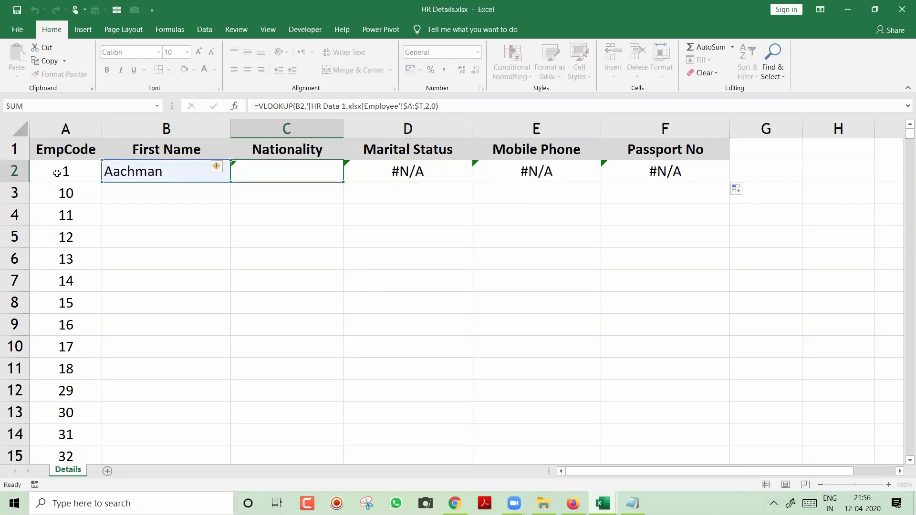
Step: Clear the copied formulas from C2:F2 and reselect B2
key("ctrl+shift+Right")
key("Delete")
key("Left")
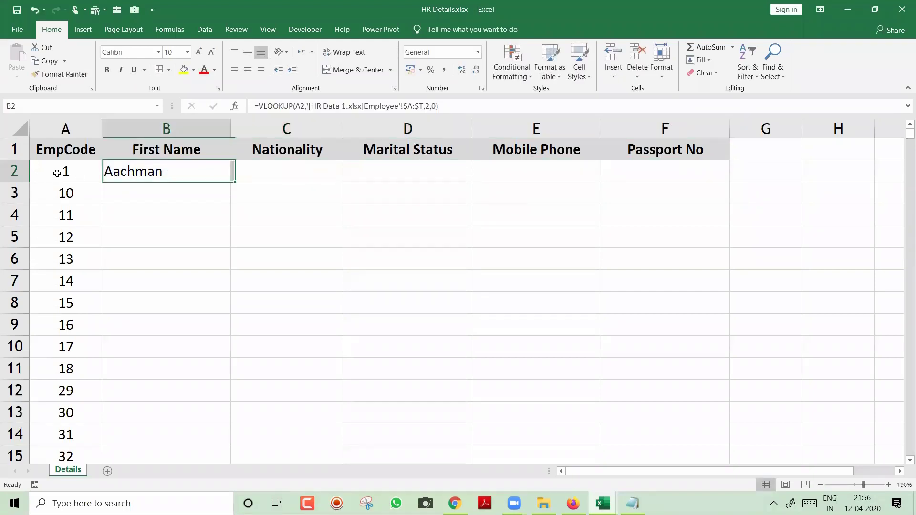
Step: Change the lookup value in the B2 formula to the fully absolute reference $A$2
key("F2")
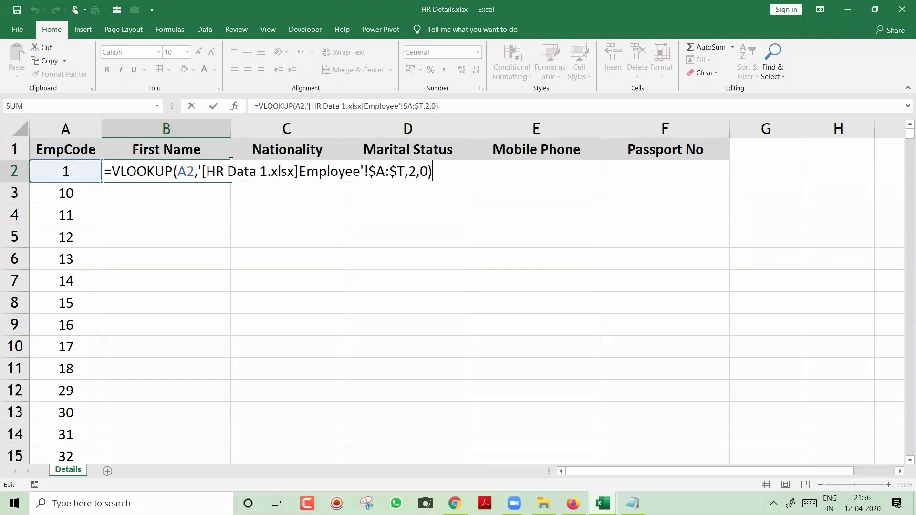
left_click(180, 172)
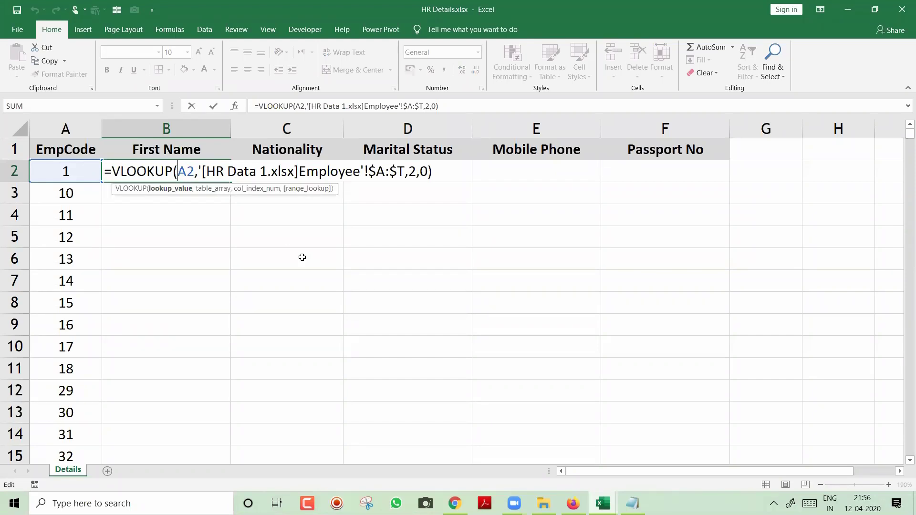
type("$")
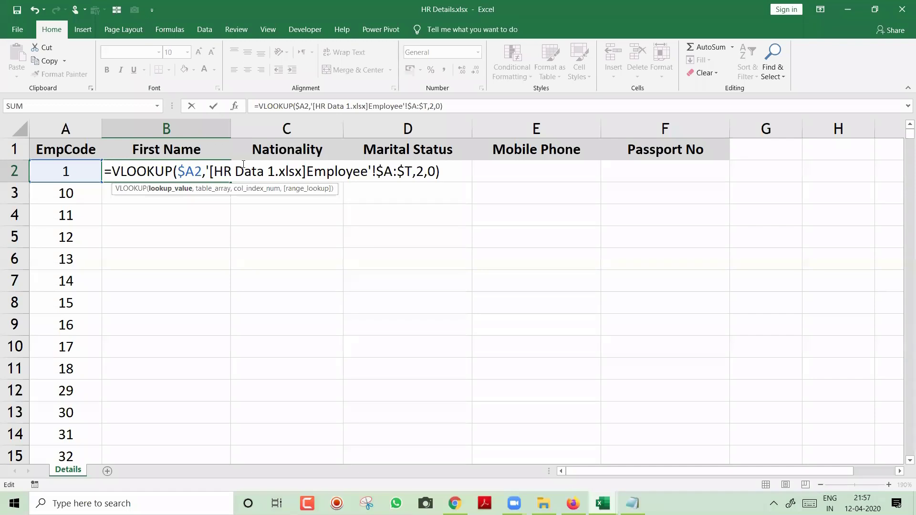
key("Left")
key("shift+Right")
key("shift+Right")
key("Left")
key("shift+Left")
key("Right")
key("Right")
type("$")
key("Return")
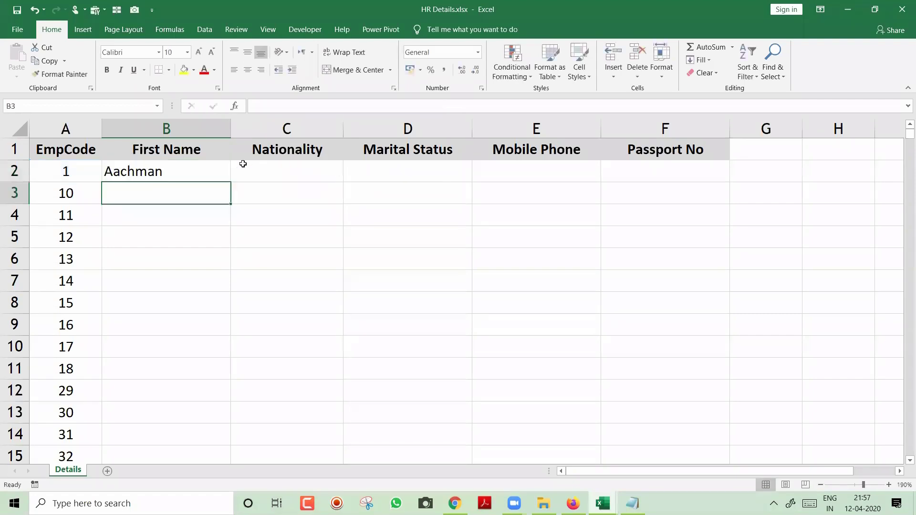
Step: Fill the First Name formula from B2 down to B6
key("Up")
key("shift+Down")
key("shift+Down")
key("shift+Down")
key("shift+Down")
key("ctrl+d")
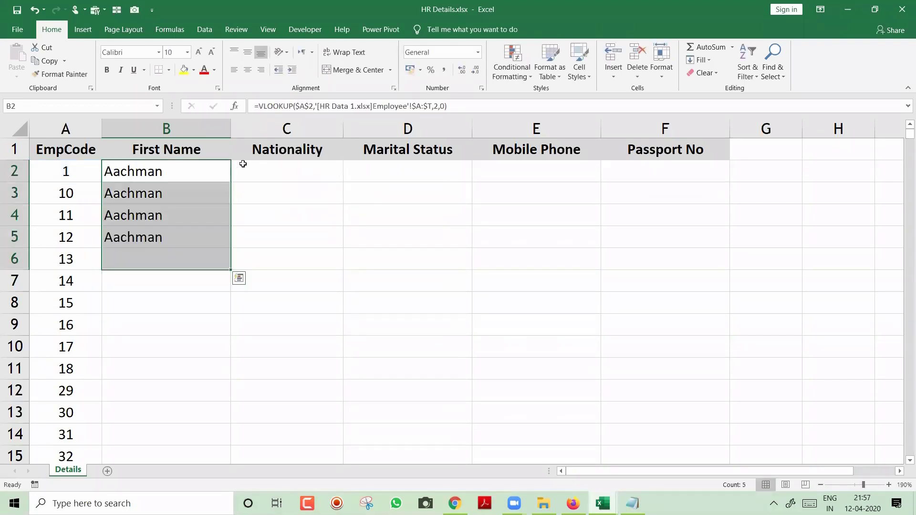
Step: Check the lookup value reference in the formulas in B4, B3 and B2
key("Down")
key("Down")
key("F2")
key("Escape")
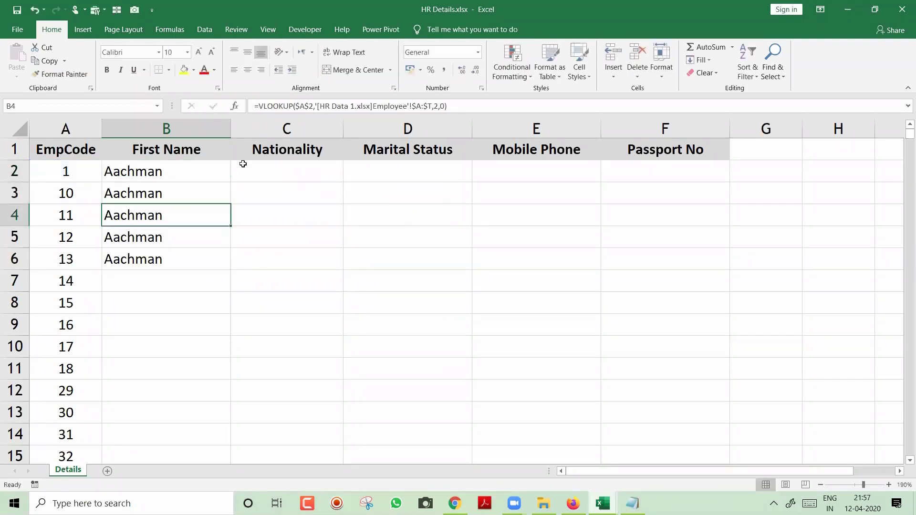
key("Up")
key("F2")
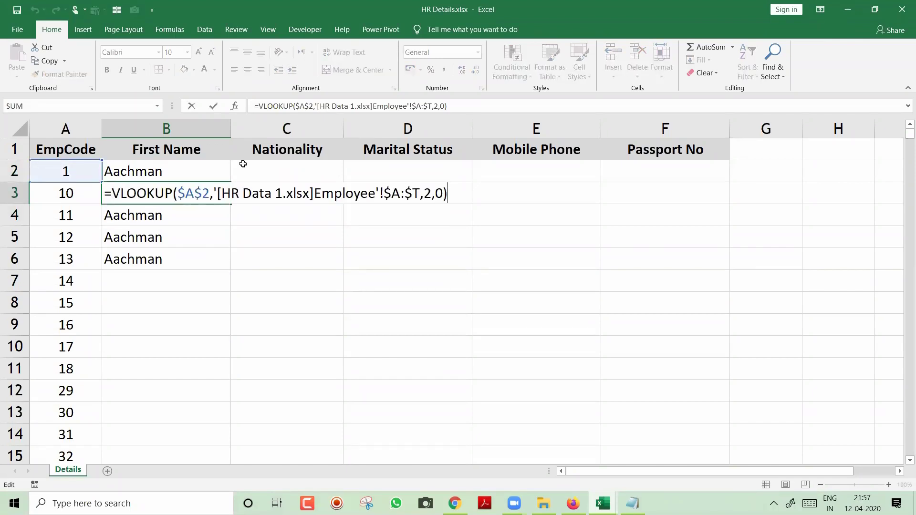
key("Escape")
key("Up")
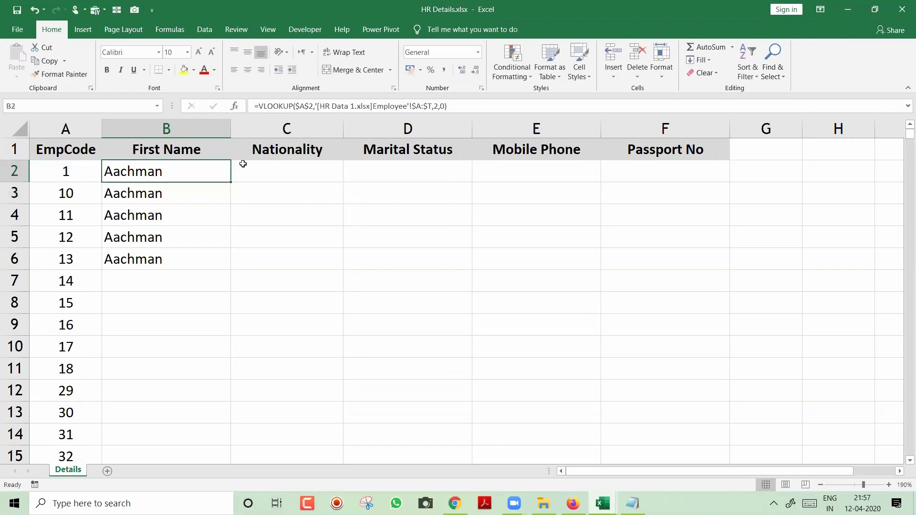
key("F2")
key("Escape")
Step: Undo the fill down to B6 and the absolute reference change in the B2 formula
key("ctrl+z")
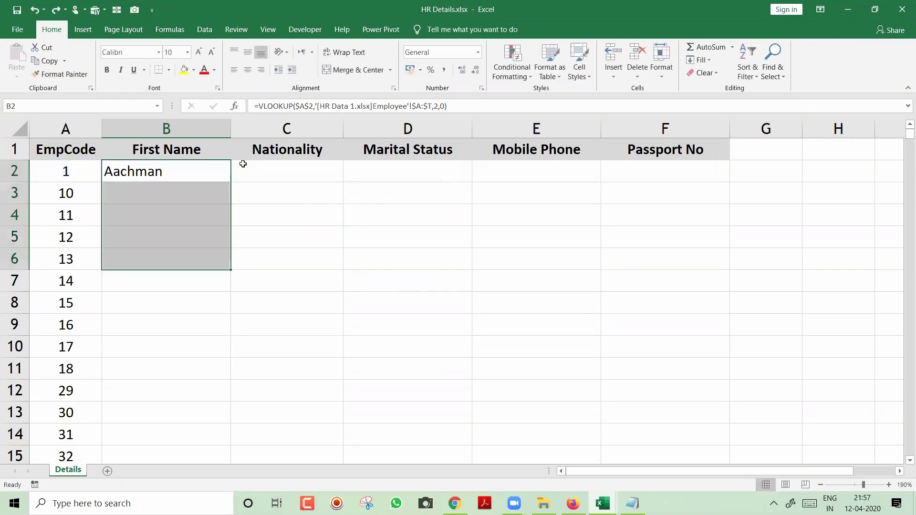
key("ctrl+z")
Step: Lock only the column of the lookup value in the B2 formula by changing it to $A2
key("F2")
key("Left")
key("Left")
key("Left")
key("Left")
key("Left")
key("Left")
key("Left")
key("Left")
key("Left")
key("Left")
key("Left")
key("Left")
key("Left")
key("Left")
key("Left")
key("Left")
key("Left")
key("Left")
key("Left")
key("Left")
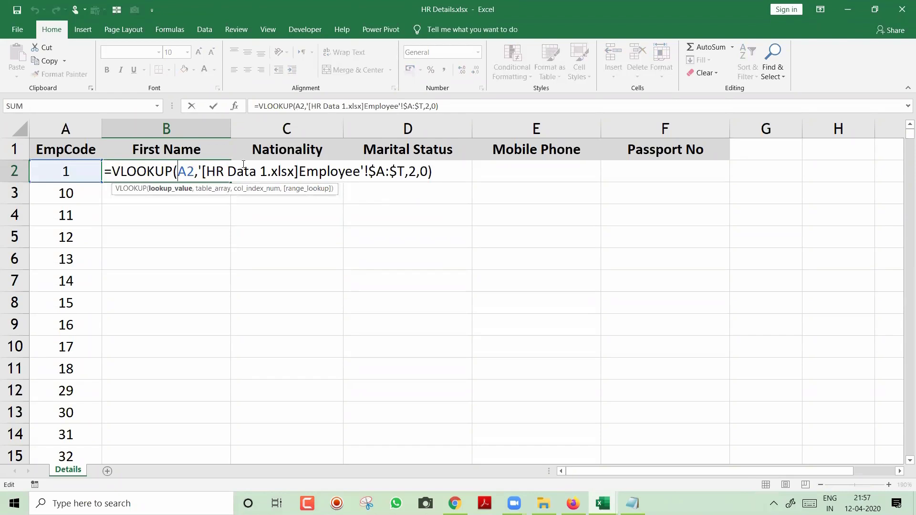
type("$")
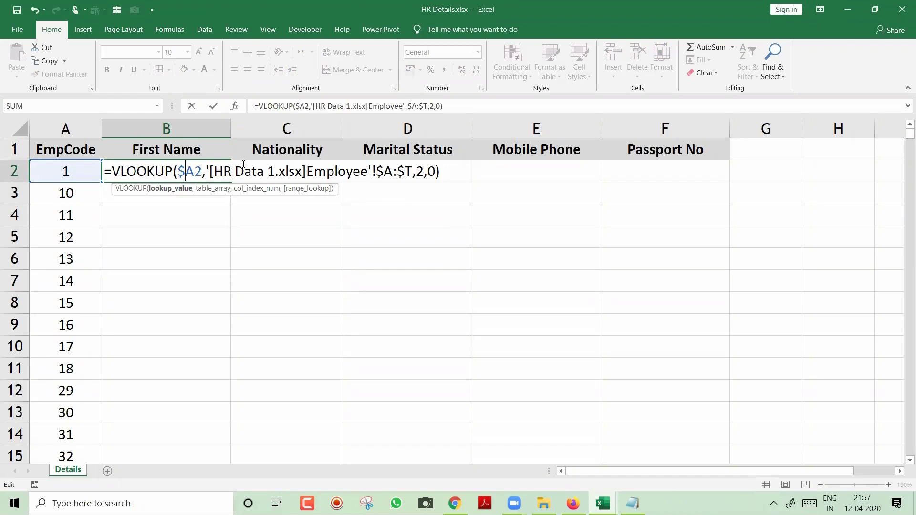
key("Return")
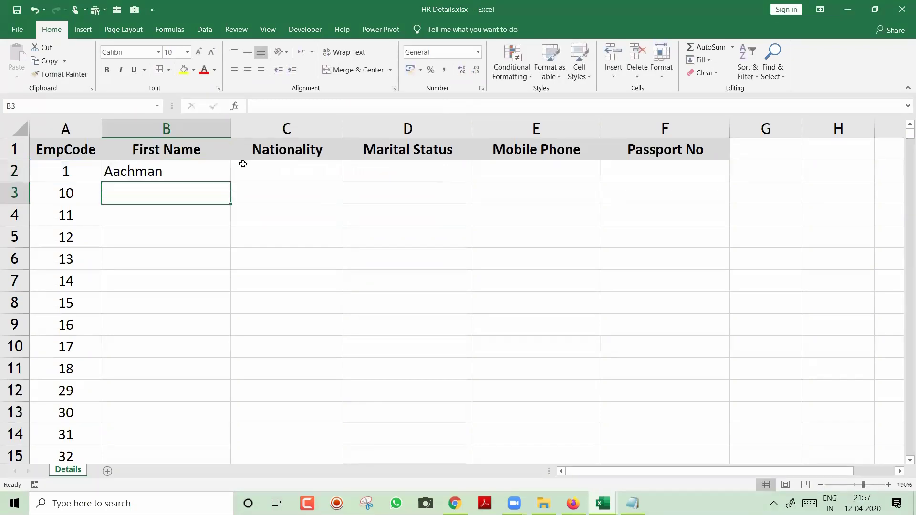
Step: Fill the First Name VLOOKUP formula in B2 across row 2 through the Passport No column in F2
key("Up")
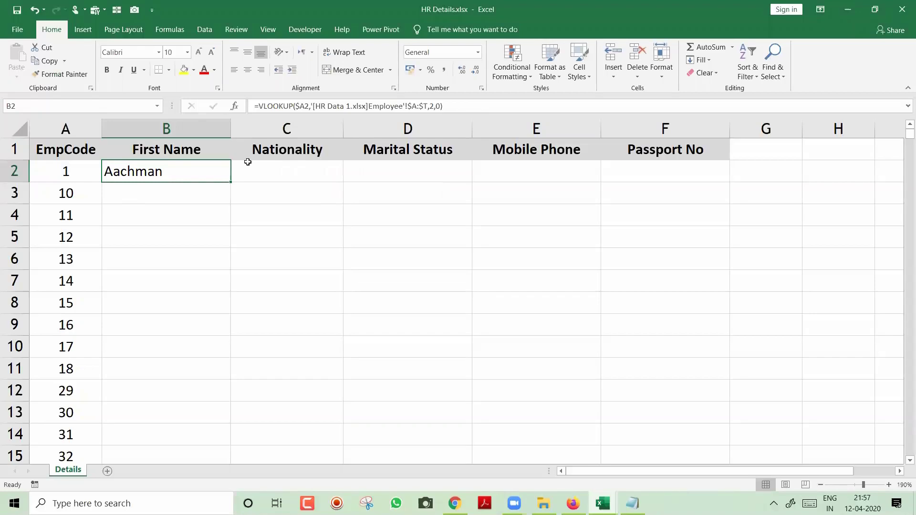
left_click(824, 159)
left_click(213, 171)
left_click_drag(231, 180, 762, 195)
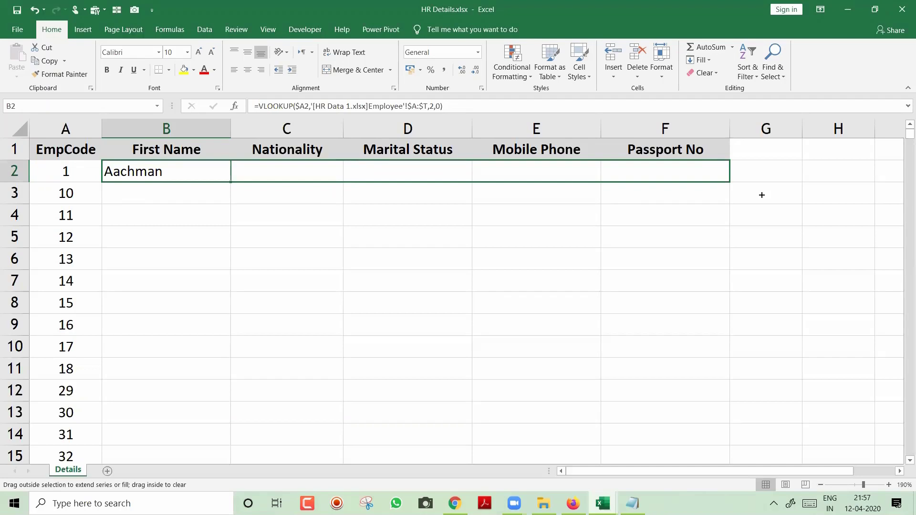
left_click_drag(763, 195, 761, 194)
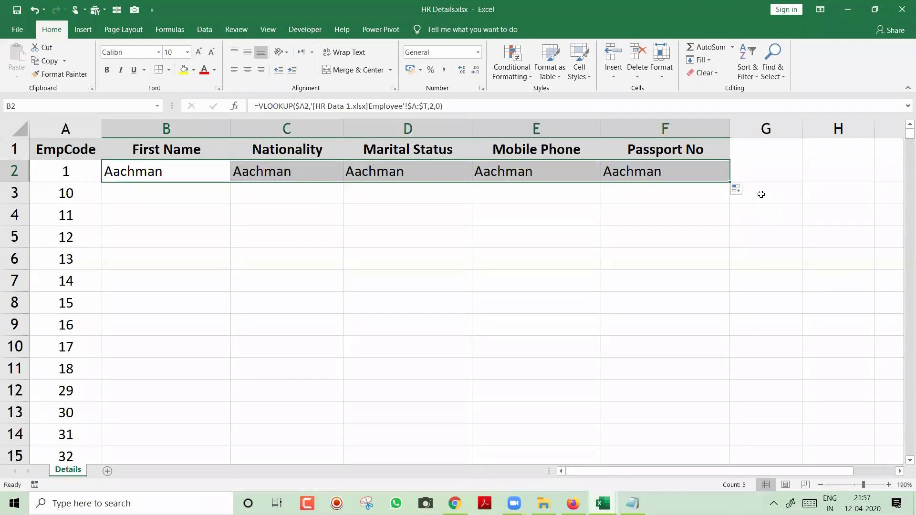
Step: Set the column index of the Nationality lookup formula in C2 to 5
left_click(303, 168)
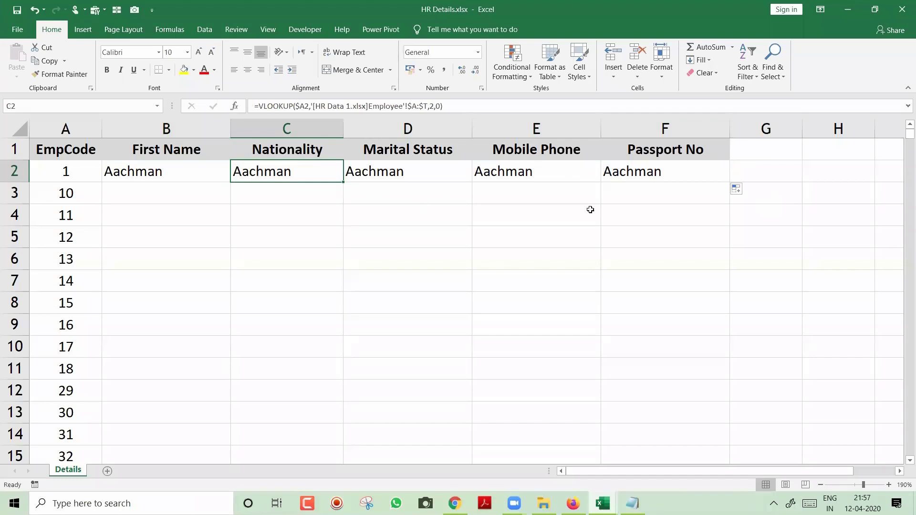
double_click(306, 171)
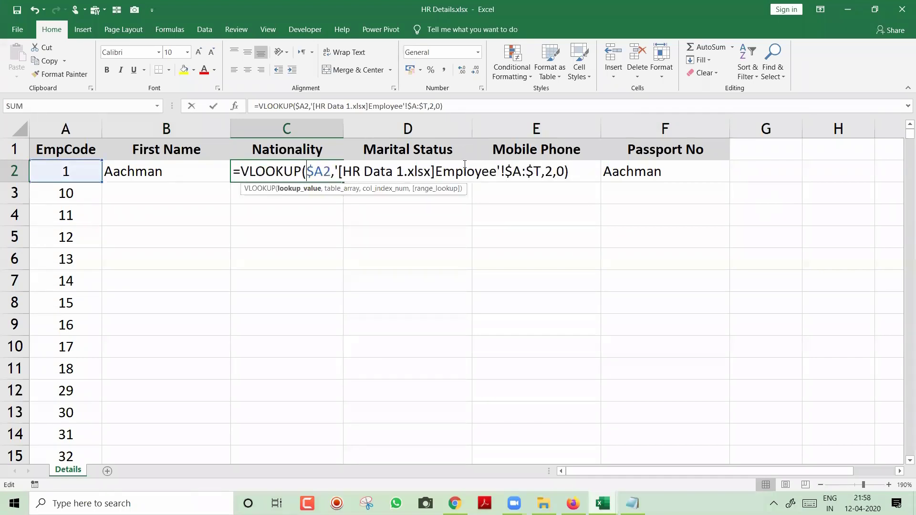
left_click(554, 172)
key("BackSpace")
type("5")
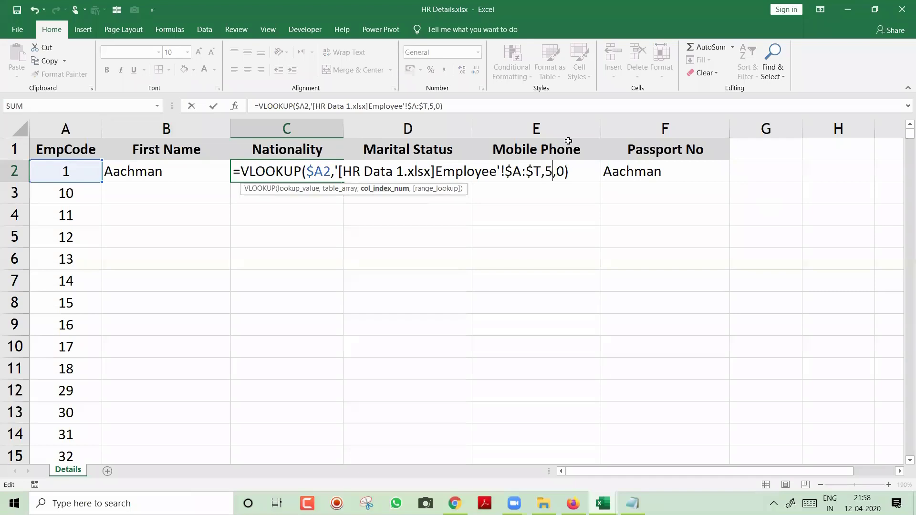
key("Return")
key("Up")
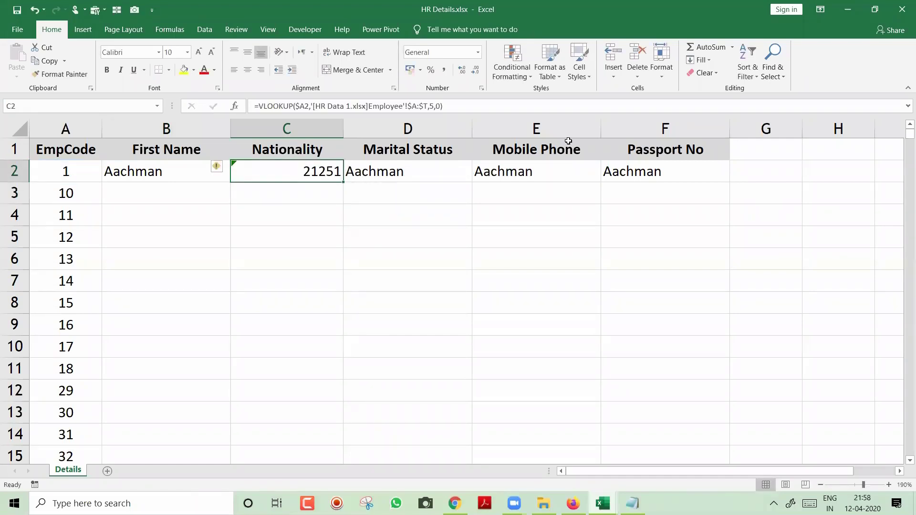
Step: Check the position of the Nationality column in HR Data 1.xlsx and set the column index of the lookup in C2 to 6
key("ctrl+Tab")
key("ctrl+Home")
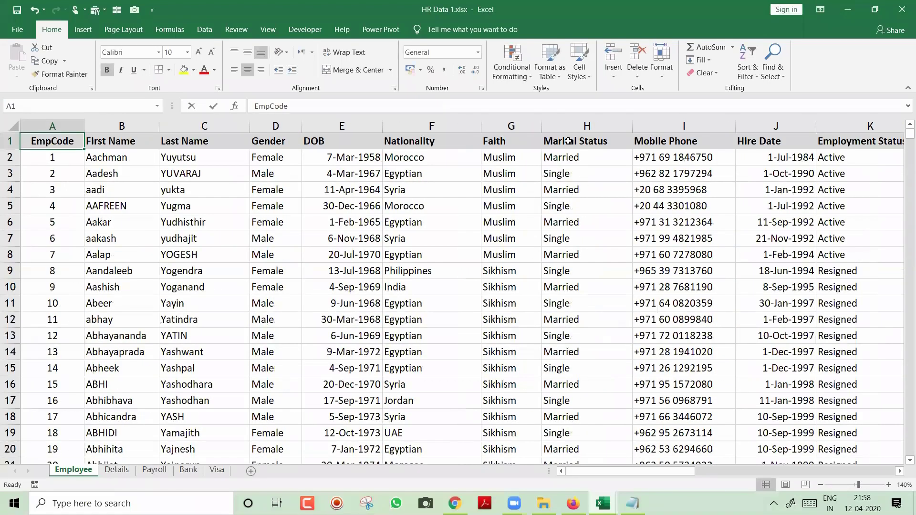
key("Right")
key("Right")
key("Right")
key("Right")
key("Right")
key("ctrl+Tab")
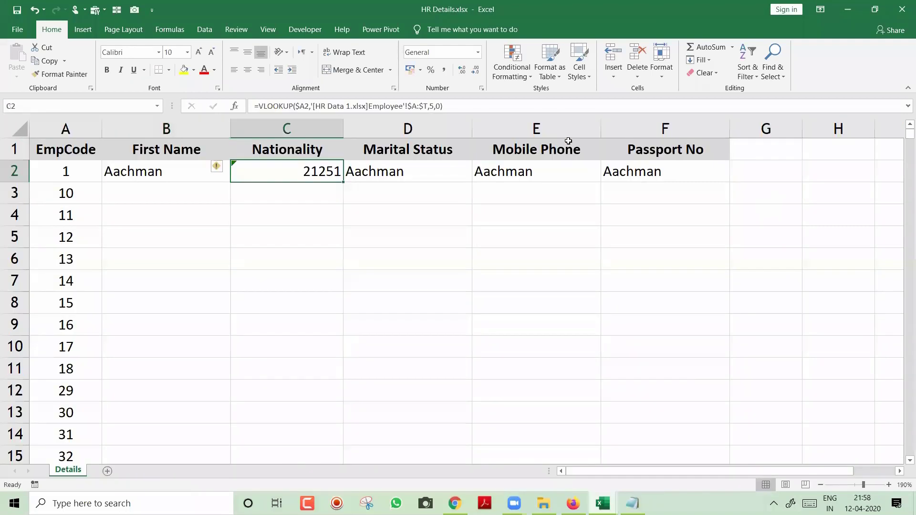
key("F2")
key("Left")
key("Left")
key("Left")
key("Left")
key("shift+Right")
type("6")
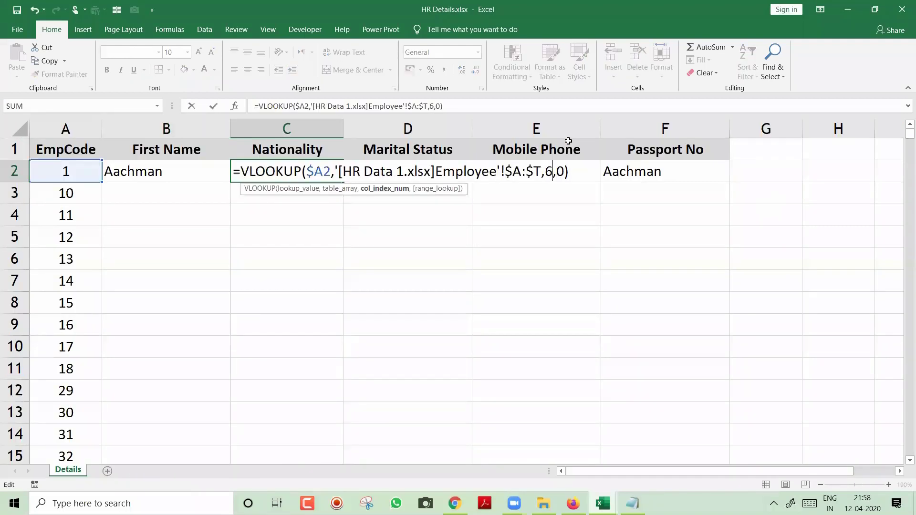
key("Return")
key("Up")
Step: Locate the Marital Status column in HR Data 1.xlsx and set the column index of the lookup in D2 to 8
key("Right")
key("ctrl+Tab")
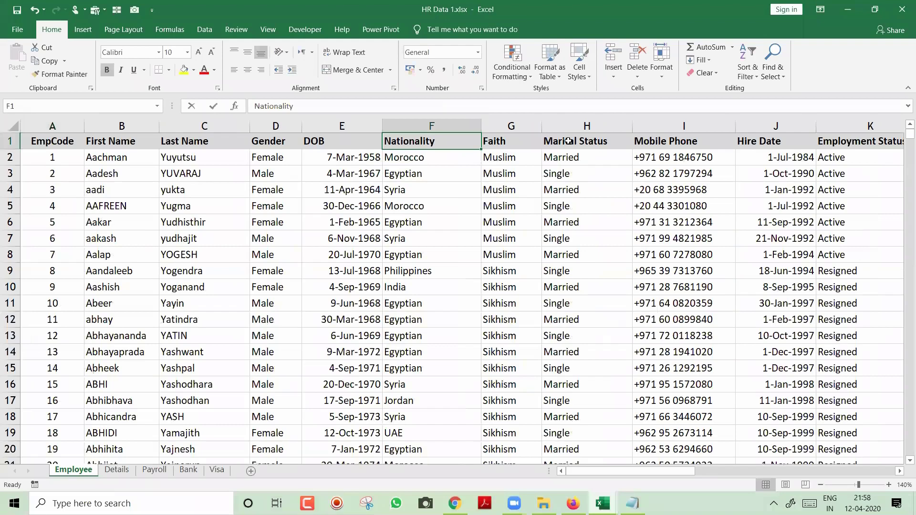
key("Right")
key("Right")
key("Right")
key("Right")
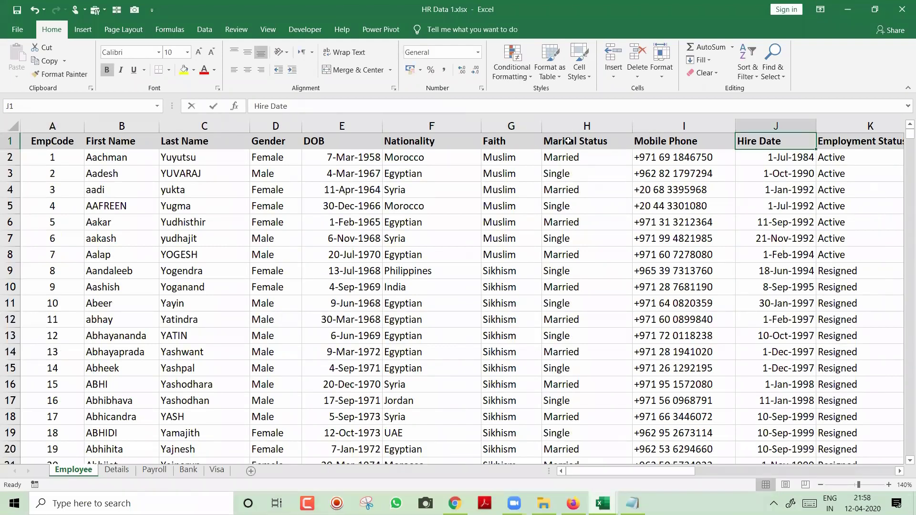
key("Left")
key("Left")
key("ctrl+Tab")
key("F2")
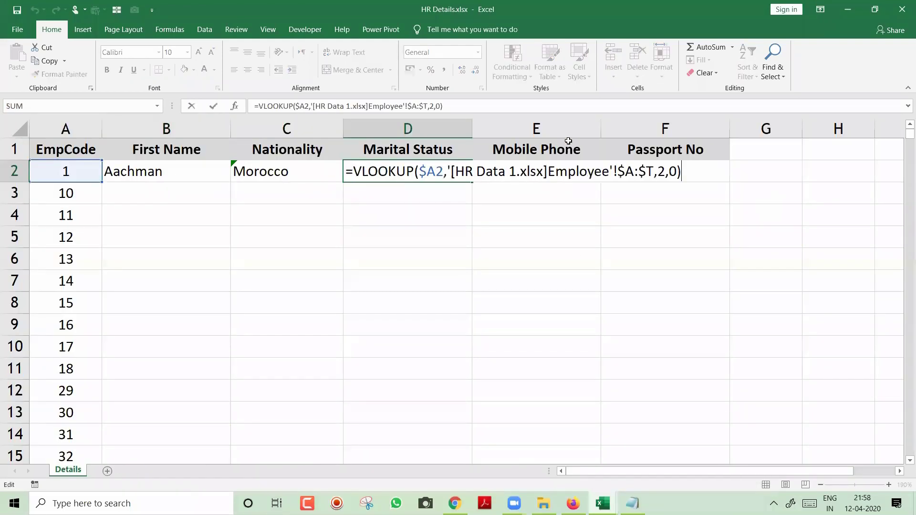
key("Left")
key("Left")
key("Left")
key("BackSpace")
type("8")
key("Return")
Step: Locate the Mobile Phone column in HR Data 1.xlsx and set the column index of the lookup in E2 to 9
key("Right")
key("Up")
key("ctrl+Tab")
key("Right")
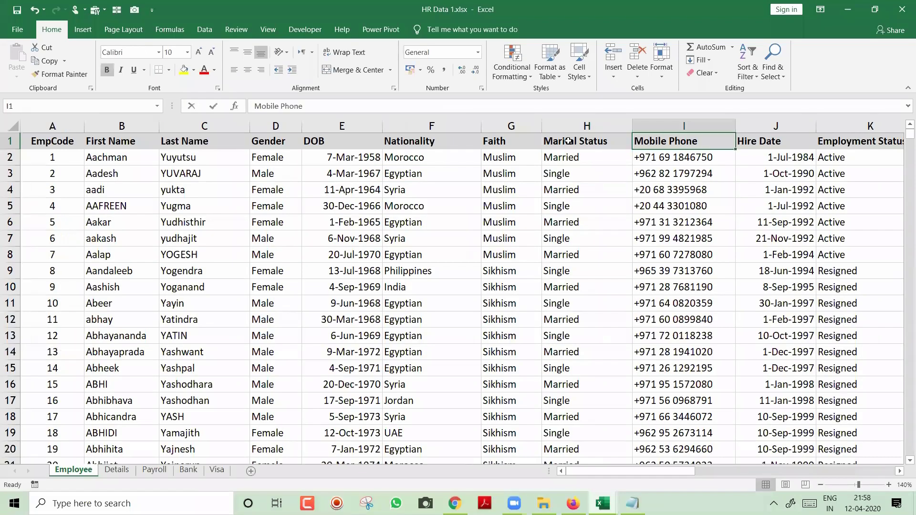
key("ctrl+Tab")
key("F2")
key("Left")
key("Left")
key("Left")
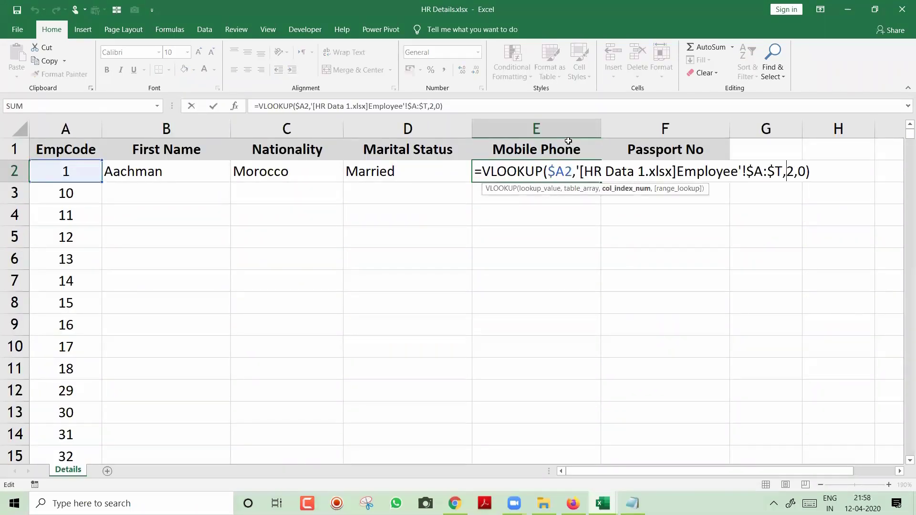
key("BackSpace")
type("9")
key("Return")
Step: Set the column index of the Passport No lookup formula in F2 to 11
key("Right")
key("Up")
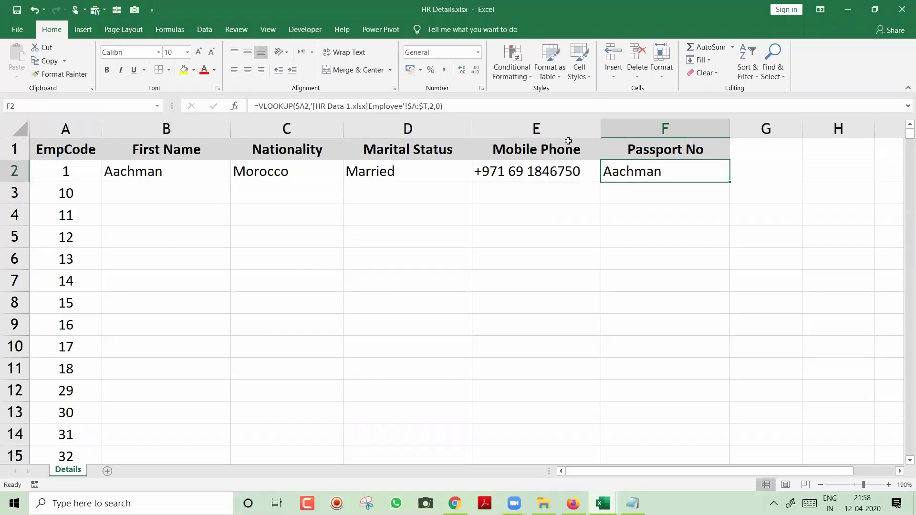
key("F2")
key("Left")
key("Left")
key("Left")
key("BackSpace")
type("11")
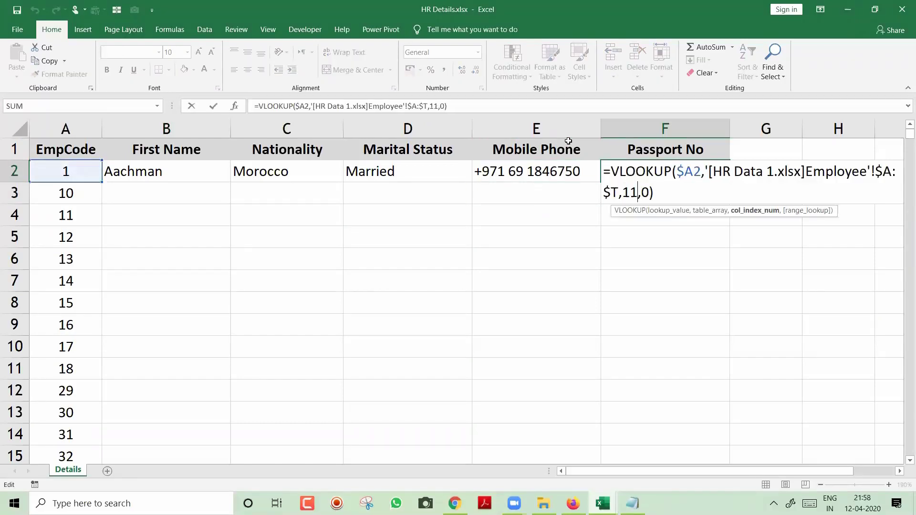
key("Return")
key("Up")
Step: Check the position of the Passport No column in HR Data 1.xlsx and set the column index of the lookup in F2 to 12
key("alt+Tab")
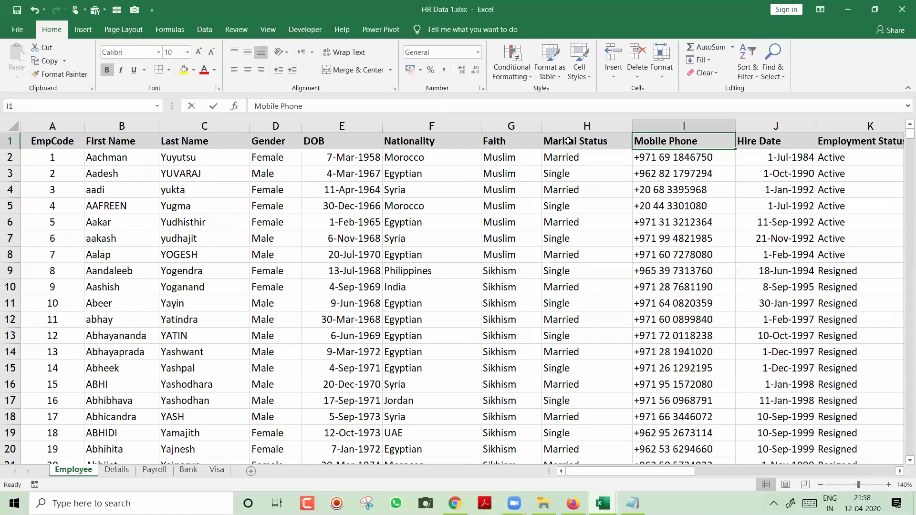
key("Right")
key("Right")
key("Right")
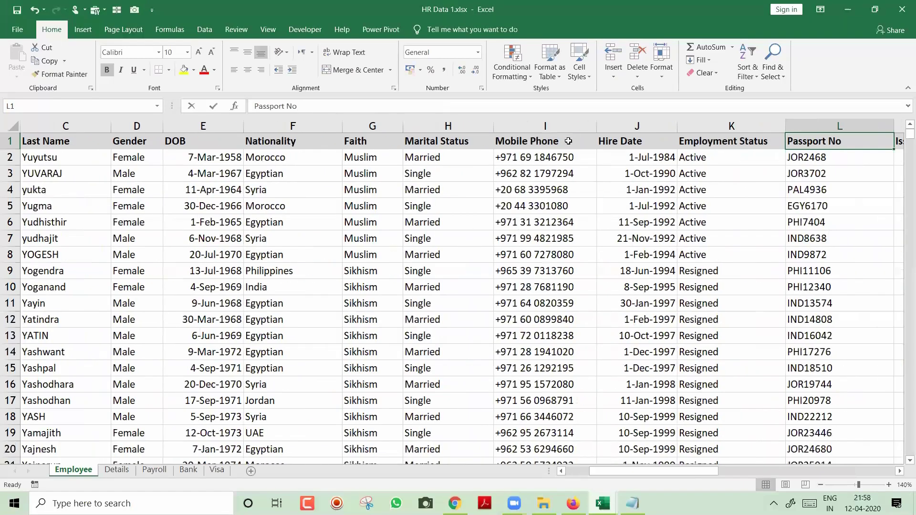
key("alt+Tab")
key("F2")
key("Left")
key("Left")
key("Left")
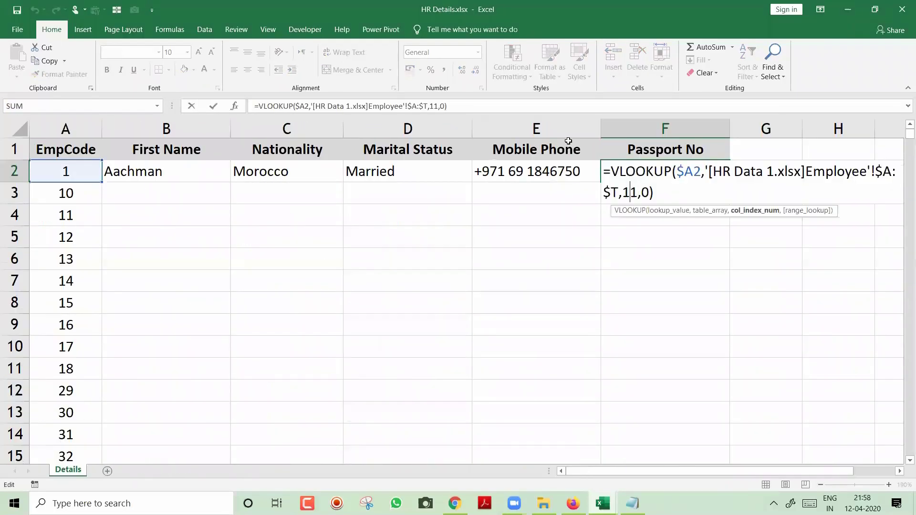
key("BackSpace")
type("2")
key("Return")
key("Up")
Step: Fill the lookup formulas in B2:F2 down all the employee rows
key("shift+Left")
key("shift+Left")
key("shift+Left")
key("shift+Left")
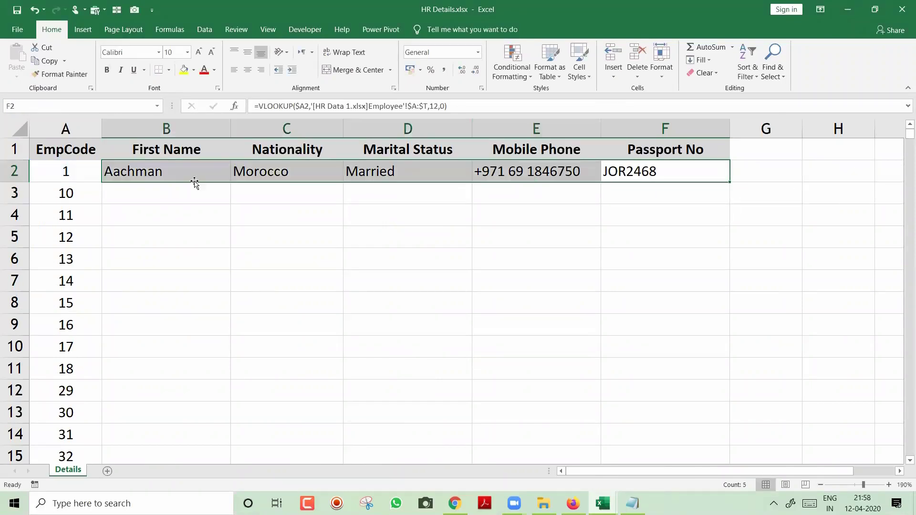
left_click(178, 174)
left_click_drag(459, 204, 673, 175)
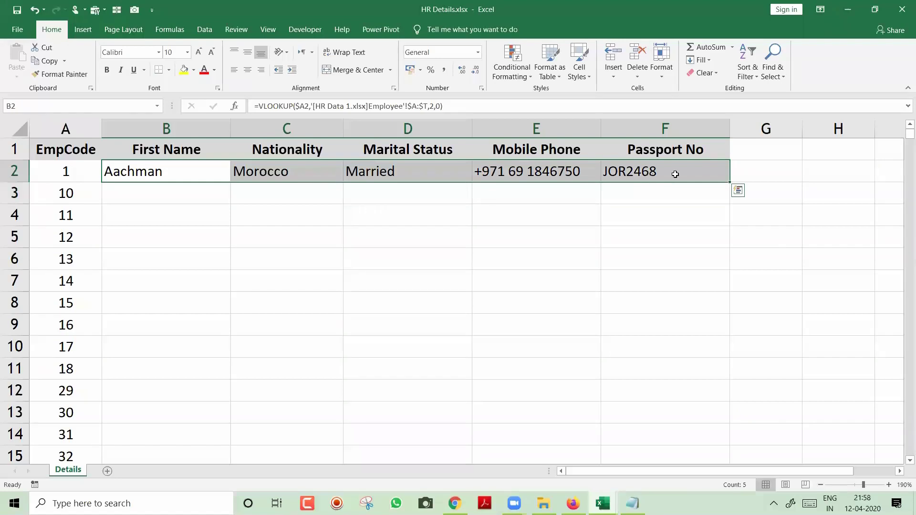
double_click(729, 182)
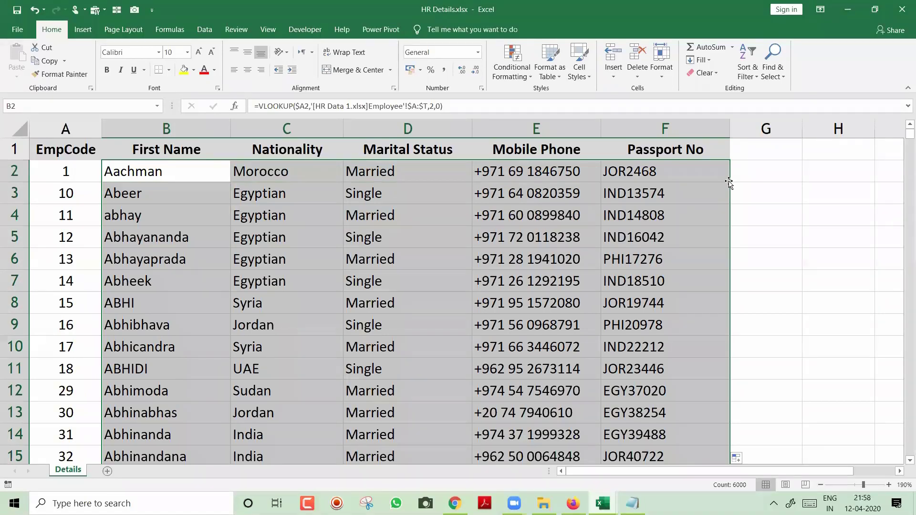
key("Left")
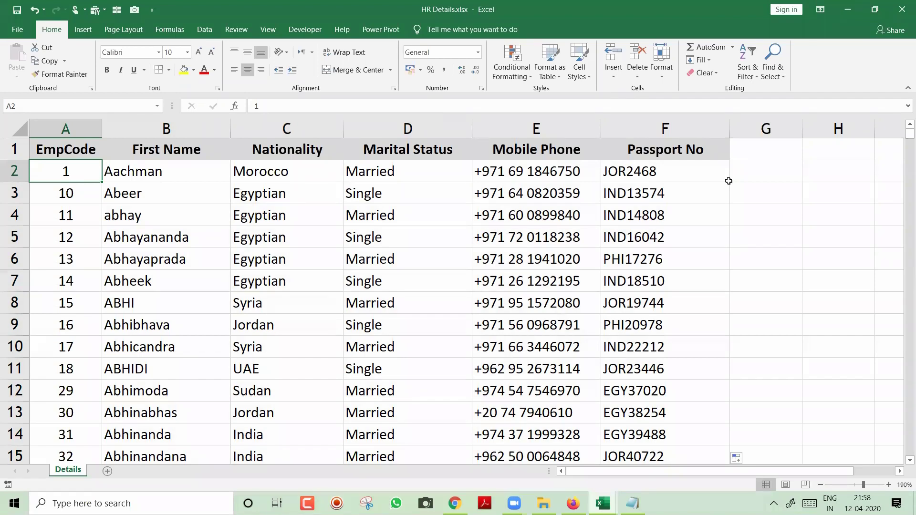
Step: Clear all lookup formulas from B2 to the last employee row in column F, leaving B2 selected
key("Right")
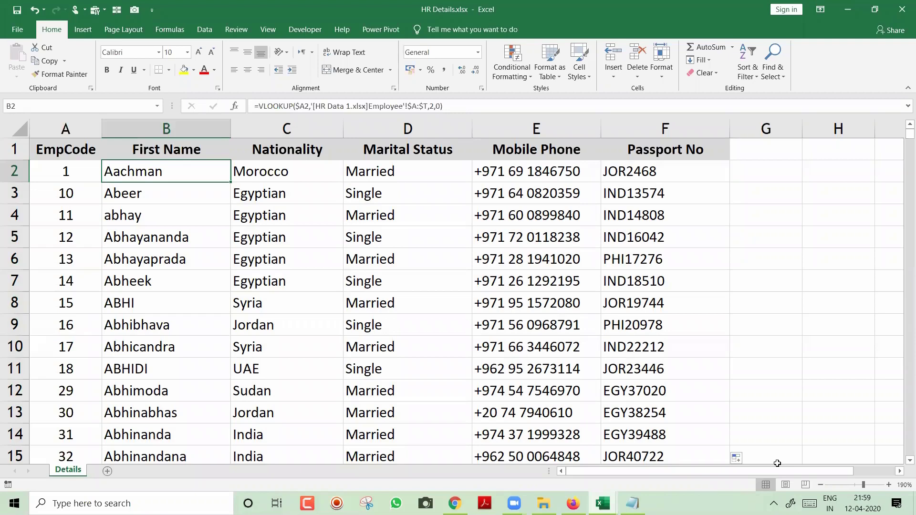
key("ctrl+Tab")
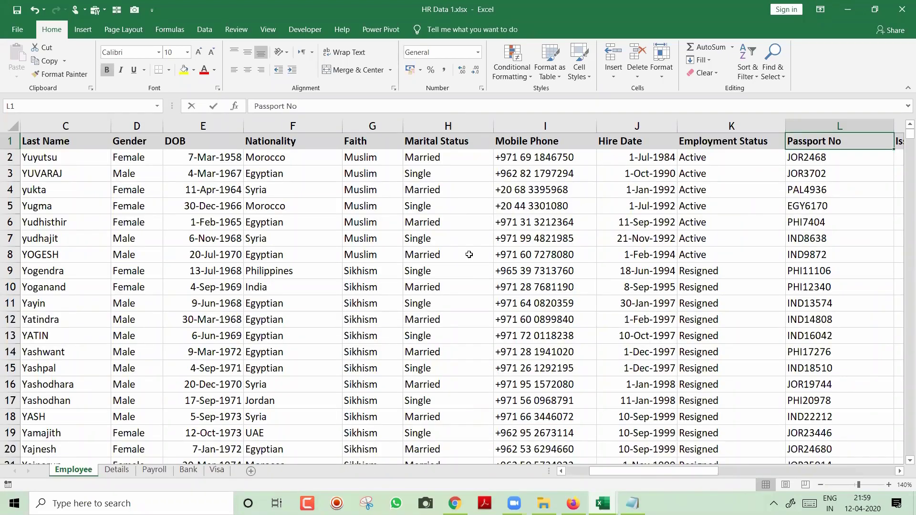
key("ctrl+Tab")
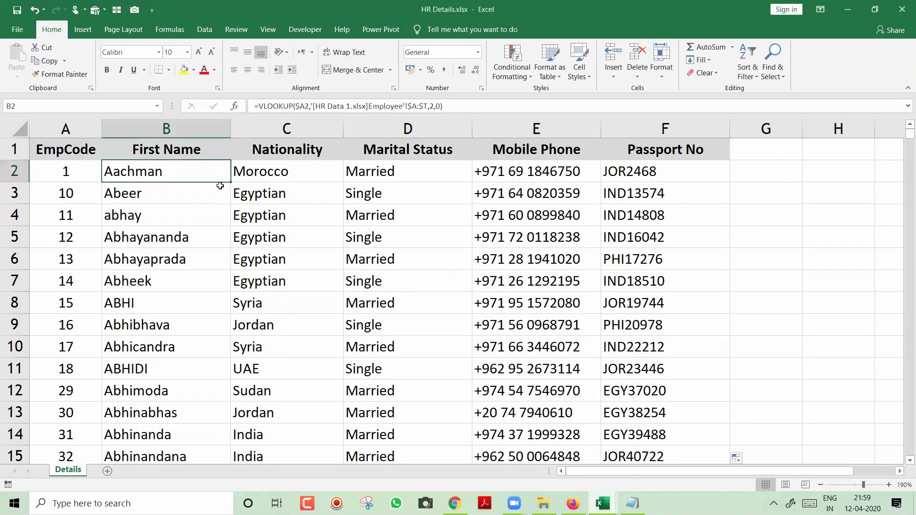
key("ctrl+shift+End")
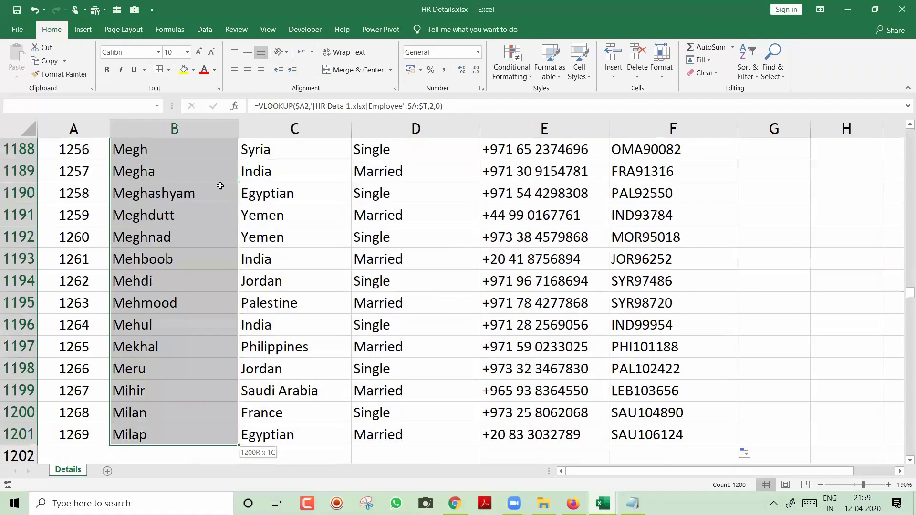
key("Delete")
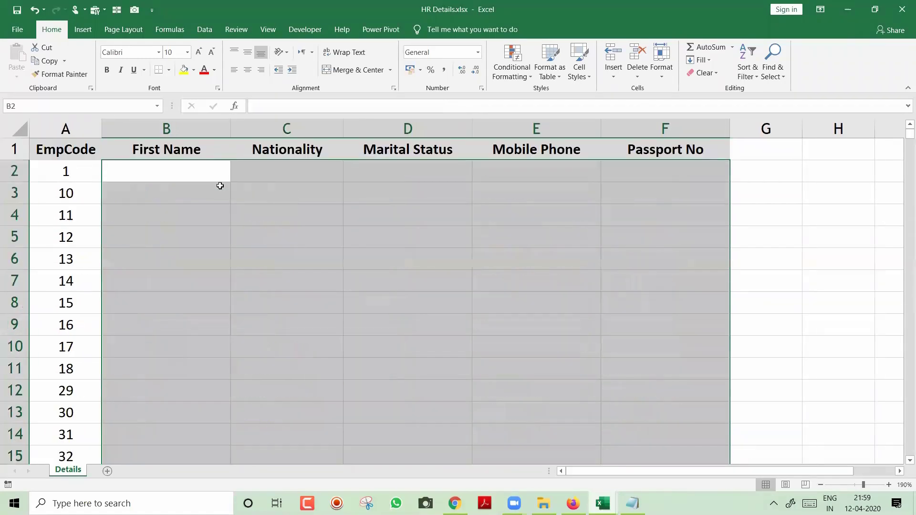
left_click(220, 184)
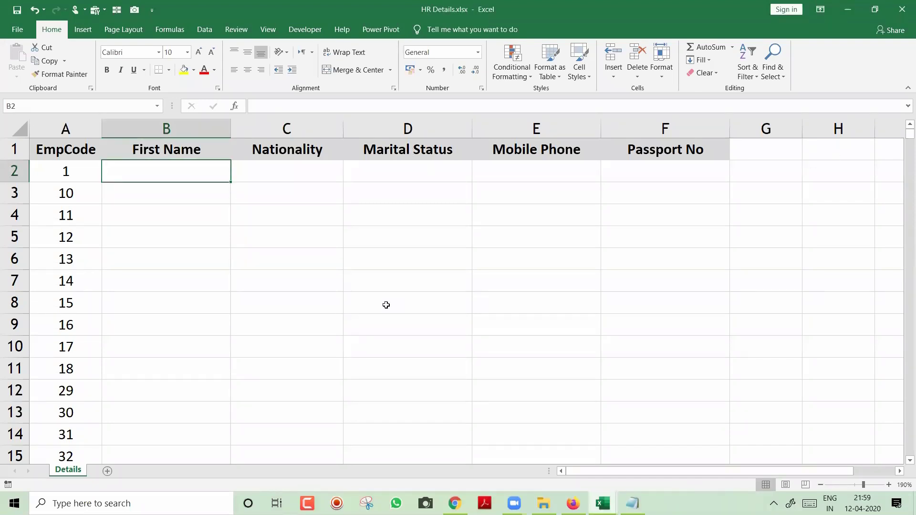
type("=v")
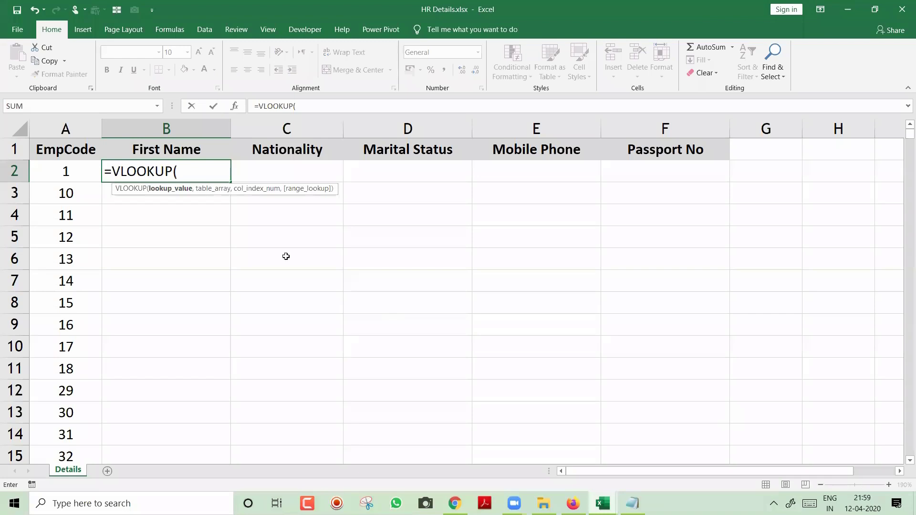
left_click(60, 171)
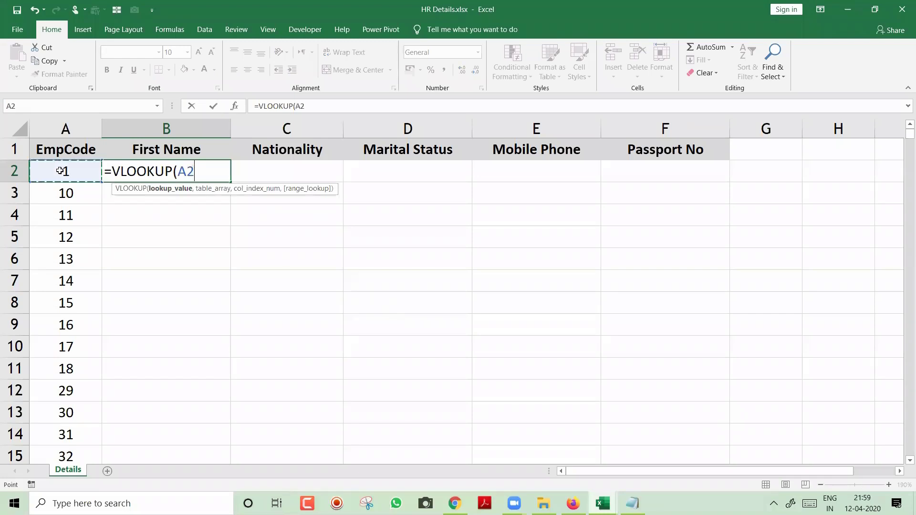
type(",")
key("ctrl+Tab")
left_click(61, 158)
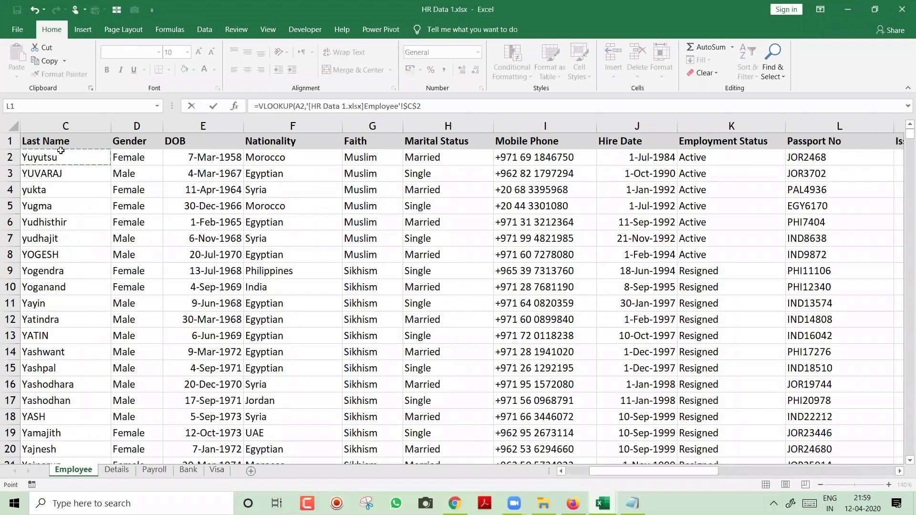
key("Left")
key("Left")
key("Up")
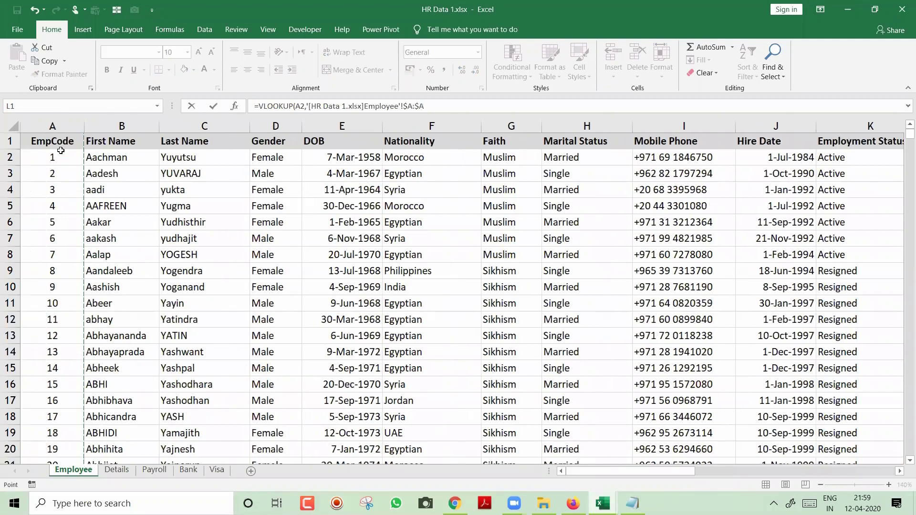
key("ctrl+Tab")
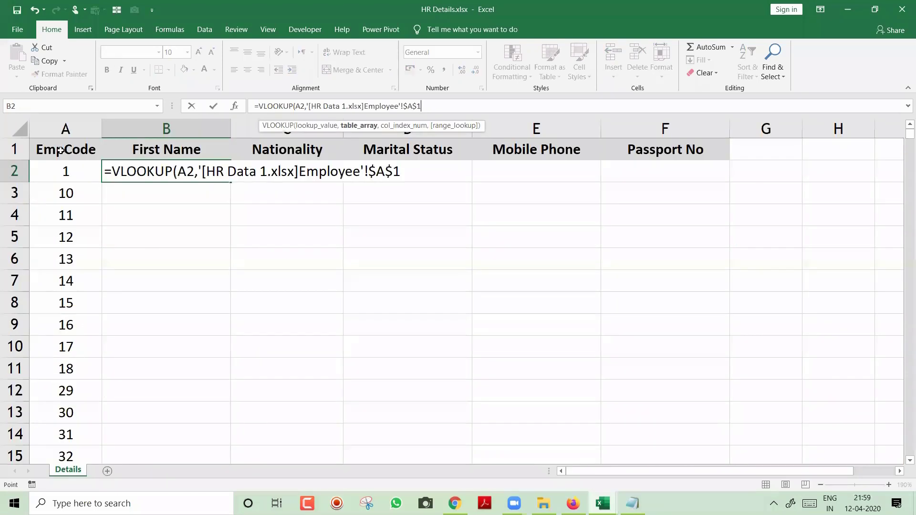
key("Escape")
Step: Enter a VLOOKUP in B2 that finds A2 in columns A:T of the Employee sheet in HR Data 1.xlsx, column index 2, exact match 0
type("=VLOOKUP(")
key("Left")
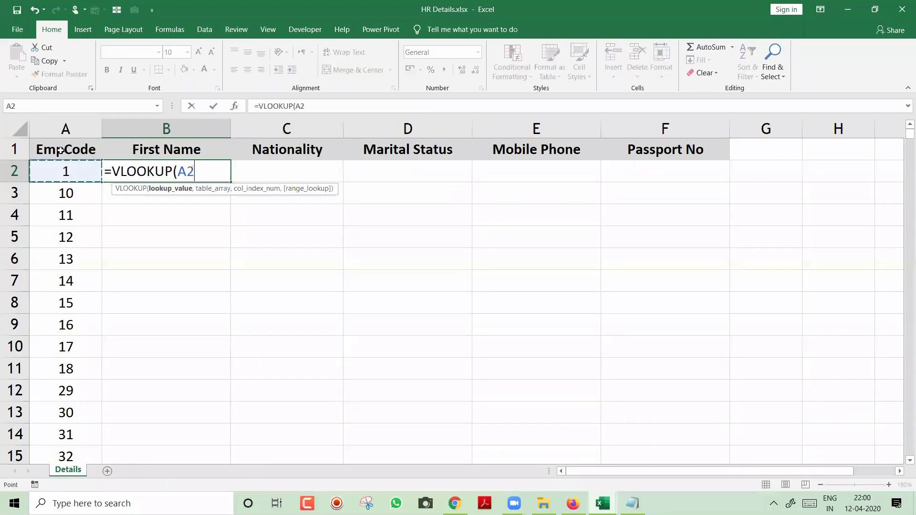
type(",")
key("ctrl+Tab")
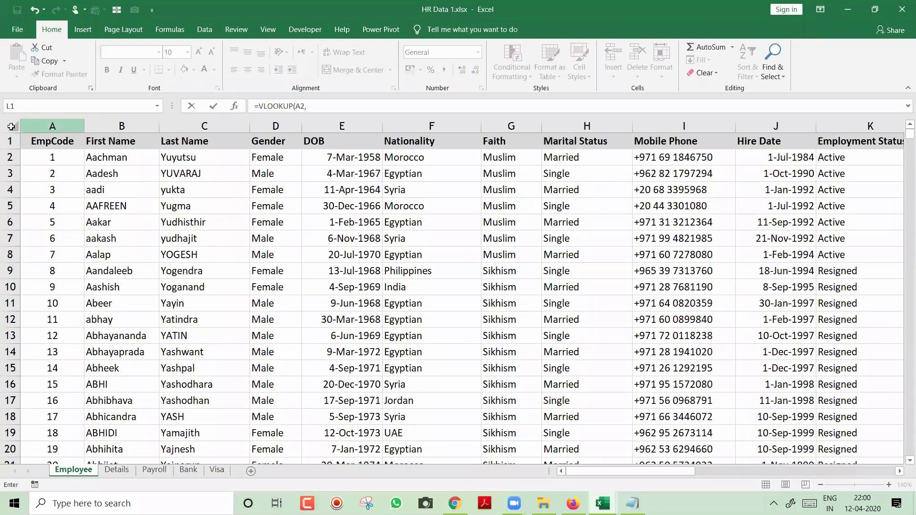
left_click(51, 123)
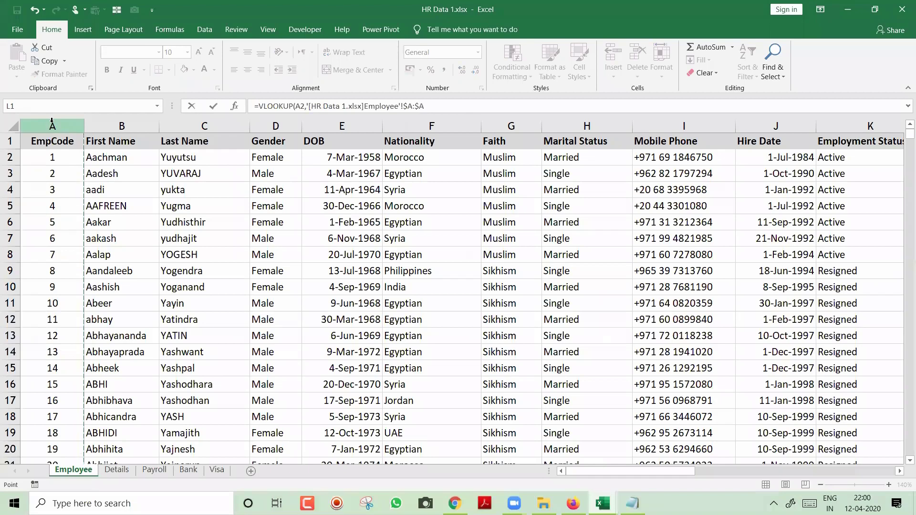
key("ctrl+shift+Right")
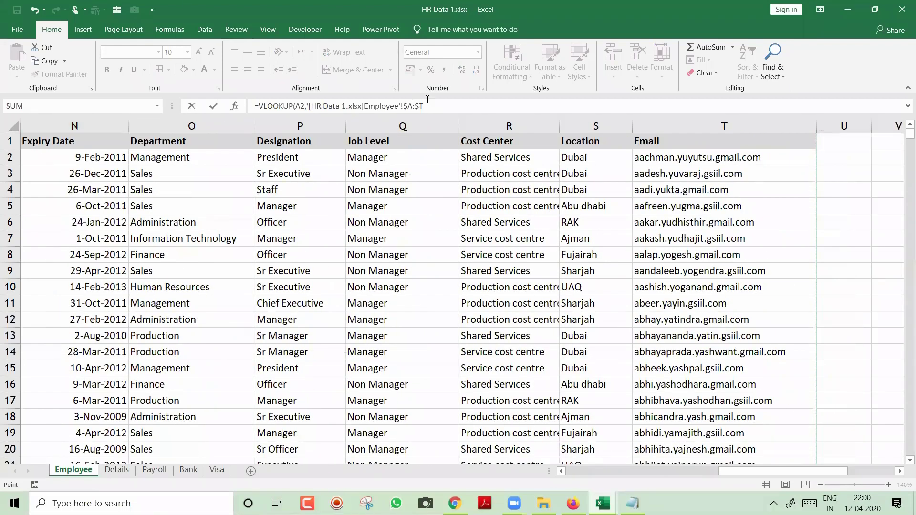
left_click(476, 103)
type(",")
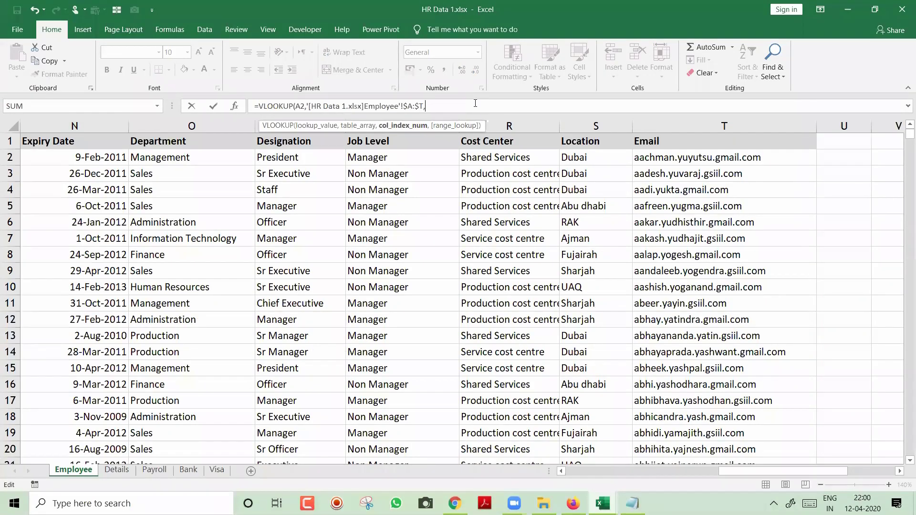
type("2,0")
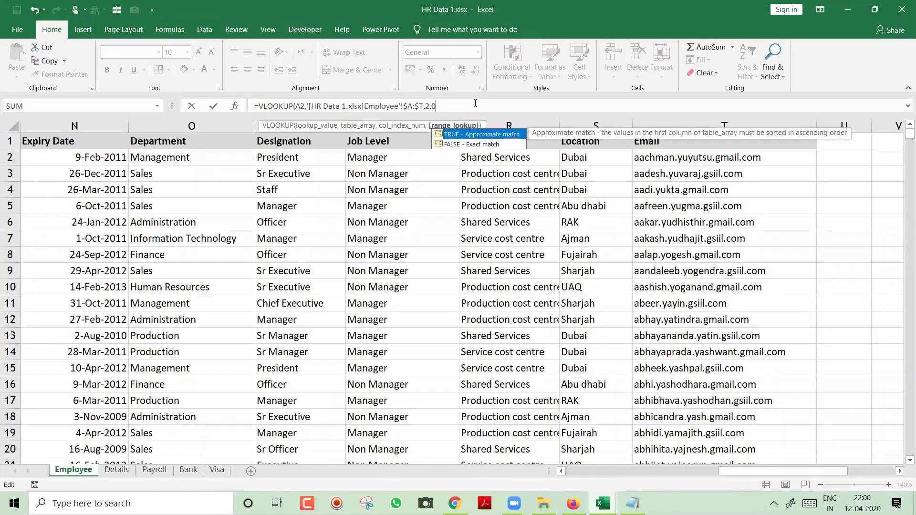
key("Return")
key("Up")
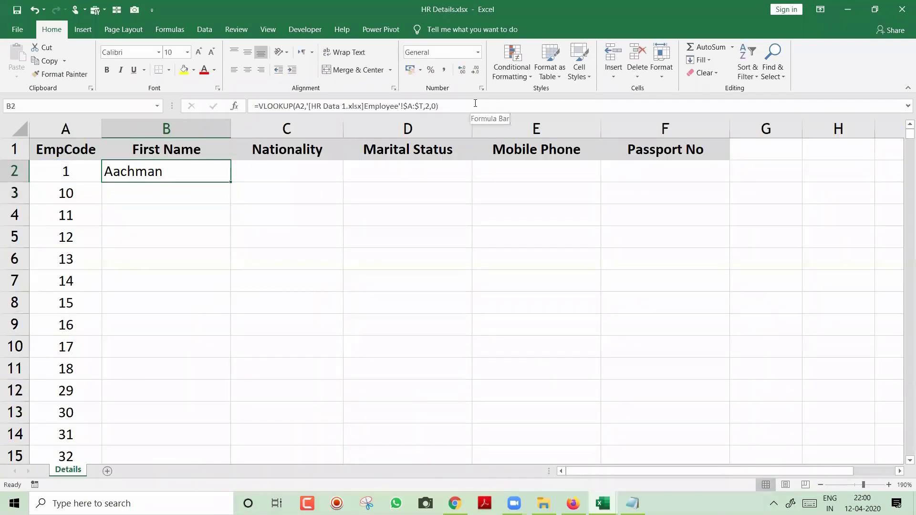
Step: Lock the column of the lookup value in the B2 formula by changing it to $A2
key("F2")
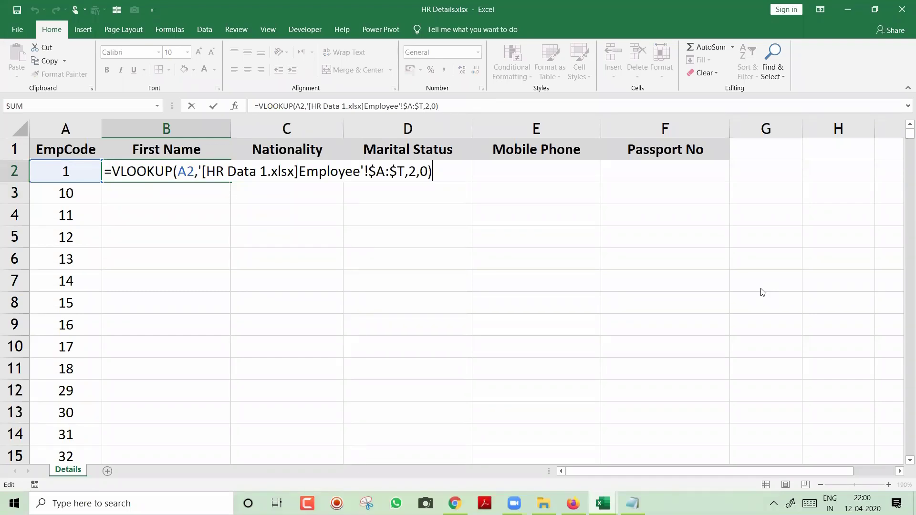
key("ctrl+Tab")
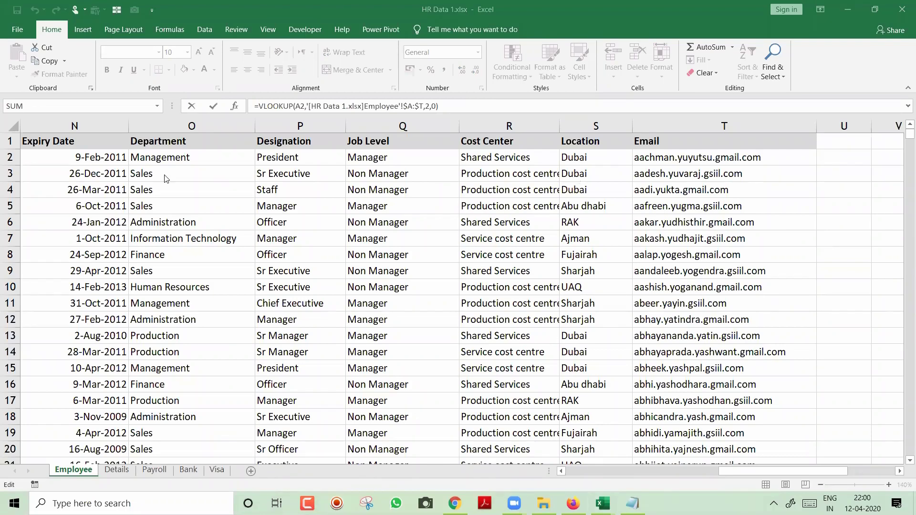
key("alt+Tab")
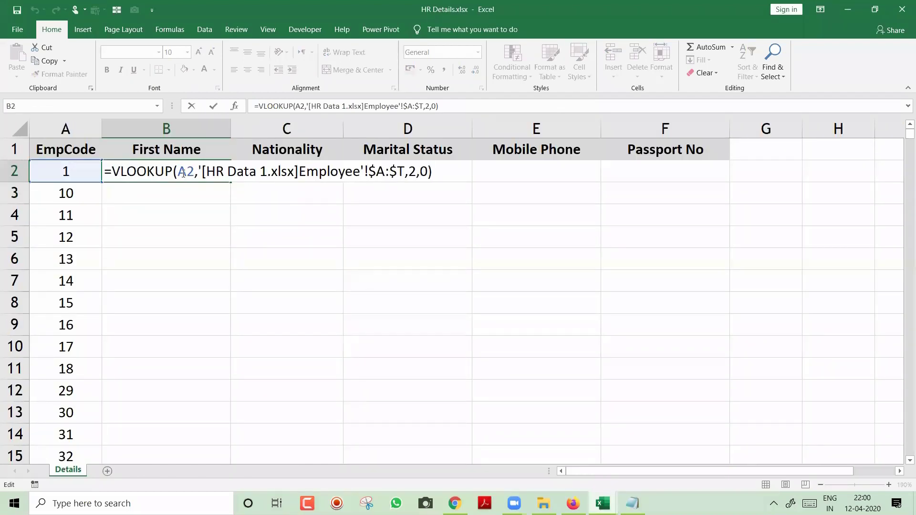
left_click(178, 174)
type("$")
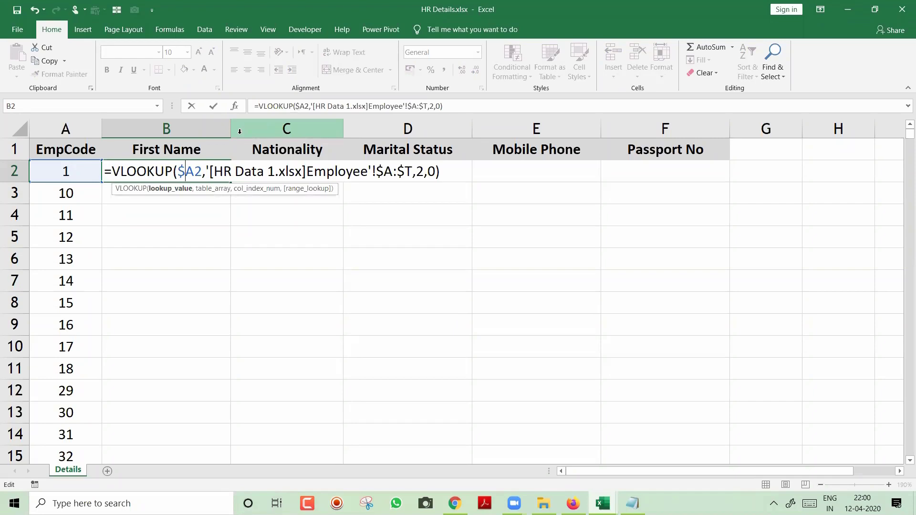
key("Return")
key("Up")
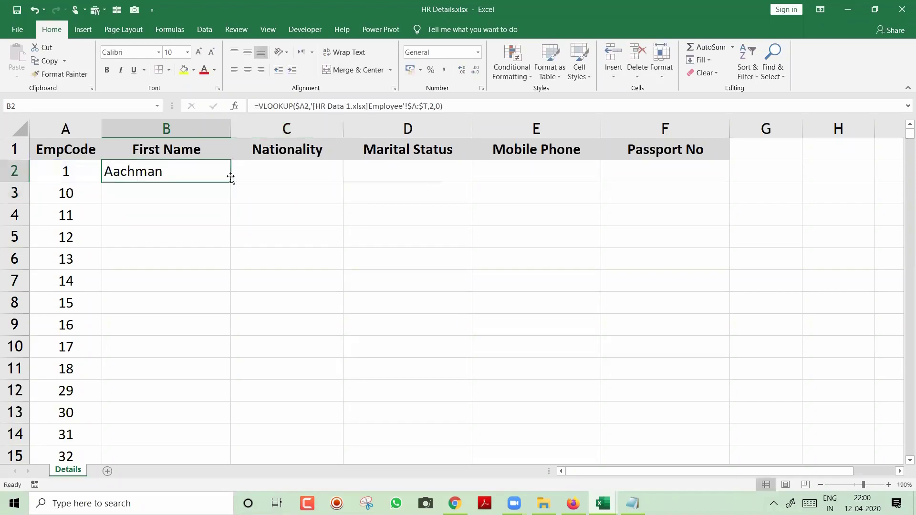
Step: Fill the First Name lookup formula from B2 across to the Passport No column in F2
left_click_drag(231, 181, 716, 188)
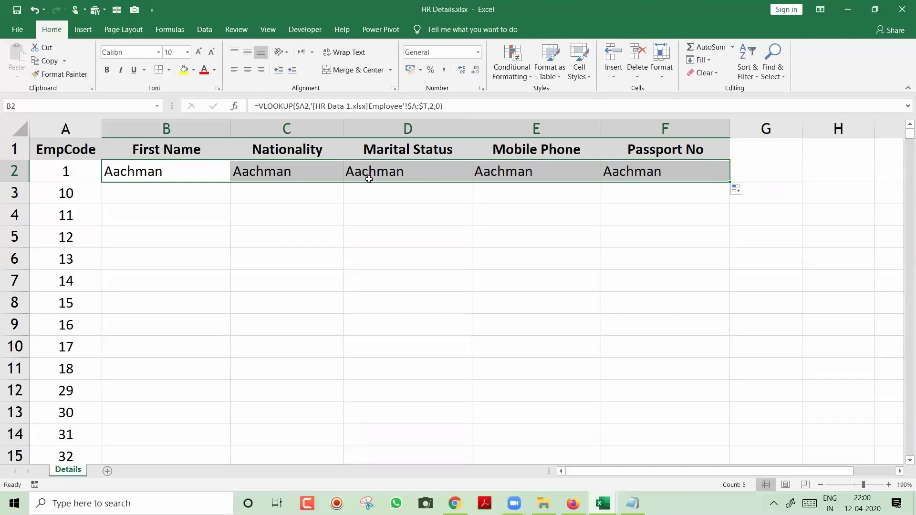
key("shift+BackSpace")
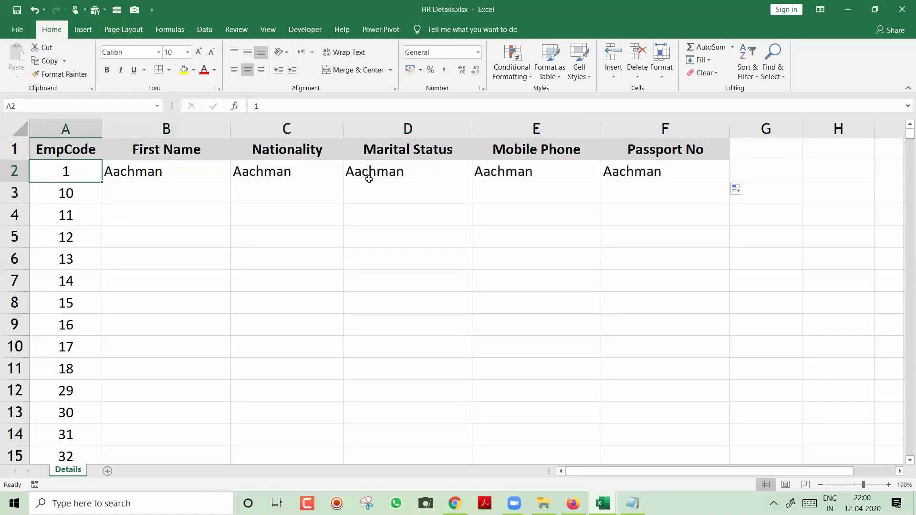
key("F2")
key("Escape")
Step: Set the column index of the Nationality lookup formula in C2 to 6
key("Right")
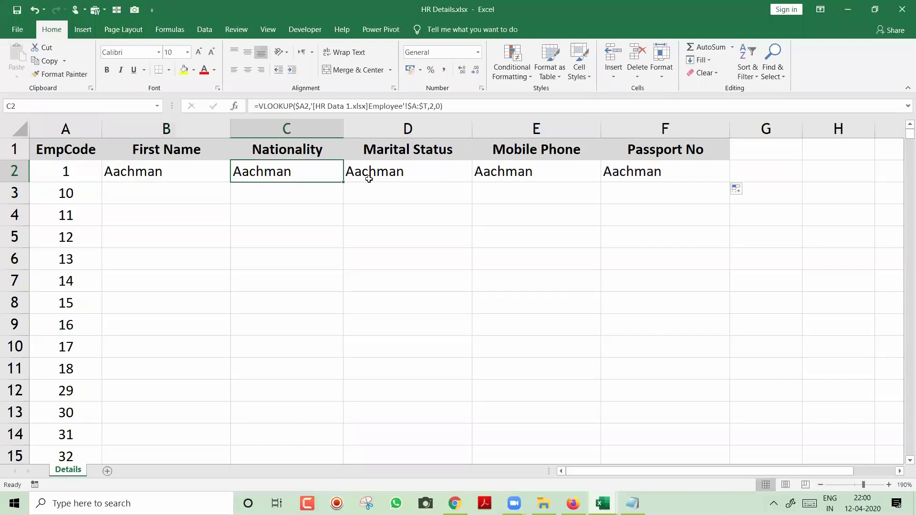
key("F2")
key("Left")
key("Left")
key("Left")
key("shift+Right")
type("6")
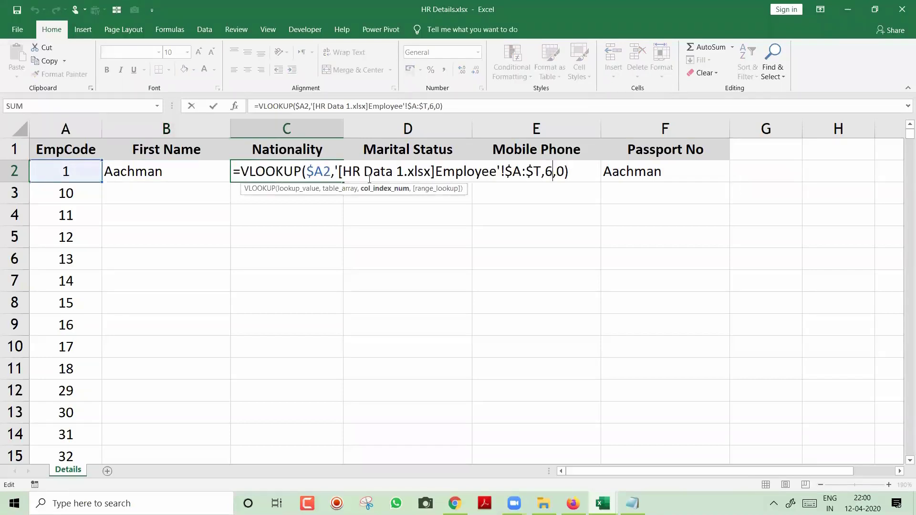
key("Return")
Step: Set the column index of the Marital Status lookup formula in D2 to 8
key("Up")
key("Right")
key("F2")
key("Left")
key("Left")
key("Left")
key("Left")
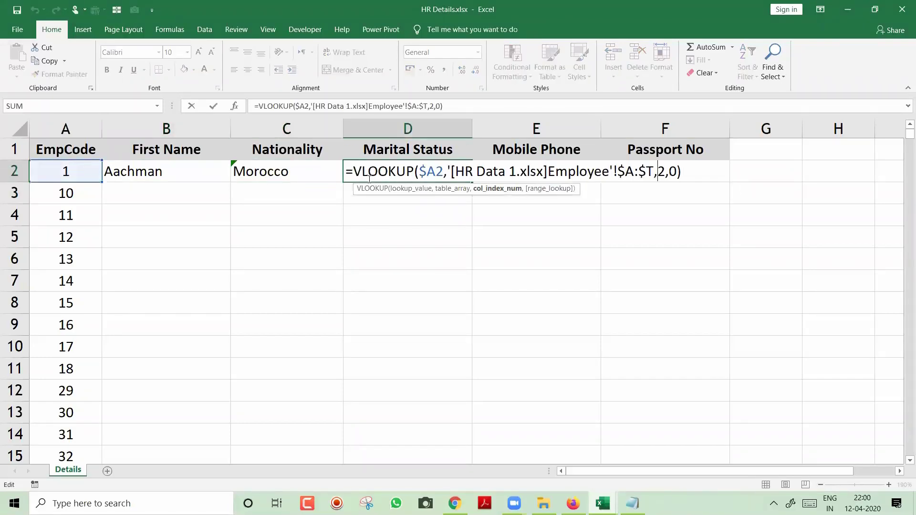
key("shift+Right")
type("8")
key("Return")
Step: Set the column index of the Mobile Phone lookup formula in E2 to 9
key("Up")
key("Right")
key("F2")
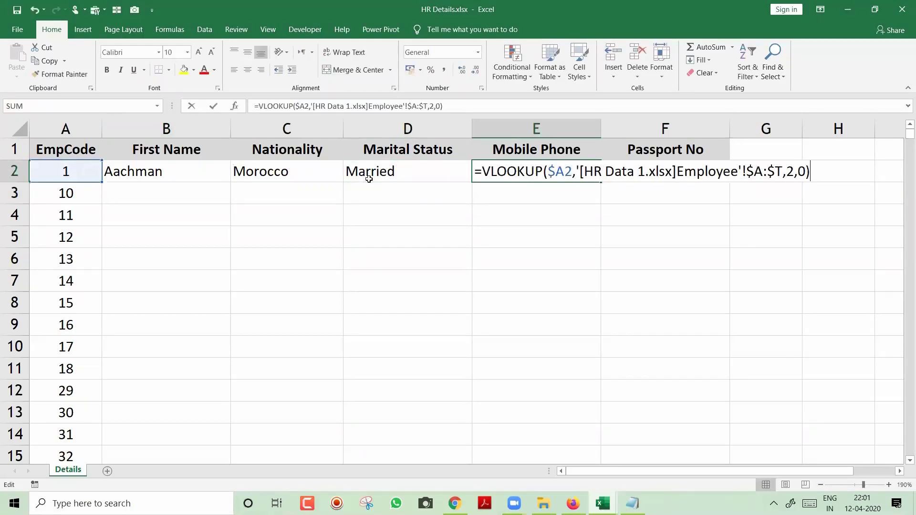
key("Left")
key("Left")
key("Left")
key("Left")
key("shift+Right")
type("9")
key("Return")
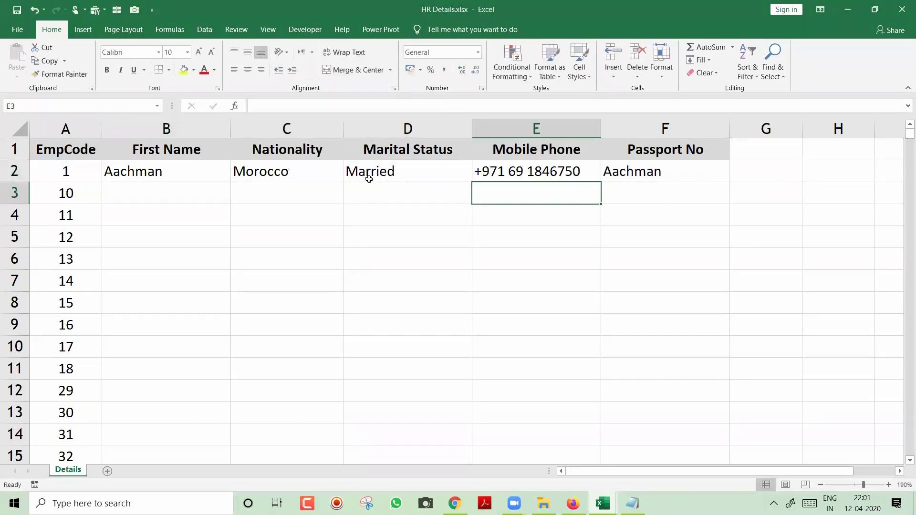
Step: Set the column index of the Passport No lookup formula in F2 to 12
key("Up")
key("Right")
key("F2")
key("Left")
key("Left")
key("Left")
key("Left")
key("shift+Right")
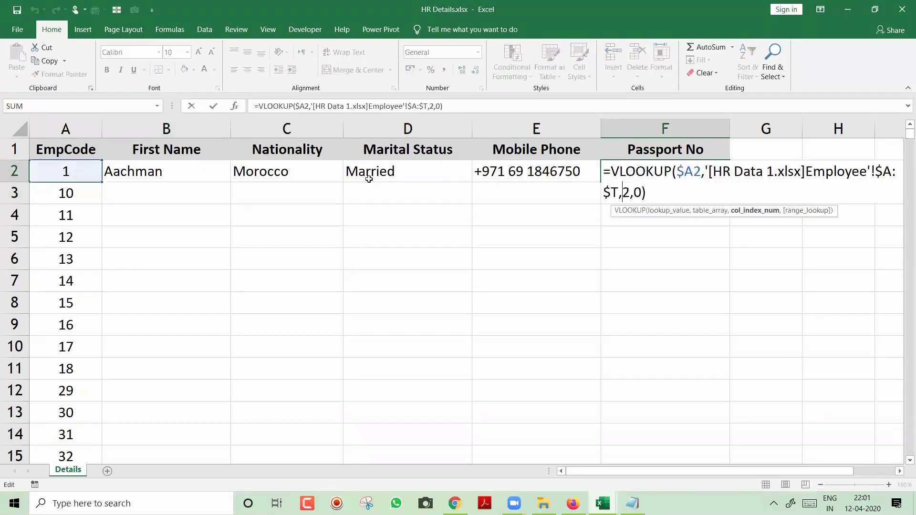
type("12")
key("Return")
Step: Fill the rebuilt lookup formulas in B2:F2 down all the employee rows
key("Up")
key("shift+Left")
key("shift+Left")
key("shift+Left")
key("shift+Left")
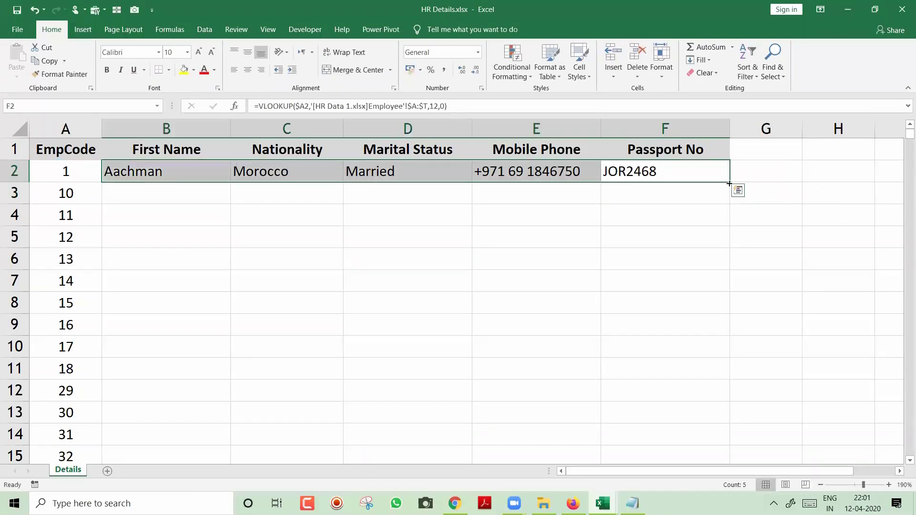
double_click(725, 182)
Step: Inspect the arguments of the First Name lookup formula in B2 without changing them
left_click(182, 174)
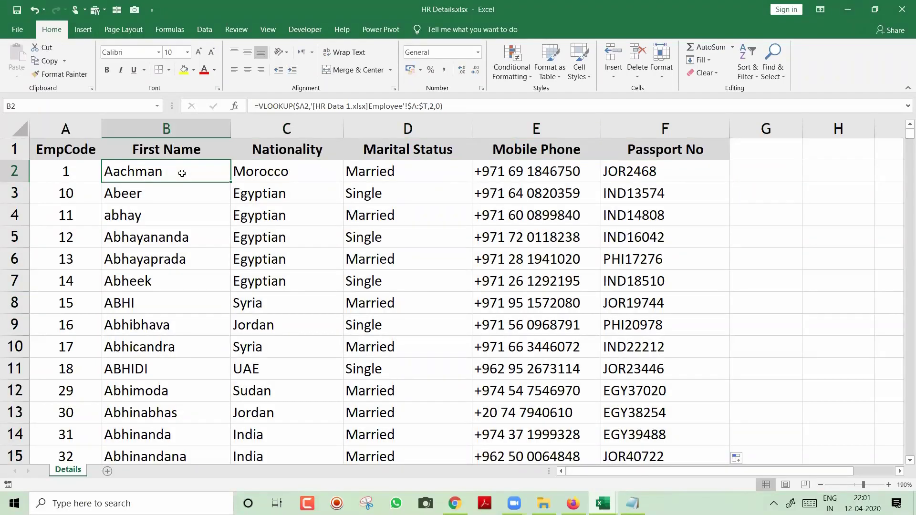
key("F2")
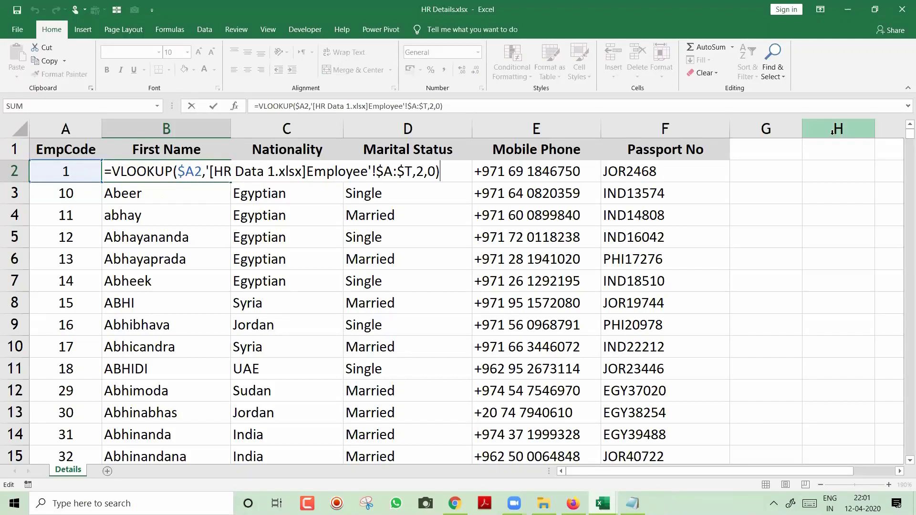
key("alt+Tab")
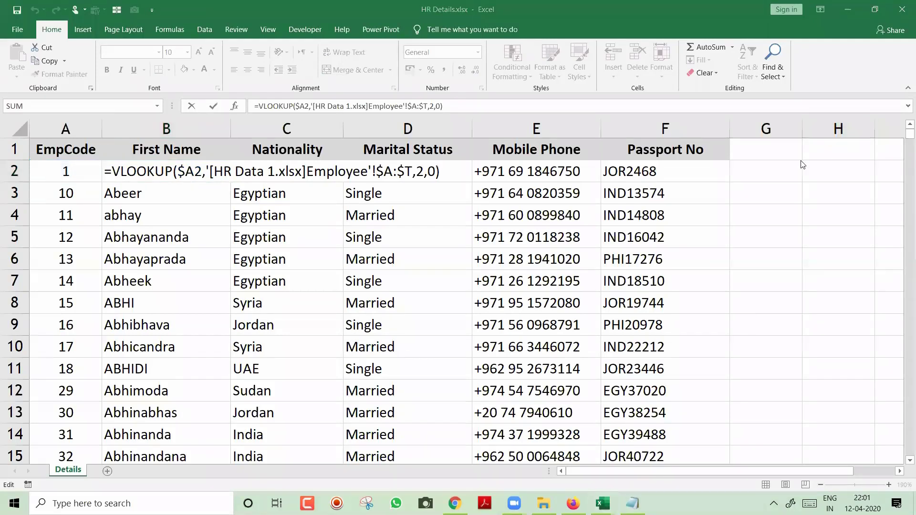
left_click(238, 236)
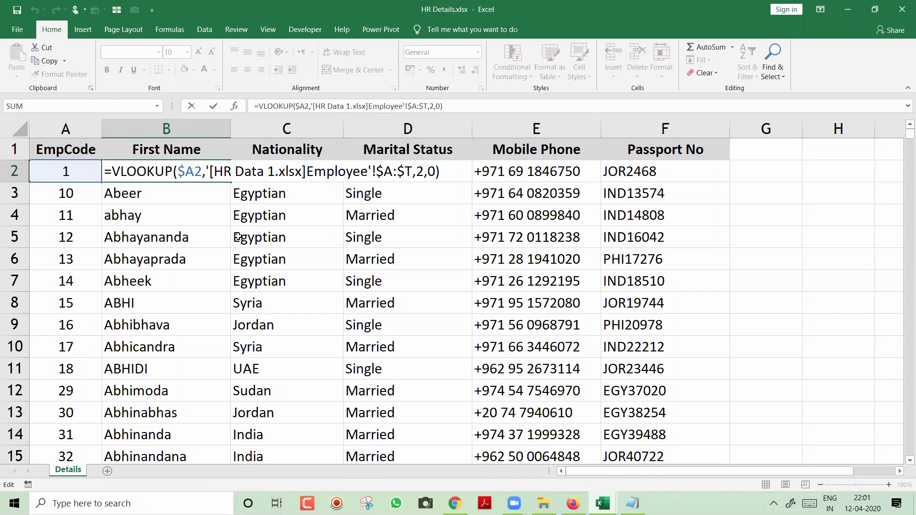
key("ctrl+Return")
key("F2")
key("ctrl+Return")
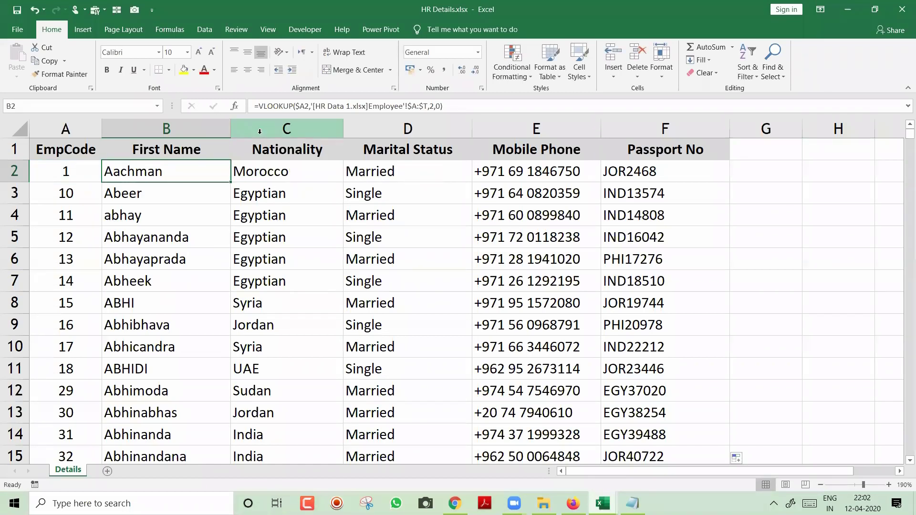
Step: Examine the table array of the B2 formula, selecting its [HR Data 1.xlsx] workbook reference
key("F2")
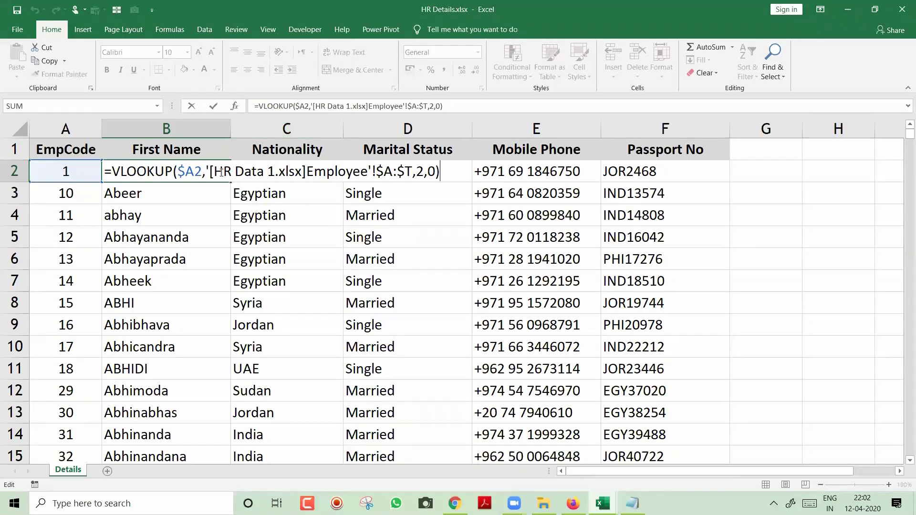
left_click_drag(209, 172, 308, 173)
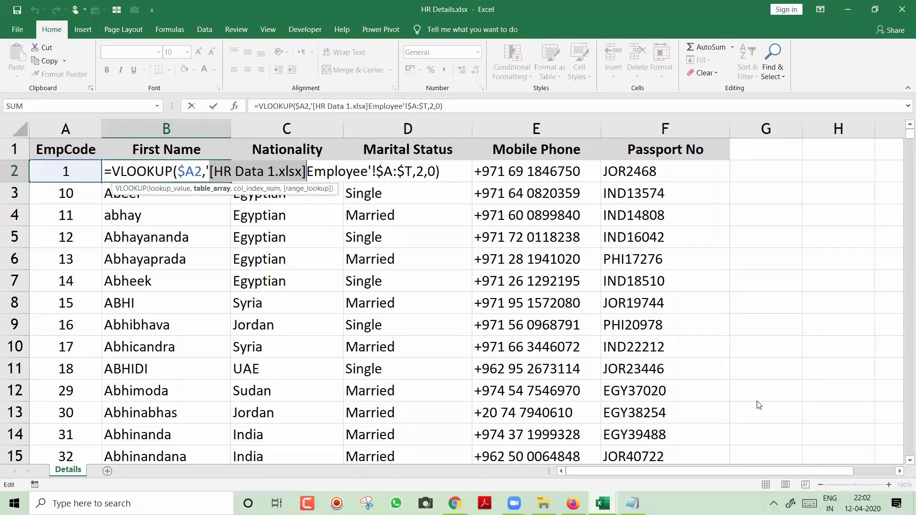
key("alt+Tab")
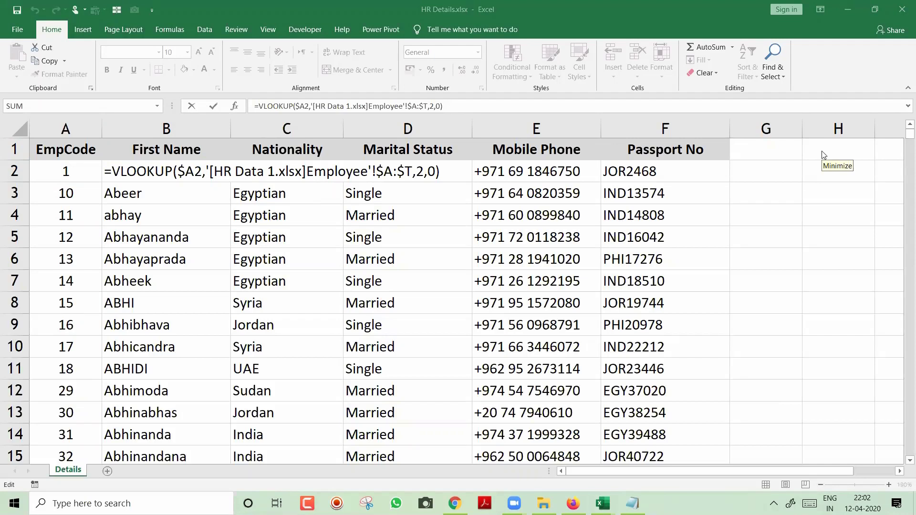
key("alt+Tab")
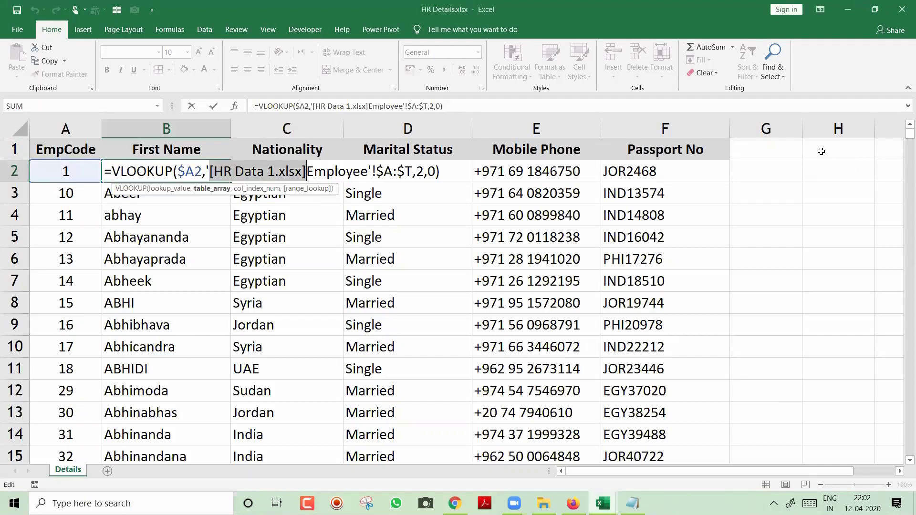
Step: Review the VLOOKUP formulas in the First Name and Nationality cells B2 and C2 without changing them
key("ctrl+Return")
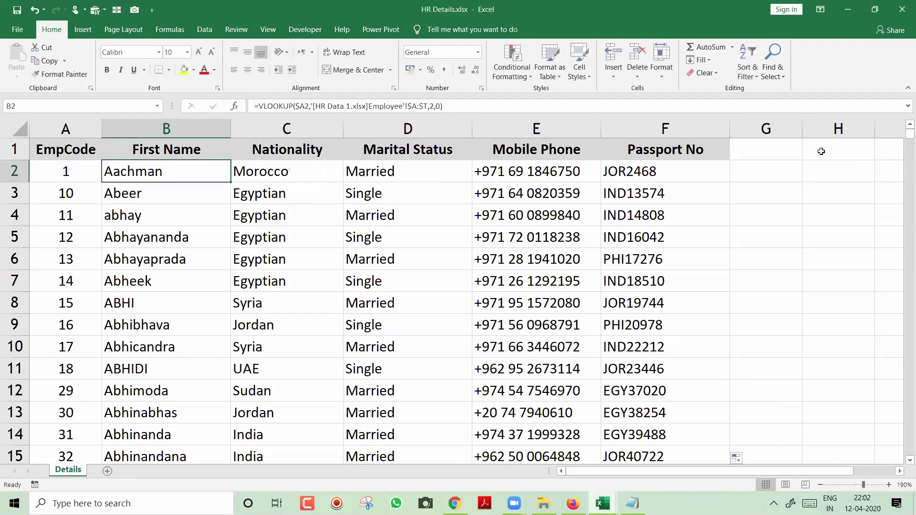
key("F2")
key("Escape")
key("Right")
key("F2")
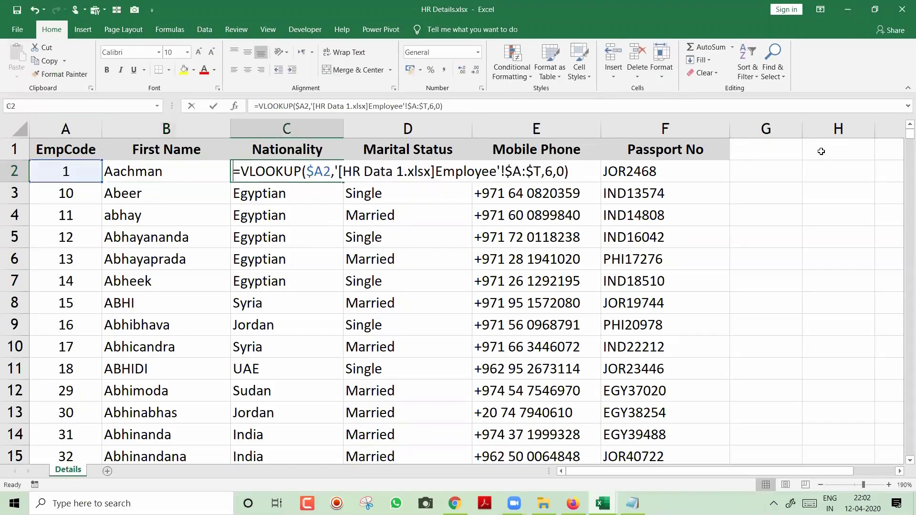
key("Escape")
Step: Copy columns B to F and paste them over themselves as values only, replacing the lookup formulas
key("Left")
key("ctrl+space")
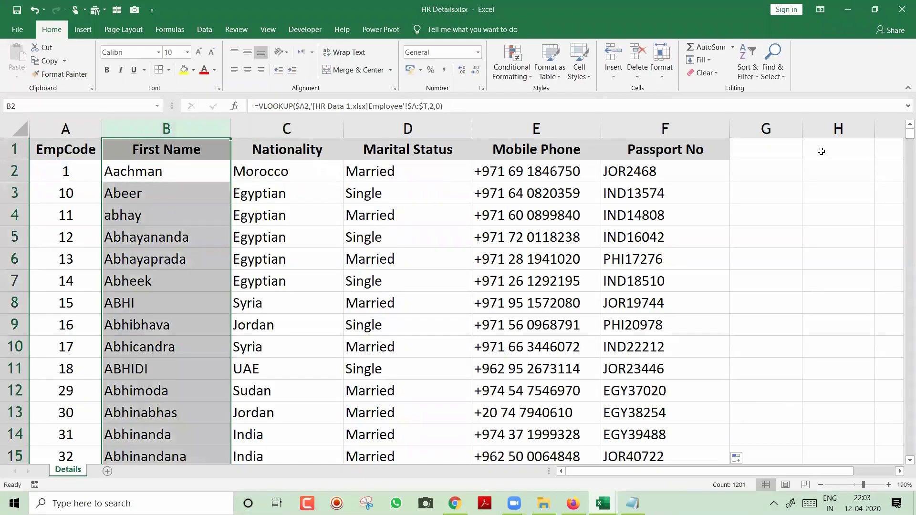
key("shift+Right")
key("shift+Right")
key("shift+Right")
key("shift+Right")
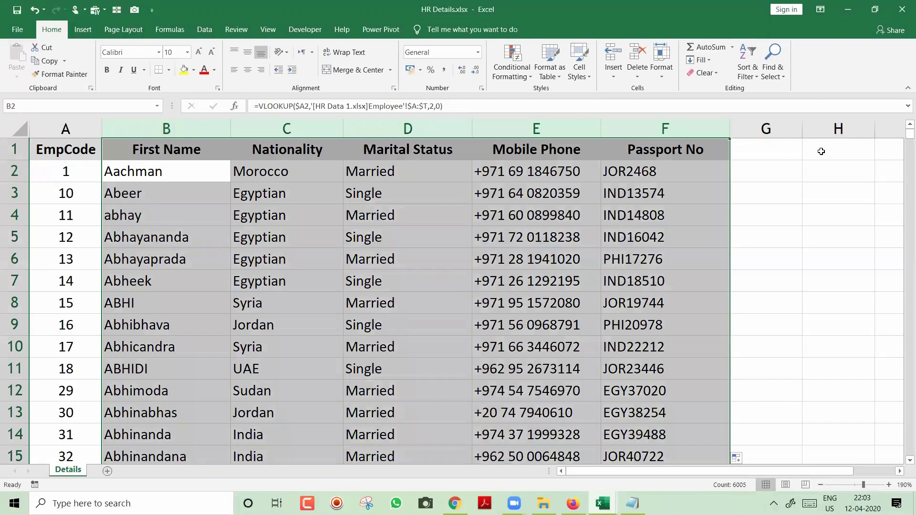
key("ctrl+c")
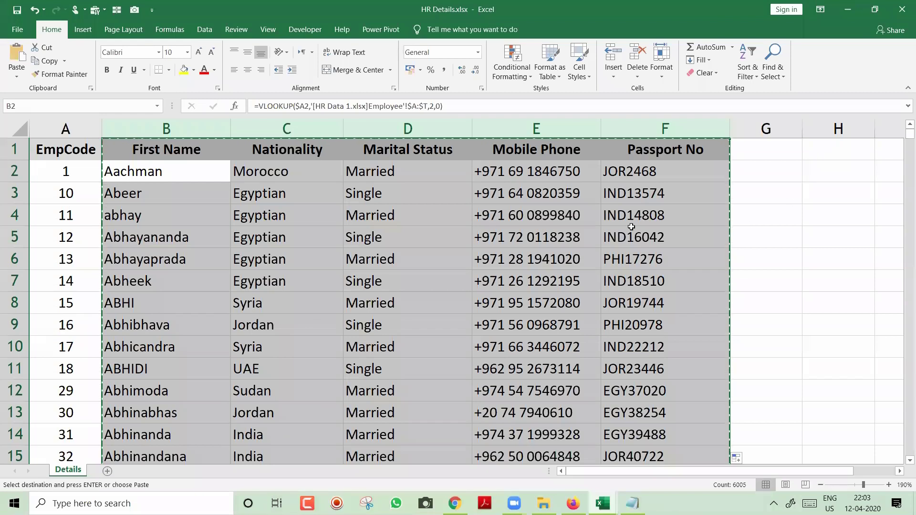
right_click(196, 176)
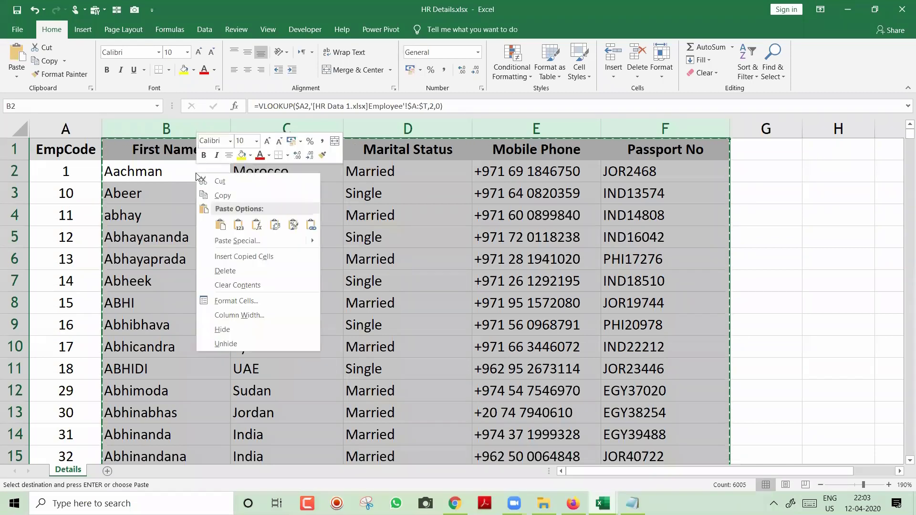
left_click(239, 228)
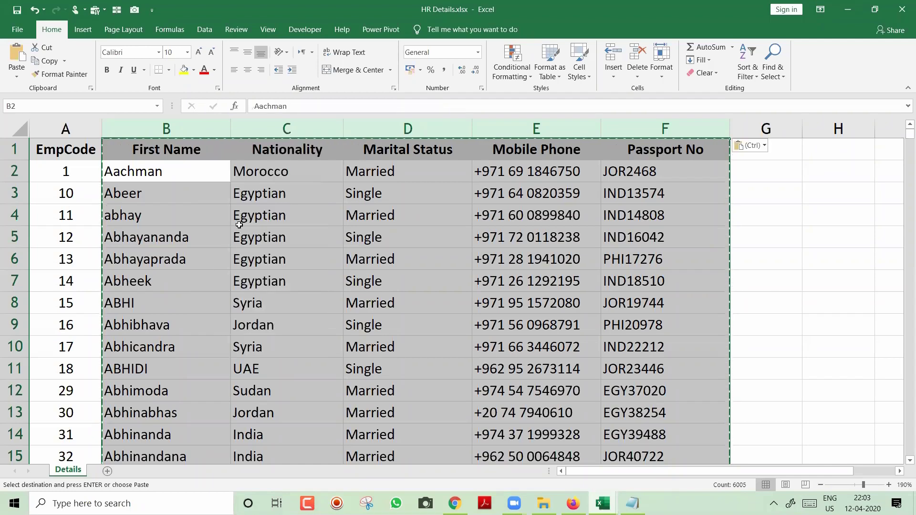
key("Escape")
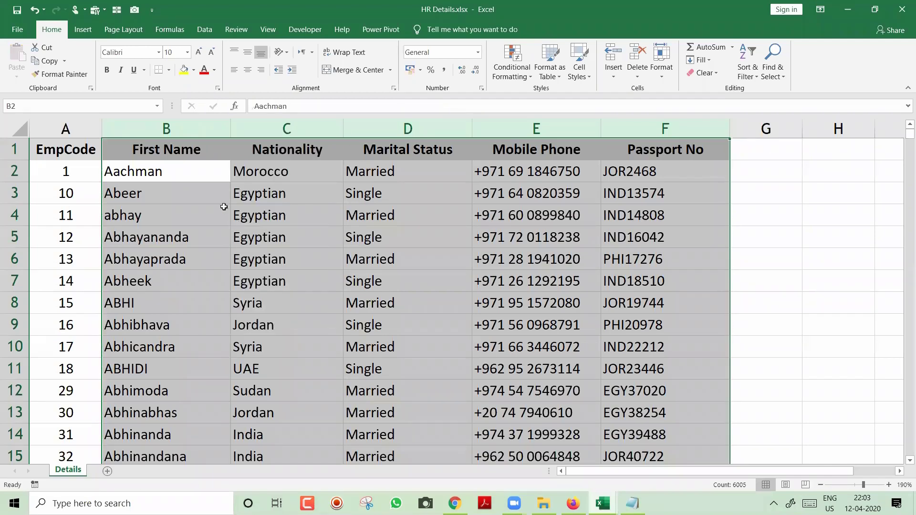
Step: Check the pasted cells in the First Name, Nationality and Marital Status columns, and view the Employee sheet of HR Data 1.xlsx
left_click(207, 189)
left_click(285, 178)
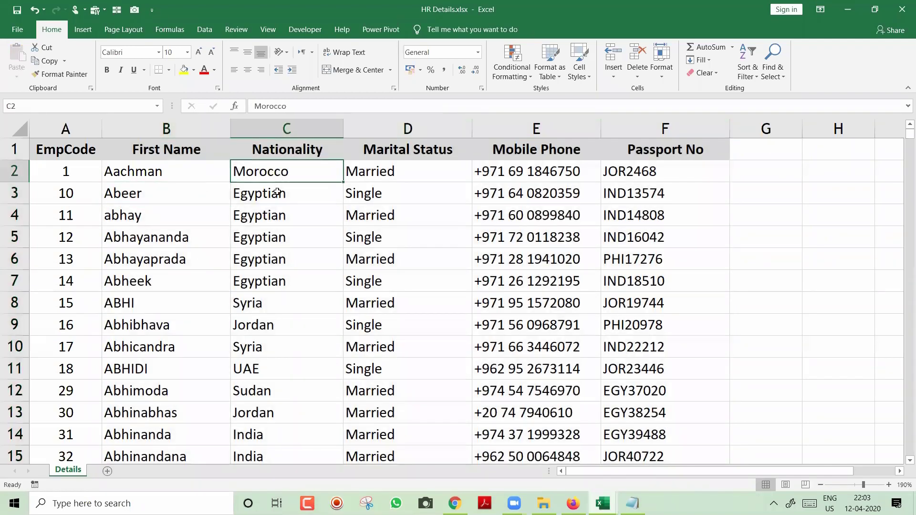
left_click(282, 186)
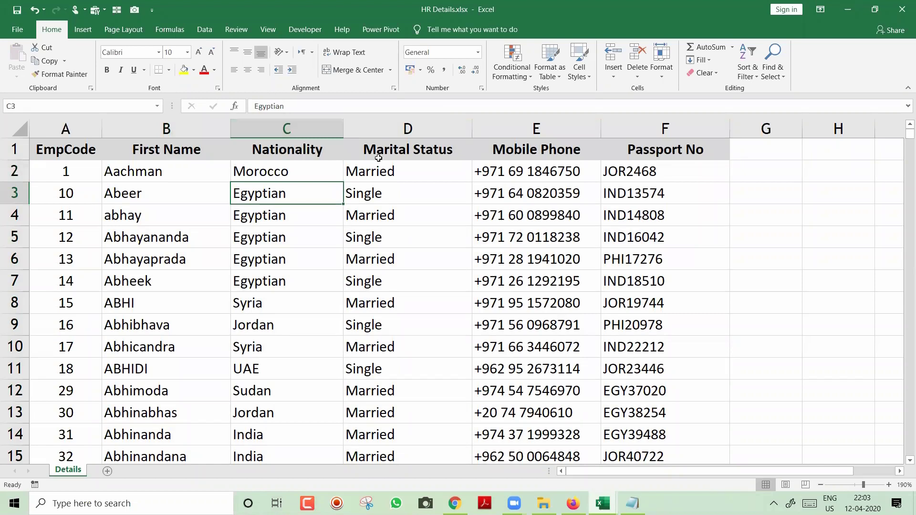
left_click(406, 194)
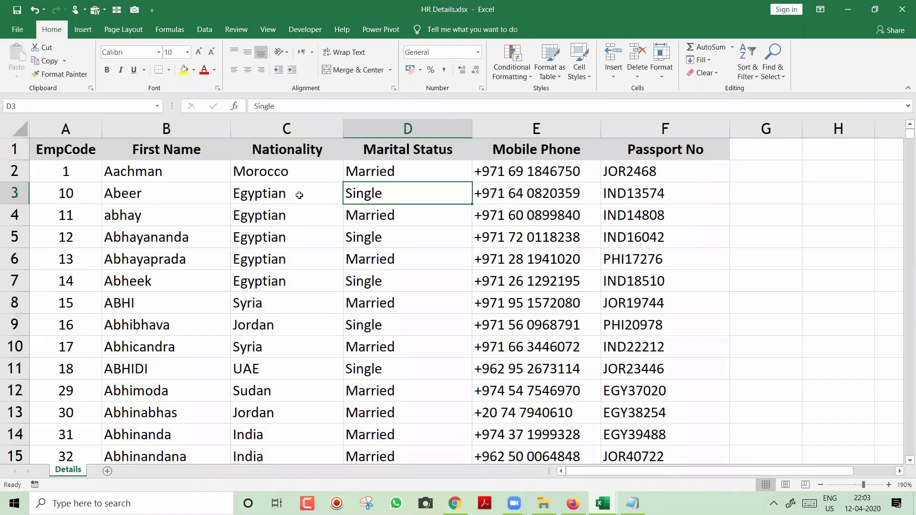
key("alt+Tab")
key("ctrl+Home")
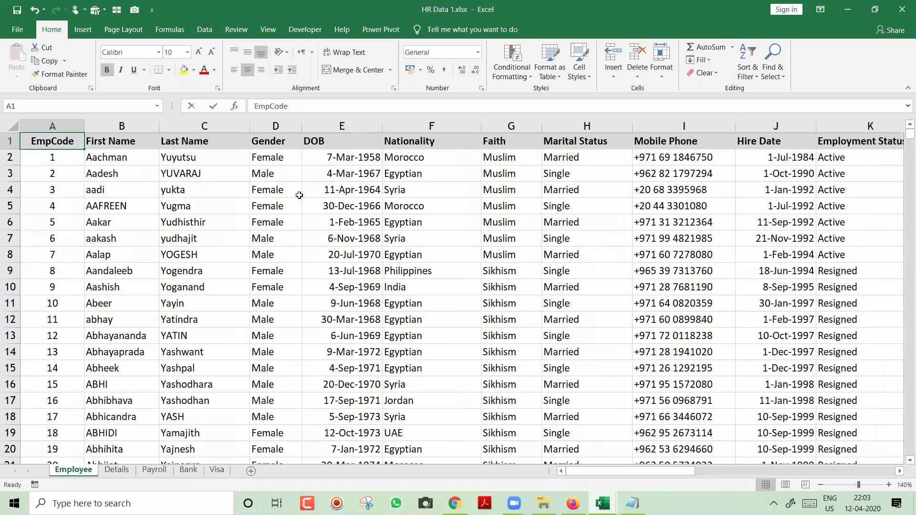
Step: Return to HR Details.xlsx and undo the values-only paste over columns B to F
key("alt+Tab")
key("ctrl+z")
key("Escape")
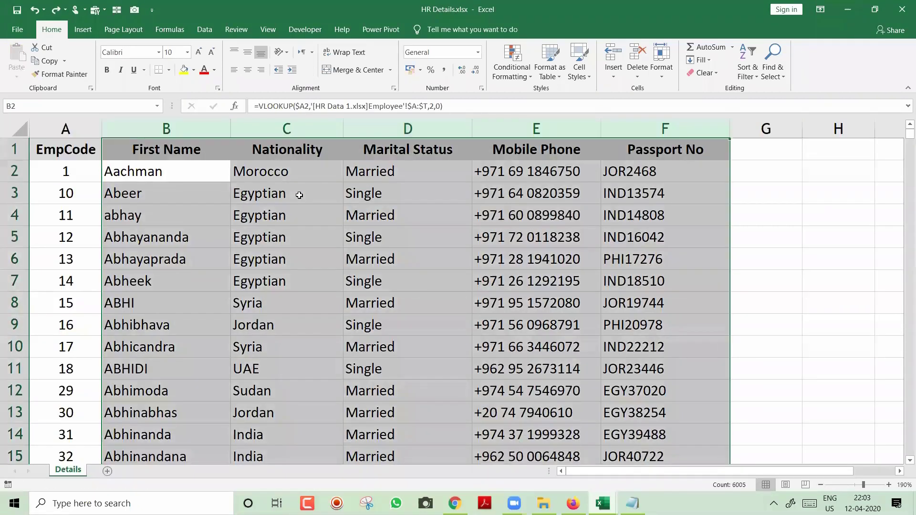
Step: Inspect the lookup formulas in B3, C3, D3 and B2 without changing them
key("Down")
key("F2")
key("Escape")
key("Right")
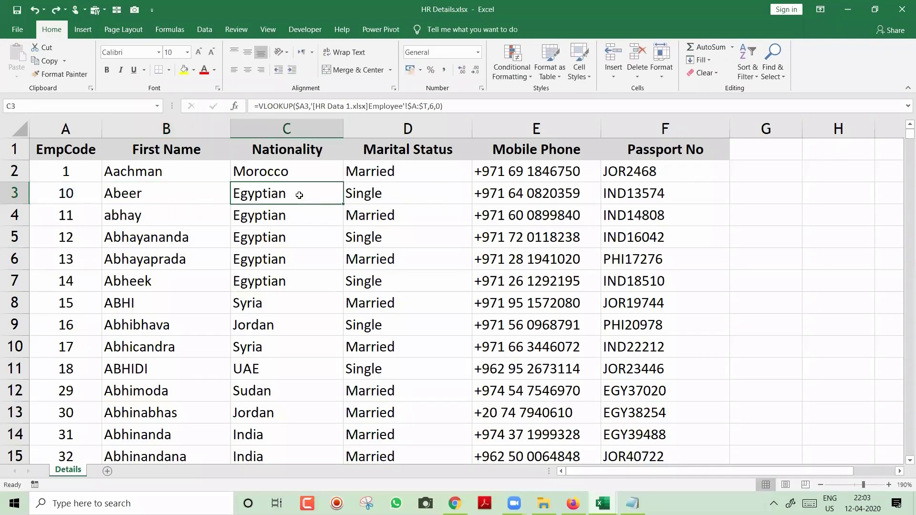
key("F2")
key("Escape")
key("Right")
key("F2")
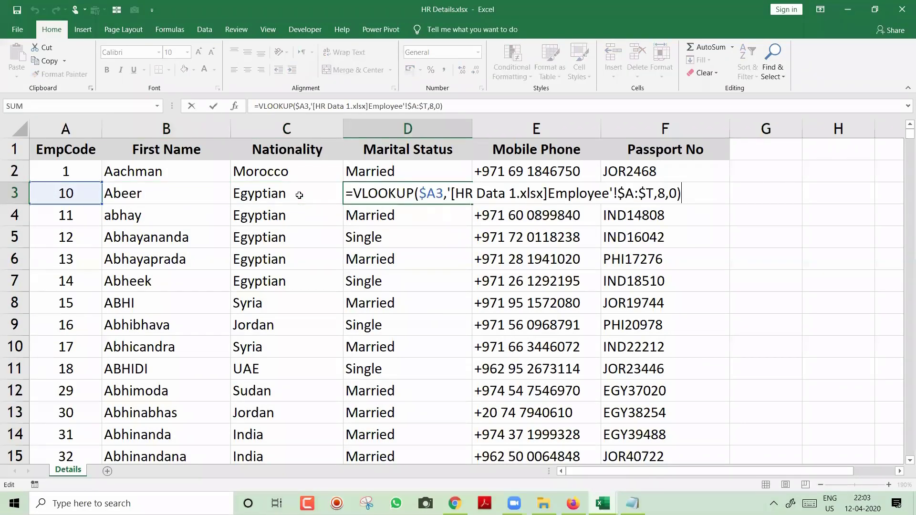
key("Escape")
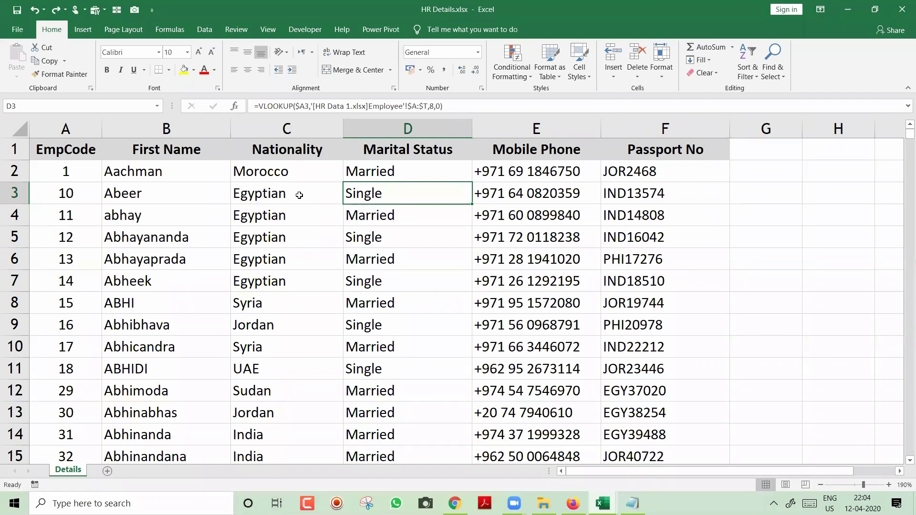
double_click(148, 162)
key("Escape")
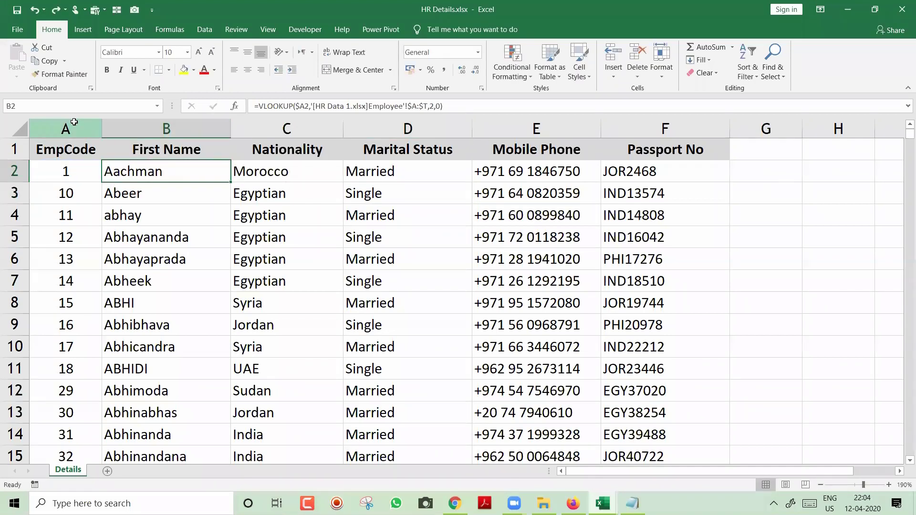
Step: Copy columns A to F and paste them as values only at A1 of a new blank workbook
left_click_drag(71, 128, 635, 204)
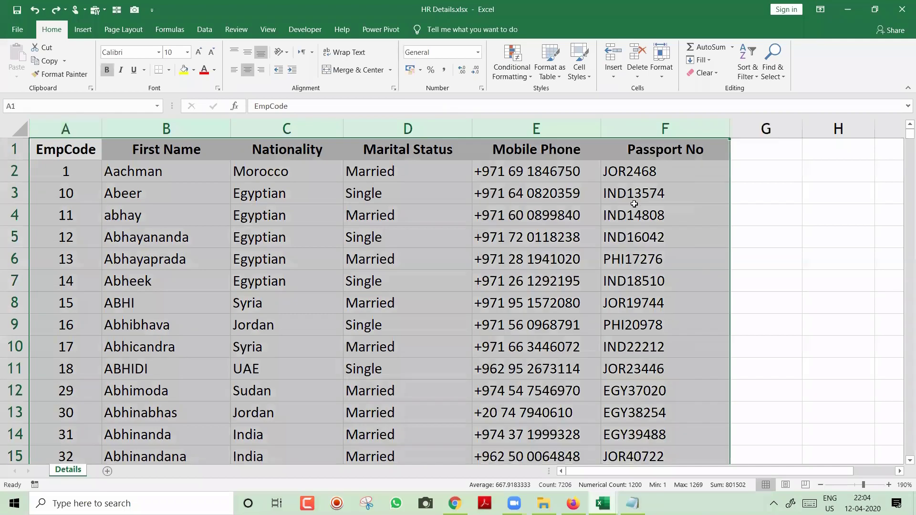
key("ctrl+c")
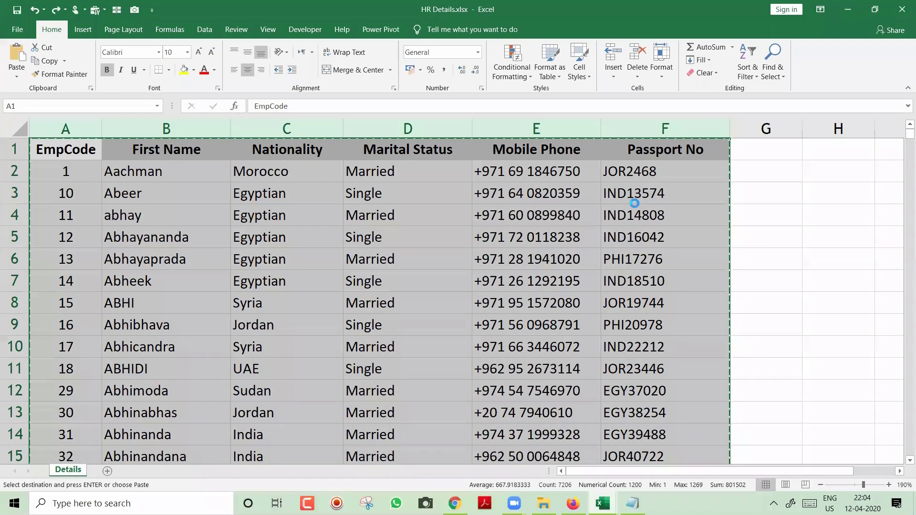
key("ctrl+n")
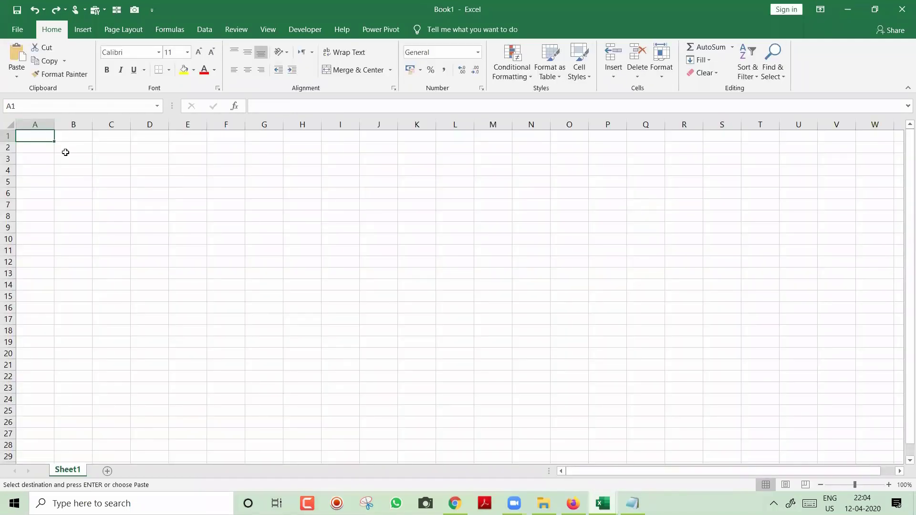
right_click(43, 138)
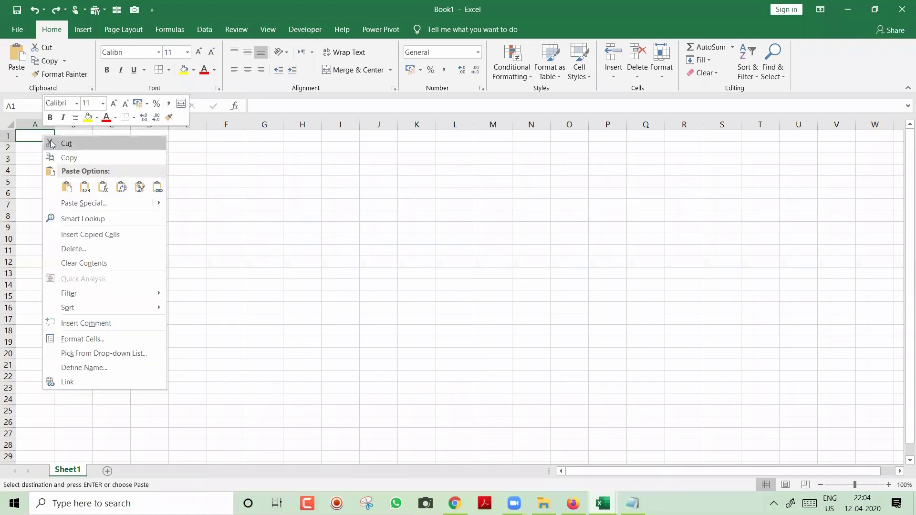
left_click(85, 187)
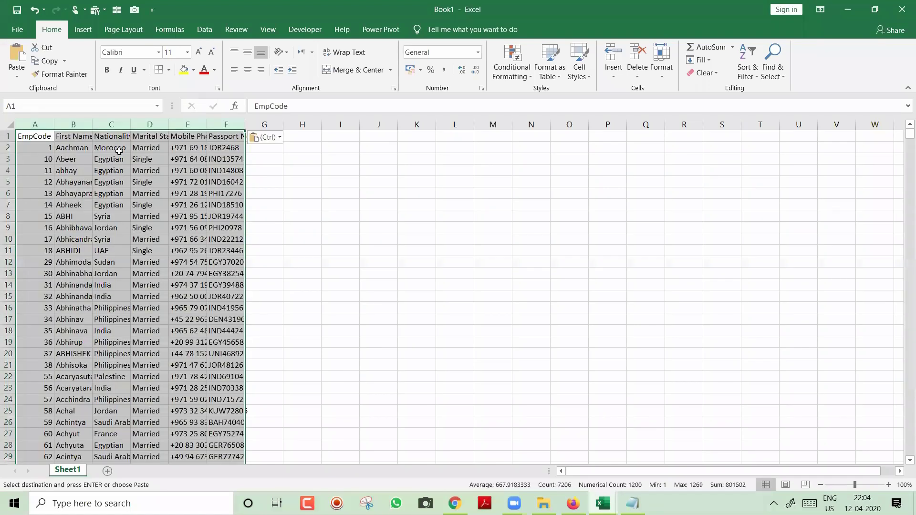
Step: Autofit all column widths in the new workbook, check the pasted cells and clear the copy selection
key("ctrl+a")
double_click(169, 121)
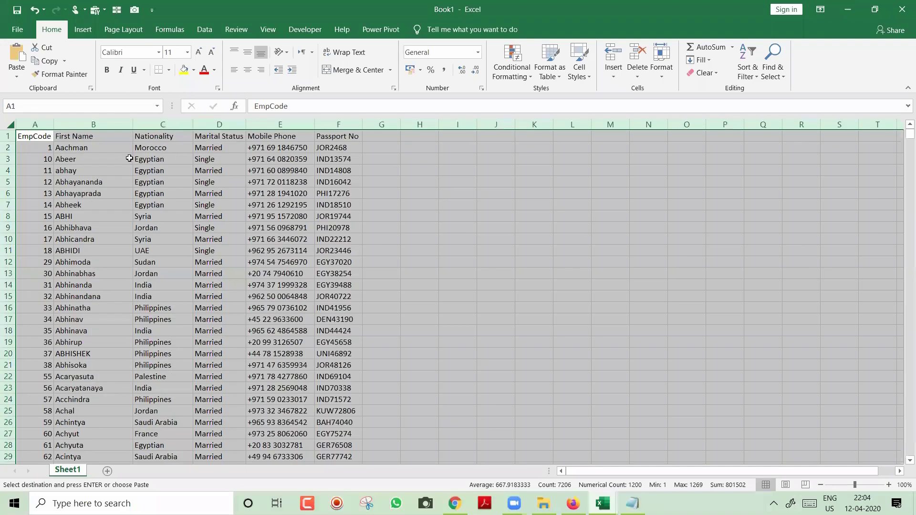
left_click(130, 158)
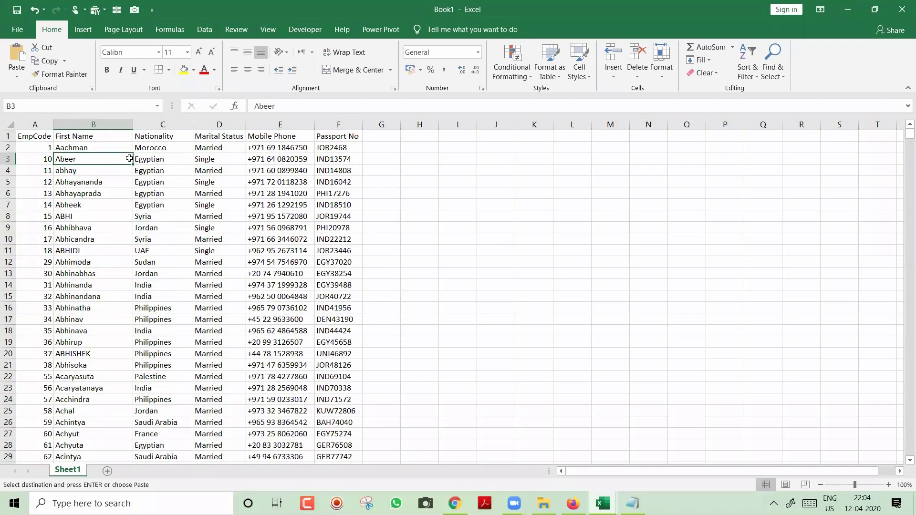
key("Right")
key("Escape")
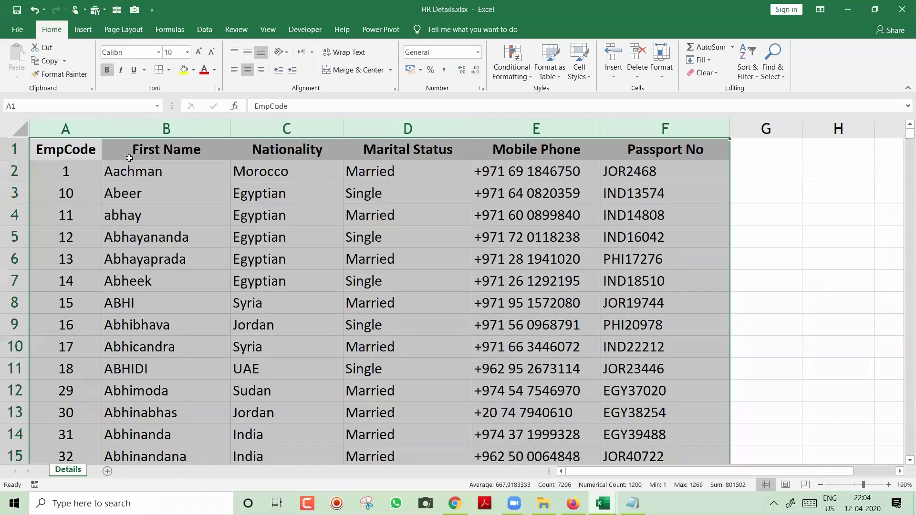
Step: Inspect the First Name lookup formula in B2 of HR Details.xlsx
left_click(130, 159)
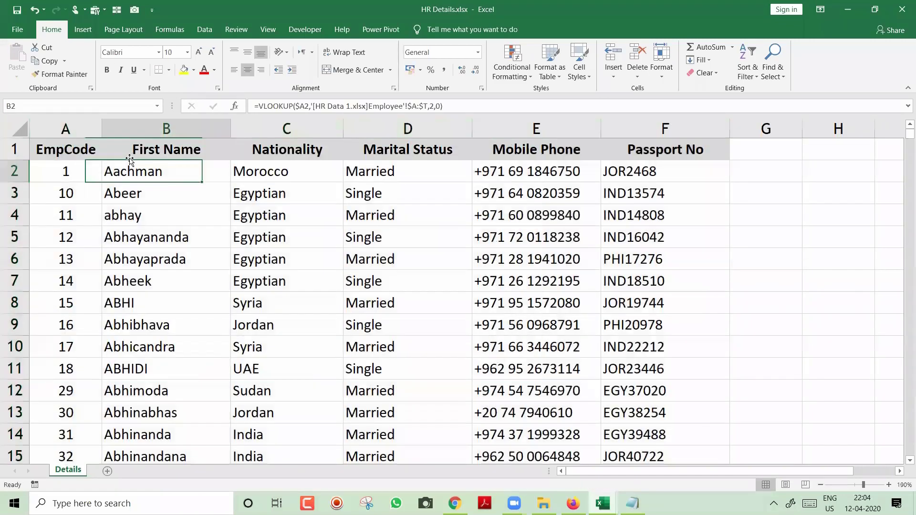
key("F2")
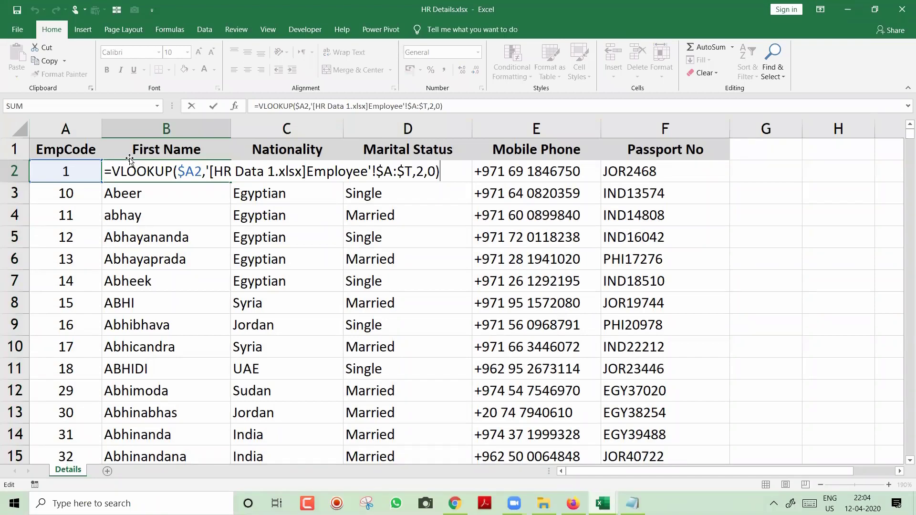
key("ctrl+Return")
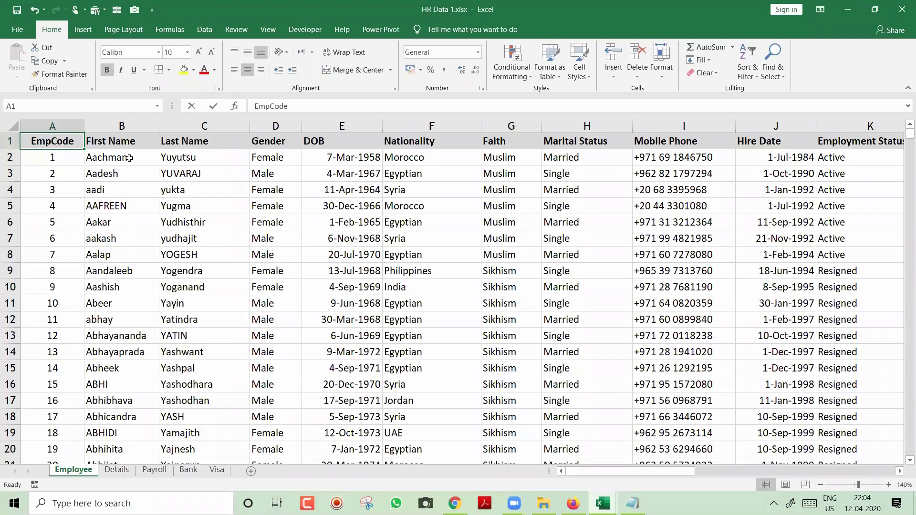
Step: Close the new Book1 workbook that holds the pasted values
key("alt+F4")
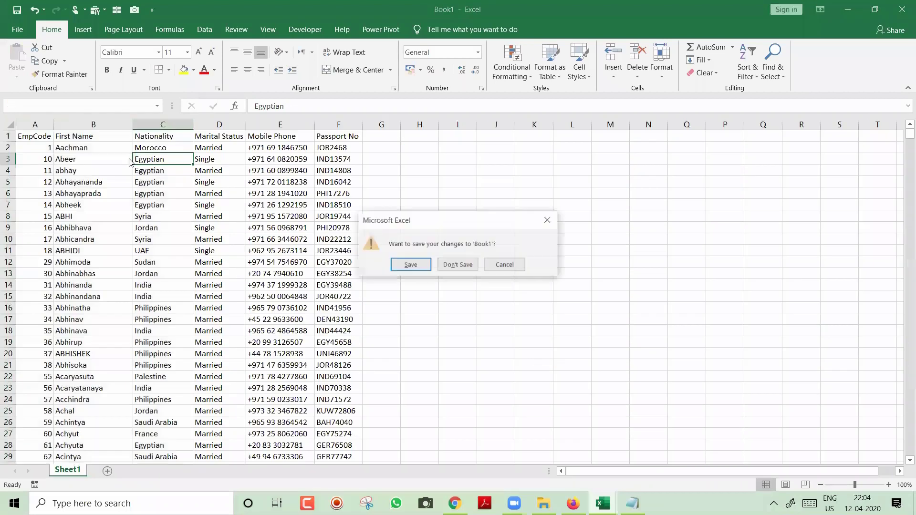
key("Return")
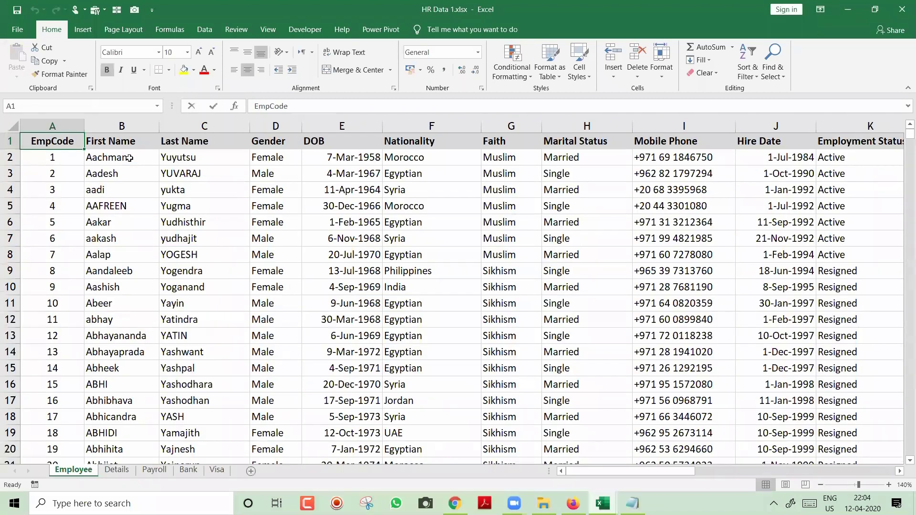
Step: Go back to HR Details.xlsx and review the external workbook reference in the B2 VLOOKUP formula
key("alt+Tab")
key("F2")
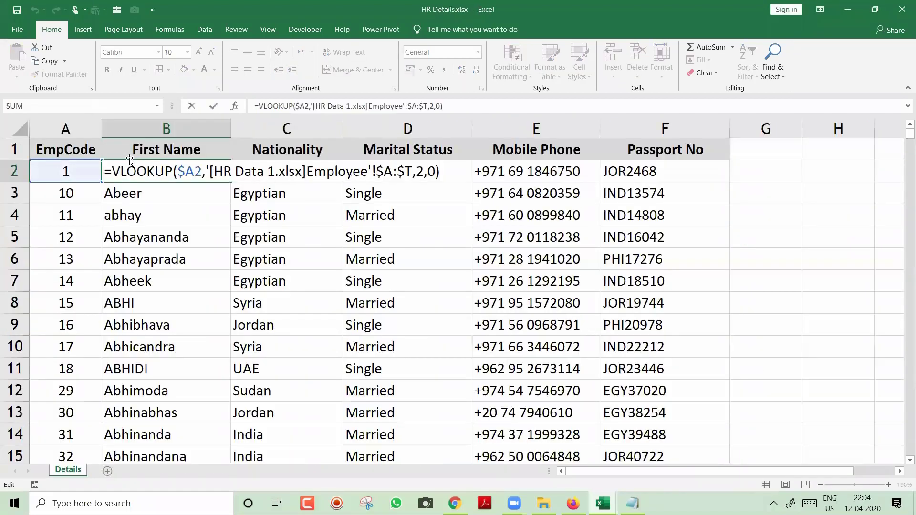
key("Escape")
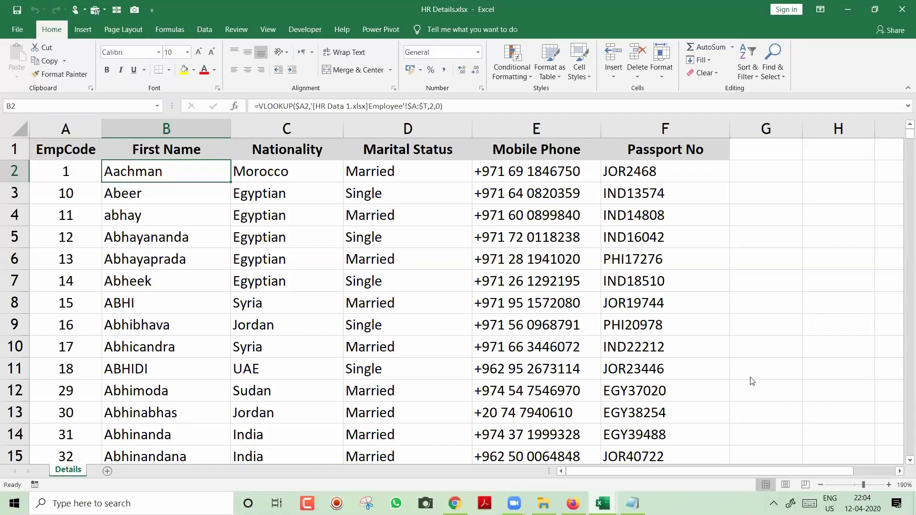
key("alt+Tab")
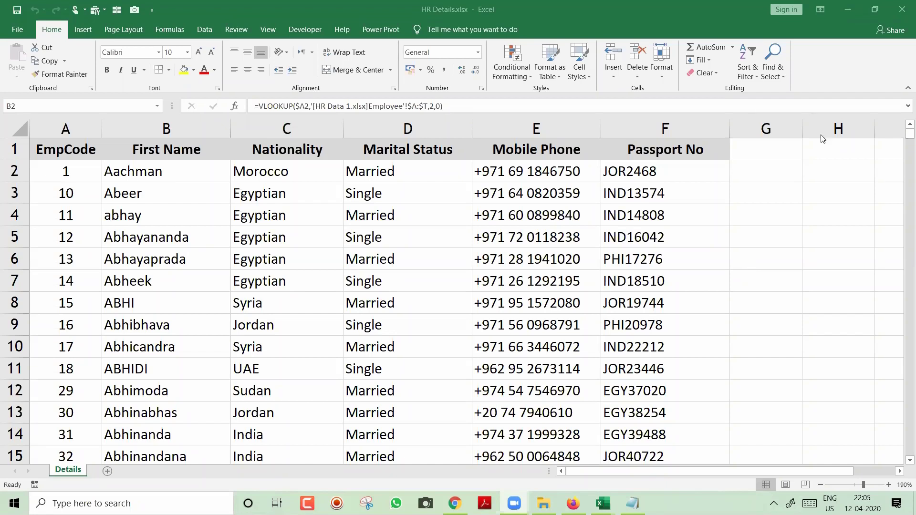
left_click(336, 219)
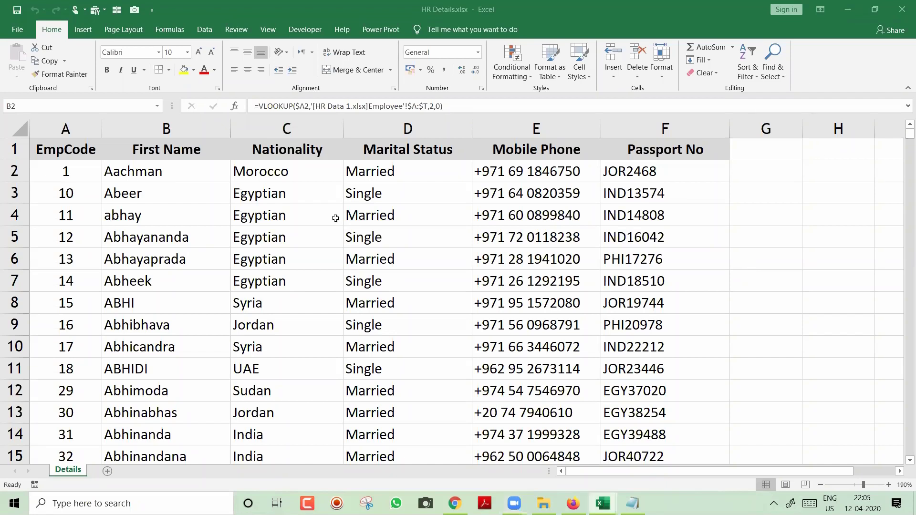
key("F2")
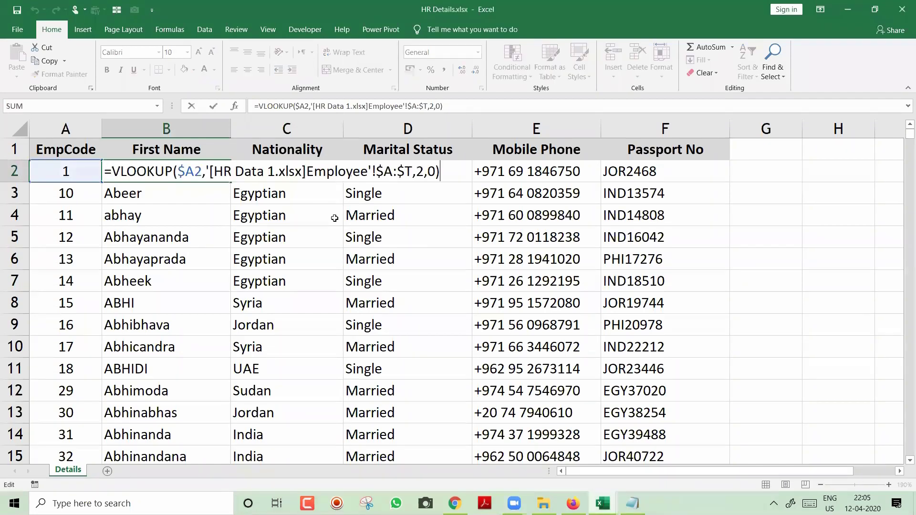
Step: Inspect the VLOOKUP column index numbers in the Nationality cell C2 and the Marital Status cell D2
key("Escape")
key("Right")
key("F2")
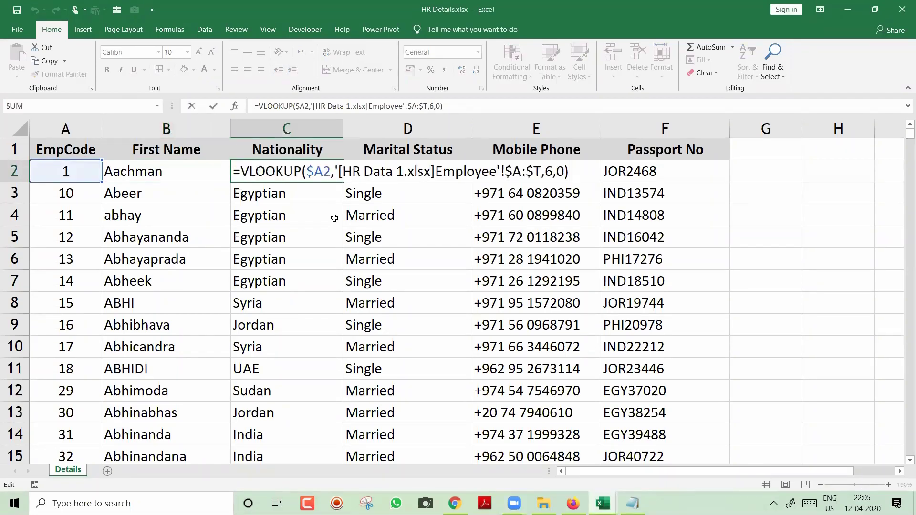
key("Left")
key("Left")
key("Left")
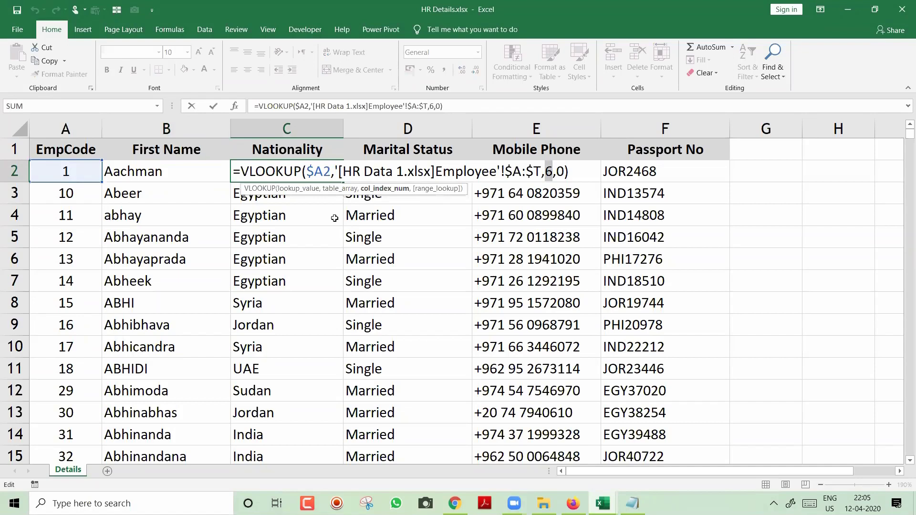
key("Escape")
key("Right")
key("F2")
key("Left")
key("Left")
key("Left")
key("Left")
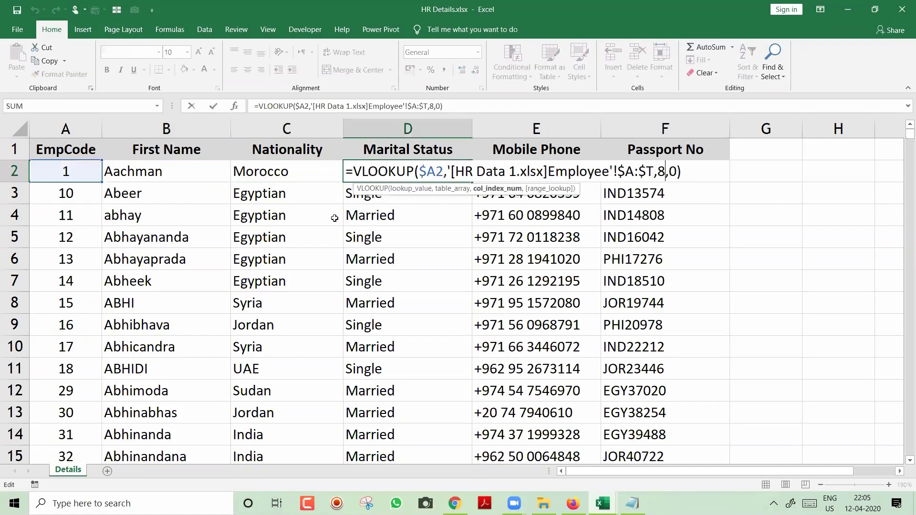
Step: Inspect the VLOOKUP formulas in the Mobile Phone cell E2 and the Passport No cell F2
key("Escape")
key("Right")
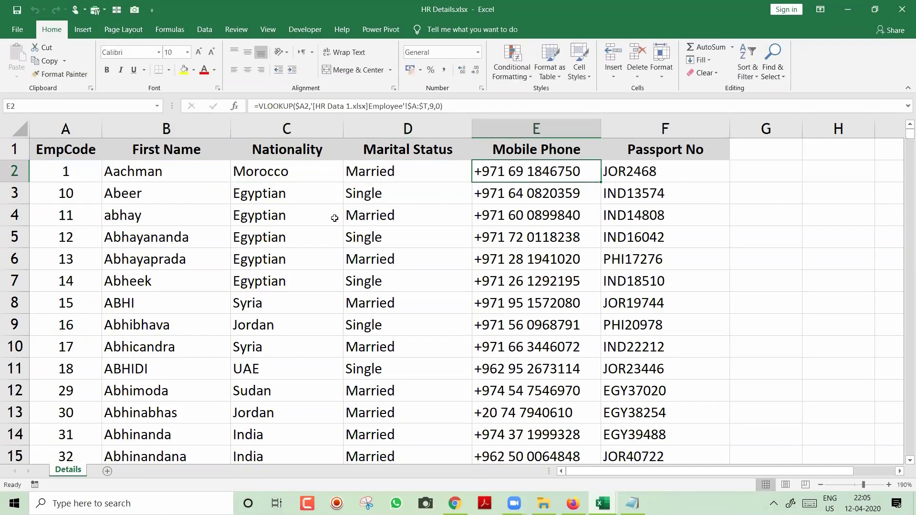
key("F2")
key("Escape")
key("Right")
key("F2")
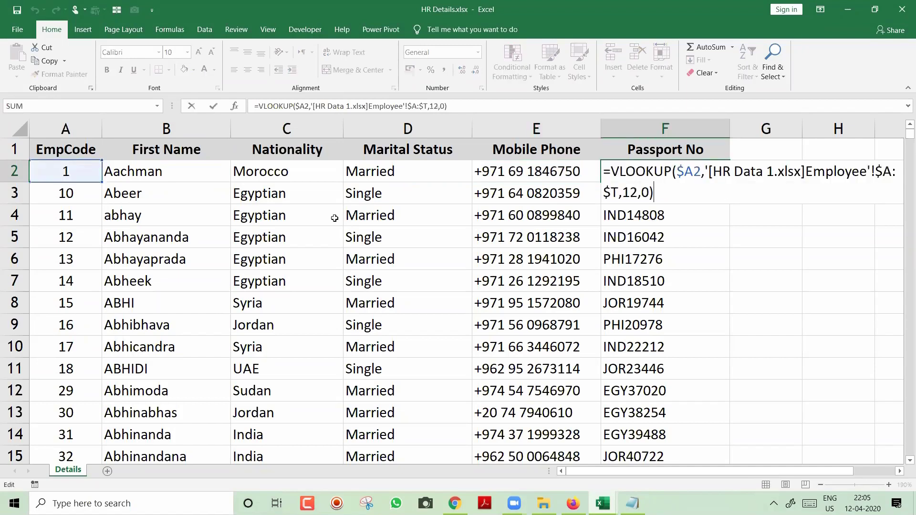
key("Escape")
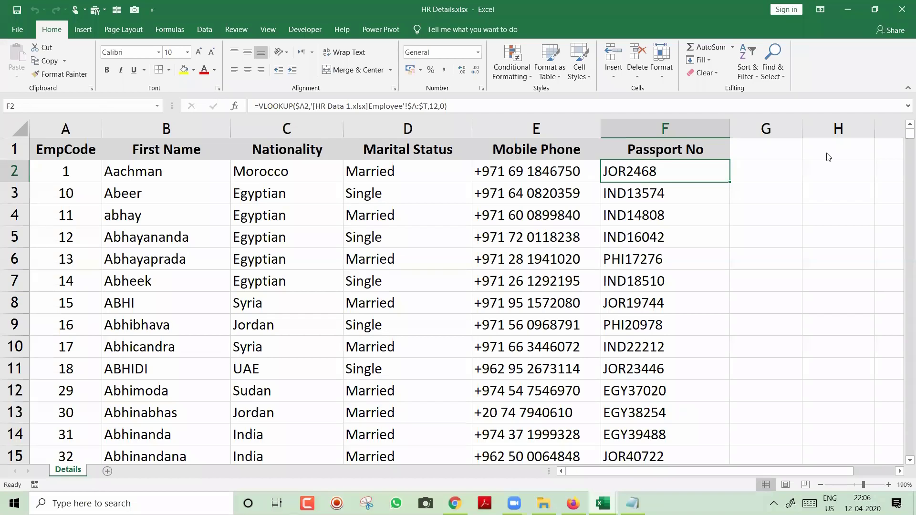
Step: Switch to the Notepad notes and add, after a blank line below the last one, "Vlookup with Match --> to fully automate Vlookup"
key("alt+Tab")
key("alt+Tab")
key("alt+Tab")
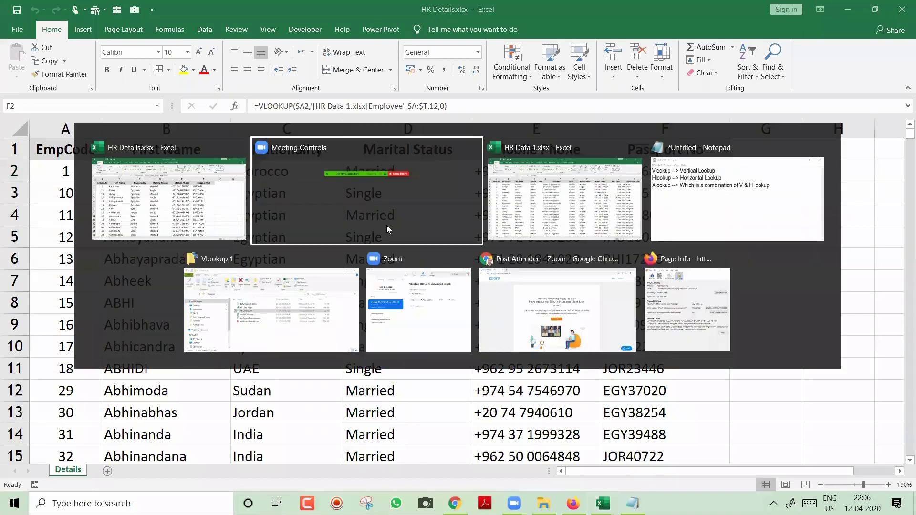
key("Right")
key("Right")
key("Right")
key("Right")
key("Right")
key("Right")
key("Right")
key("Right")
key("Right")
key("Right")
key("Right")
key("Right")
key("Right")
key("Right")
key("Right")
key("Right")
key("Right")
key("Right")
key("Right")
key("Right")
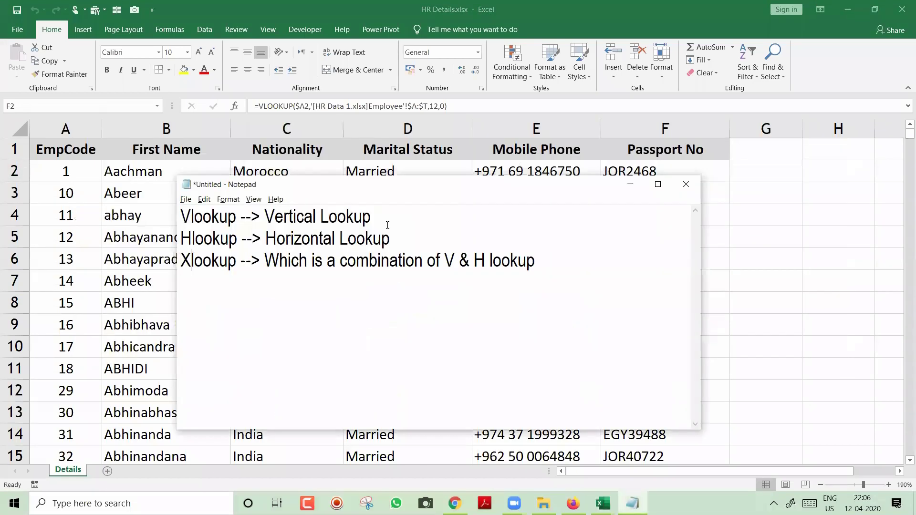
key("Right")
key("Right")
key("Right")
key("Right")
key("Right")
key("Right")
key("Right")
key("Right")
key("Return")
key("Return")
type("Vlookup ")
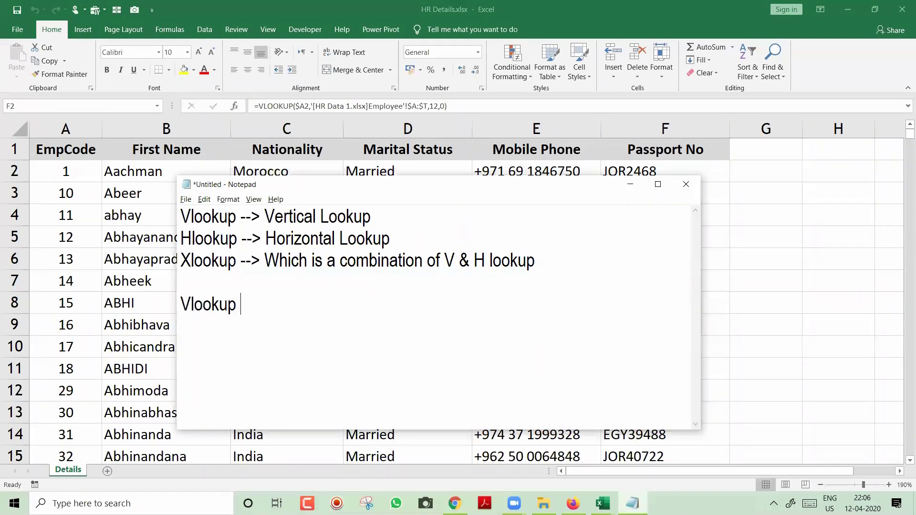
type("with Ma")
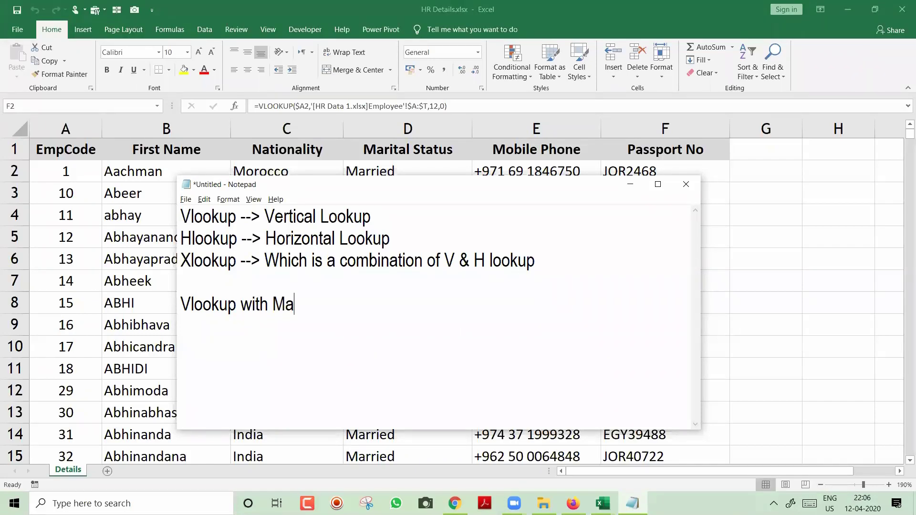
type("tch --> to full")
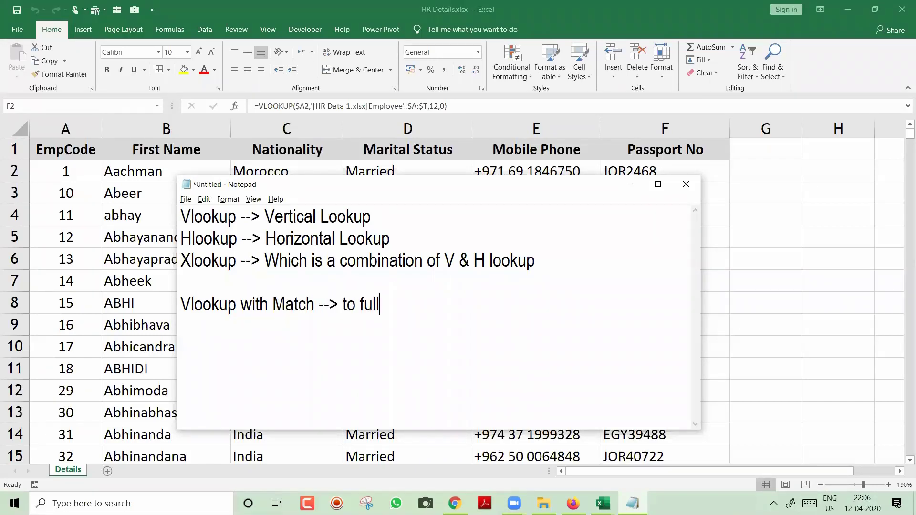
type("y automate")
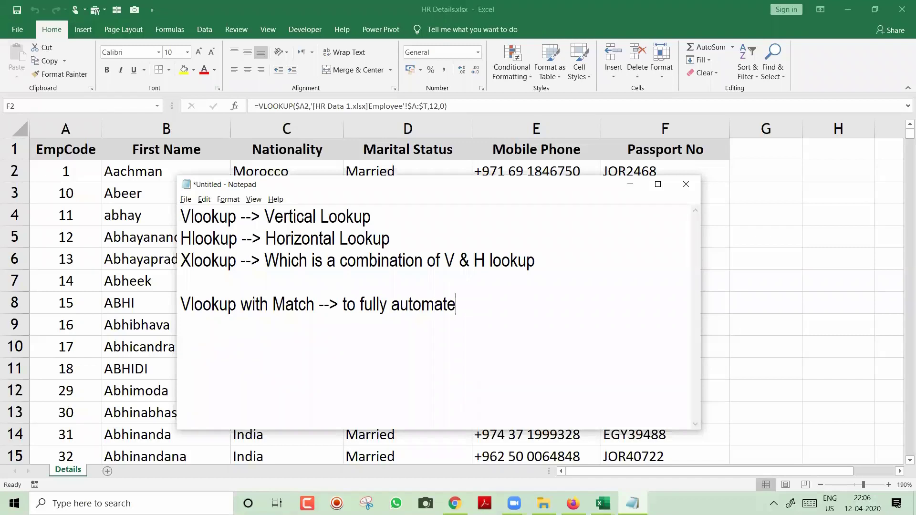
type(" Vlookup")
Step: Capitalize the first letters of "Automate", "Fully" and "To" in the new Notepad line
key("ctrl+Left")
key("ctrl+Left")
key("Delete")
type("A")
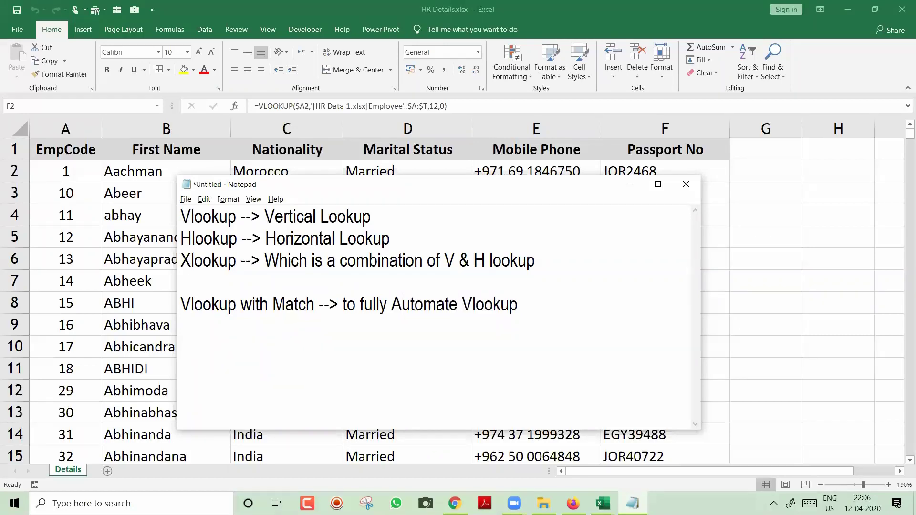
key("Left")
key("ctrl+Left")
key("Delete")
type("F")
key("Left")
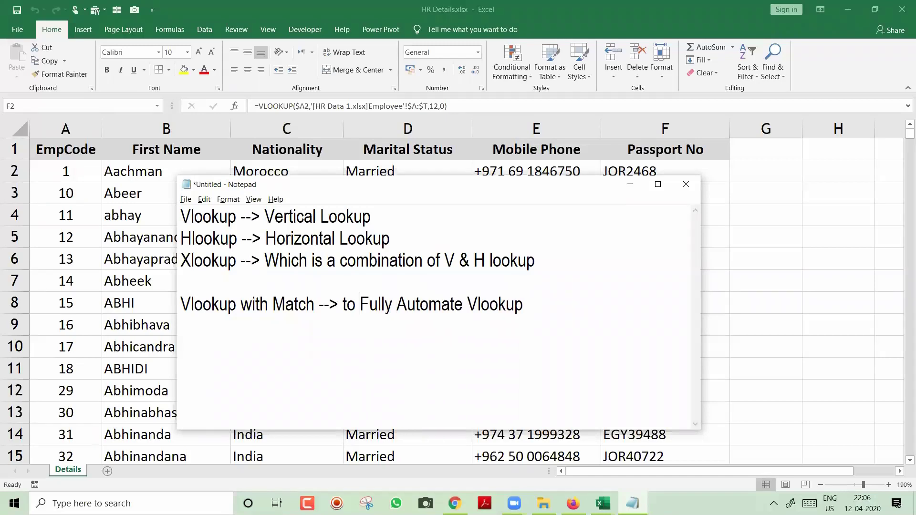
key("ctrl+Left")
key("Delete")
type("R")
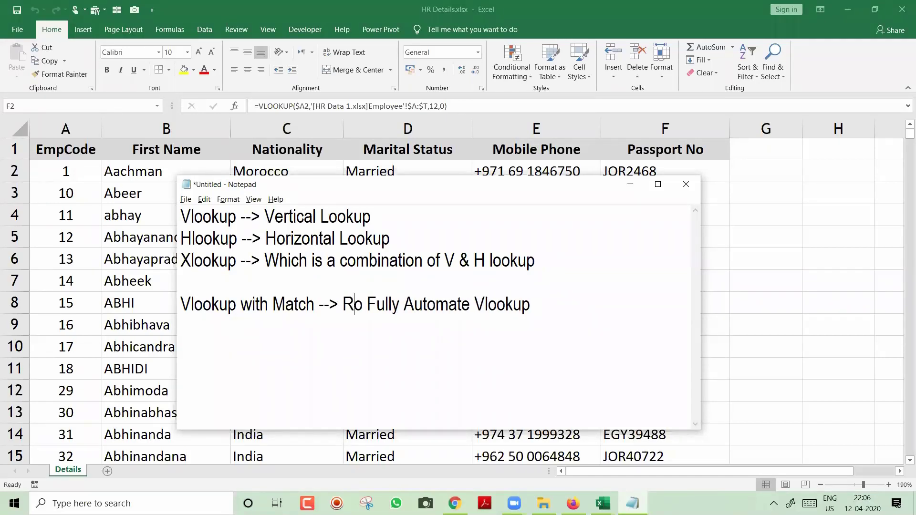
key("BackSpace")
type("T")
Step: Return to HR Details.xlsx and check the hard-coded column index in the B2 VLOOKUP formula, leaving it as is
key("Left")
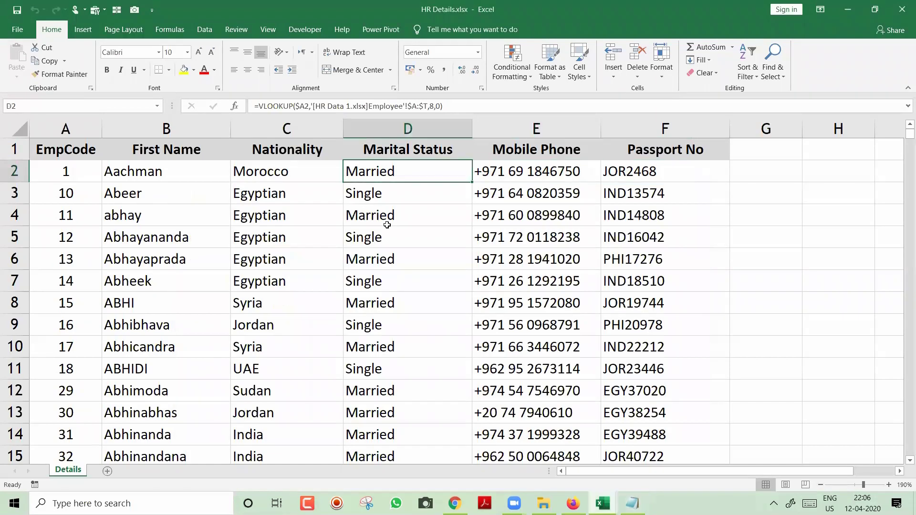
key("Left")
key("Left")
key("F2")
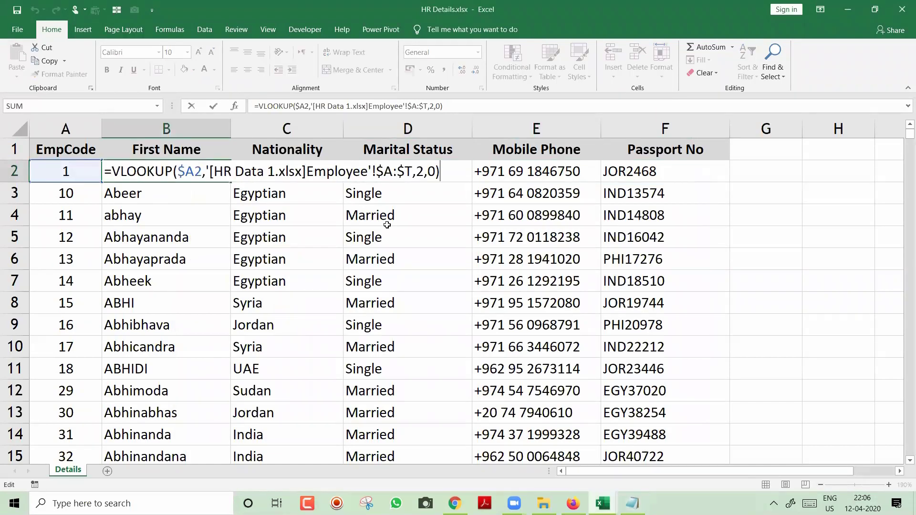
key("ctrl+Return")
left_click(387, 225)
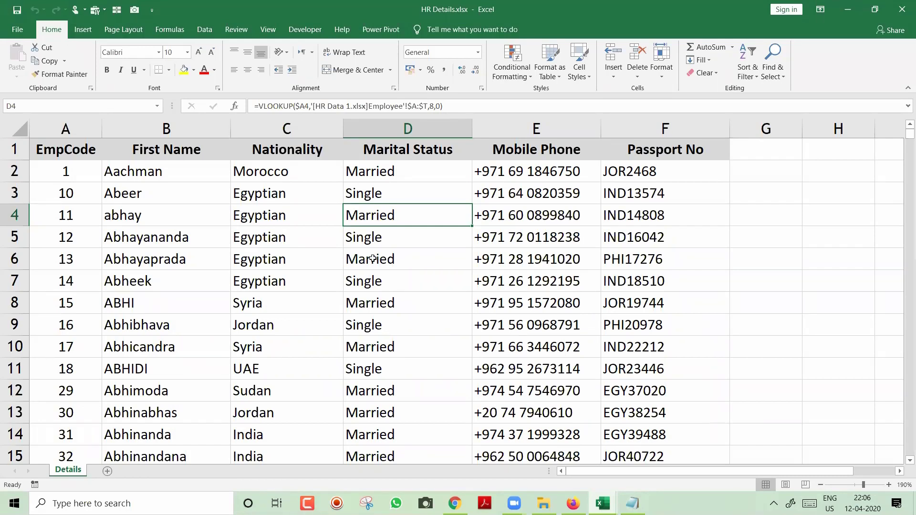
left_click(294, 221)
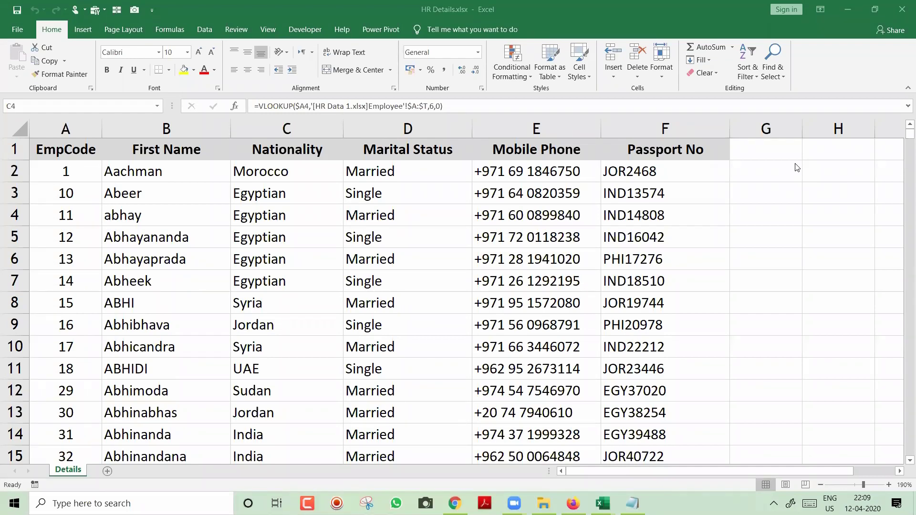
Step: Switch to Chrome, open learnexcel.org in a new tab and browse the course list on its home page
left_click(454, 502)
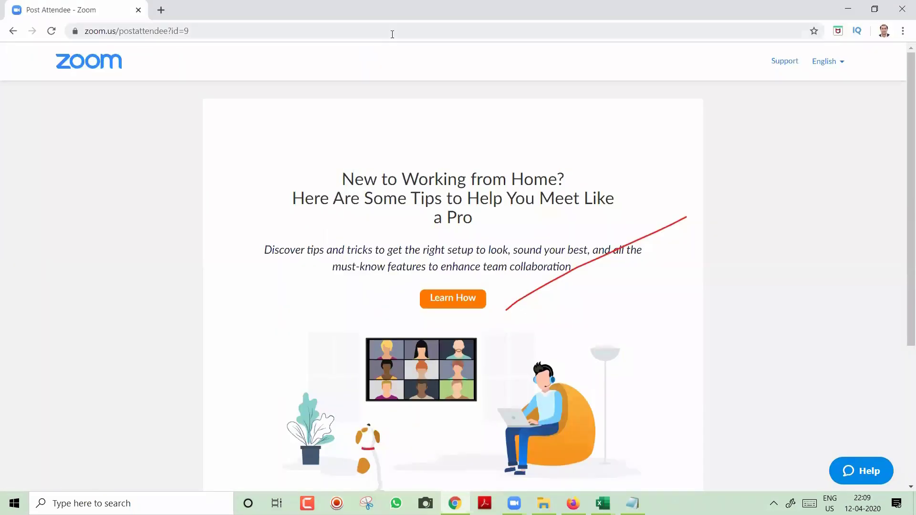
left_click(159, 11)
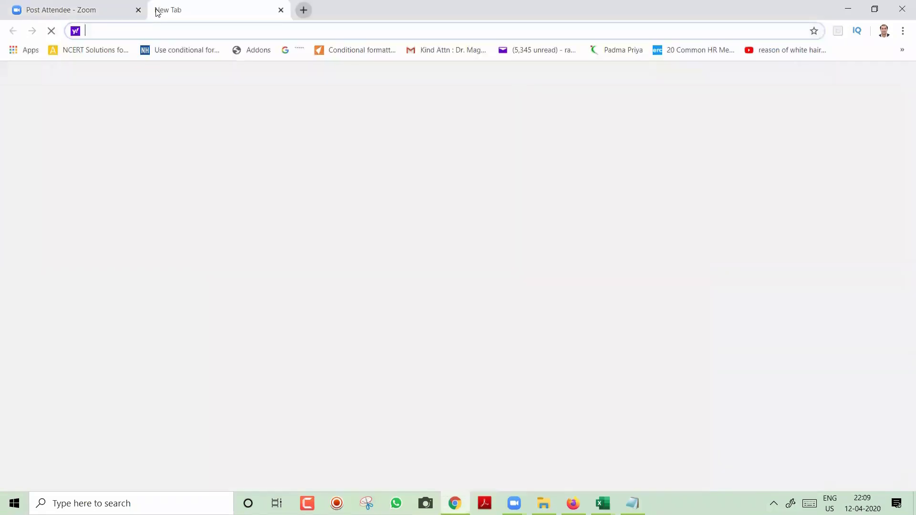
type("lear")
key("Return")
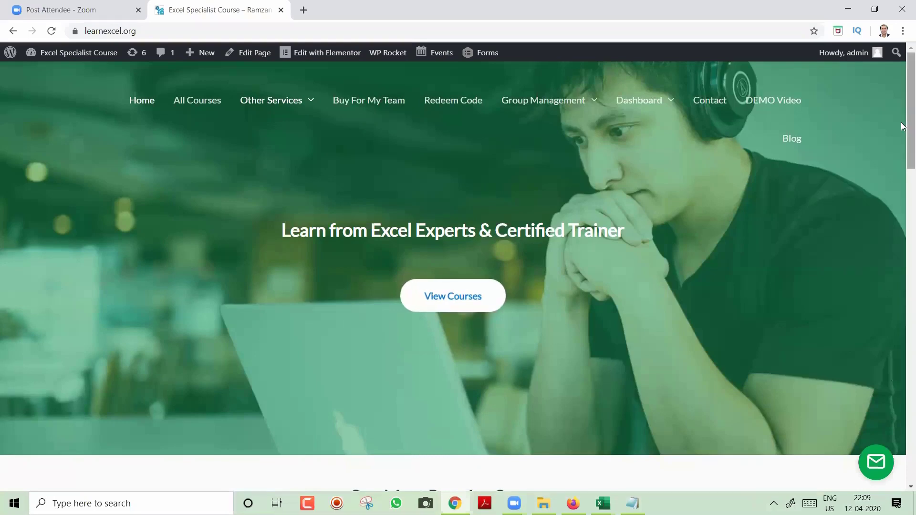
left_click_drag(909, 127, 902, 252)
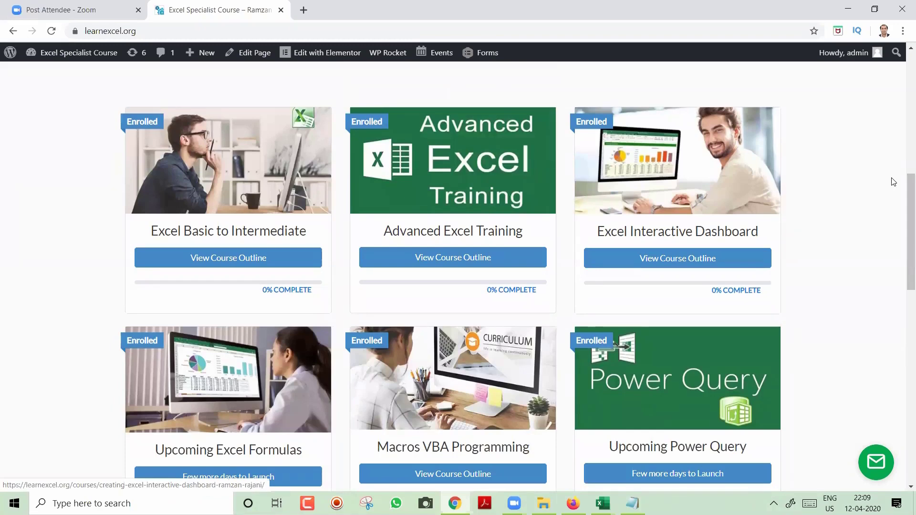
left_click_drag(905, 198, 900, 229)
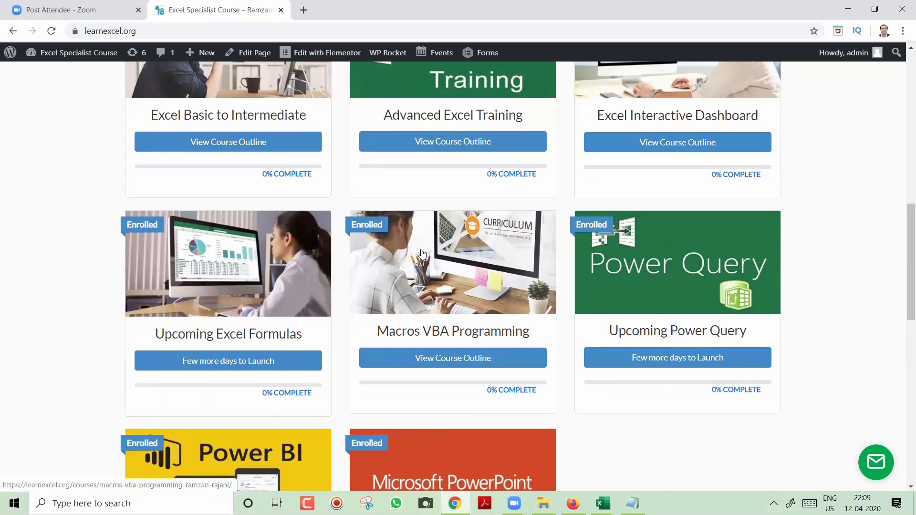
left_click_drag(902, 284, 902, 222)
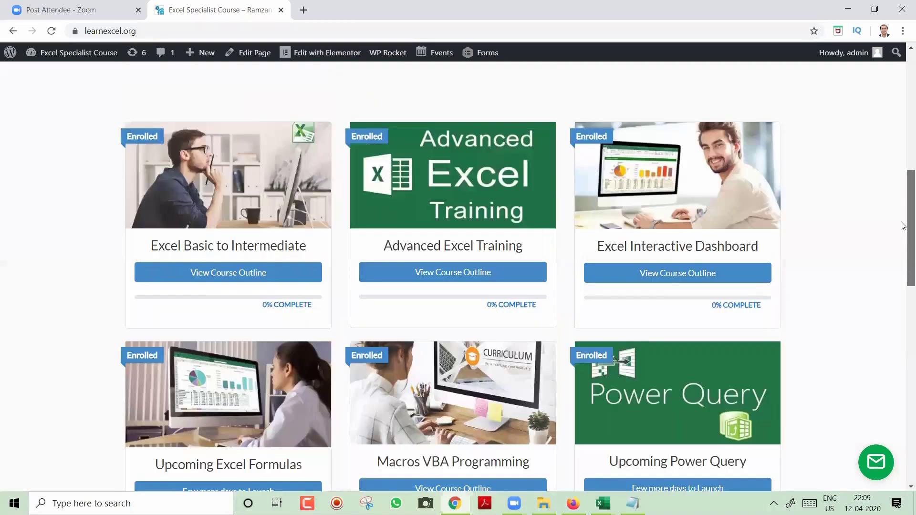
Step: Review the Advanced Excel Training course page, then close its tab and minimize Chrome
left_click(473, 171)
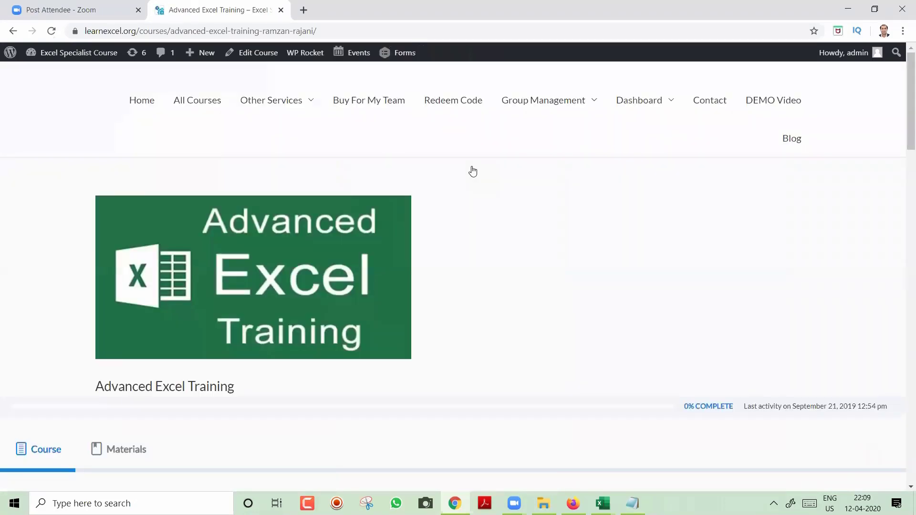
scroll(903, 157, "down", 10)
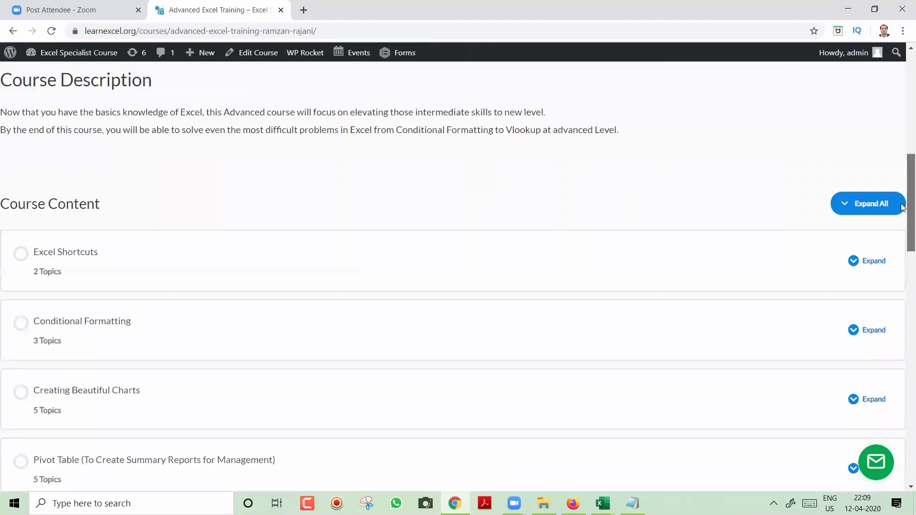
scroll(904, 206, "up", 10)
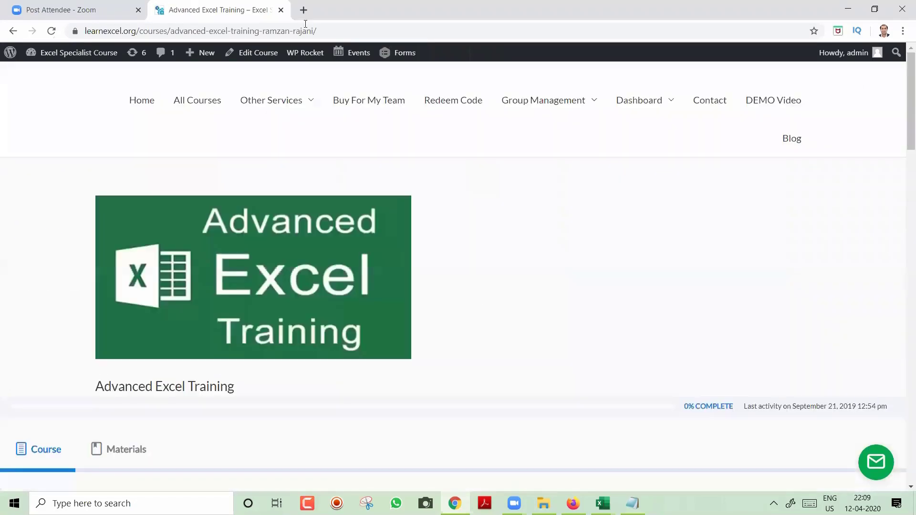
left_click(281, 10)
left_click(848, 8)
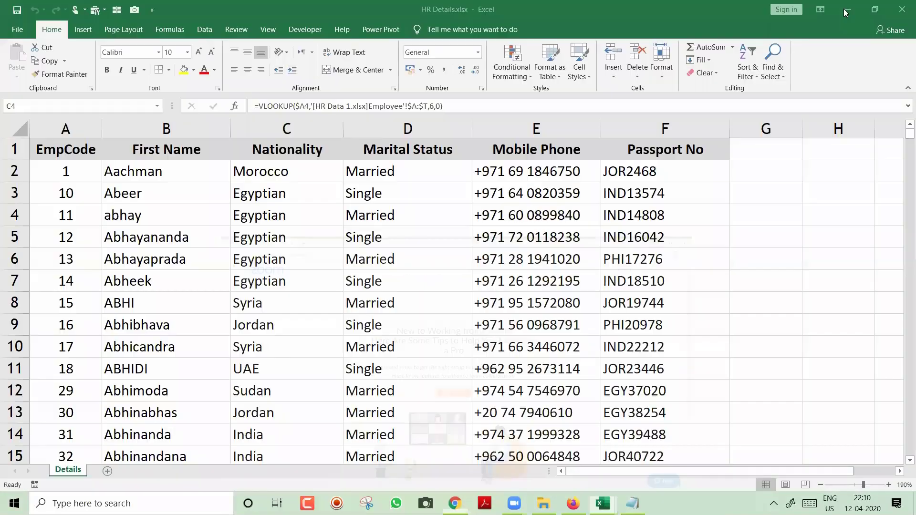
Step: Look at the First Name VLOOKUP formula in B2 again and exit without editing it
left_click(340, 224)
key("Left")
key("Left")
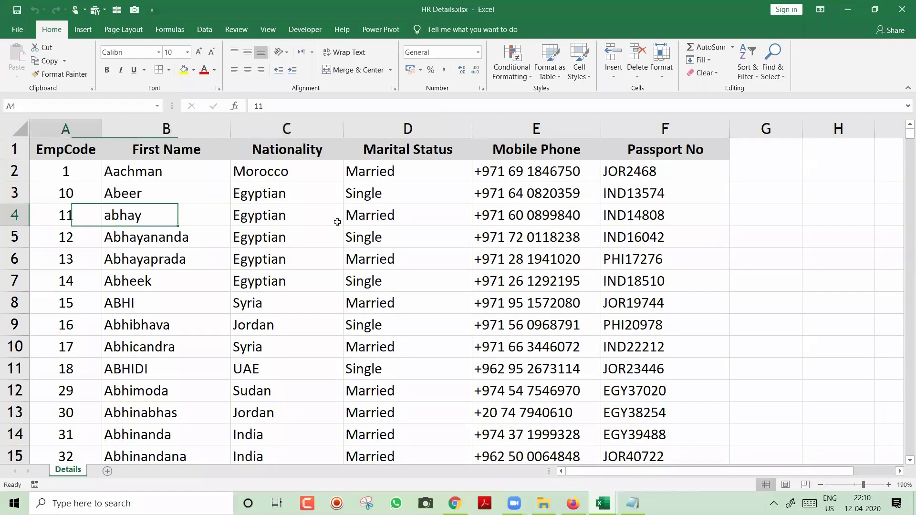
key("Up")
key("Up")
key("Right")
key("F2")
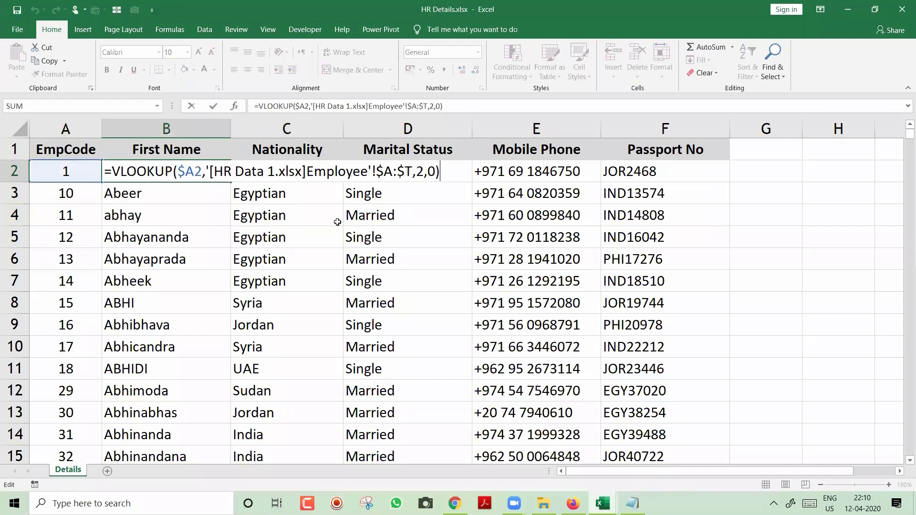
key("Escape")
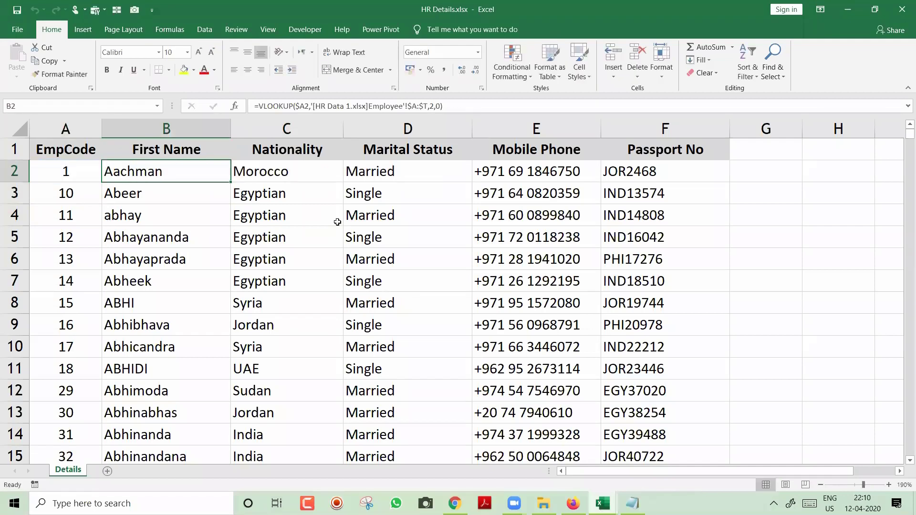
Step: Switch to Notepad to review the "Vlookup with Match" note, then minimize it to return to HR Details.xlsx
key("alt+Tab")
key("alt+Tab")
key("alt+Tab")
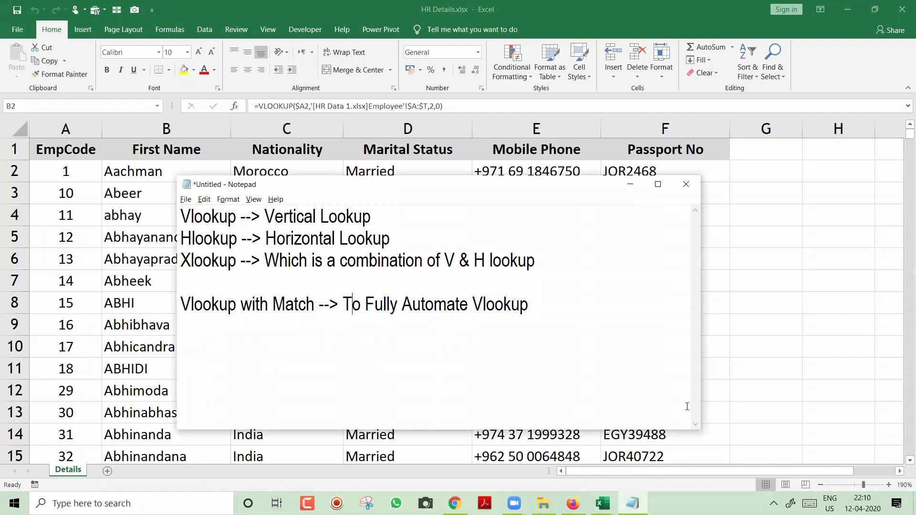
left_click(827, 153)
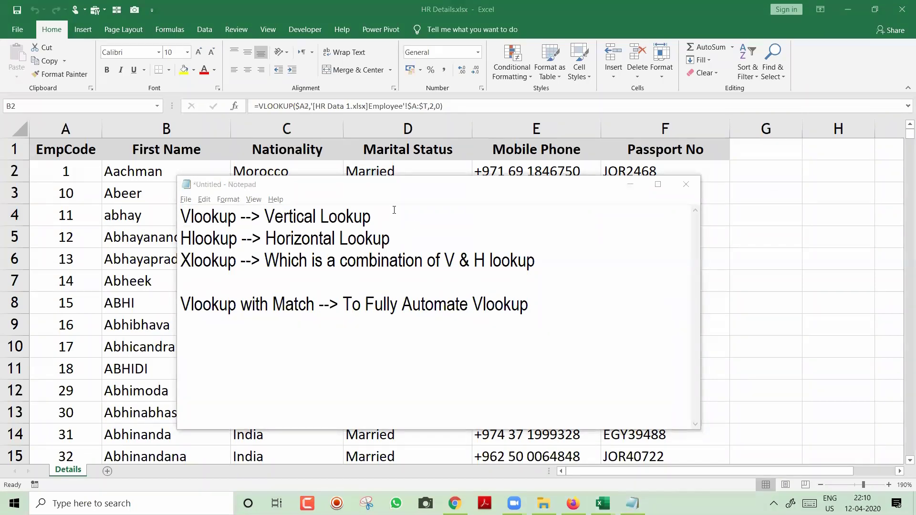
left_click(628, 191)
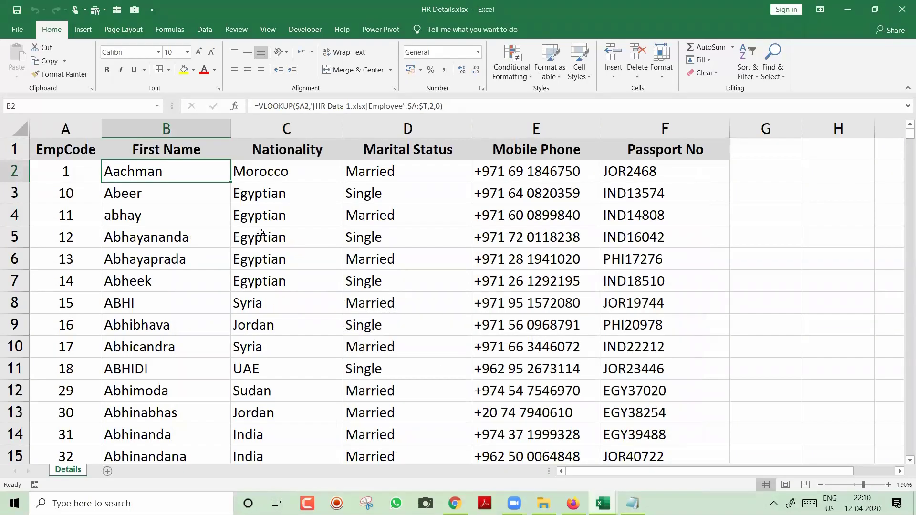
Step: Clear all the lookup results below the headers in the First Name through Passport No columns and reselect B2
key("ctrl+shift+Down")
key("ctrl+shift+Right")
key("Delete")
key("Up")
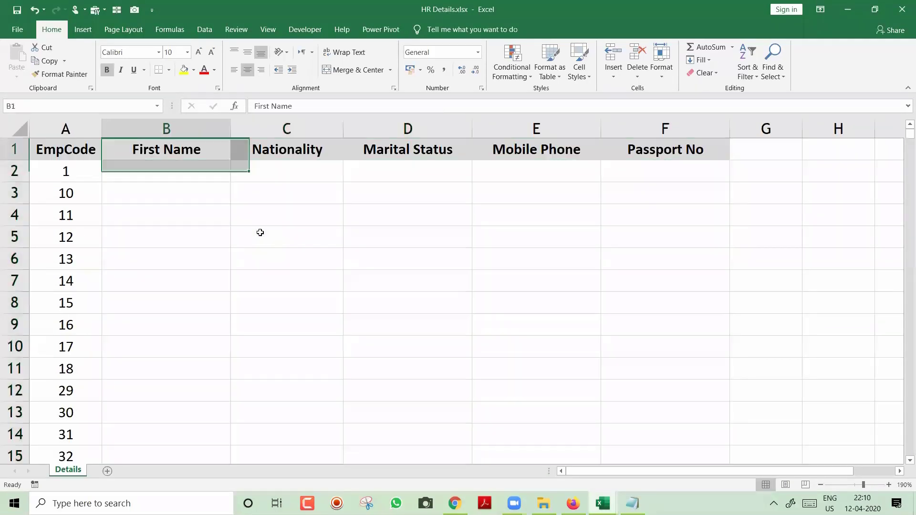
key("Down")
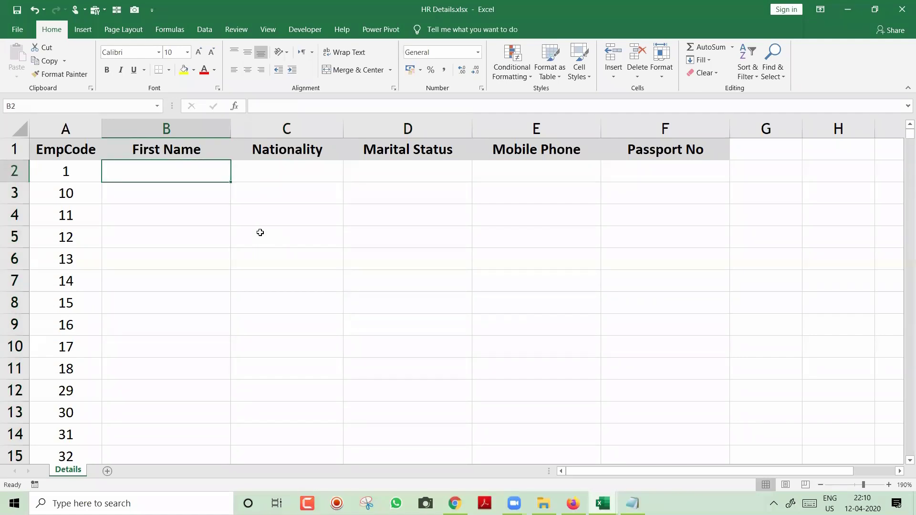
Step: Start a VLOOKUP formula in B2 with the EmpCode in A2 as the lookup value
left_click(889, 485)
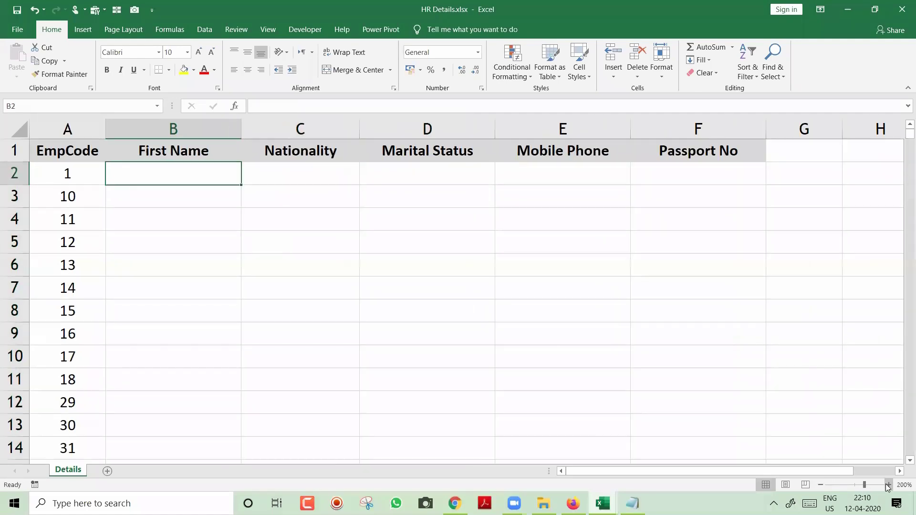
type("=")
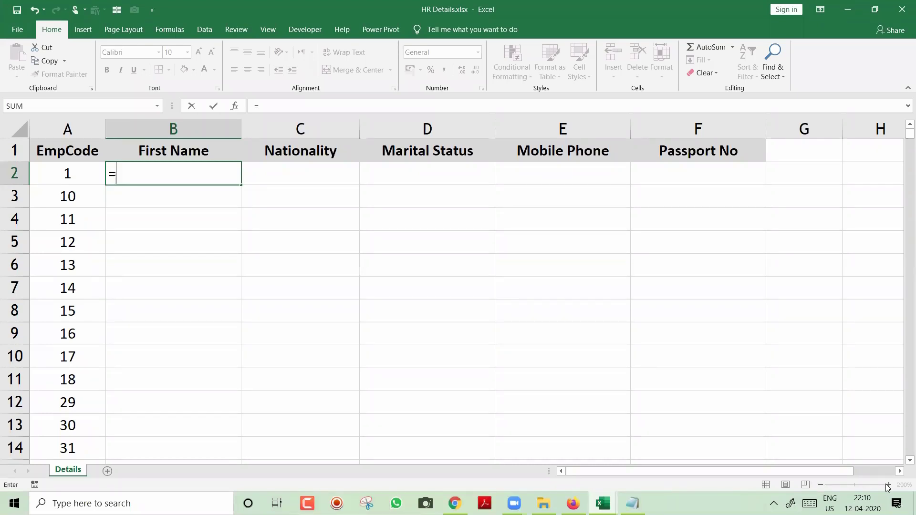
type("vl")
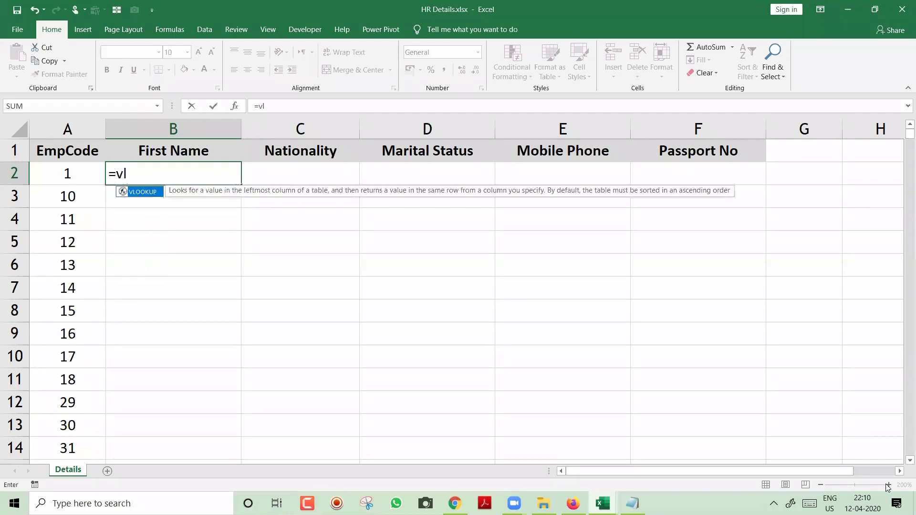
key("Tab")
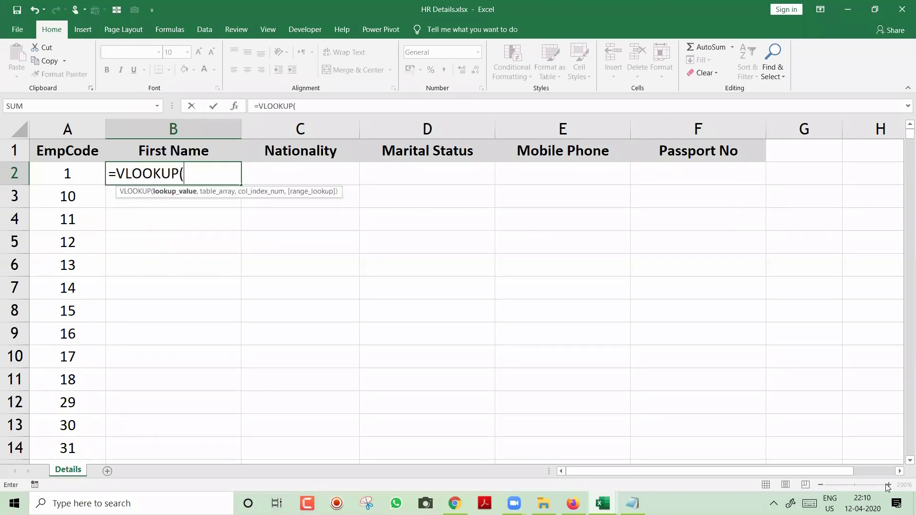
left_click(81, 176)
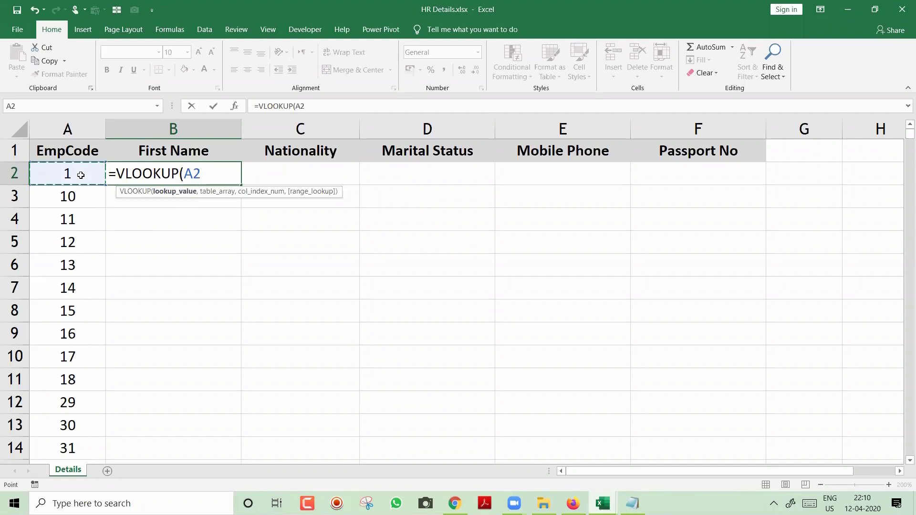
type(",")
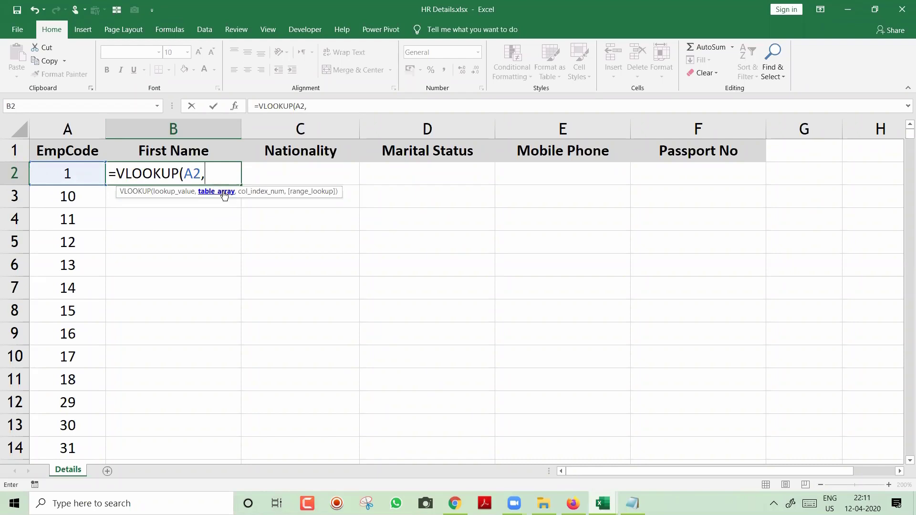
Step: Set the VLOOKUP table array to columns $A:$T of the Employee sheet in HR Data 1.xlsx
key("ctrl+Tab")
left_click(68, 123)
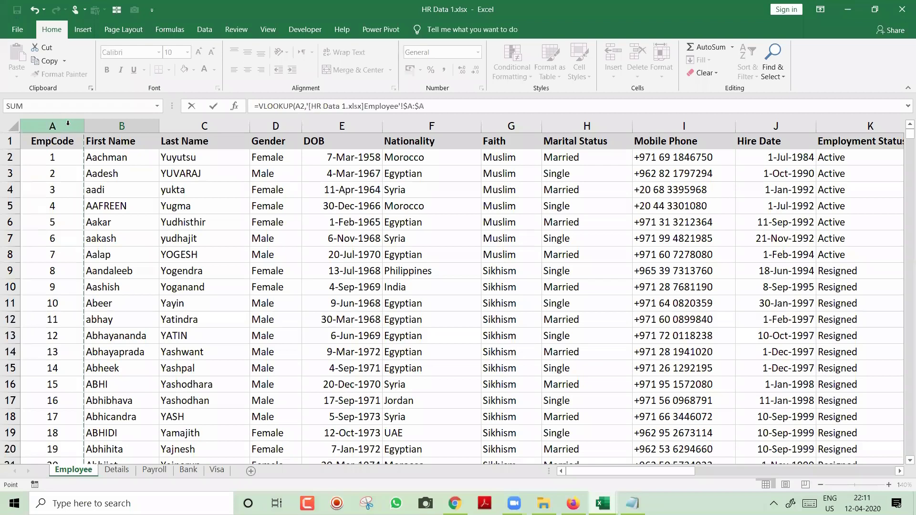
key("ctrl+shift+Right")
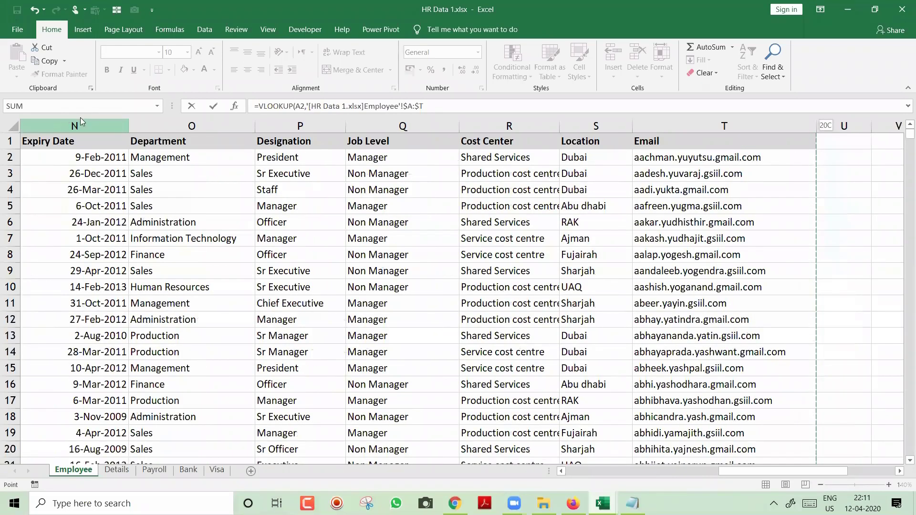
left_click(501, 105)
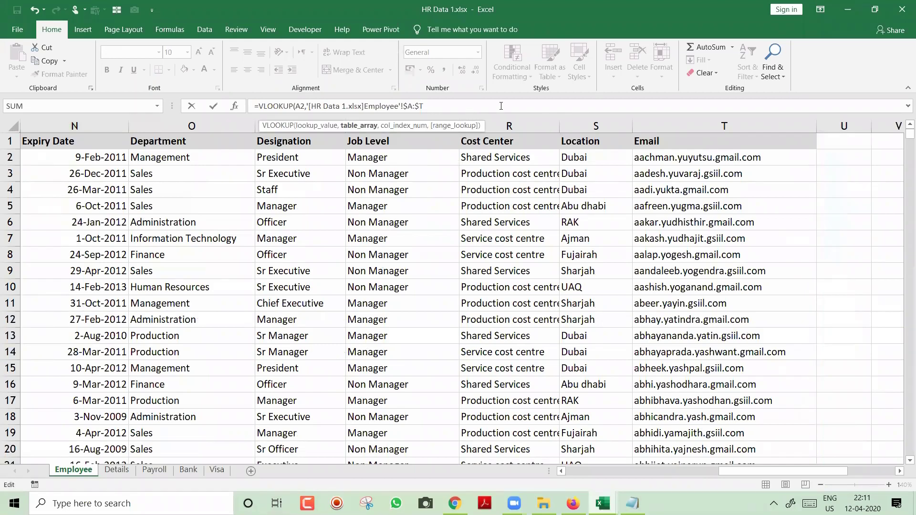
type(",")
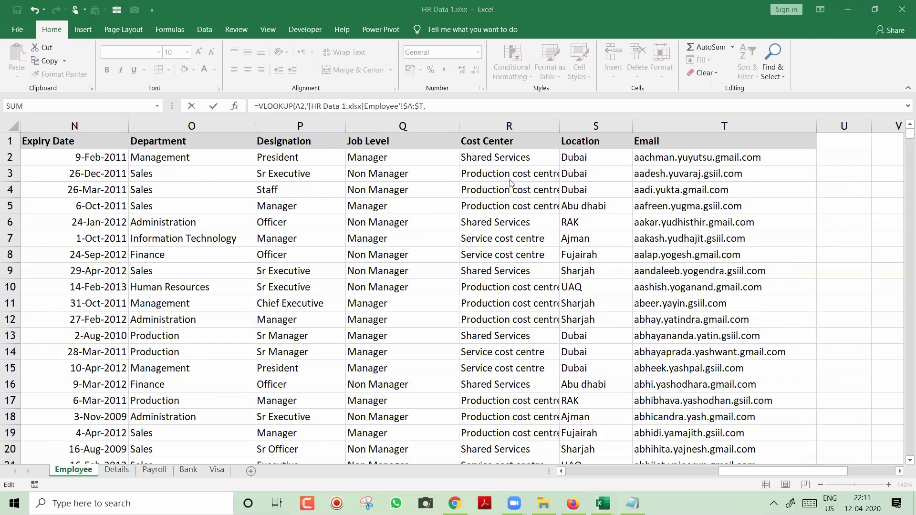
Step: Nest a MATCH function as the column index, with the First Name header B1 in HR Details.xlsx as its lookup value
left_click(445, 108)
left_click(438, 104)
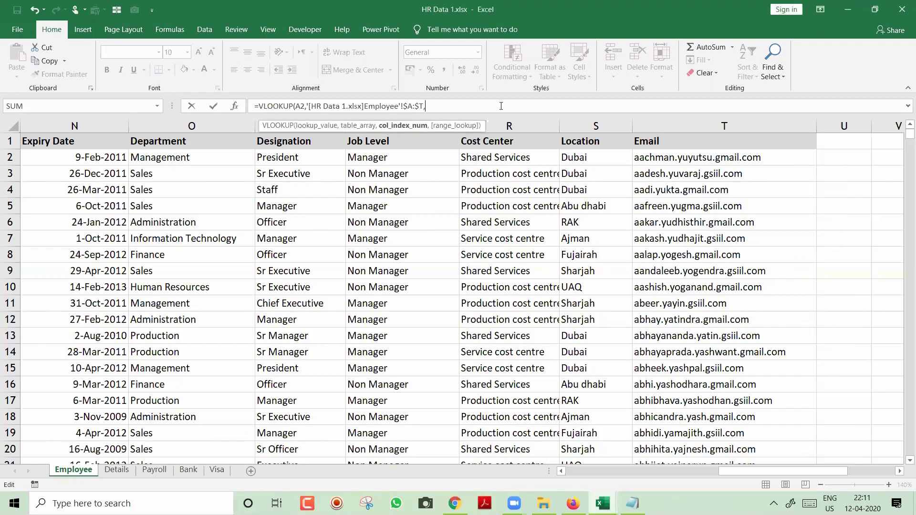
key("BackSpace")
type(",")
type("ma")
key("Tab")
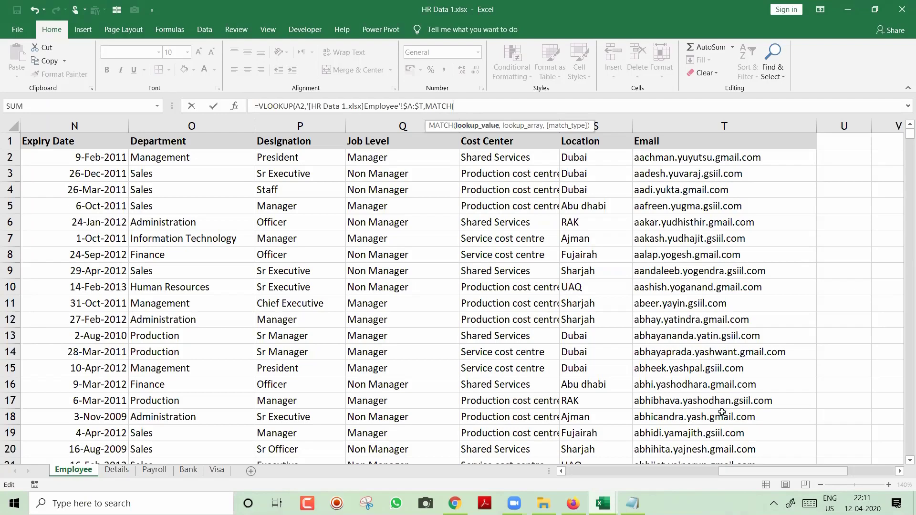
left_click_drag(584, 493, 559, 490)
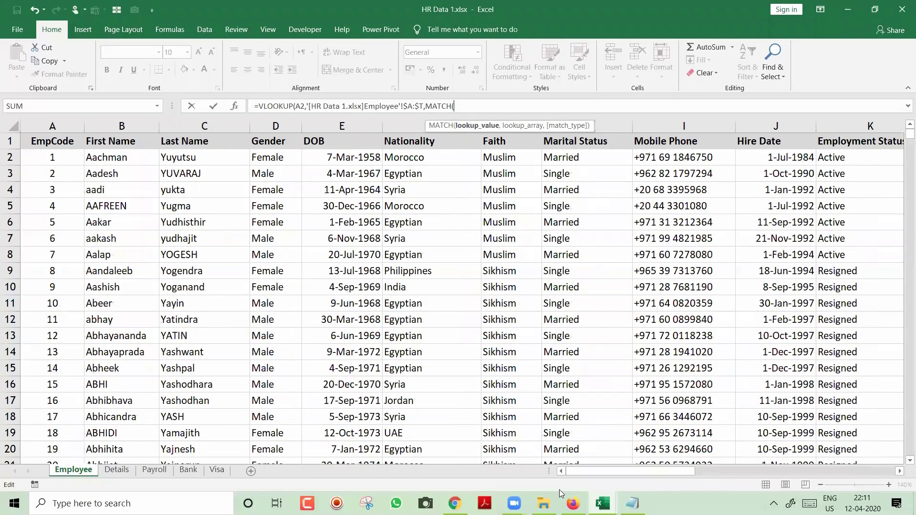
key("ctrl+Tab")
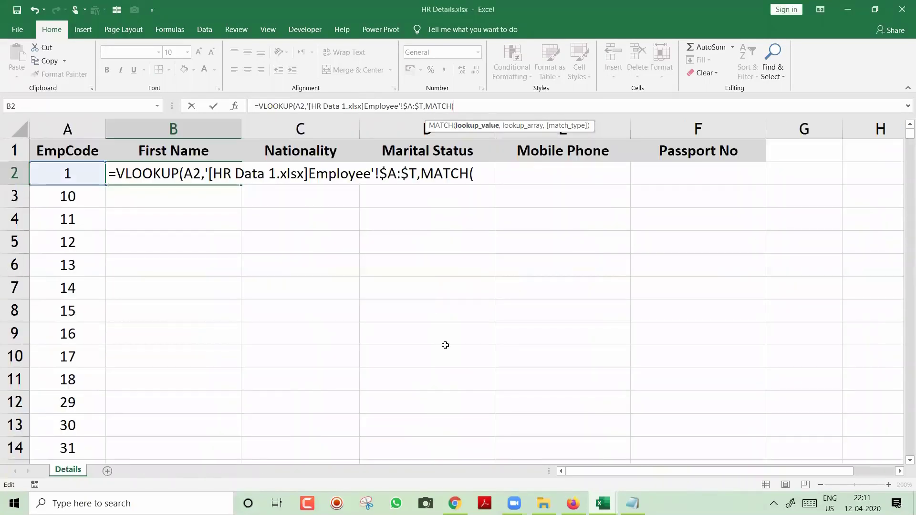
left_click(176, 151)
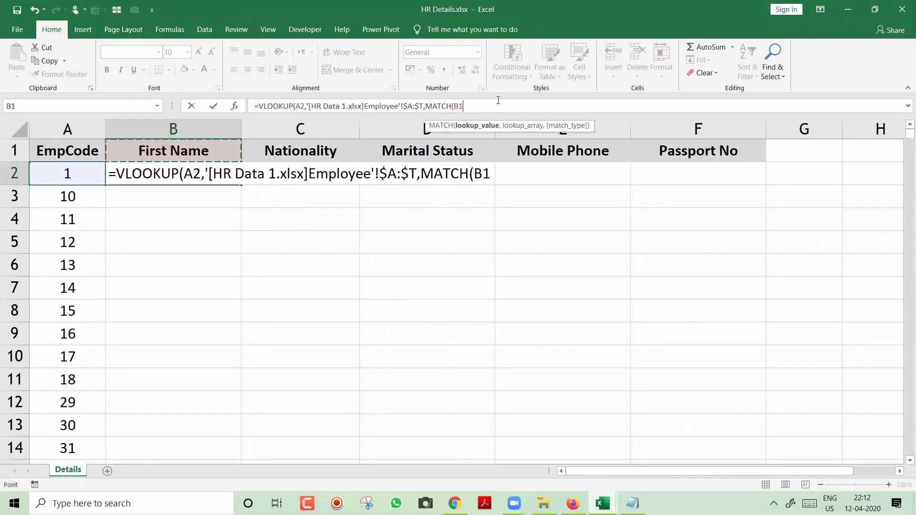
type(",")
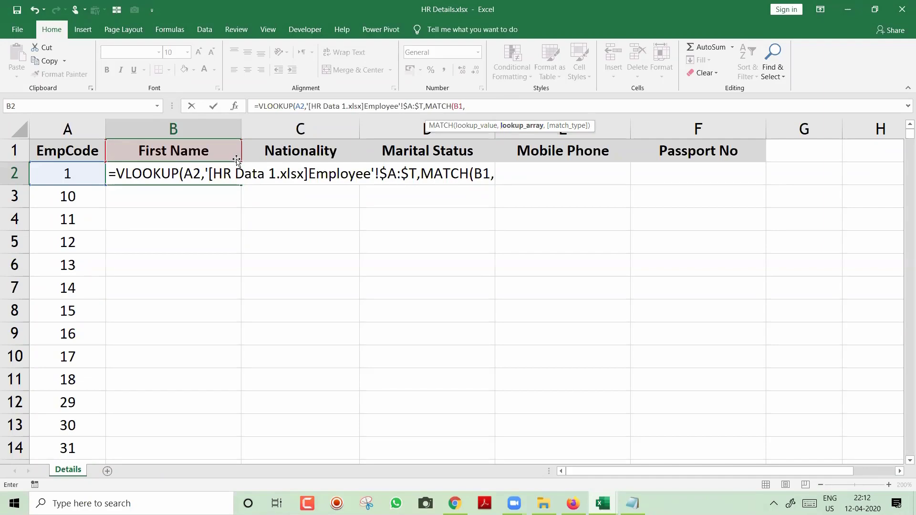
Step: Give MATCH the Employee sheet header row $A$1:$T$1 in HR Data 1.xlsx as lookup array, and close it with match type 0
key("ctrl+Tab")
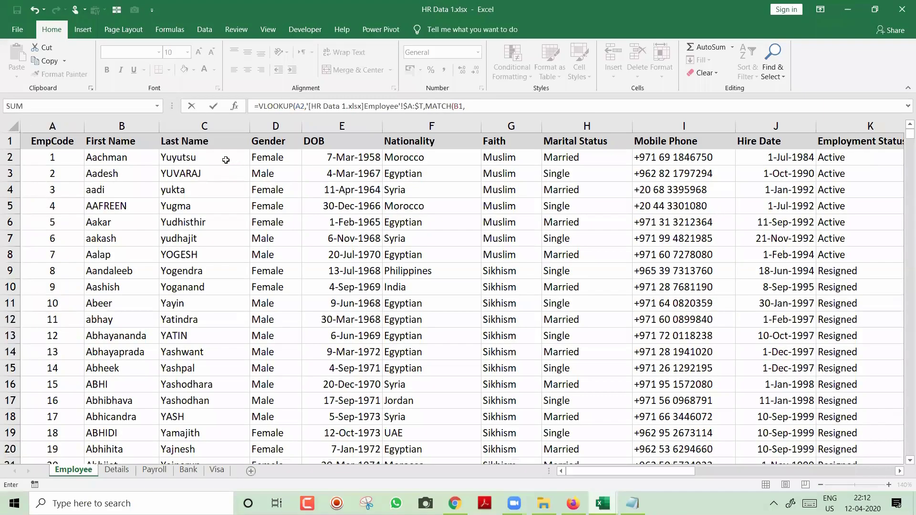
left_click(60, 140)
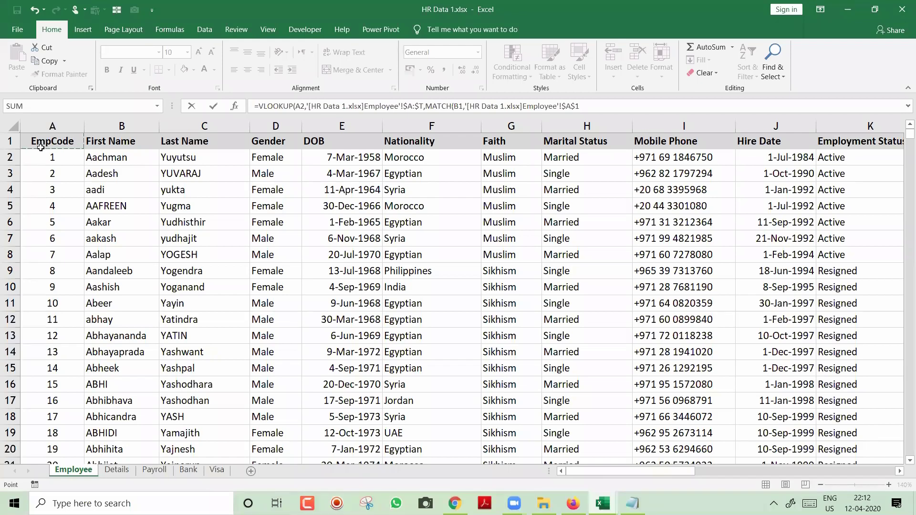
key("ctrl+shift+Right")
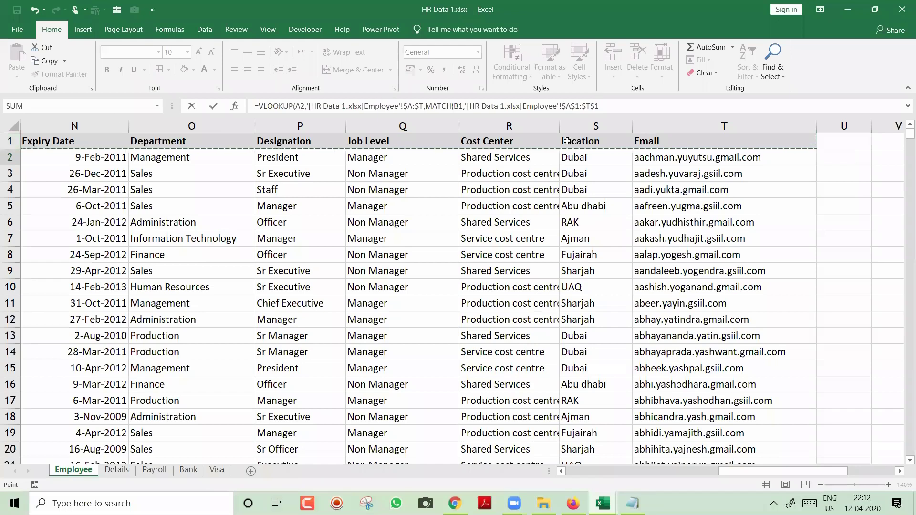
left_click(642, 107)
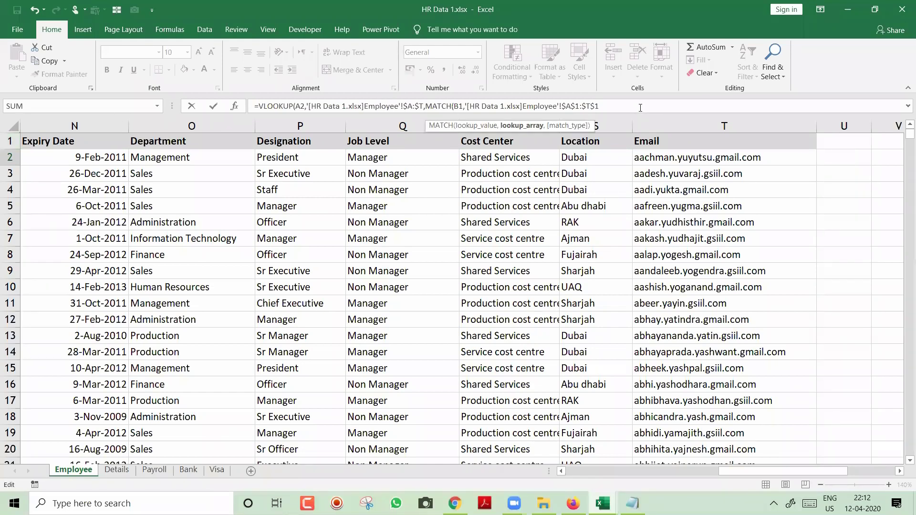
type(",")
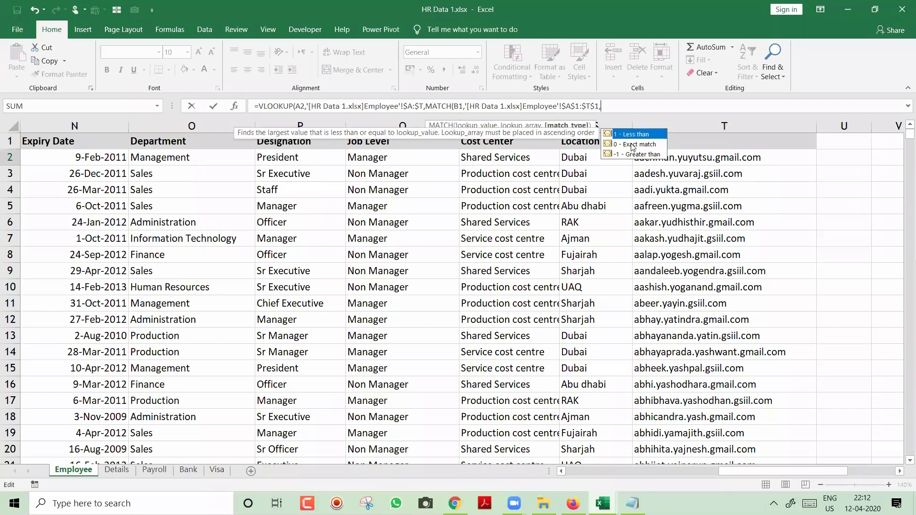
type("0)")
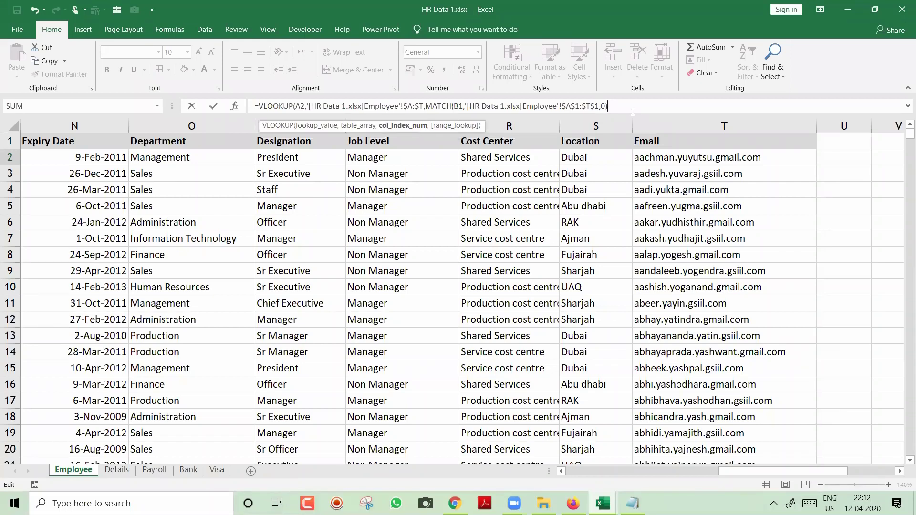
Step: Complete the VLOOKUP with range lookup 0 for an exact match and enter the formula in B2
left_click_drag(608, 106, 451, 109)
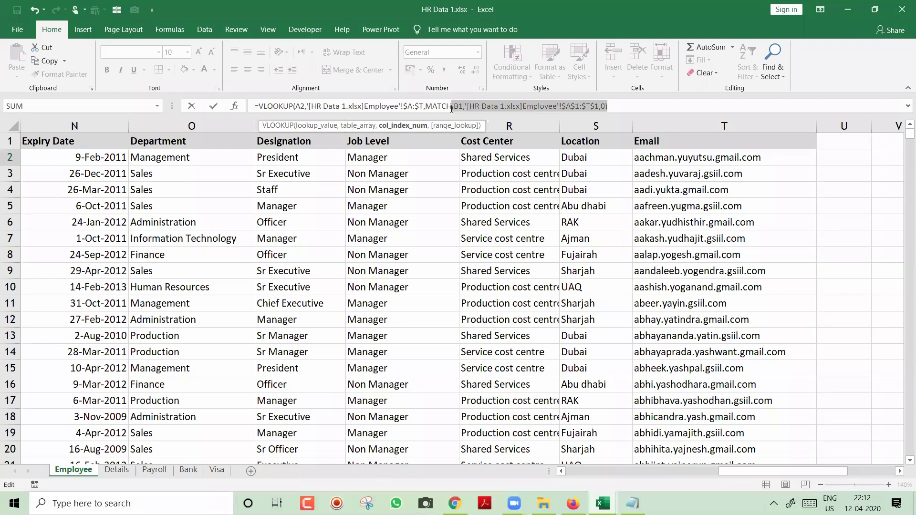
left_click(621, 110)
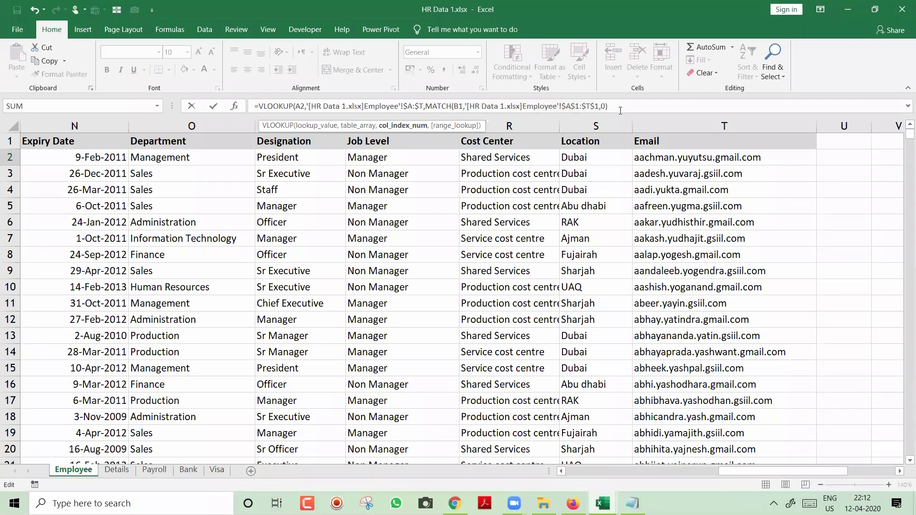
type(",")
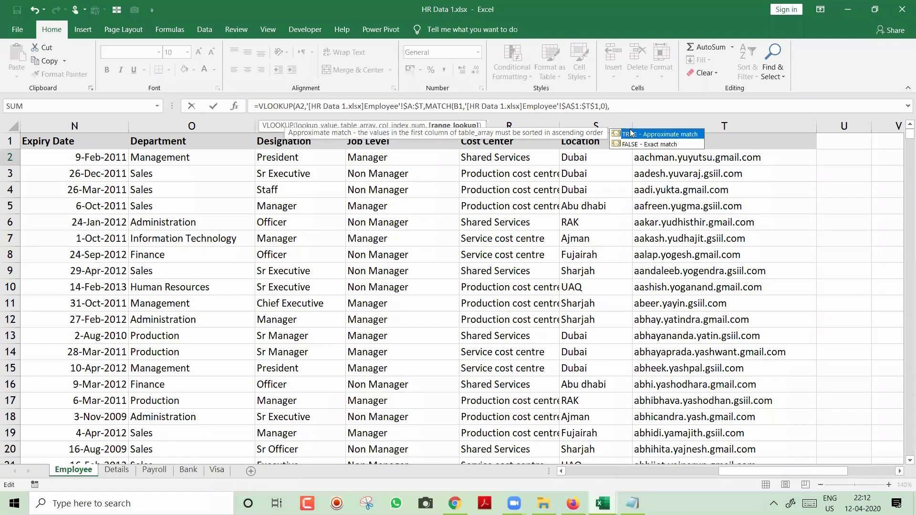
type("0)")
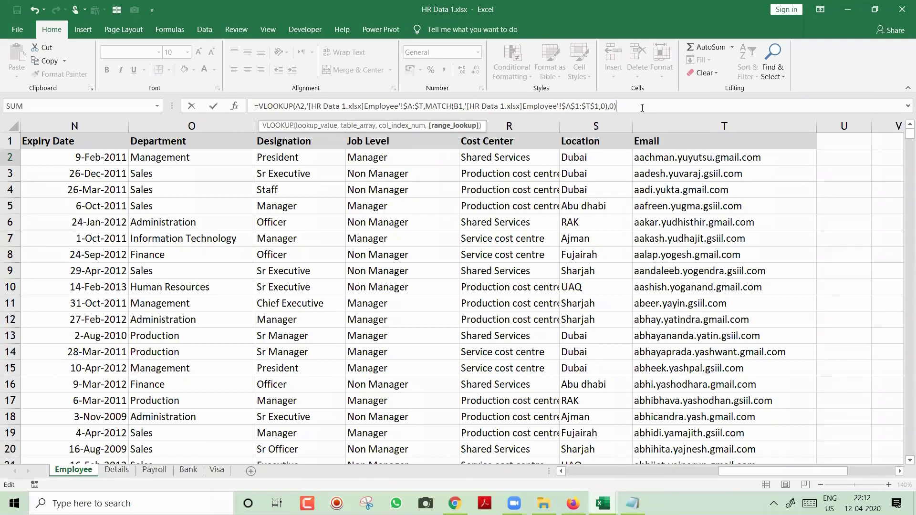
key("Return")
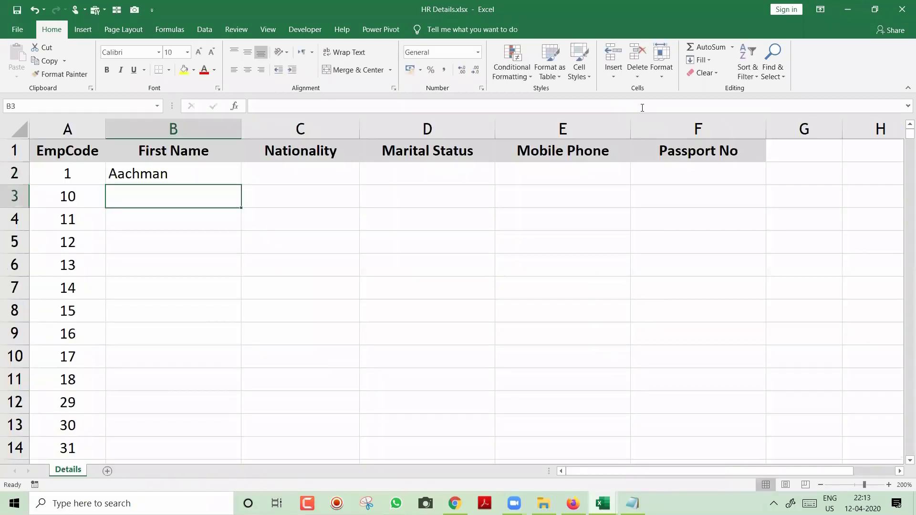
Step: Edit the B2 formula so the VLOOKUP lookup value is $A2 and the MATCH lookup value is B$1
key("Up")
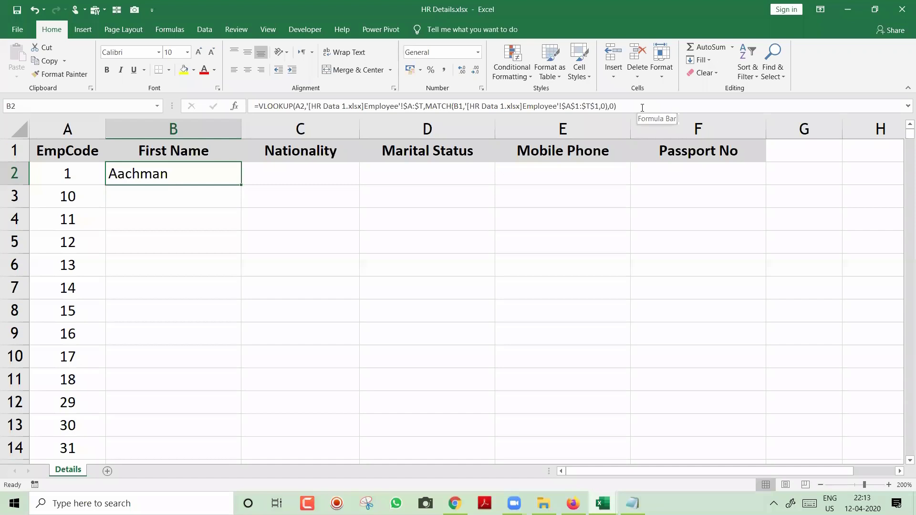
key("F2")
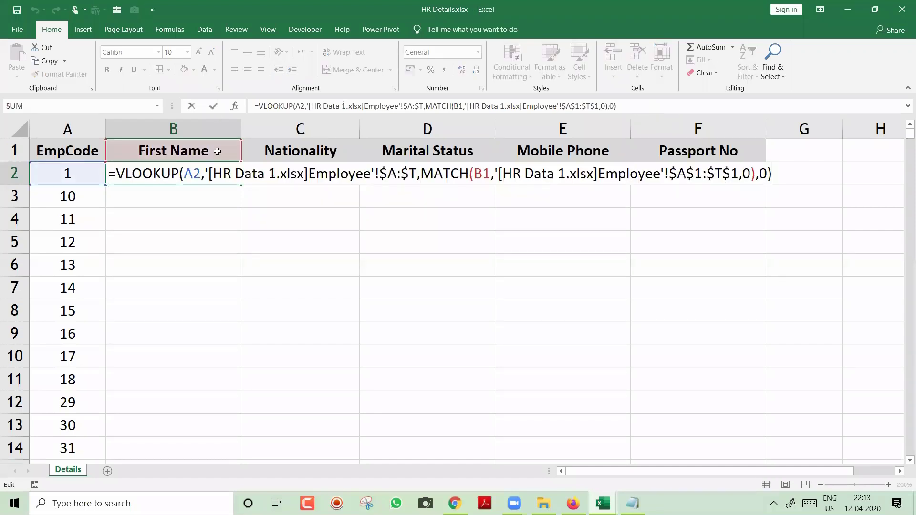
left_click(188, 173)
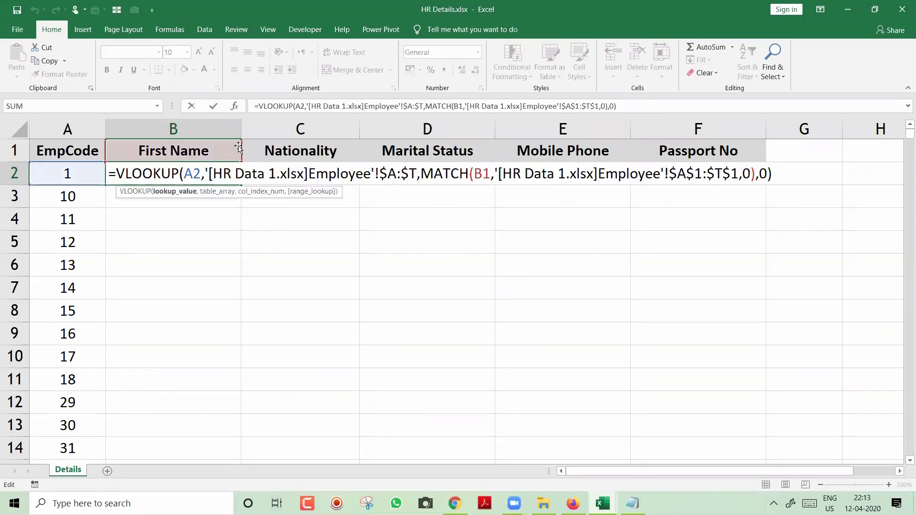
type("$")
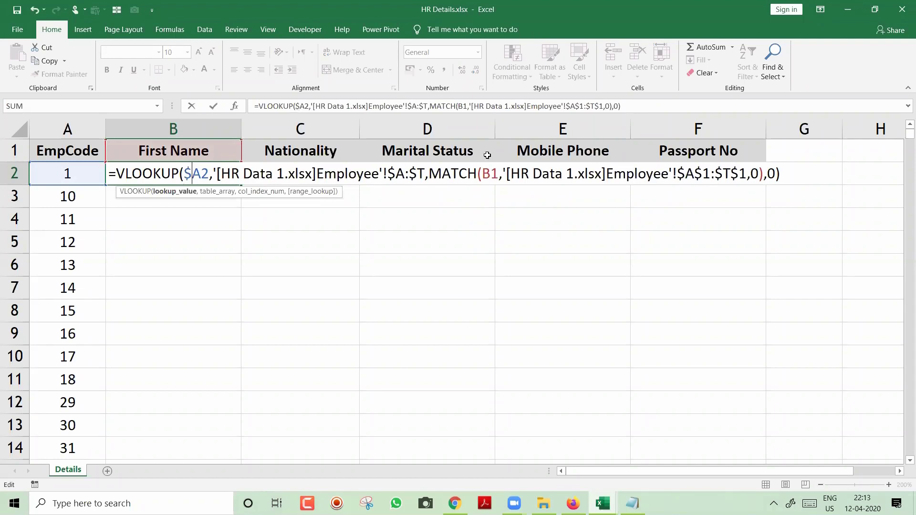
left_click(492, 172)
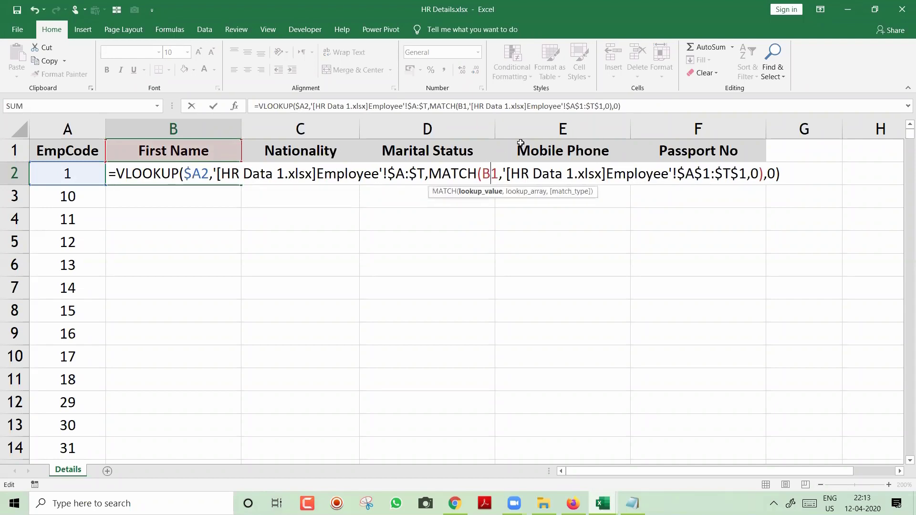
type("$")
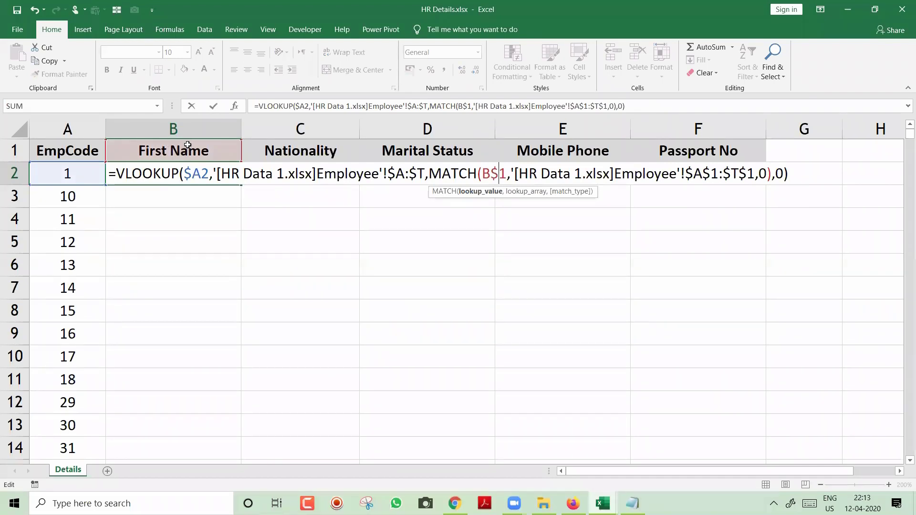
key("Return")
key("Up")
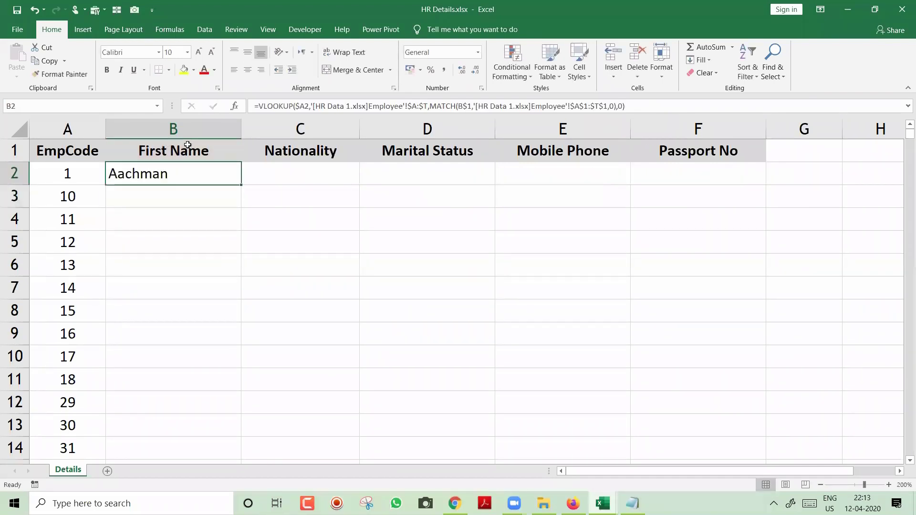
Step: Fill the B2 formula across to F2 and down all the employee rows
left_click_drag(241, 185, 739, 185)
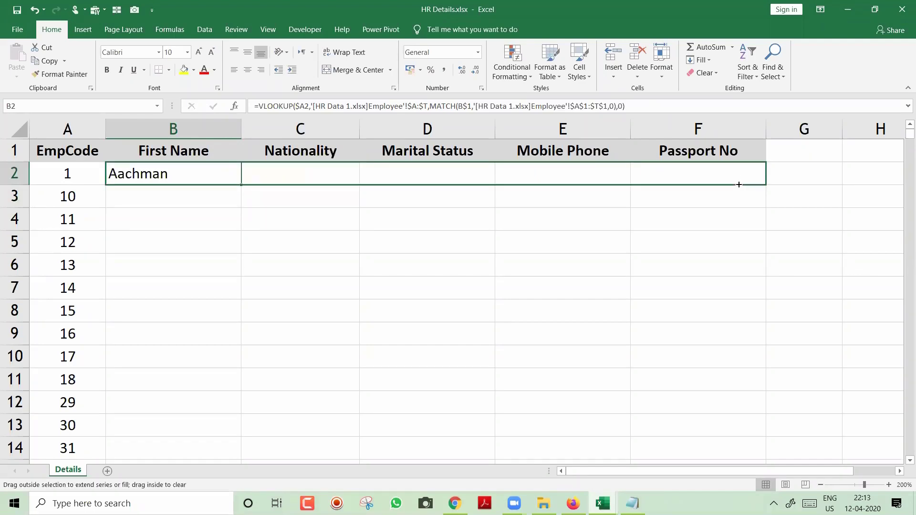
left_click_drag(739, 185, 739, 184)
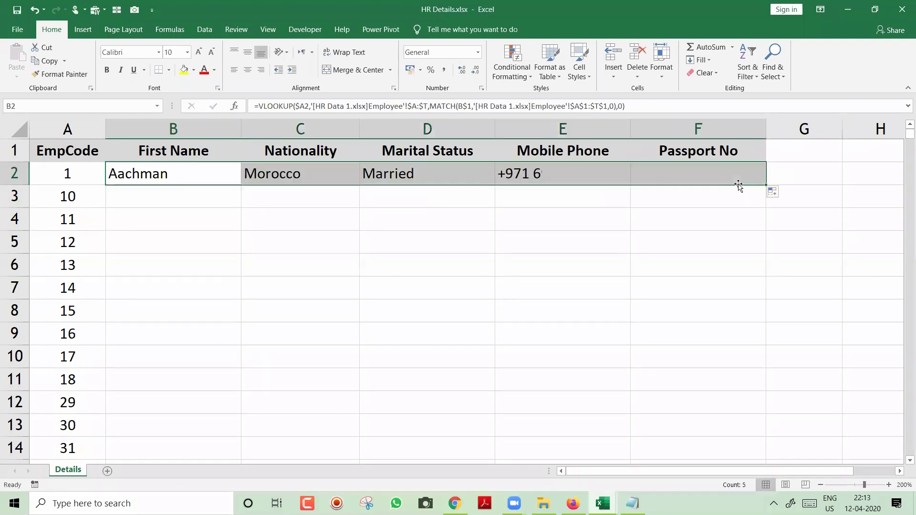
double_click(768, 186)
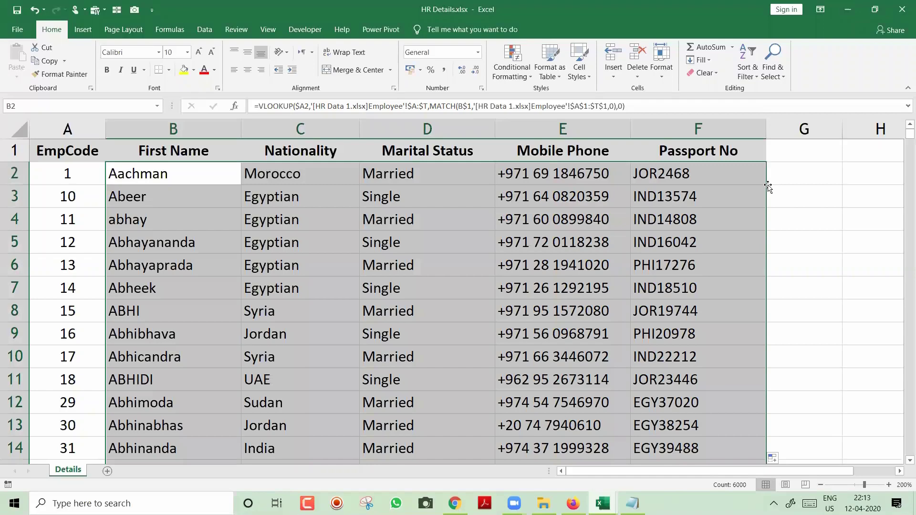
Step: Check the Employee sheet headers in HR Data 1.xlsx and replace header C1 in HR Details.xlsx with Department
key("Up")
key("Right")
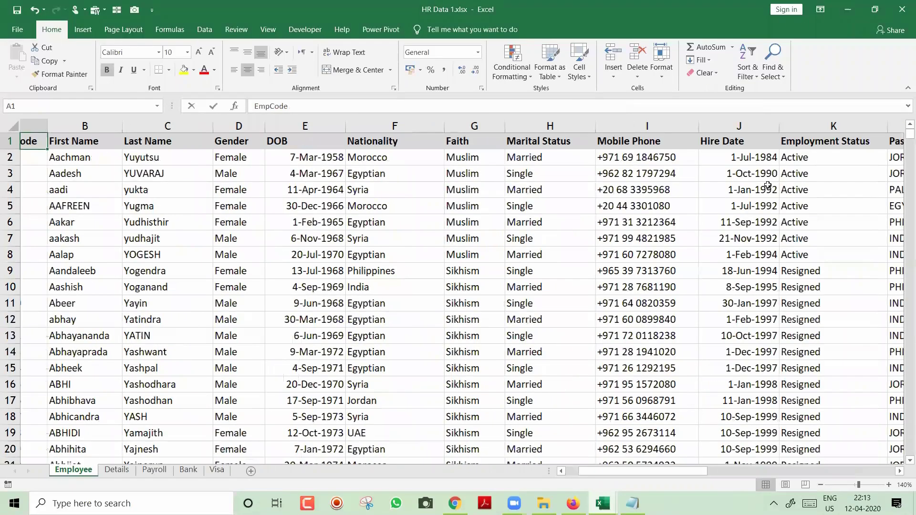
scroll(768, 186, "left", 1)
key("Right")
key("Right")
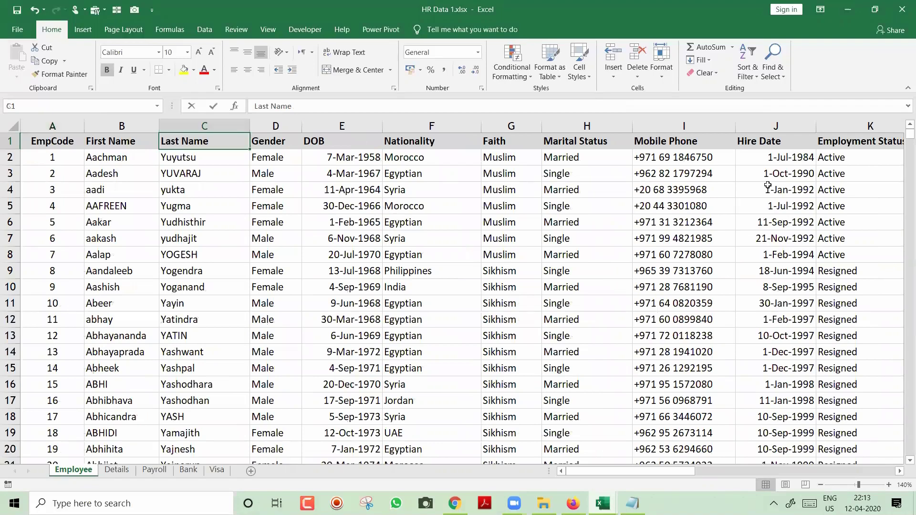
key("Right")
key("ctrl+Right")
key("Left")
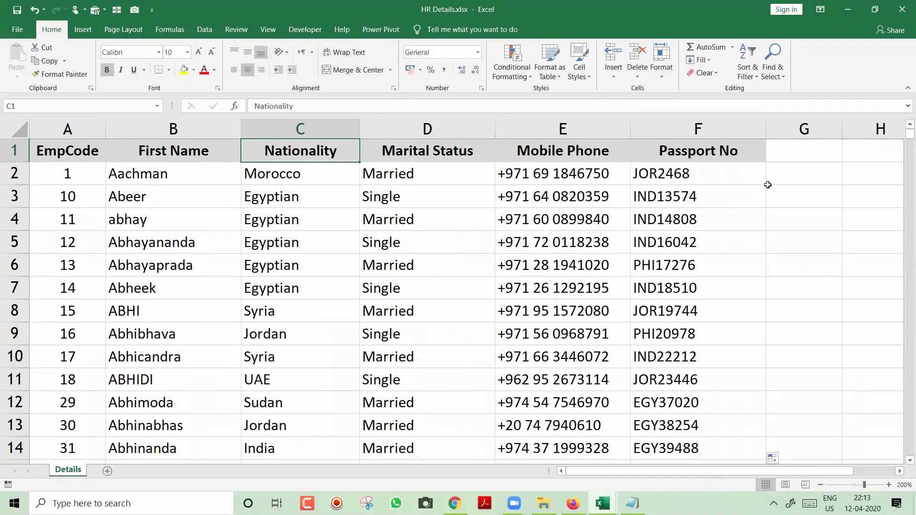
type("Depart")
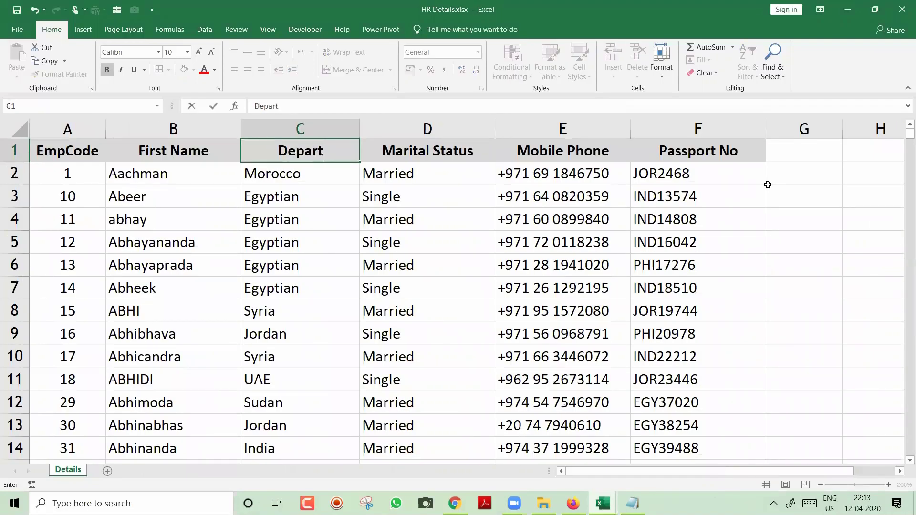
type("ment")
key("BackSpace")
type("nt")
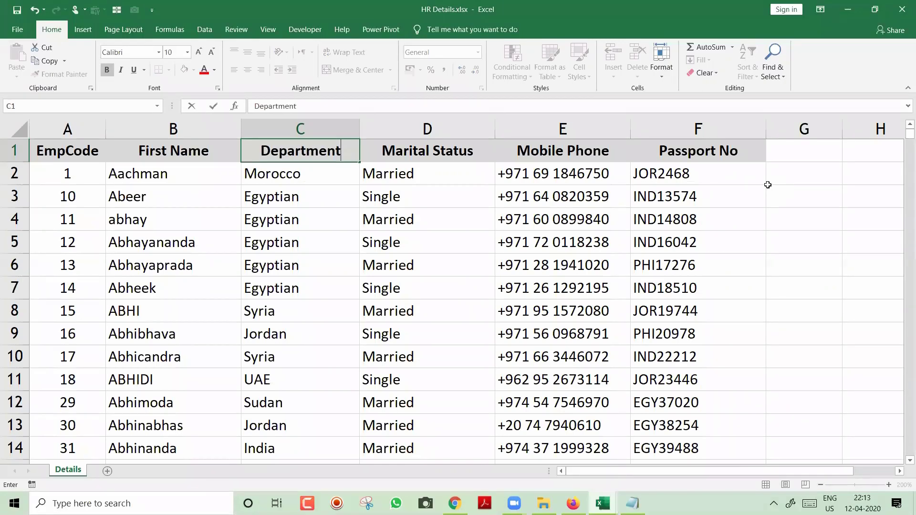
key("Return")
key("Up")
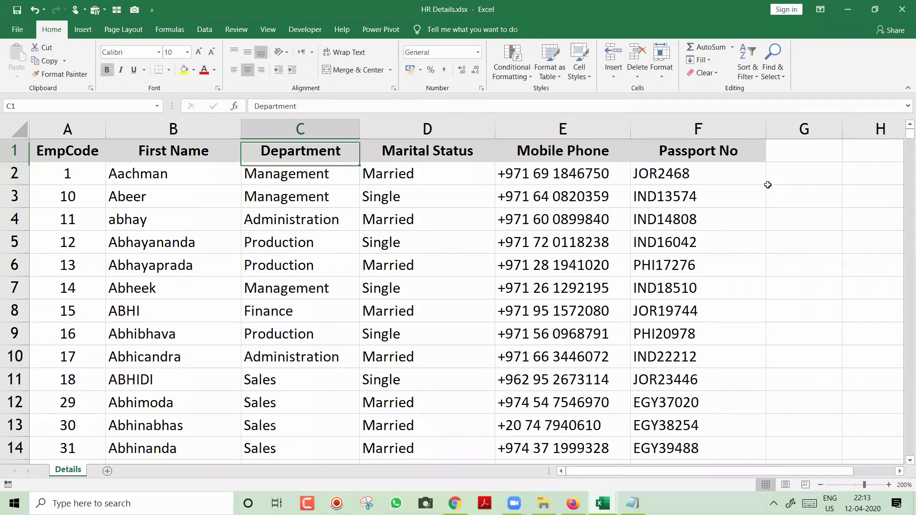
Step: Replace header D1 in HR Details.xlsx with Email, using the column name from the Employee sheet
key("Right")
key("ctrl+Tab")
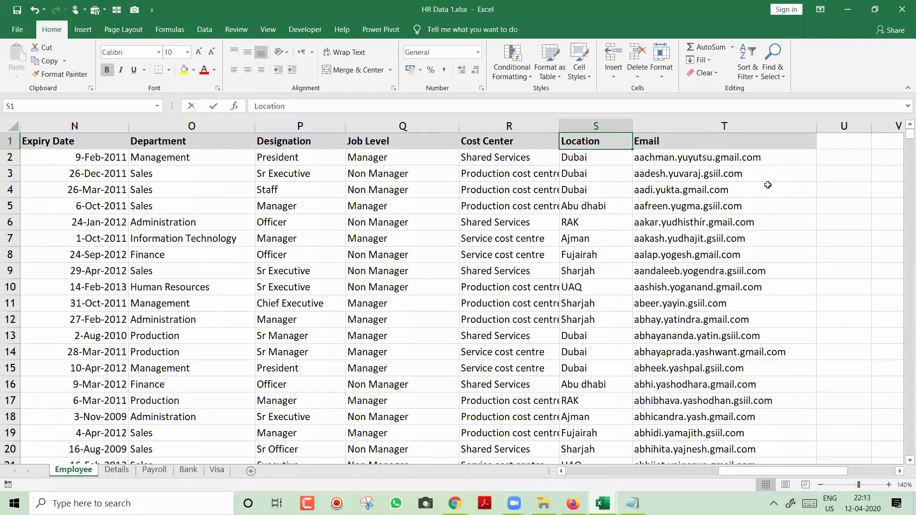
key("ctrl+Tab")
type("Email")
key("Return")
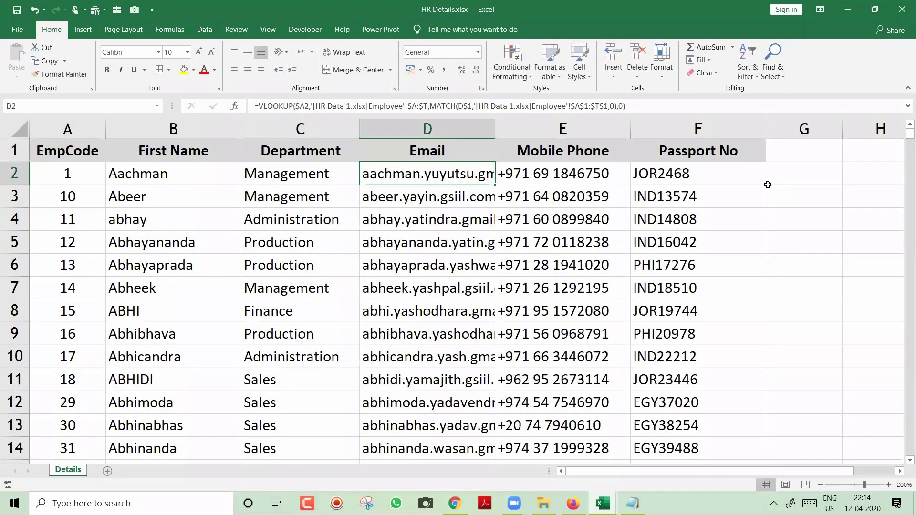
Step: Replace the Passport No header in F1 with Marital Status
key("Up")
key("Right")
key("Right")
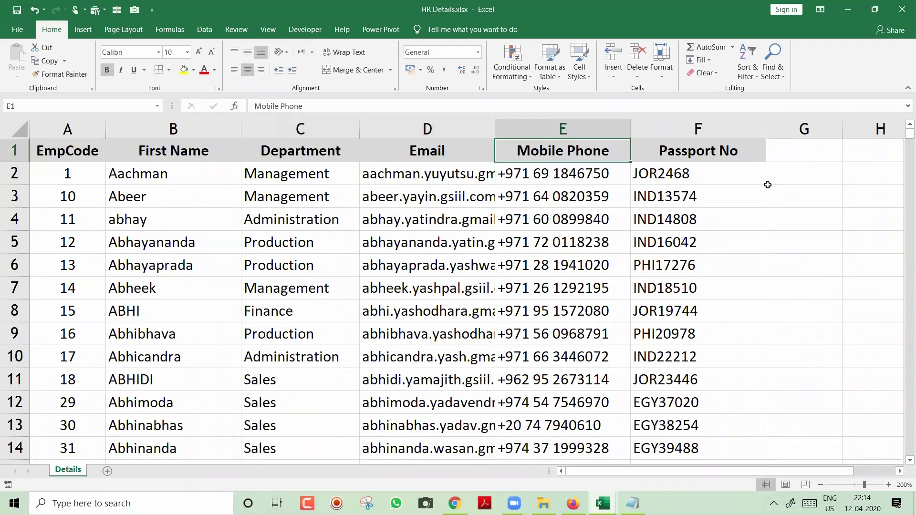
type("Marital Status")
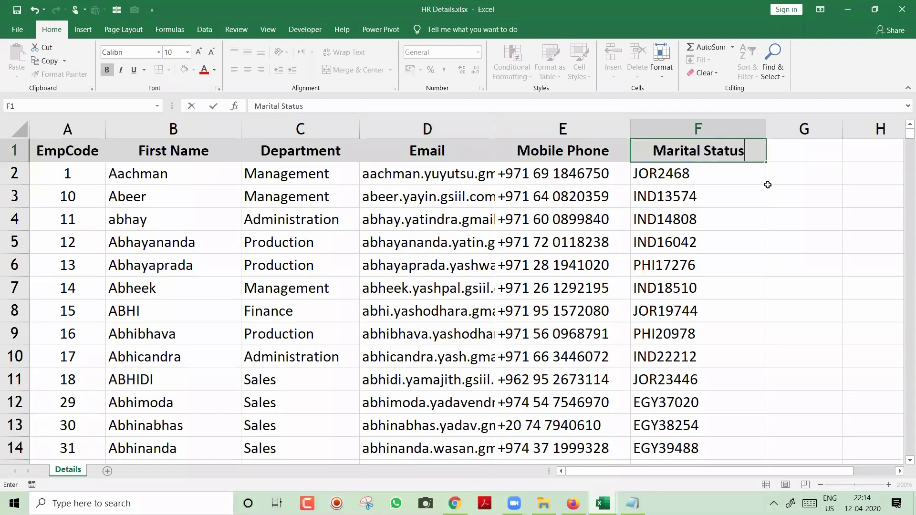
key("Return")
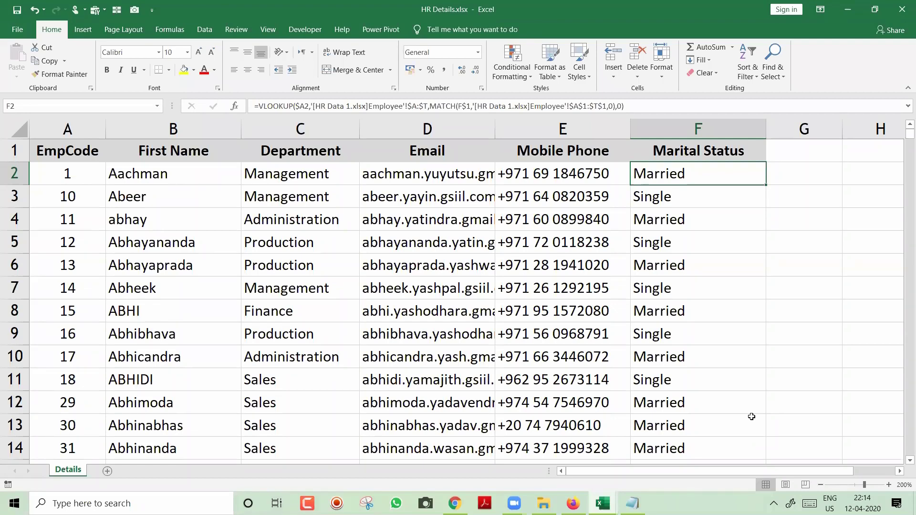
Step: Check the Employee sheet headers again and re-enter header C1 in HR Details.xlsx in capitals as DEPARTMENT
key("ctrl+Tab")
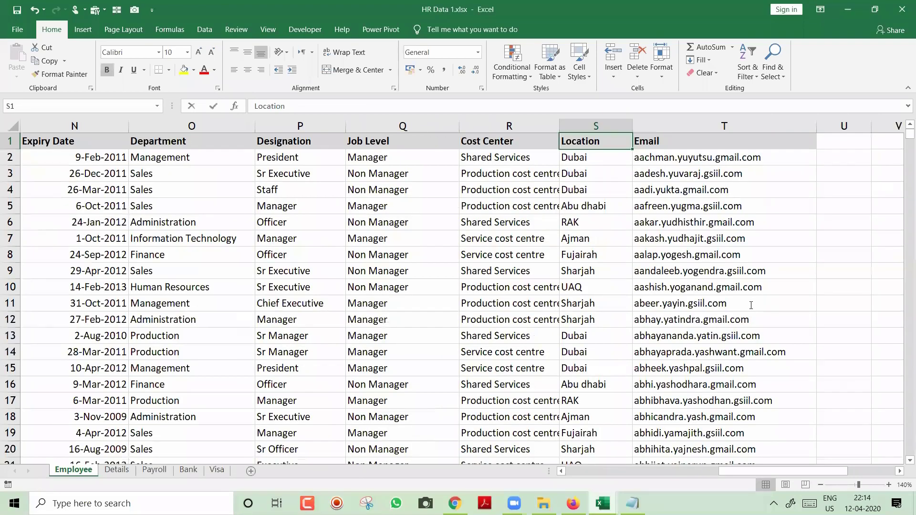
key("ctrl+Tab")
key("Up")
key("Left")
key("Left")
key("Left")
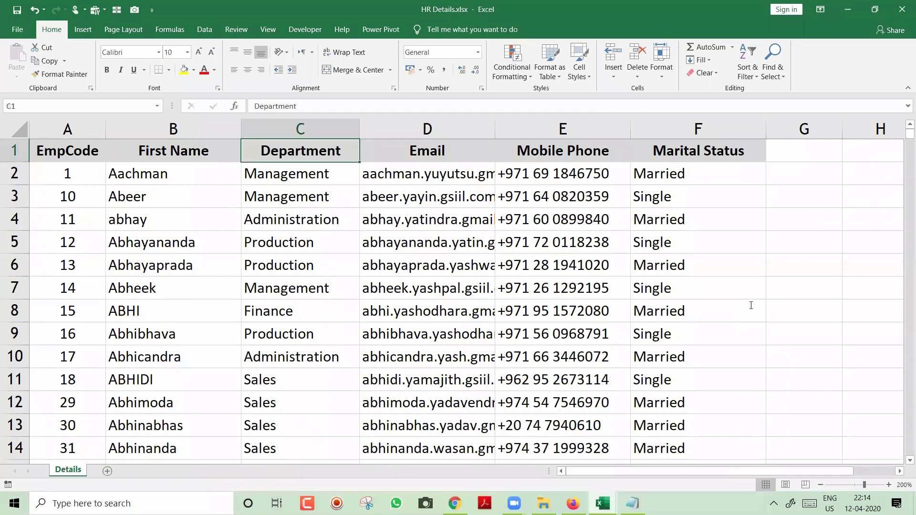
type("DEPARTMENT")
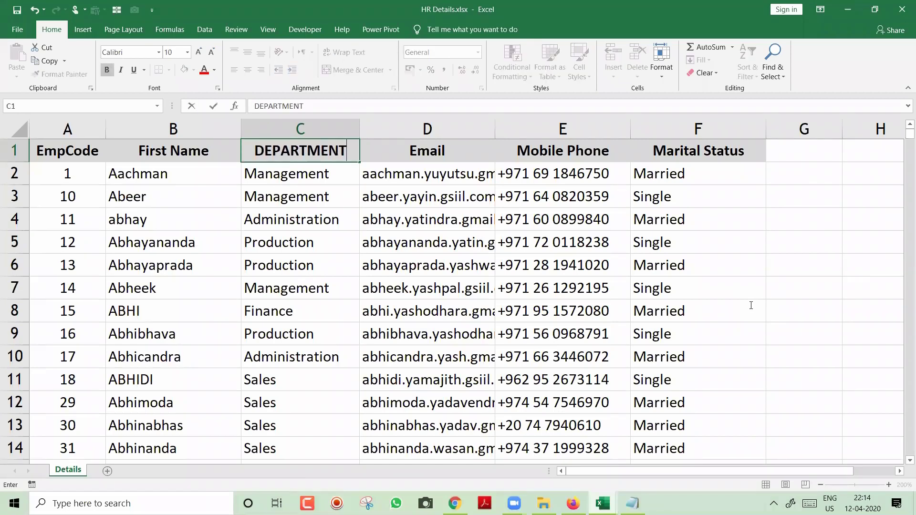
key("Return")
key("Up")
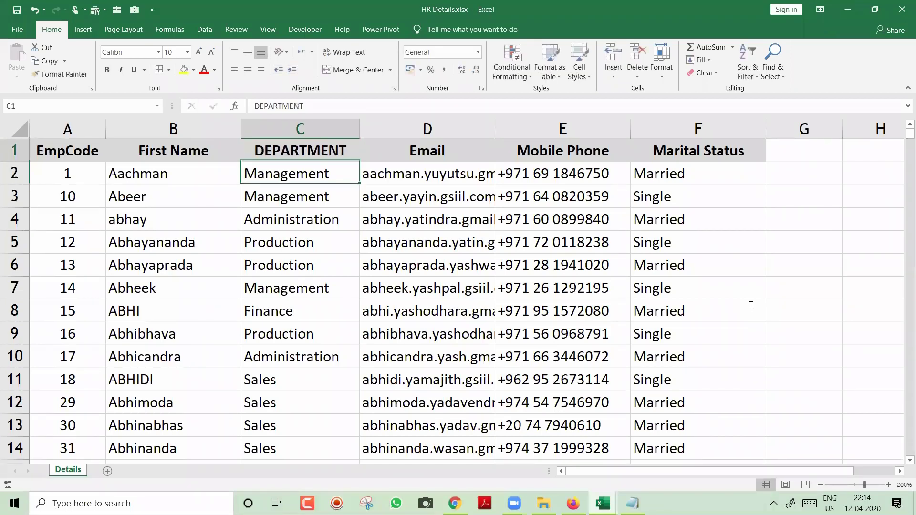
Step: Change header C1 to DEPARTMENTS, and undo both this edit and the capitalised one
key("F2")
type("S")
key("Return")
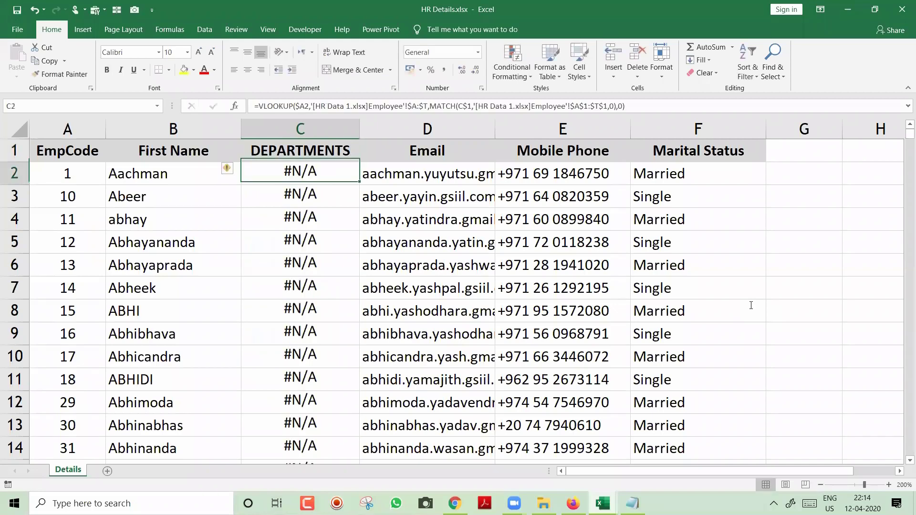
key("ctrl+z")
key("ctrl+z")
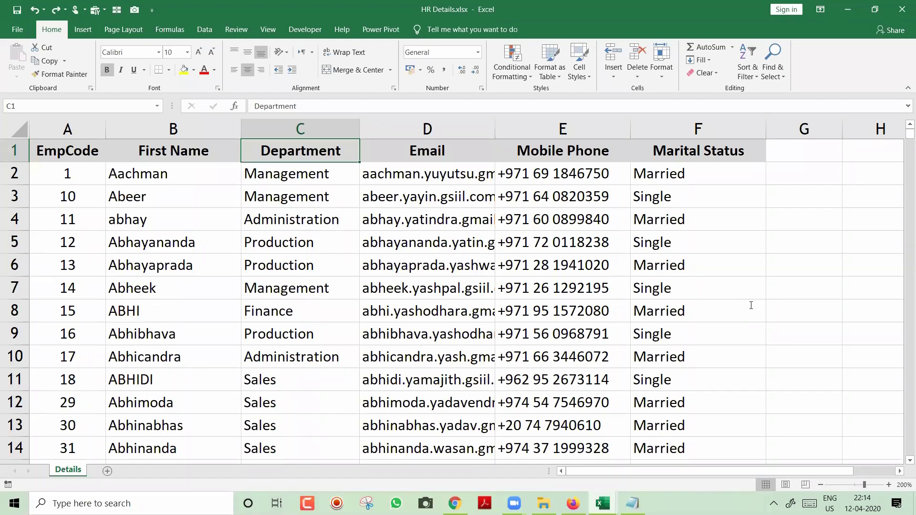
Step: Undo the remaining header changes and the fill down the rows, and clear the formulas from B2:F2
key("alt+Tab")
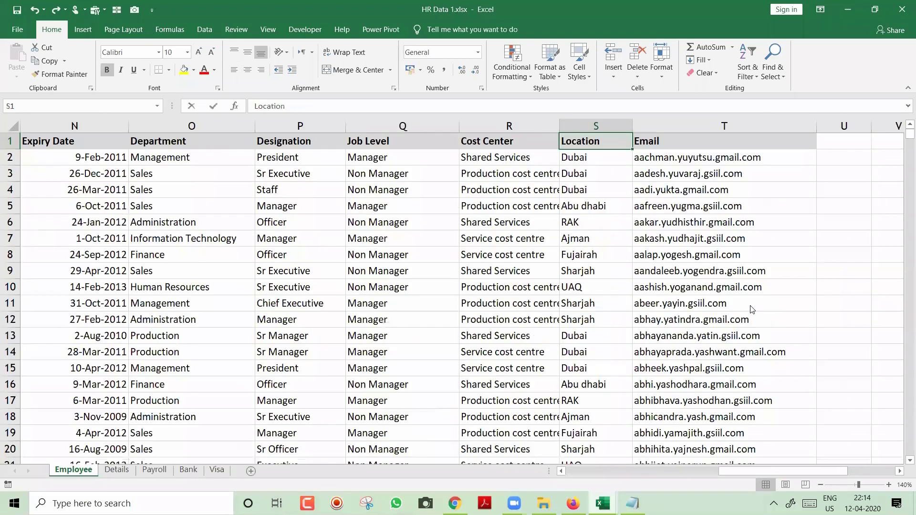
key("Down")
key("alt+Tab")
key("ctrl+z")
key("ctrl+z")
key("ctrl+z")
key("ctrl+z")
key("ctrl+z")
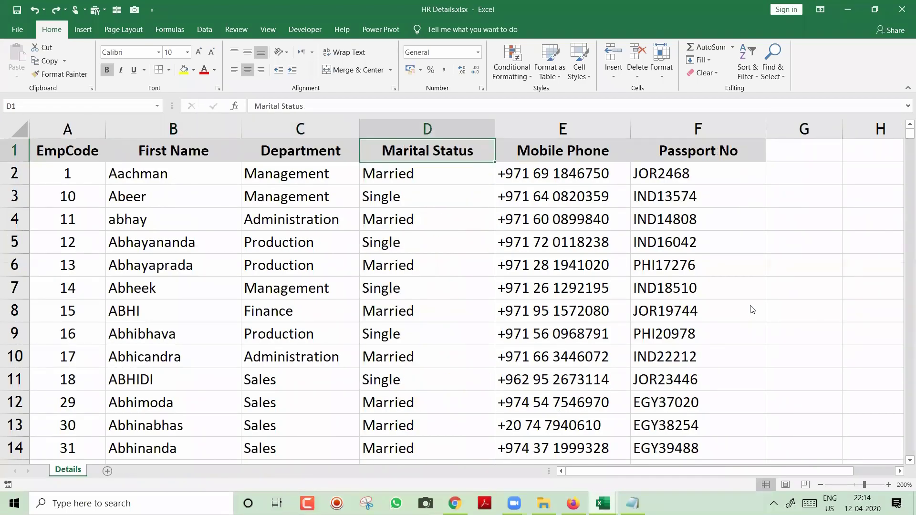
key("Delete")
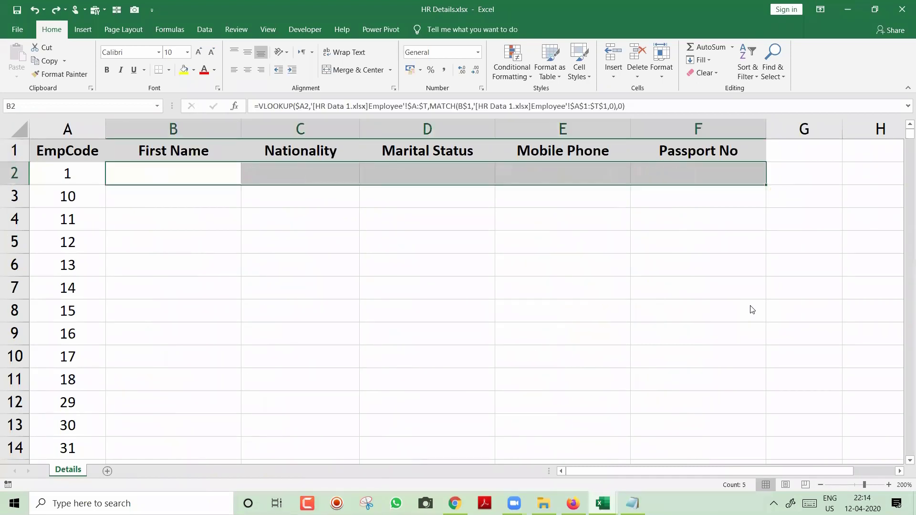
Step: Start a new VLOOKUP formula in B2 with the employee code A2 as its lookup value
key("Left")
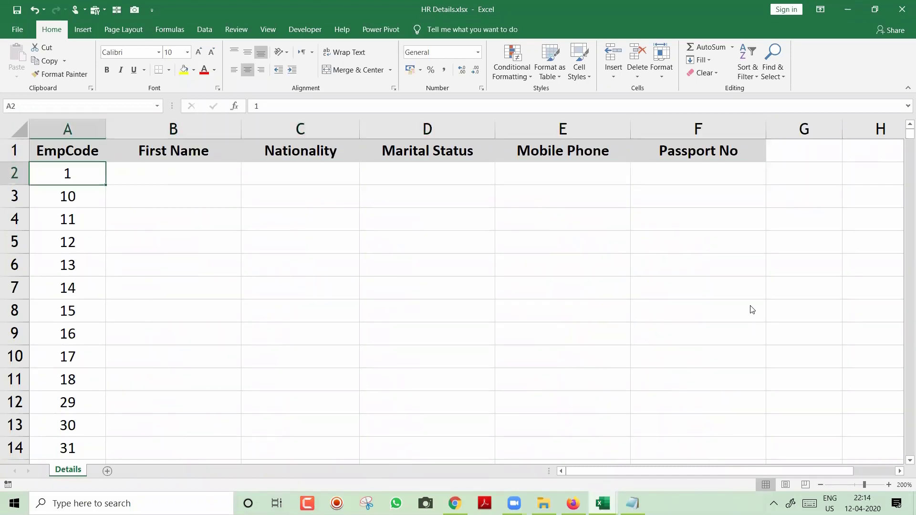
key("Right")
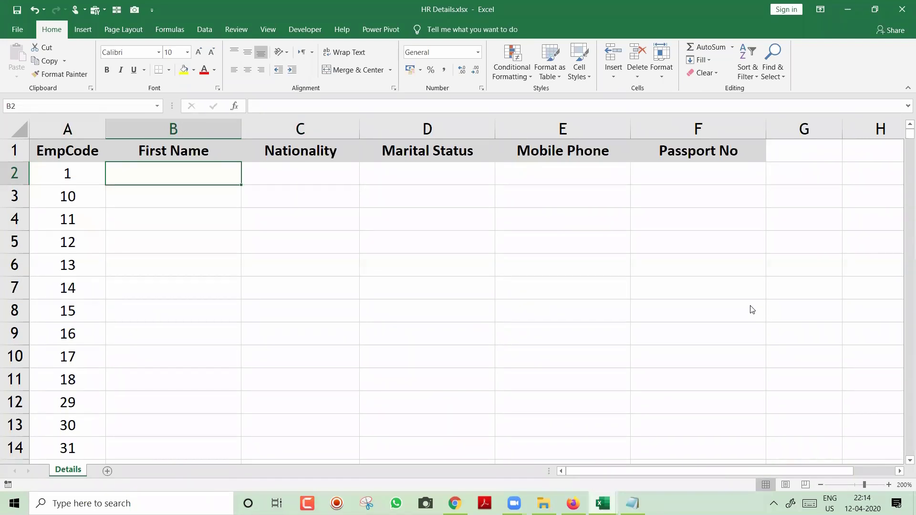
type("=VLOOKUP(")
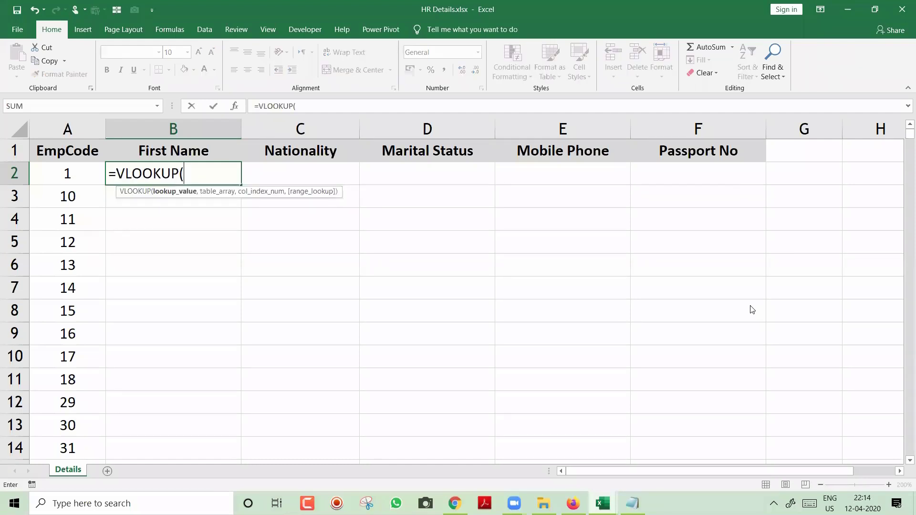
key("Left")
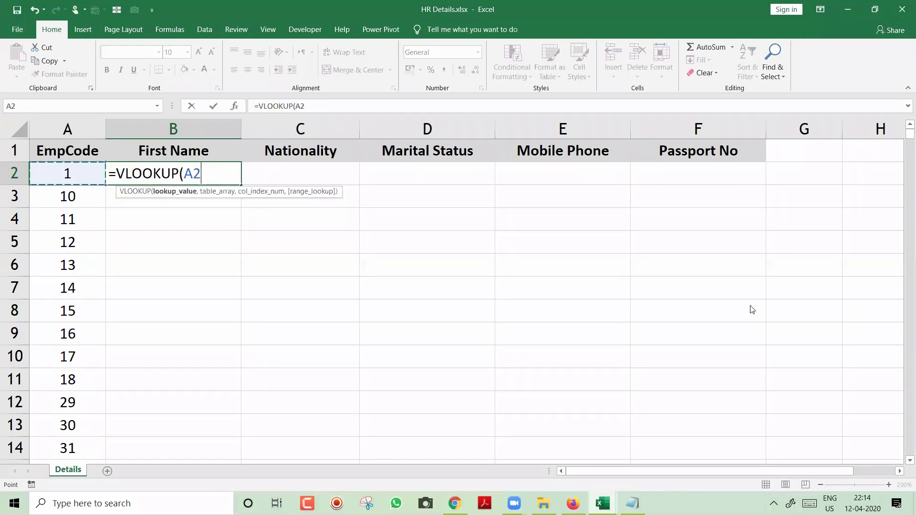
type(",")
Step: Set the VLOOKUP table array to columns $A:$T of the Employee sheet in HR Data 1.xlsx
key("ctrl+Tab")
key("Up")
key("Left")
key("Left")
key("Left")
key("Left")
key("Left")
key("Left")
key("Left")
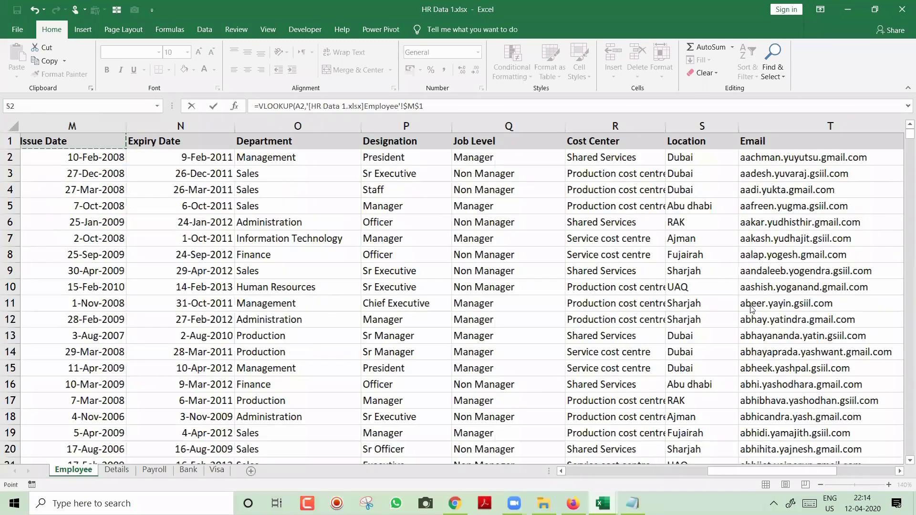
key("ctrl+Left")
key("ctrl+space")
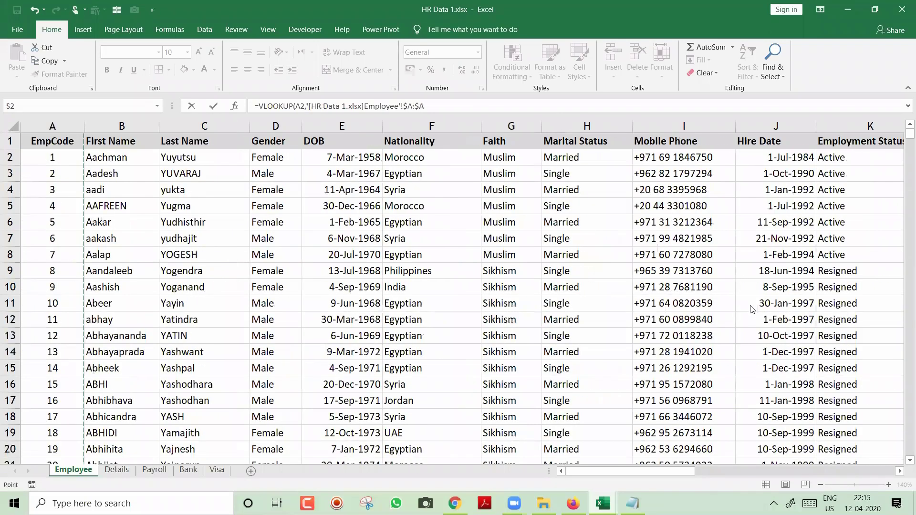
key("ctrl+shift+Right")
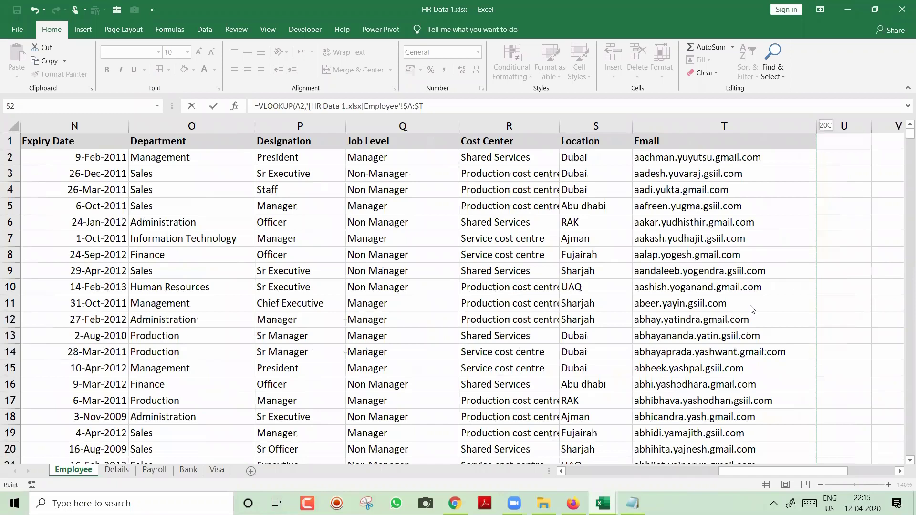
left_click(489, 104)
type(",")
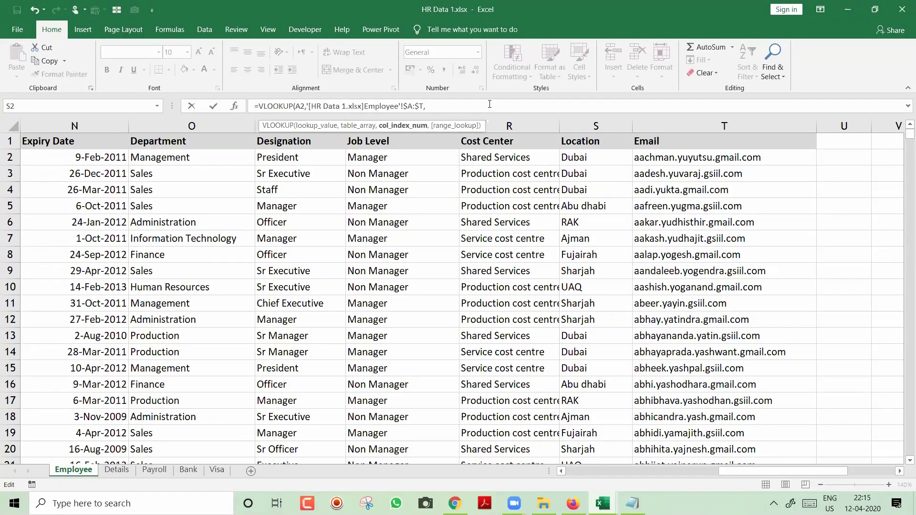
Step: Nest a MATCH function as the column index, with header B1 of HR Details.xlsx as its lookup value
key("alt+Tab")
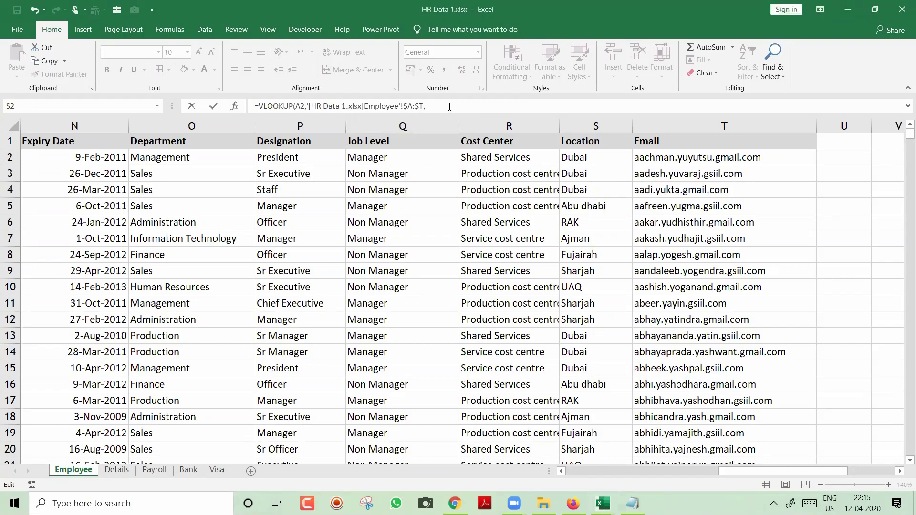
left_click(450, 106)
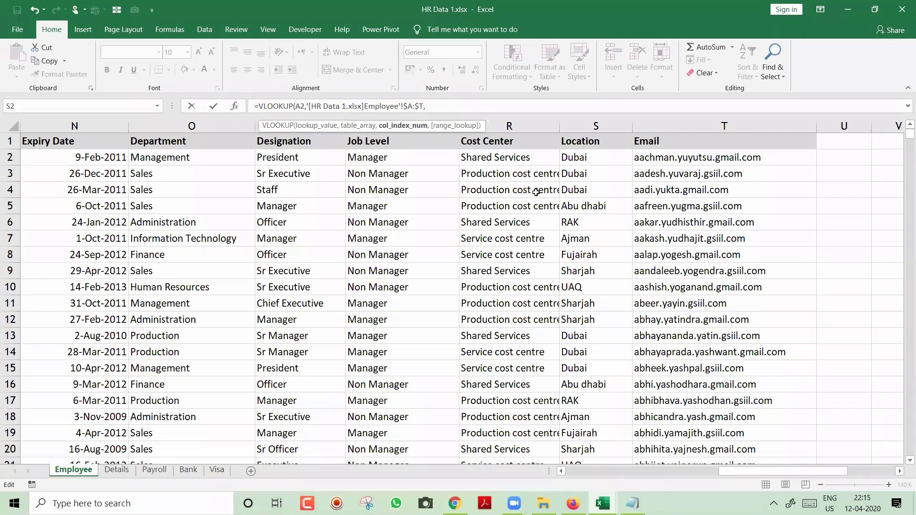
type("ma")
key("Tab")
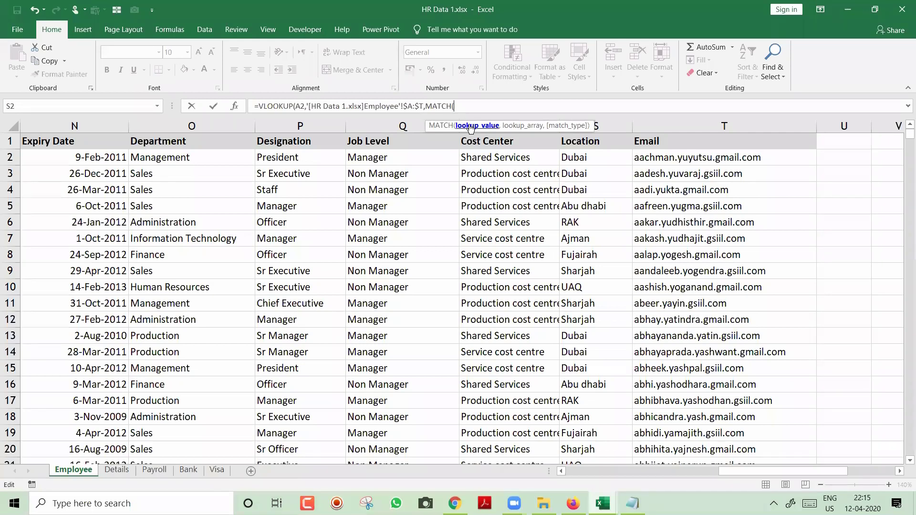
key("ctrl+Tab")
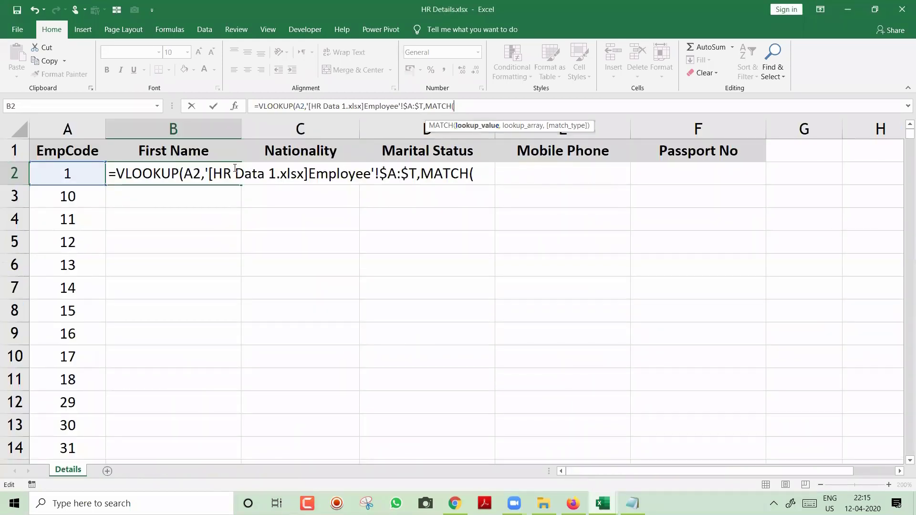
left_click(205, 152)
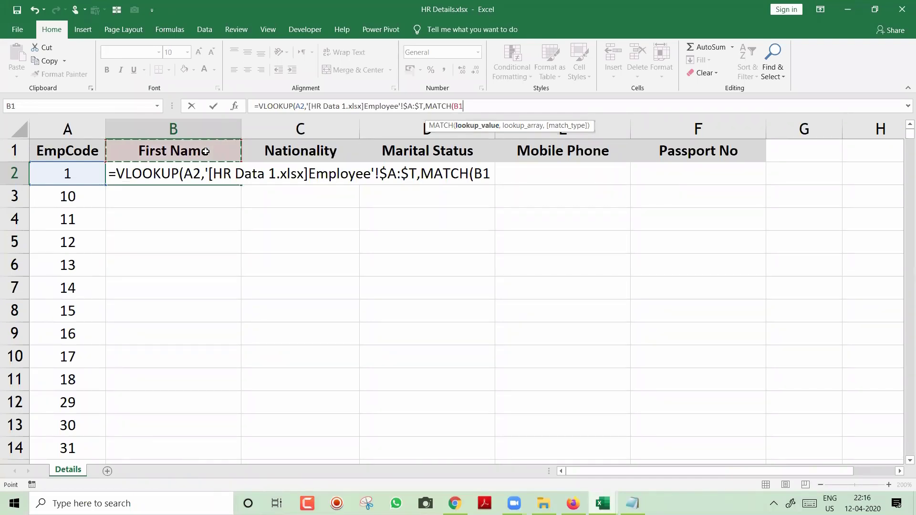
type(",")
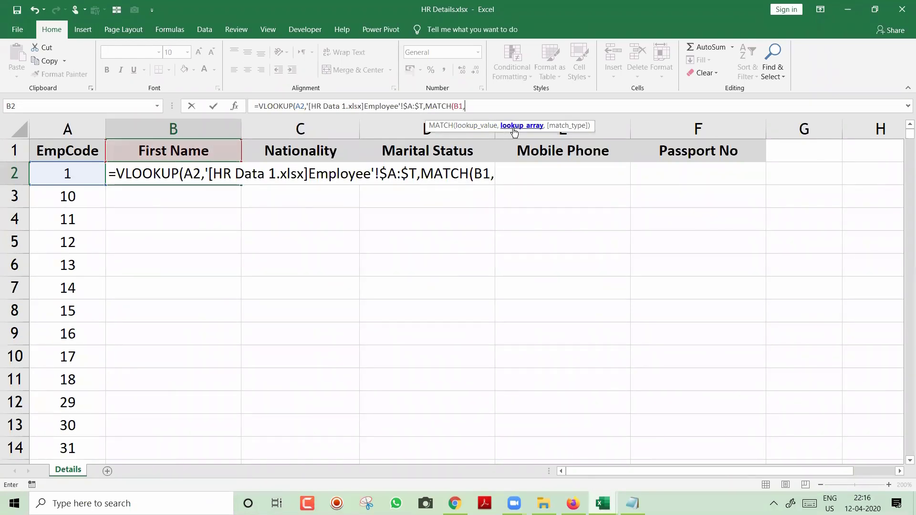
Step: Set the MATCH lookup array to the header row $A$1:$T$1 of the Employee sheet in HR Data 1.xlsx
key("ctrl+Tab")
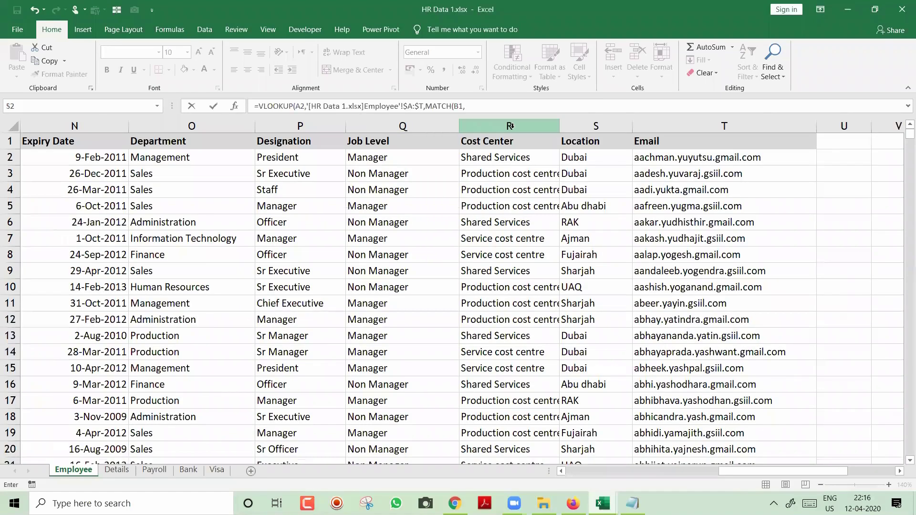
key("ctrl+Home")
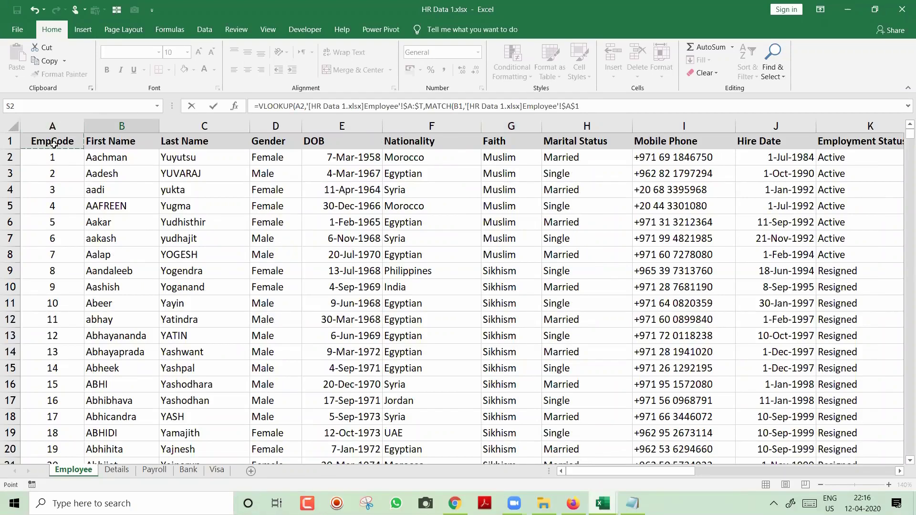
key("ctrl+shift+Right")
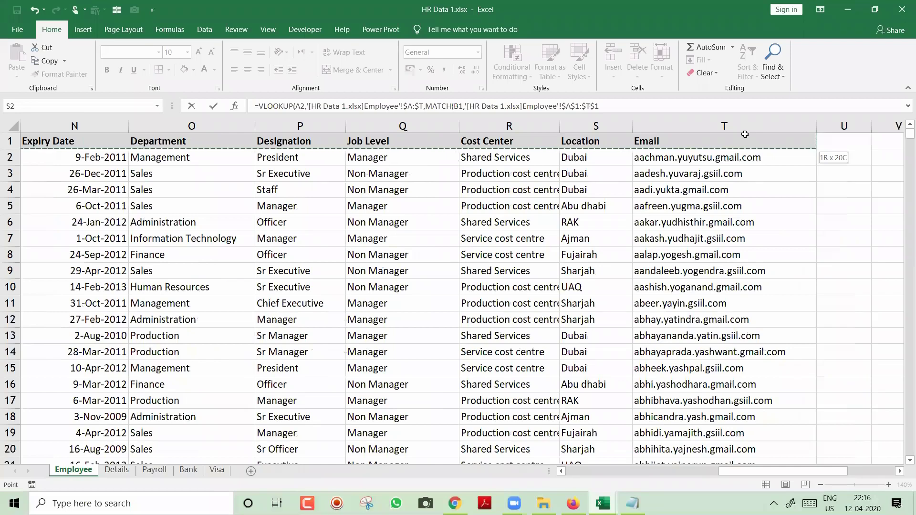
key("shift+Right")
key("shift+Left")
type(",")
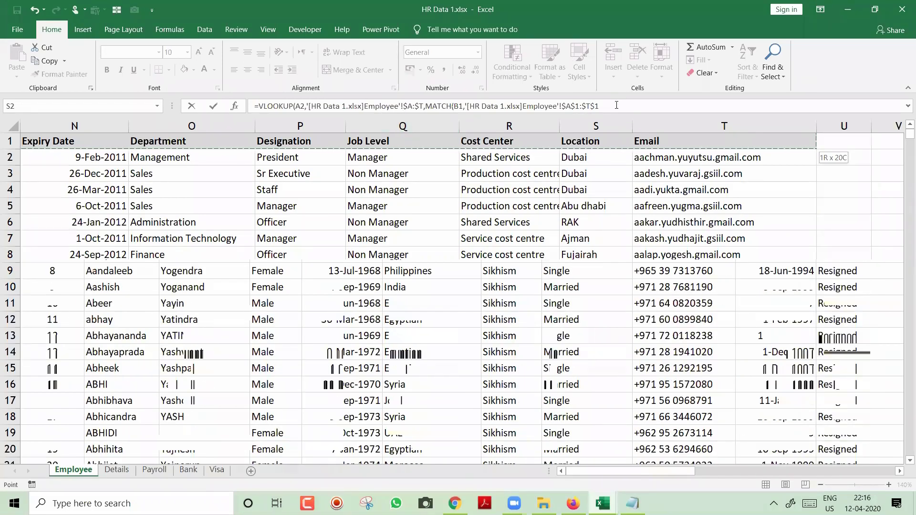
left_click(667, 105)
type(",")
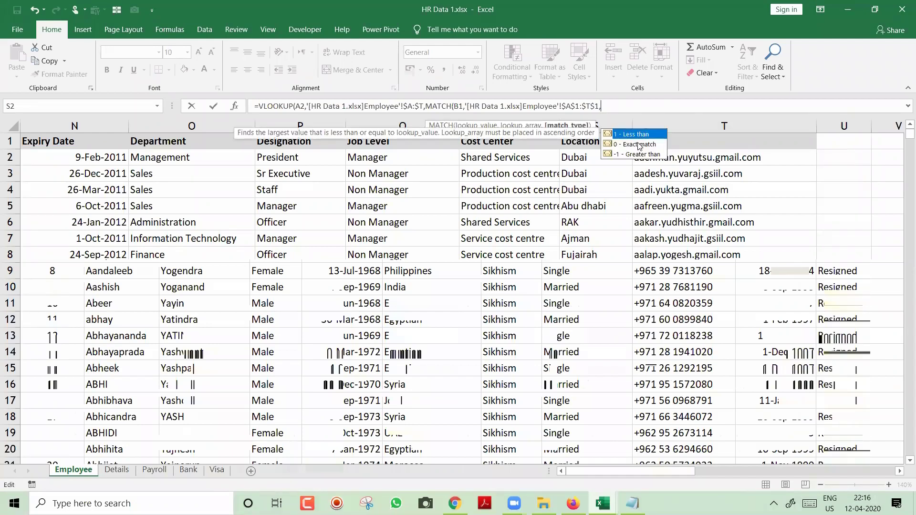
Step: Set the MATCH type and the VLOOKUP range lookup both to 0 for exact match, and enter the formula in B2
type("0")
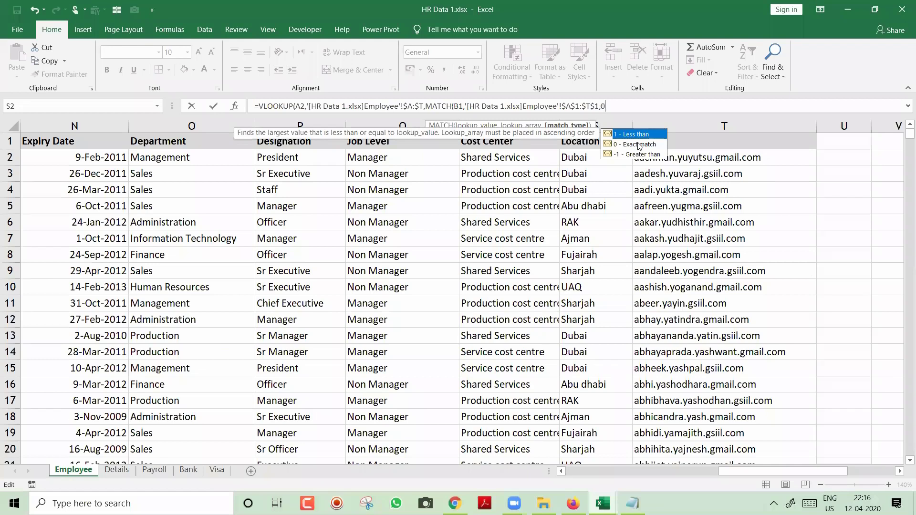
type(")")
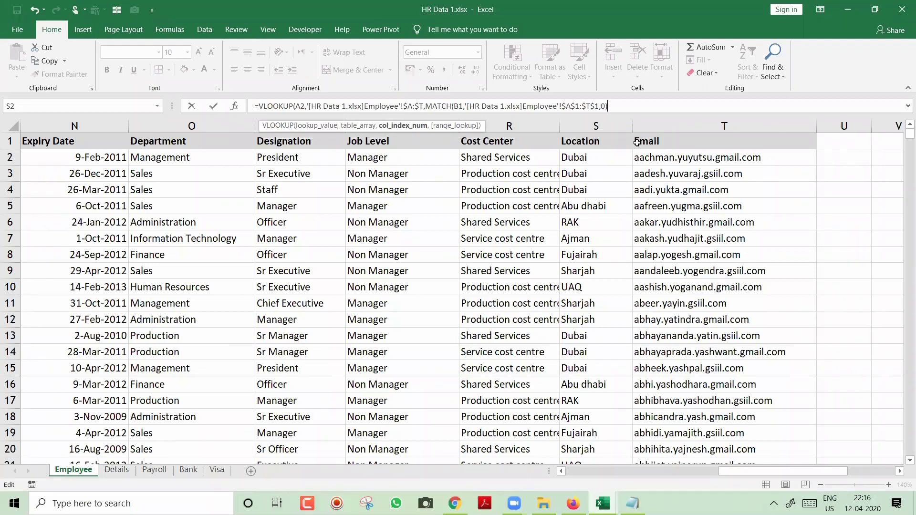
type(",")
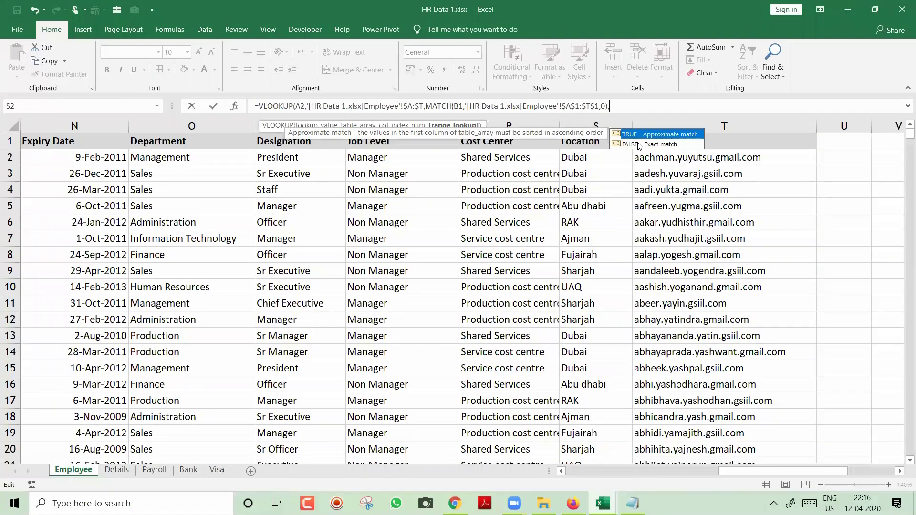
type("0")
key("Return")
key("Up")
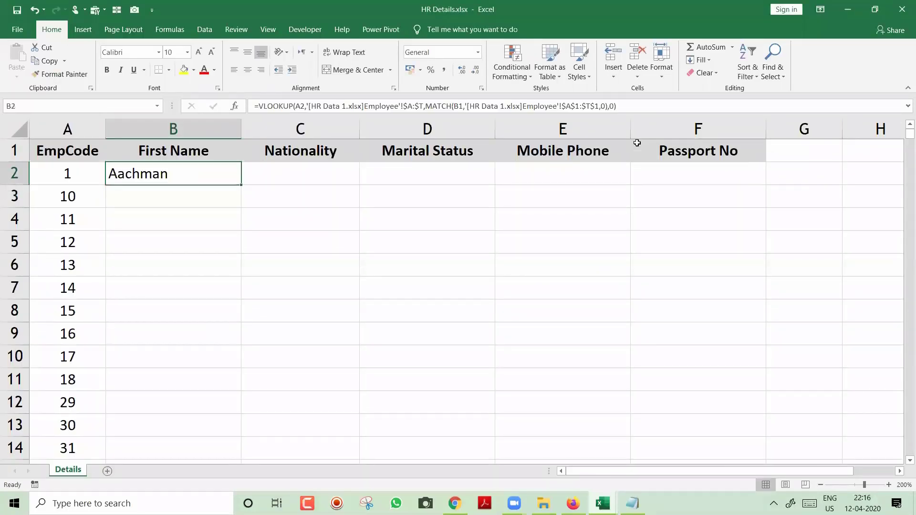
Step: Edit the formula in B2 so the VLOOKUP lookup value has a fixed column, $A2
key("F2")
key("Left")
key("Left")
key("ctrl+Left")
key("ctrl+Left")
key("ctrl+Left")
key("ctrl+Left")
key("ctrl+Left")
key("ctrl+Left")
key("ctrl+Left")
key("ctrl+Left")
key("ctrl+Left")
key("ctrl+Left")
key("ctrl+Left")
key("ctrl+Left")
key("ctrl+Left")
key("ctrl+Left")
key("ctrl+Left")
key("ctrl+Left")
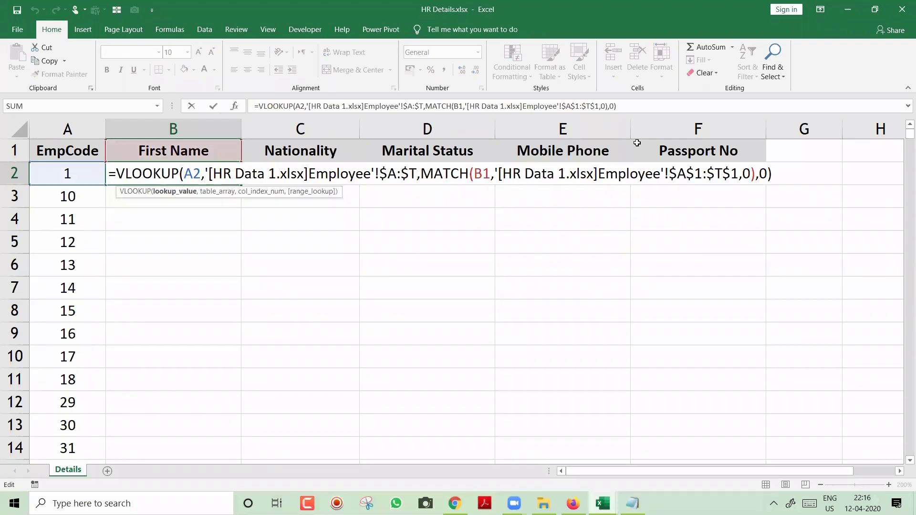
type("$")
key("Left")
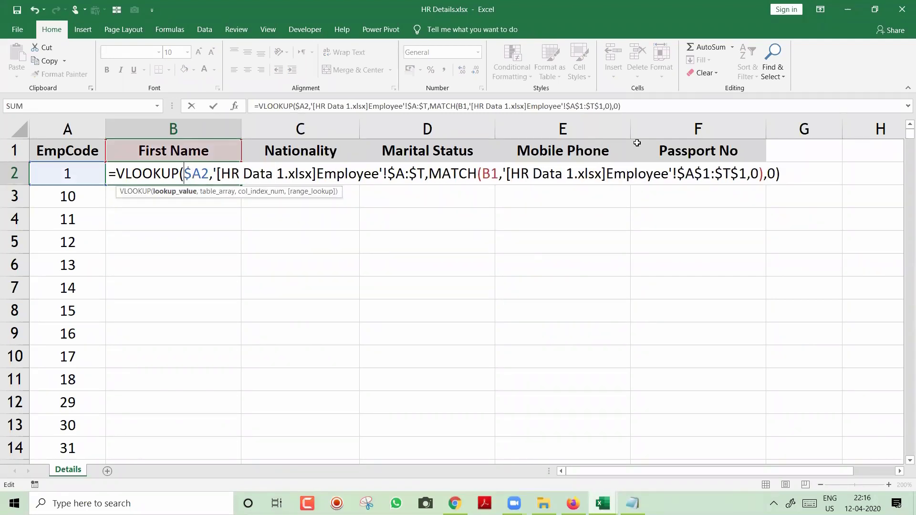
Step: Fix the row of the MATCH lookup value as B$1 and commit the formula in B2
key("shift+Right")
key("shift+Right")
key("Right")
key("Right")
key("Right")
key("Right")
key("Right")
key("Right")
key("Right")
key("Right")
key("Right")
key("Right")
key("Right")
key("Right")
key("Right")
key("Right")
key("Right")
key("Right")
key("Right")
key("Right")
key("Right")
key("Right")
key("Right")
key("Right")
key("Right")
key("Right")
key("Right")
key("Right")
key("Right")
key("Right")
key("Right")
key("Right")
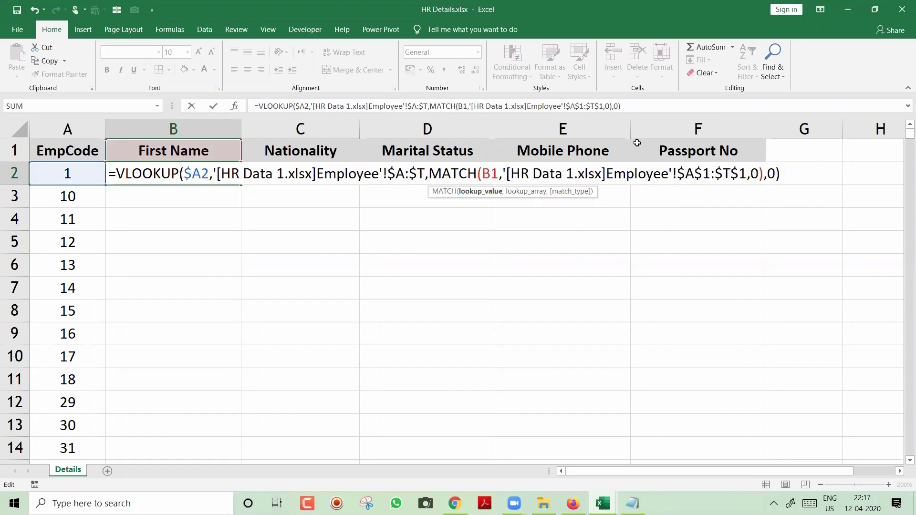
type("$")
key("ctrl+Return")
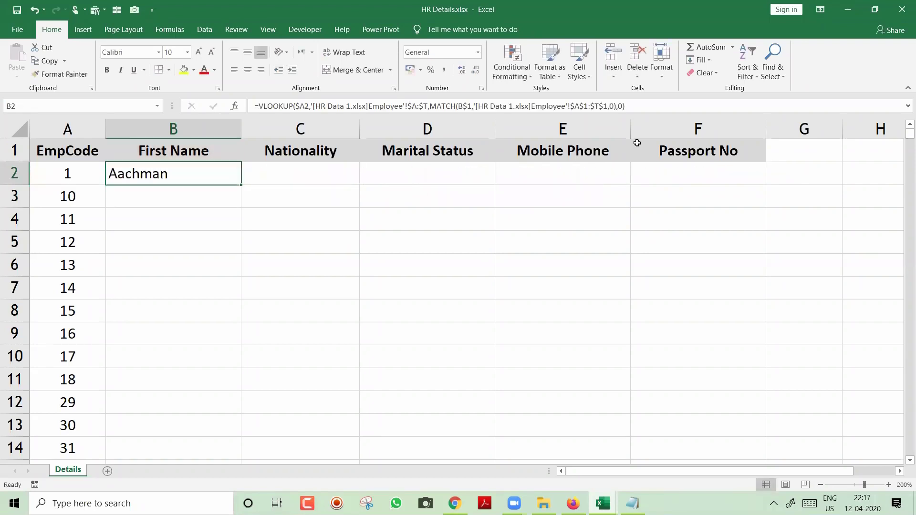
Step: Fill the B2 formula across to F2 and down all employee rows
left_click_drag(239, 183, 793, 234)
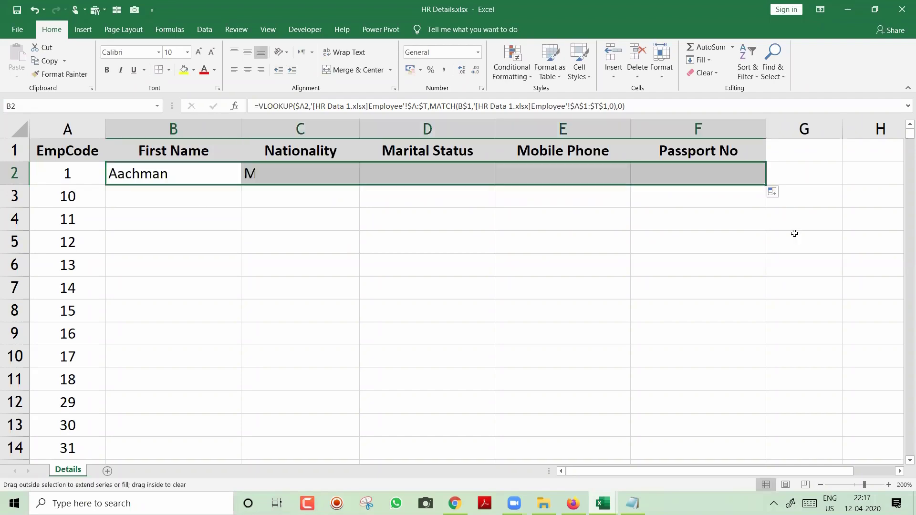
double_click(765, 185)
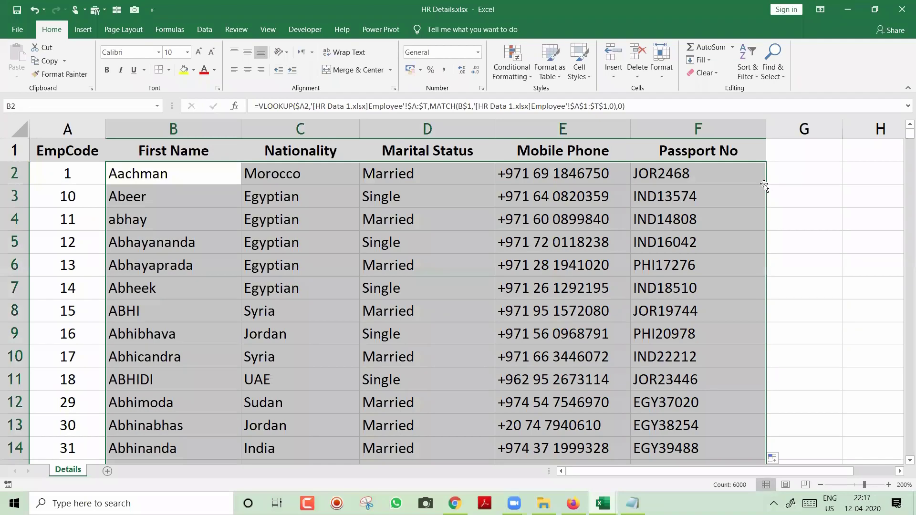
key("Up")
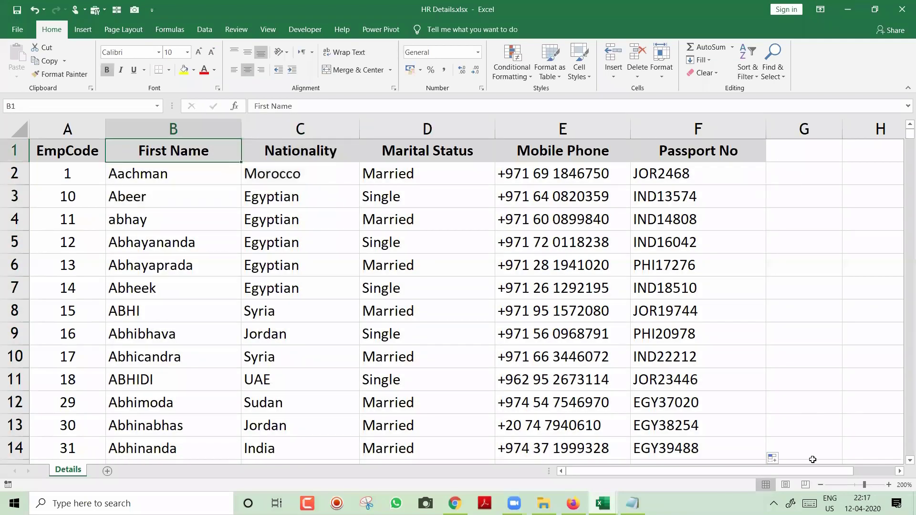
Step: Copy the Cost Center header from the Employee sheet of HR Data 1.xlsx into G1 of HR Details.xlsx
double_click(821, 485)
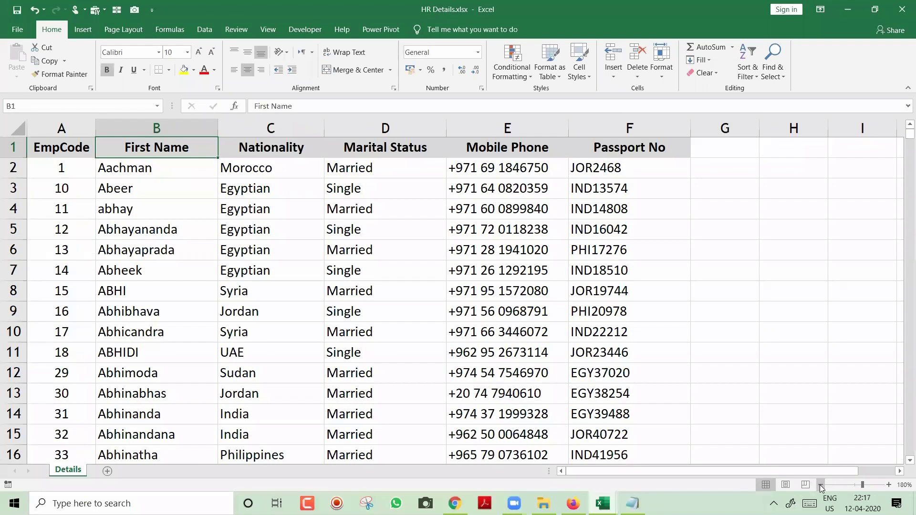
key("ctrl+Right")
key("Right")
key("alt+Tab")
key("Left")
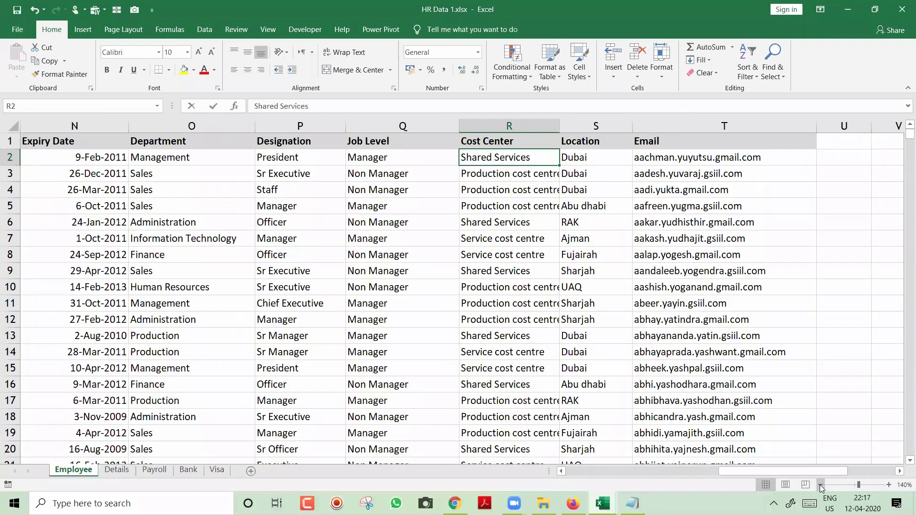
key("Left")
key("Left")
key("Left")
key("Up")
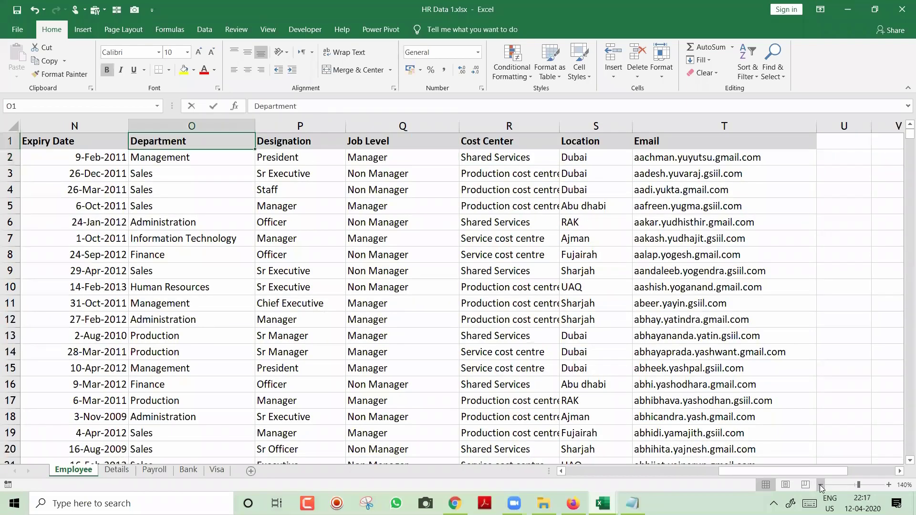
key("Right")
key("Right")
key("Right")
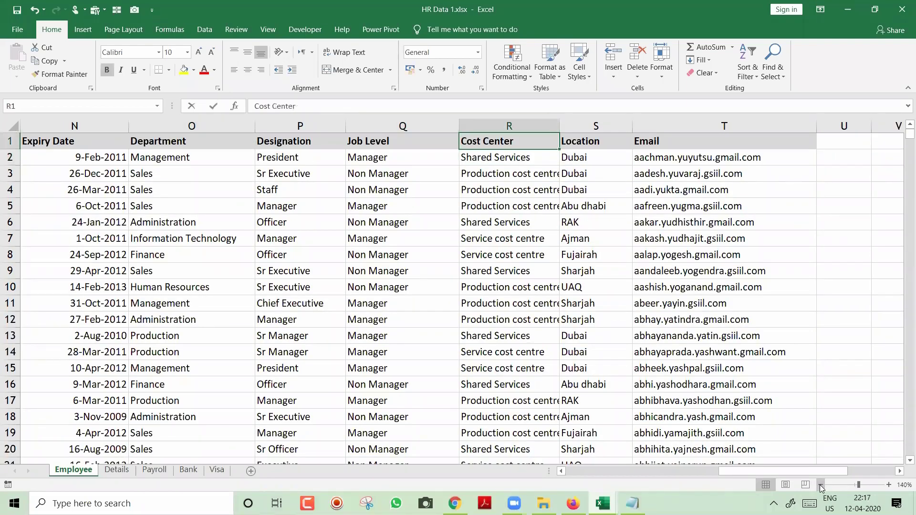
key("ctrl+c")
key("alt+Tab")
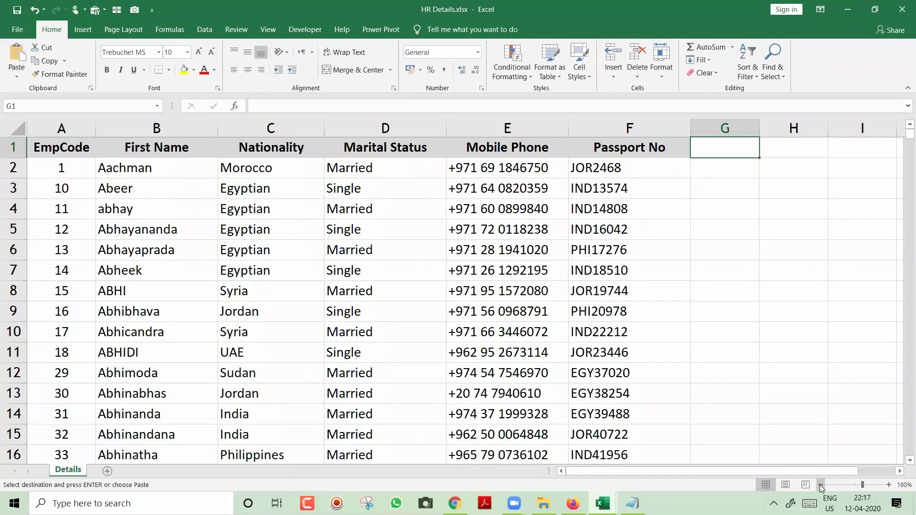
key("Return")
Step: Copy the formula from F2 into G2 and fill it down the Cost Center column
key("Down")
key("Left")
key("ctrl+c")
key("Right")
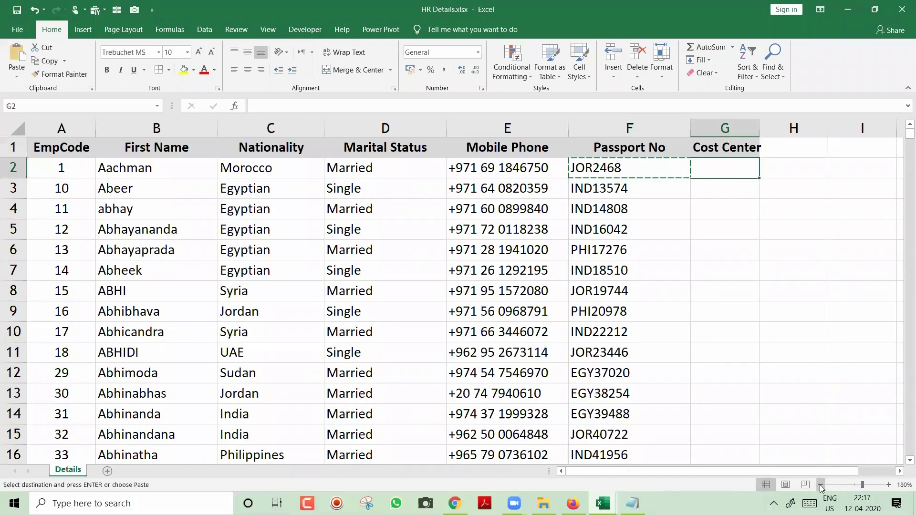
key("Return")
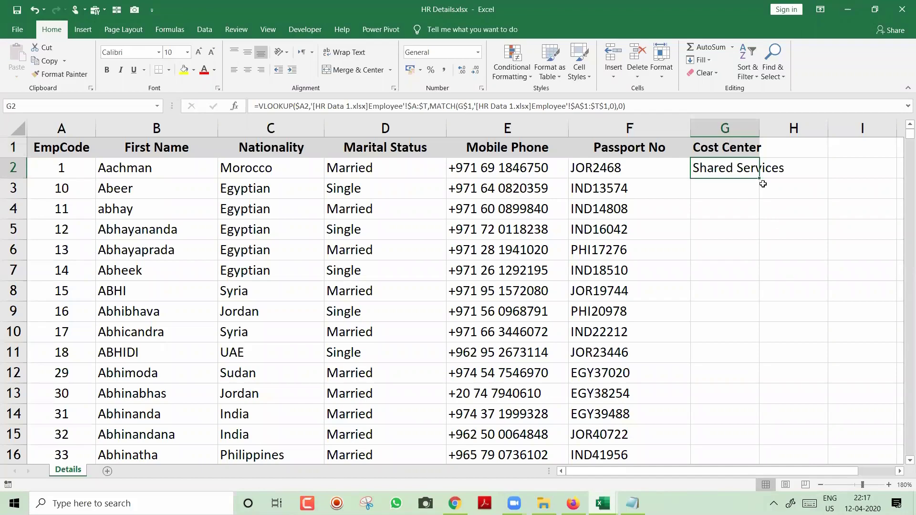
double_click(761, 178)
Step: Change the header in D1 to Cost Center
key("Up")
key("Left")
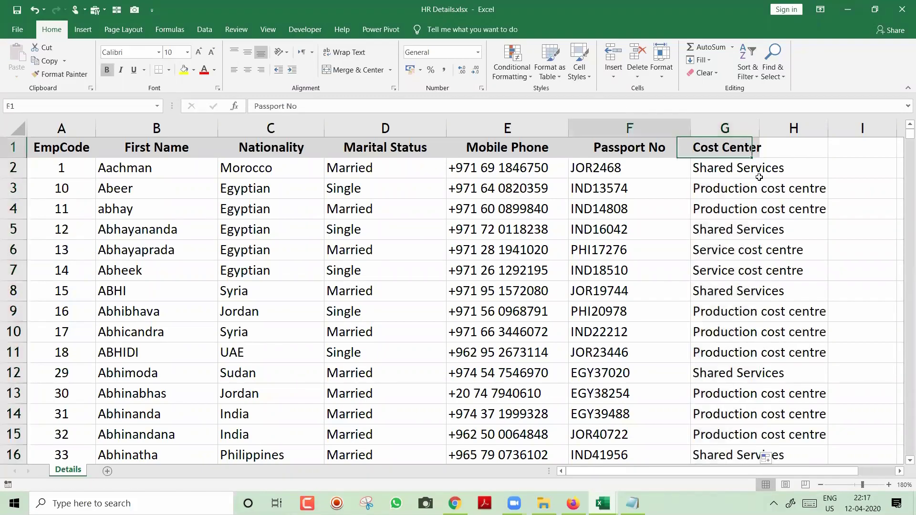
key("Left")
key("Left")
type("Cost ")
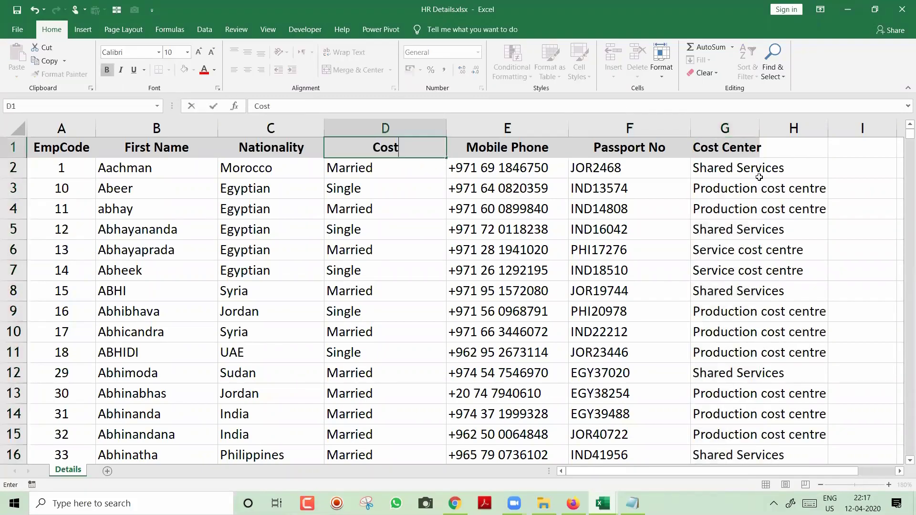
type("Center")
key("Return")
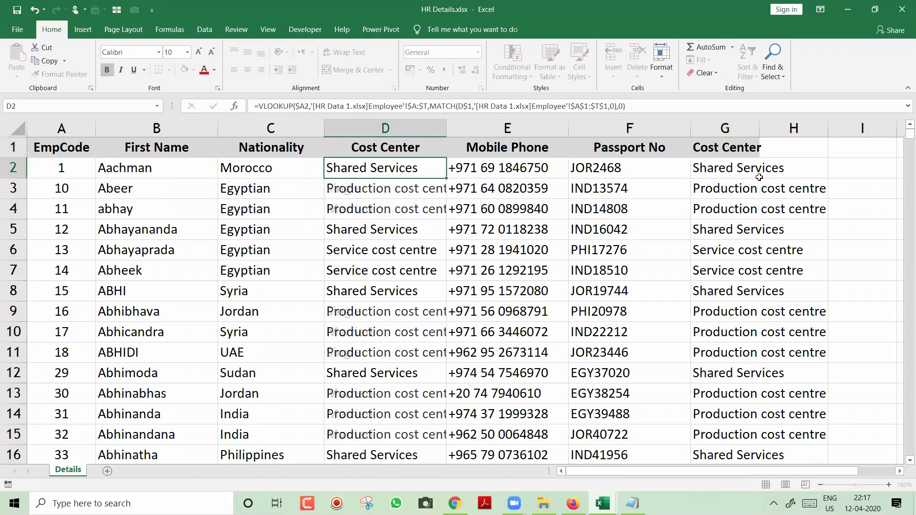
Step: Change the header in G1 to Job Level
key("alt+Tab")
key("alt+Tab")
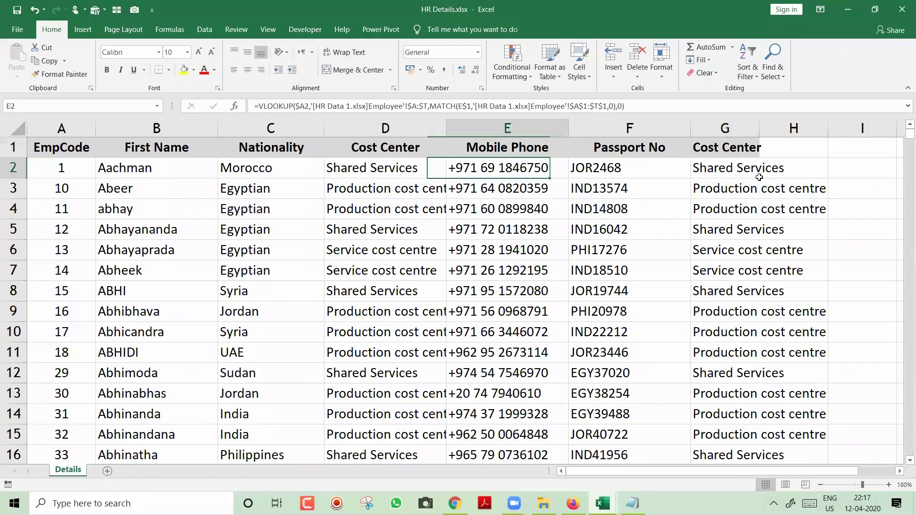
key("Up")
type("Job Level")
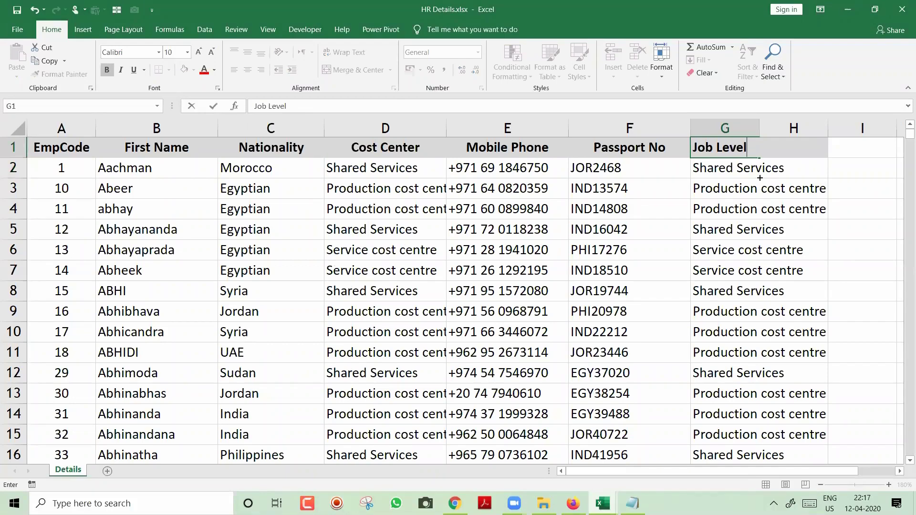
key("Return")
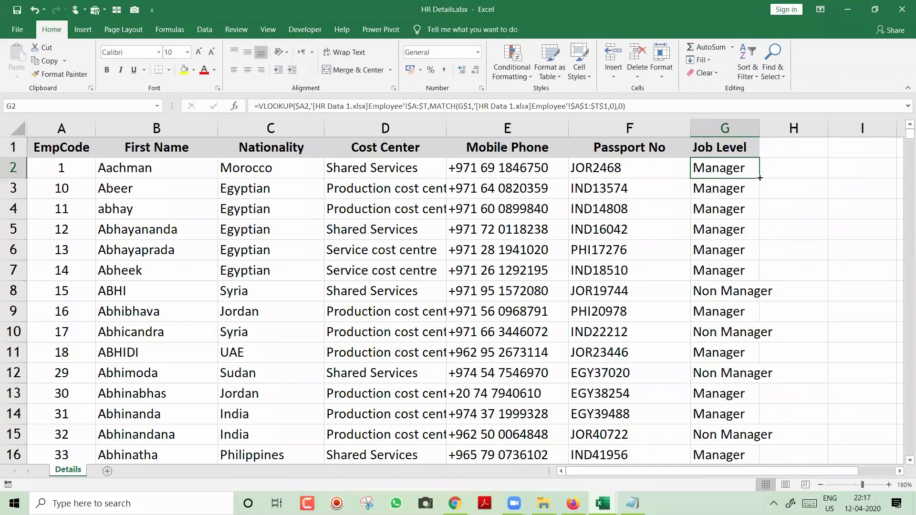
Step: Examine the VLOOKUP-MATCH formula in B2 and the Employee sheet headers of HR Data 1.xlsx it refers to
key("Left")
key("Left")
key("Left")
key("Left")
key("Left")
key("F2")
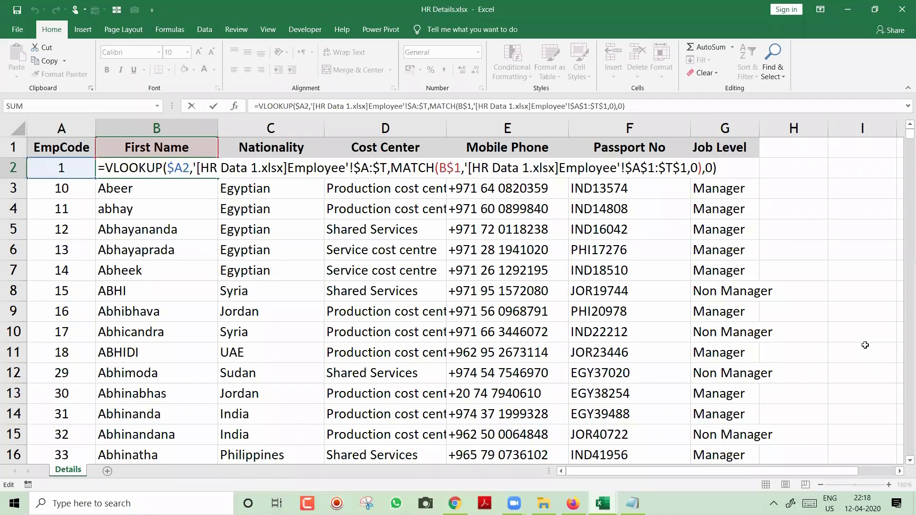
key("ctrl+Tab")
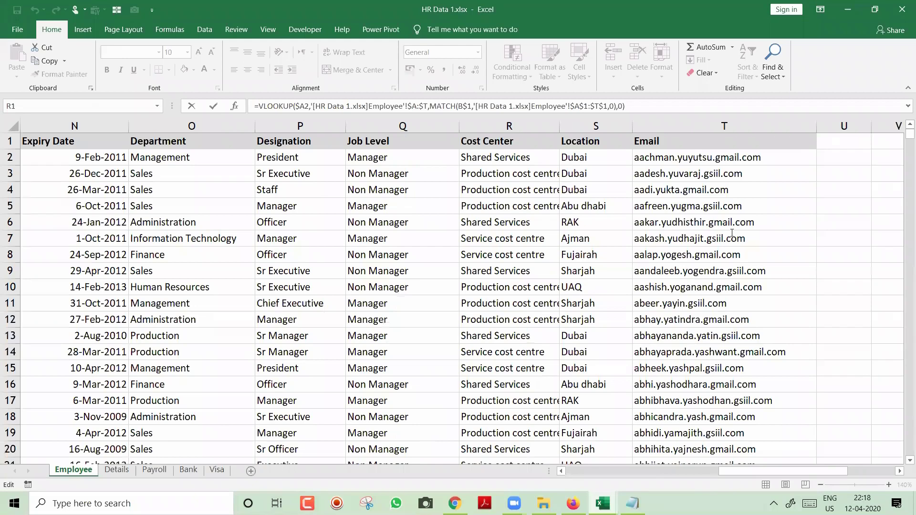
key("Return")
key("F2")
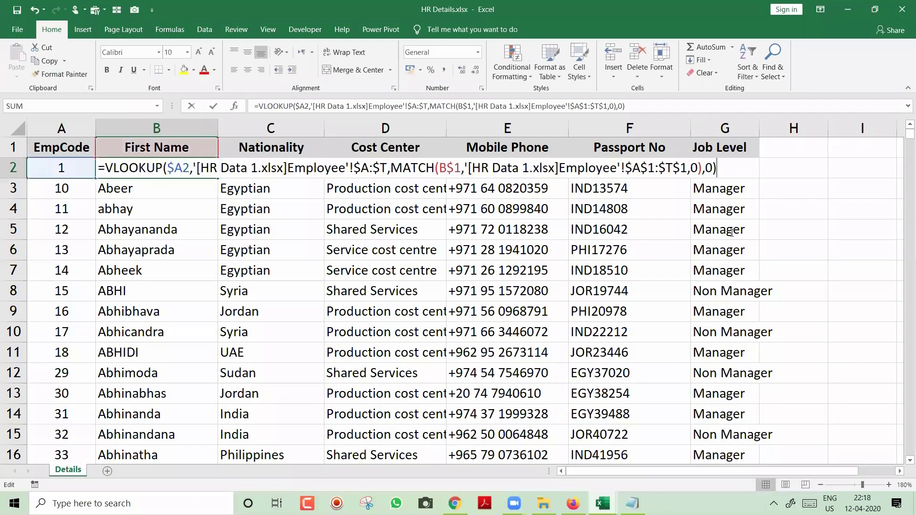
key("Escape")
key("Right")
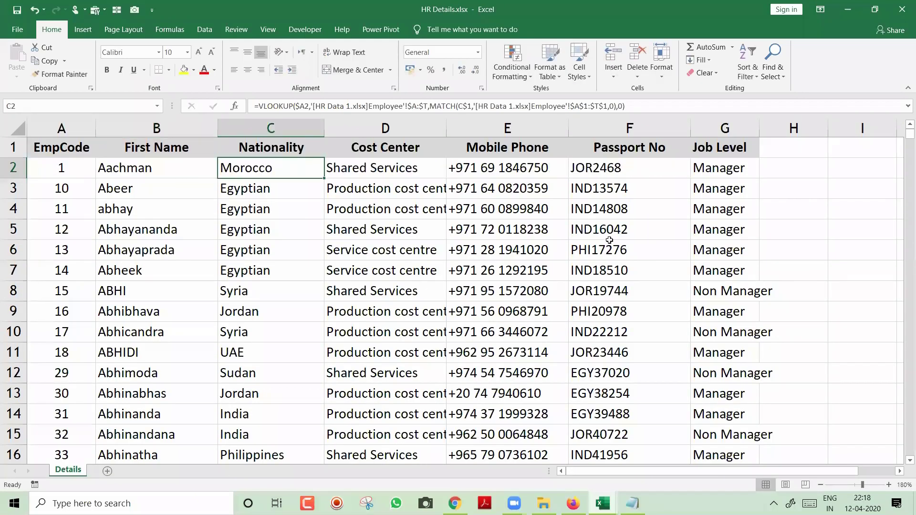
Step: Clear the lookup formulas in columns B to G from row 3 down and in C2:G2
key("Left")
key("Down")
key("ctrl+shift+Right")
key("ctrl+shift+Down")
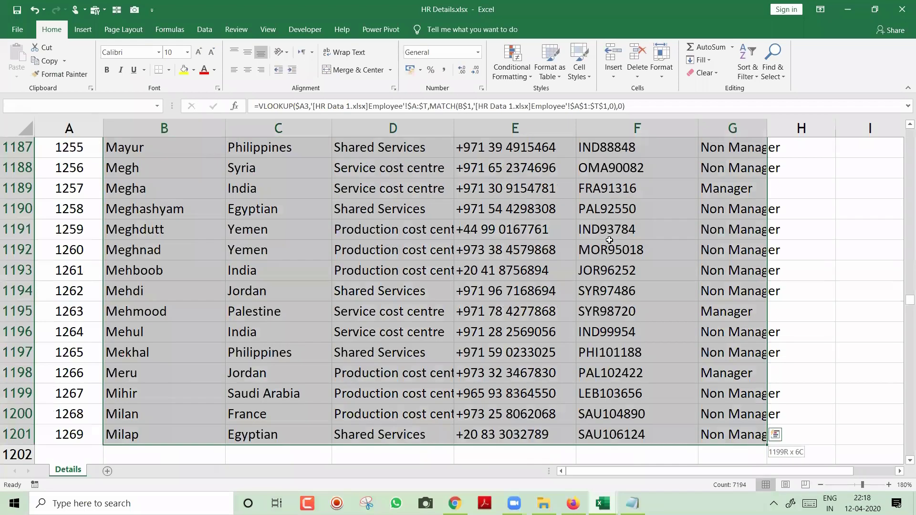
key("Delete")
key("Up")
key("Right")
key("ctrl+shift+Right")
key("Delete")
key("Left")
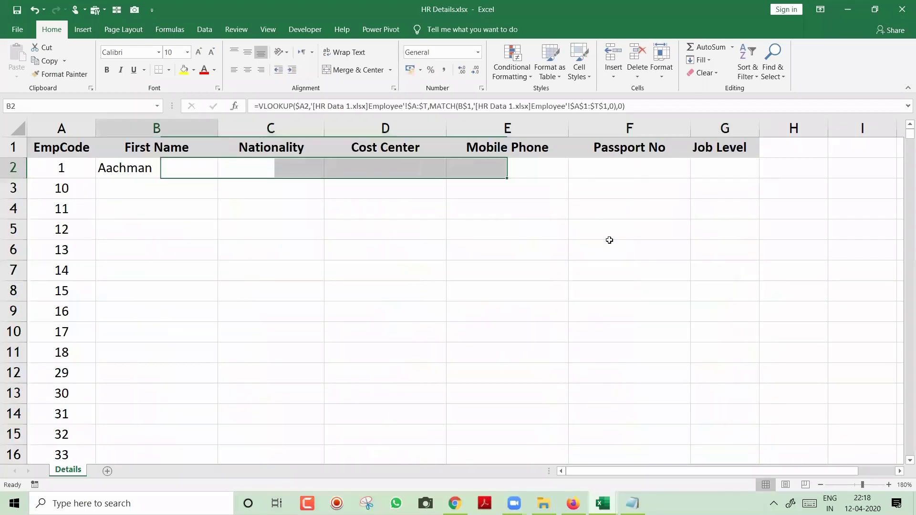
Step: Make the MATCH lookup value in the B2 formula fully absolute as $B$1 and commit it
key("F2")
key("Left")
key("Left")
key("Left")
key("Left")
key("Left")
key("Left")
key("Left")
key("Left")
key("Left")
key("Left")
key("Left")
key("Left")
key("Left")
key("Left")
key("Left")
key("Left")
key("Left")
key("Left")
key("Left")
key("Left")
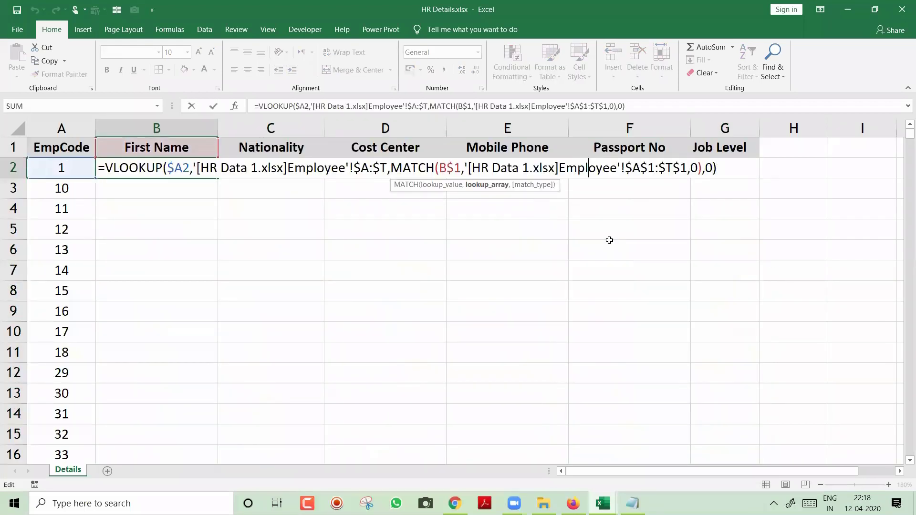
key("Left")
key("Left")
key("Left")
key("Left")
key("Left")
key("Left")
key("Left")
key("Left")
key("Left")
key("Left")
key("Left")
key("Left")
key("Left")
key("Left")
key("Left")
key("Left")
key("Left")
key("Left")
key("Left")
key("Left")
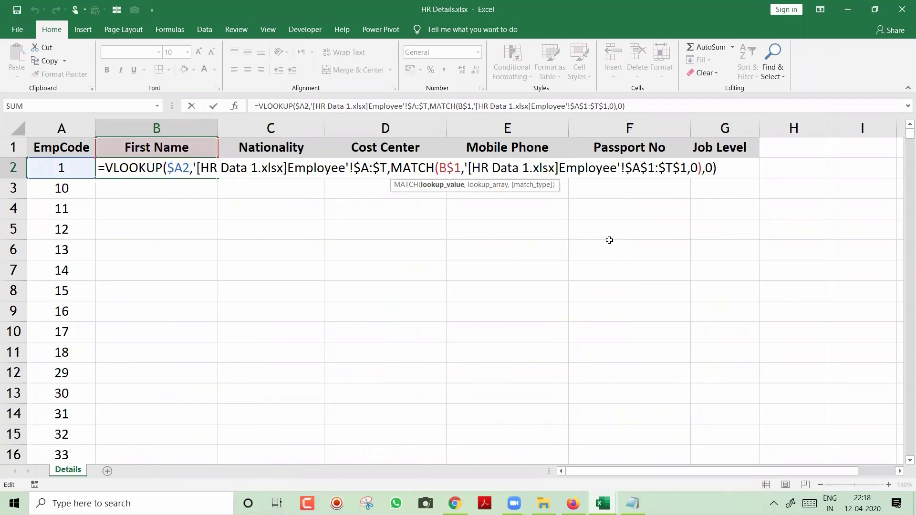
type("$")
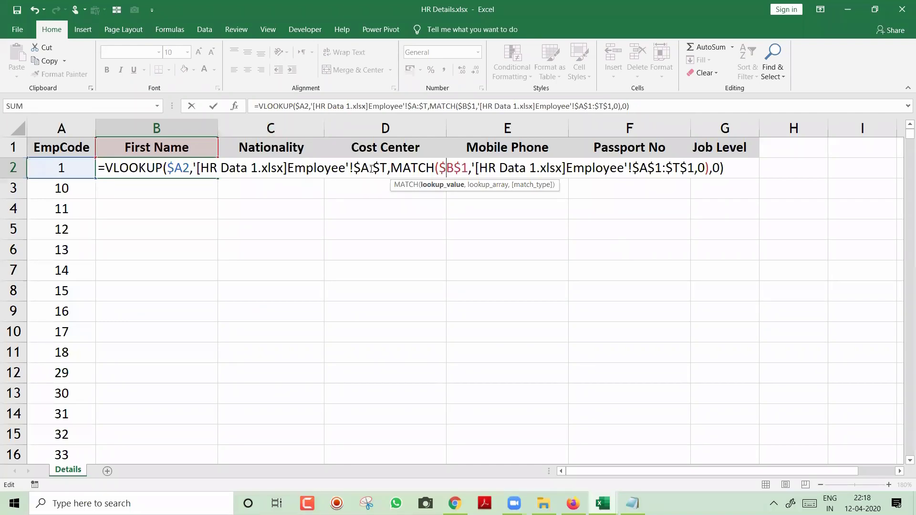
key("Return")
Step: Fill the B2 formula across to E2 and inspect the header reference in C2
key("Up")
key("shift+Right")
key("shift+Right")
key("shift+Right")
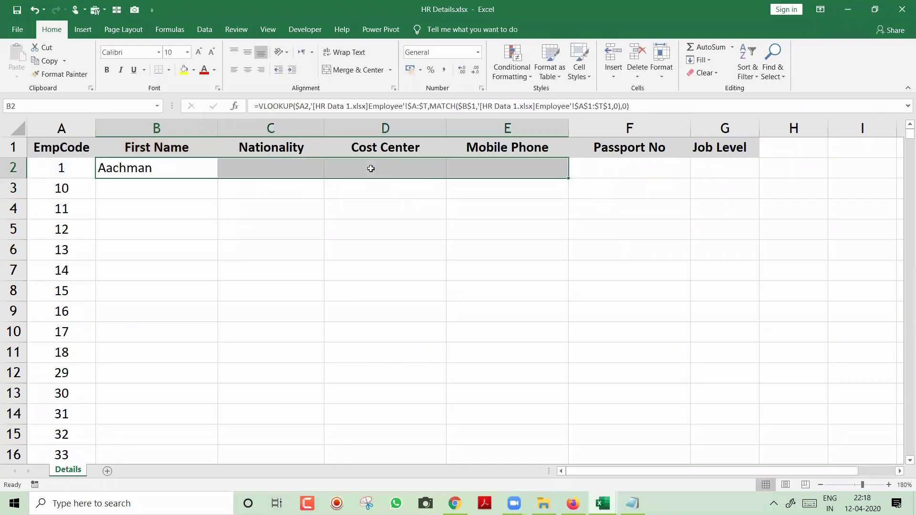
key("ctrl+r")
key("Right")
key("F2")
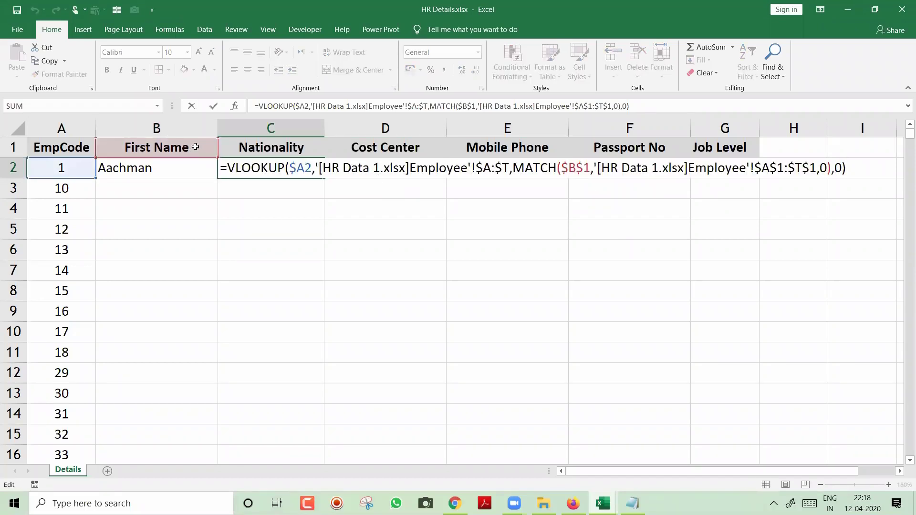
key("Escape")
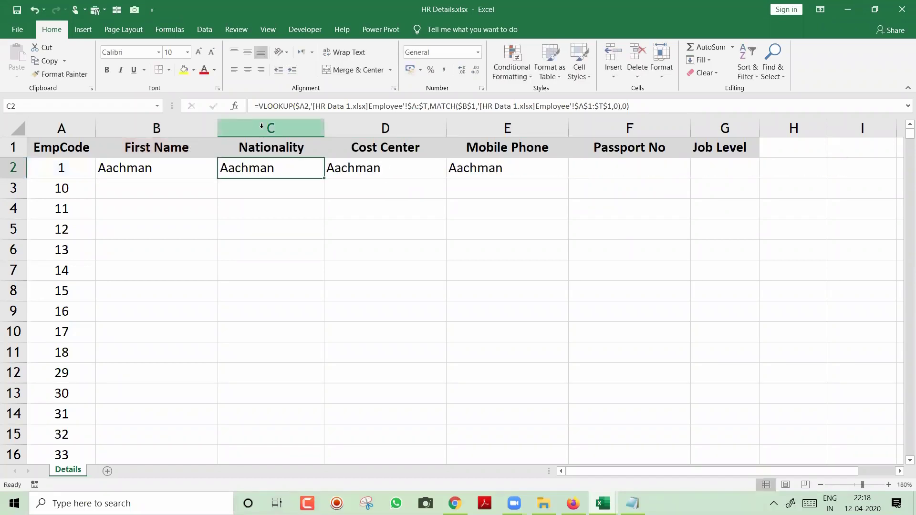
Step: Undo the fill across row 2 and set the MATCH lookup value in B2 back to B$1
key("ctrl+z")
key("Left")
key("Right")
key("F2")
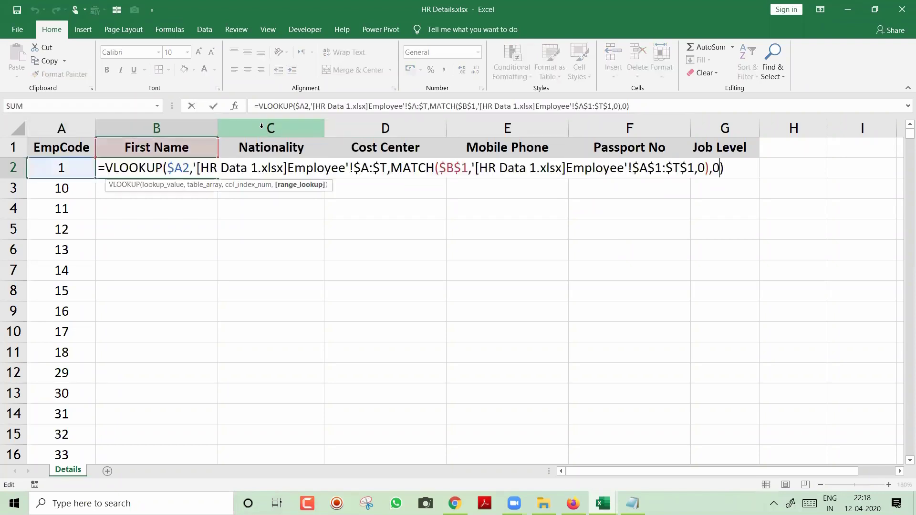
key("Left")
key("Left")
key("Left")
key("Left")
key("Left")
key("Left")
key("Left")
key("Left")
key("Left")
key("Left")
key("Left")
key("Left")
key("Left")
key("Left")
key("Left")
key("Left")
key("Left")
key("Left")
key("Left")
key("Left")
key("Left")
key("Left")
key("Left")
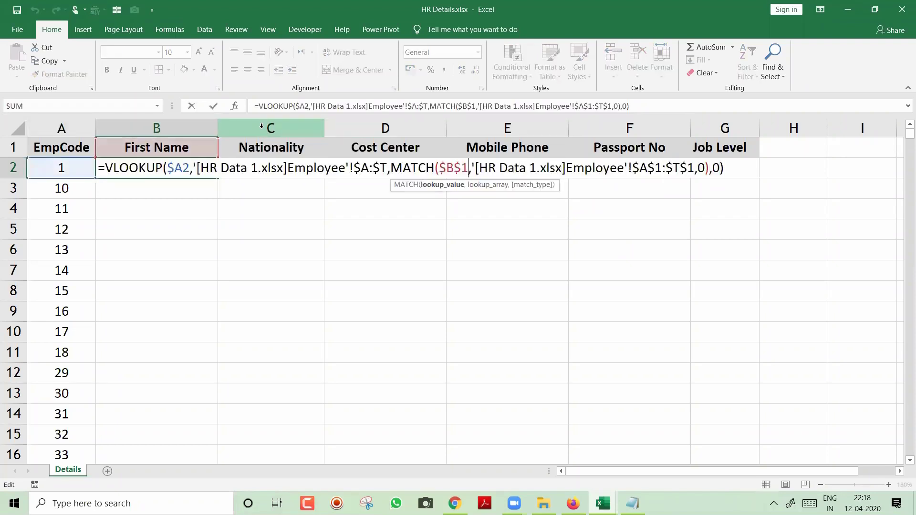
key("BackSpace")
key("ctrl+Return")
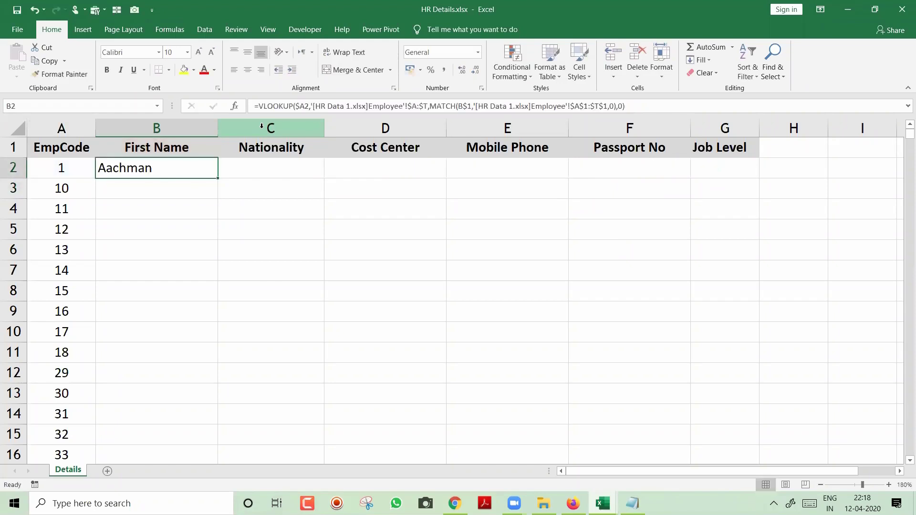
Step: Fill the B2 formula into C2 and inspect its MATCH header reference
key("shift+Right")
key("ctrl+r")
key("Right")
key("F2")
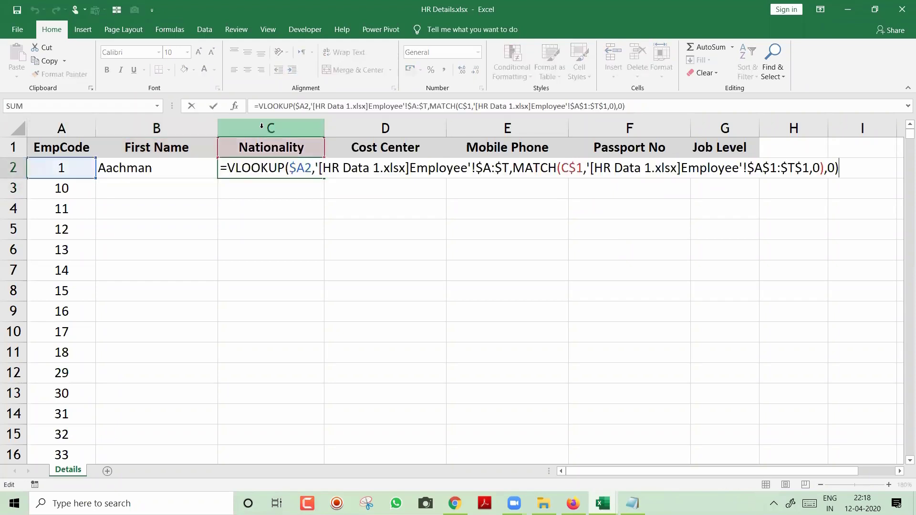
key("Escape")
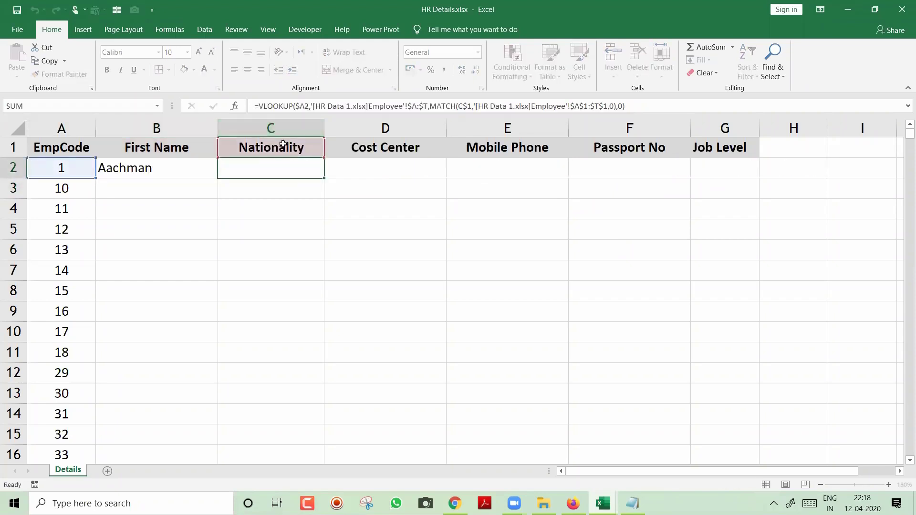
Step: Fill the C2 formula across to G2
key("shift+Right")
key("shift+Right")
key("shift+Right")
key("shift+Right")
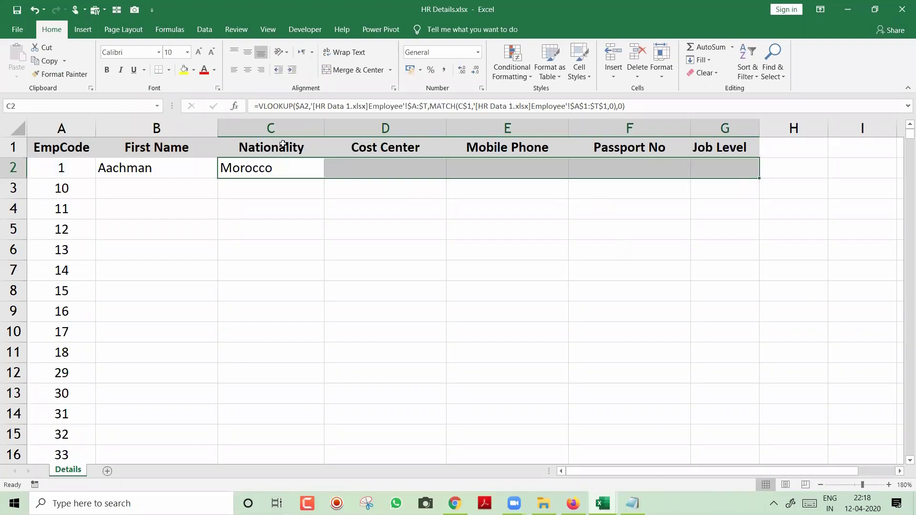
key("ctrl+r")
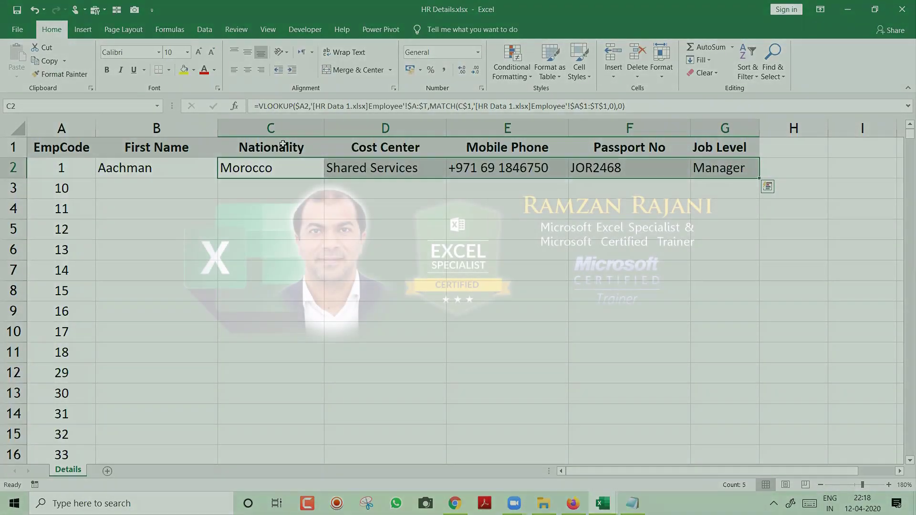